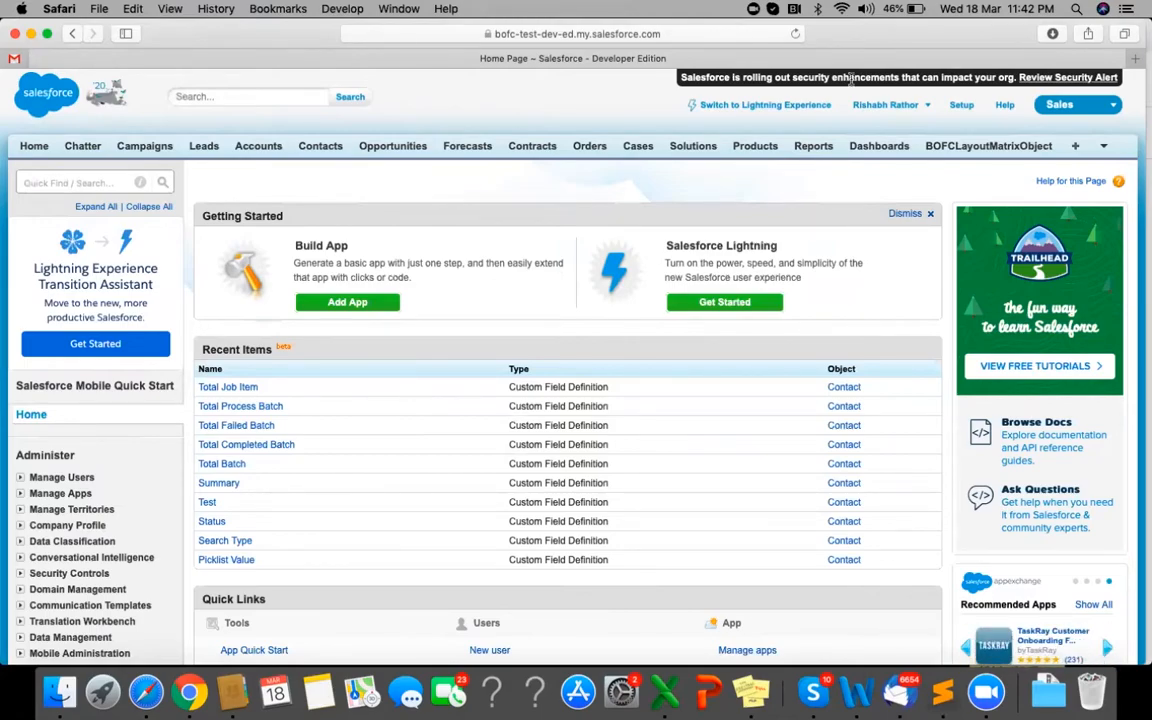
- Switch to the Bulk Object Field Creator app and open Update Field Permissions for Multiple Profiles or Permission Sets in a new tab
left_click(1060, 106)
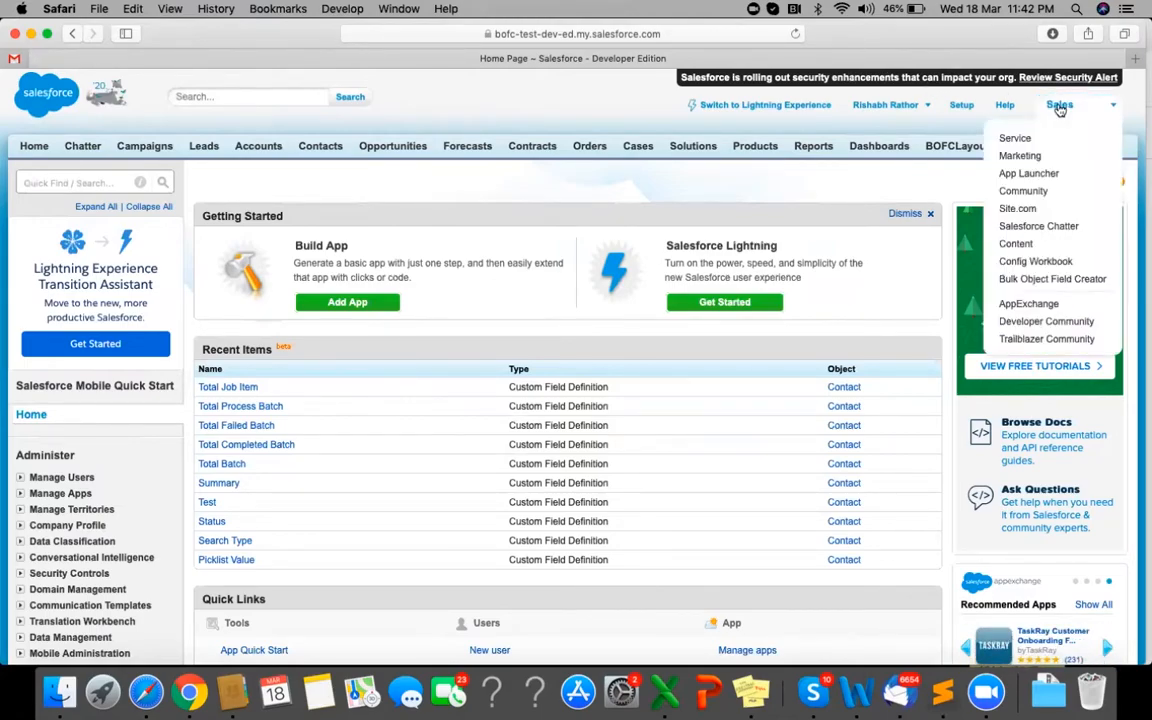
left_click(1052, 279)
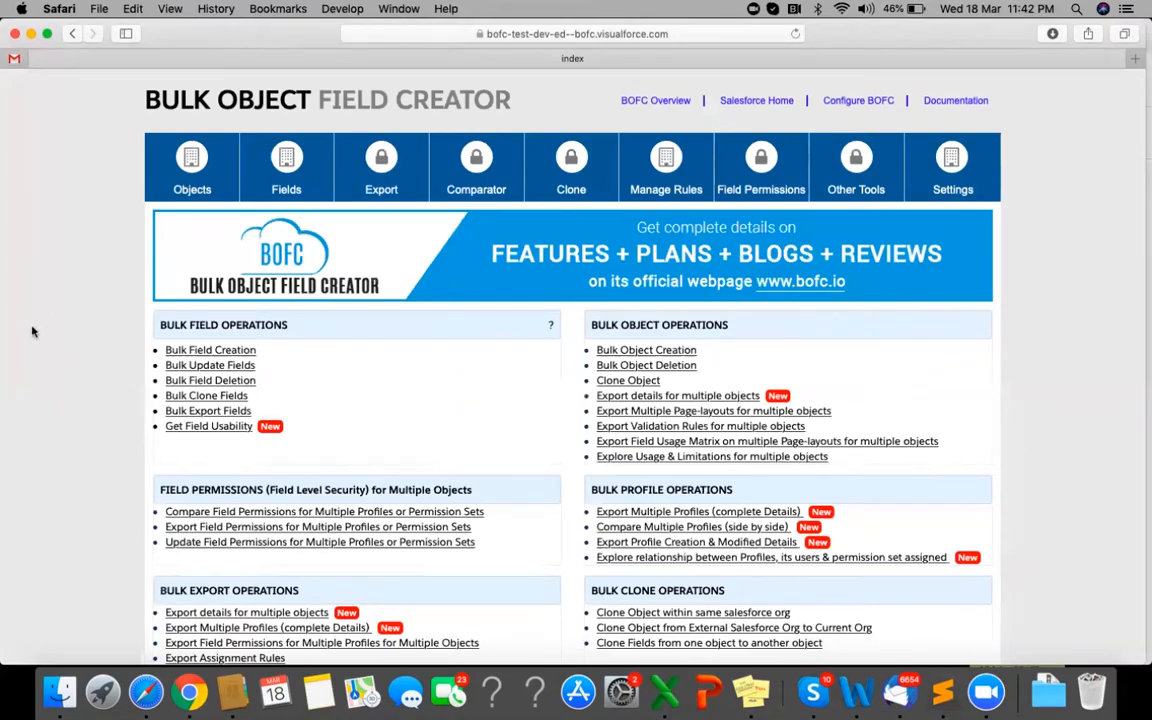
scroll(95, 357, "down", 3)
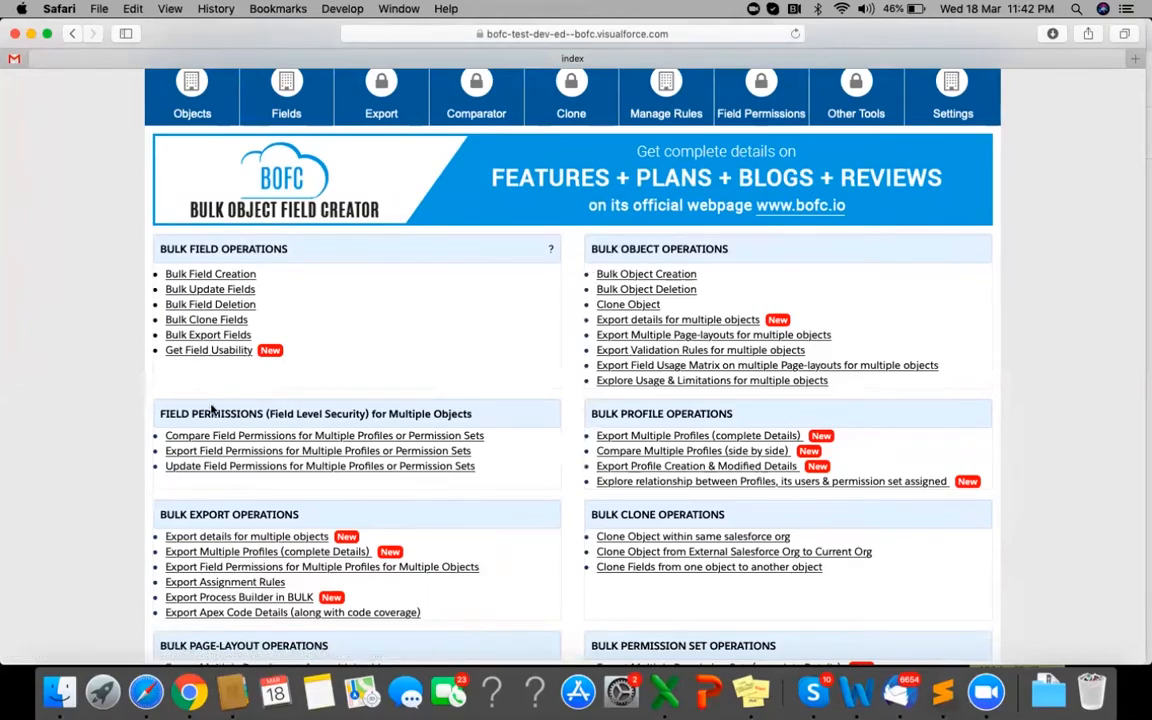
scroll(640, 415, "down", 1)
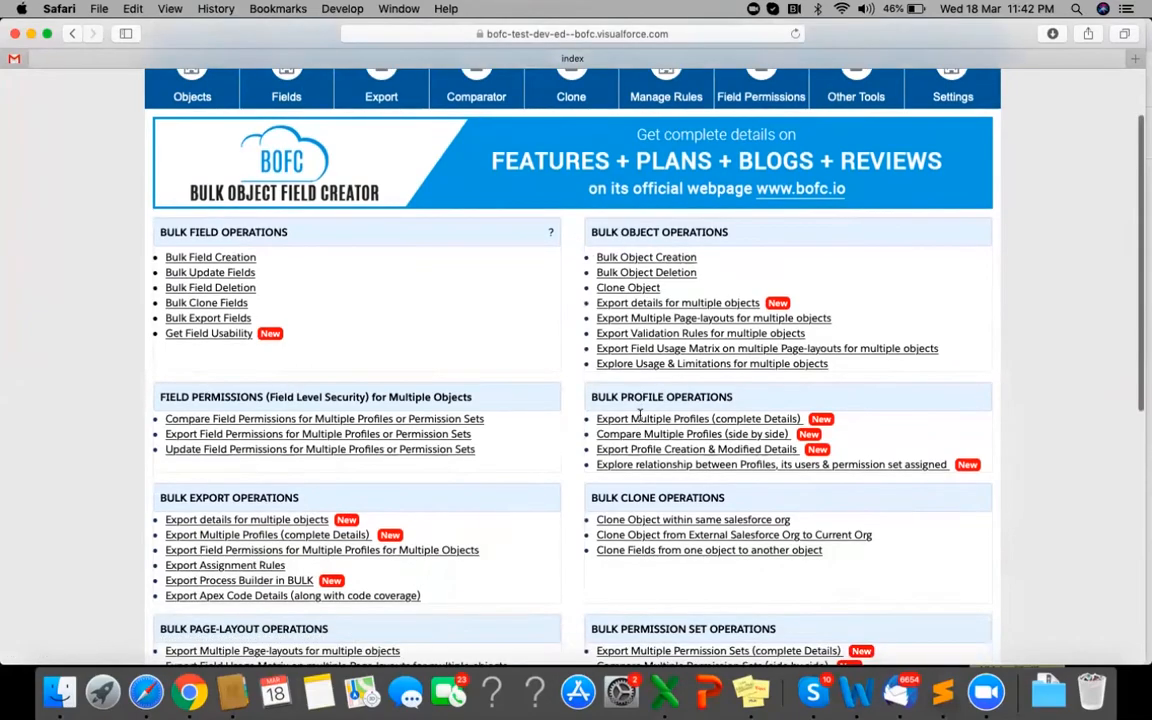
scroll(640, 415, "down", 3)
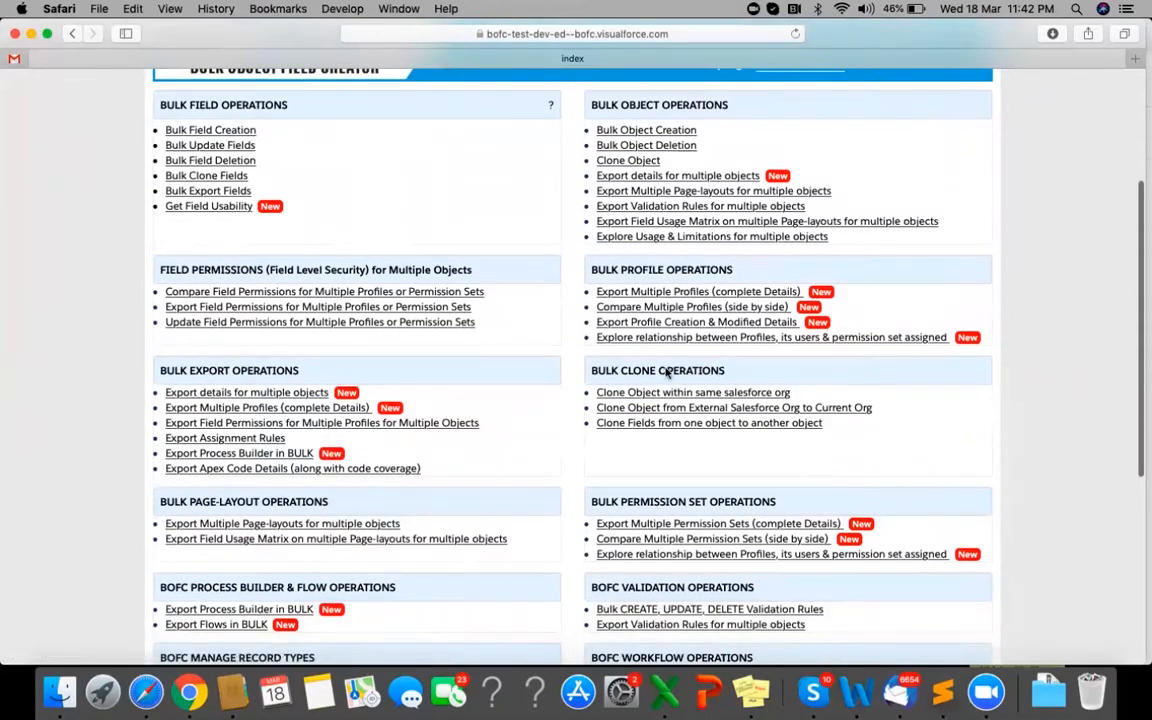
scroll(508, 501, "down", 3)
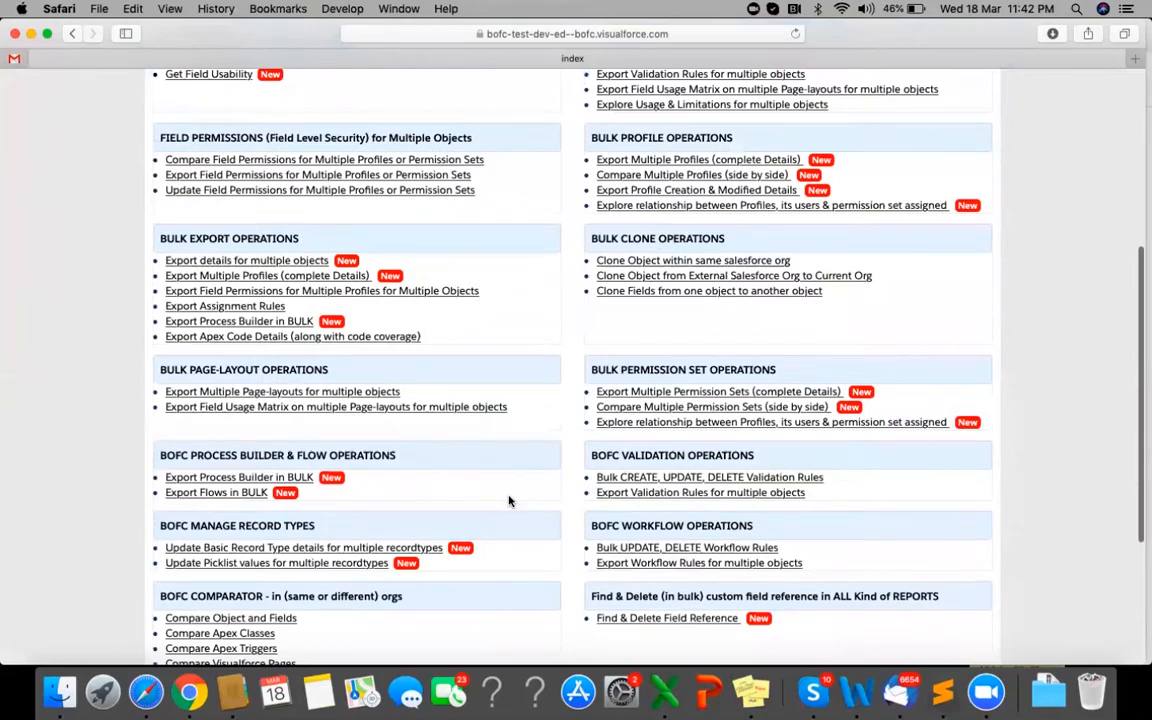
scroll(512, 440, "up", 3)
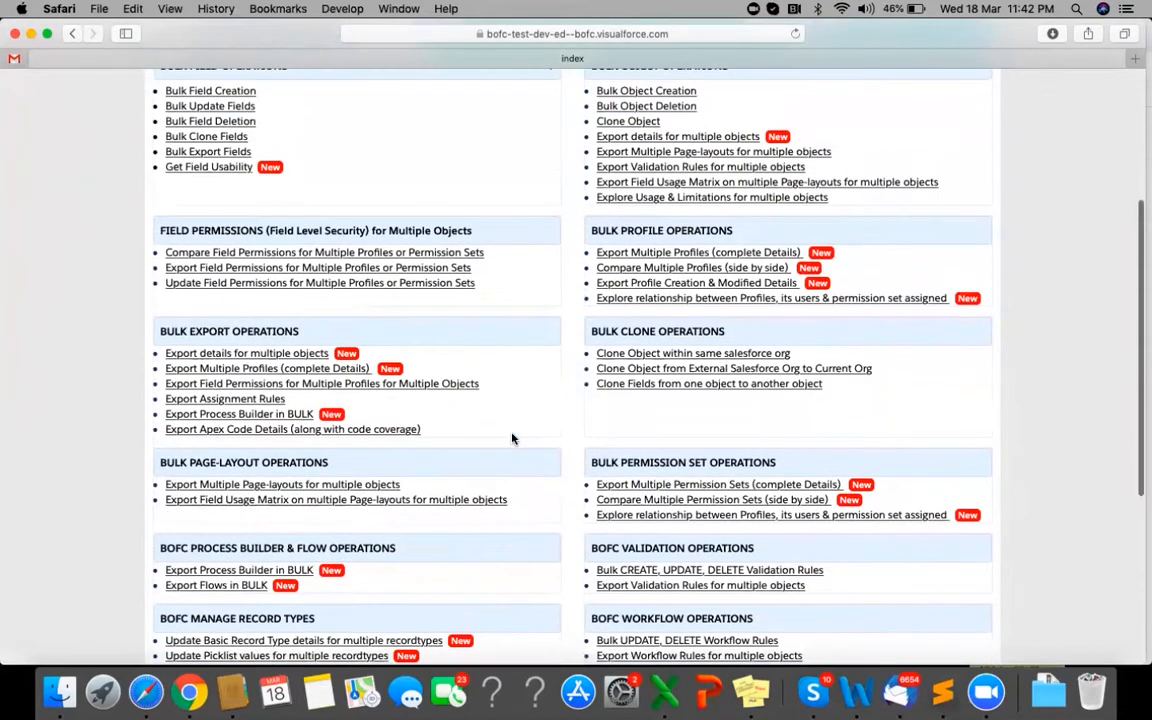
scroll(512, 438, "up", 2)
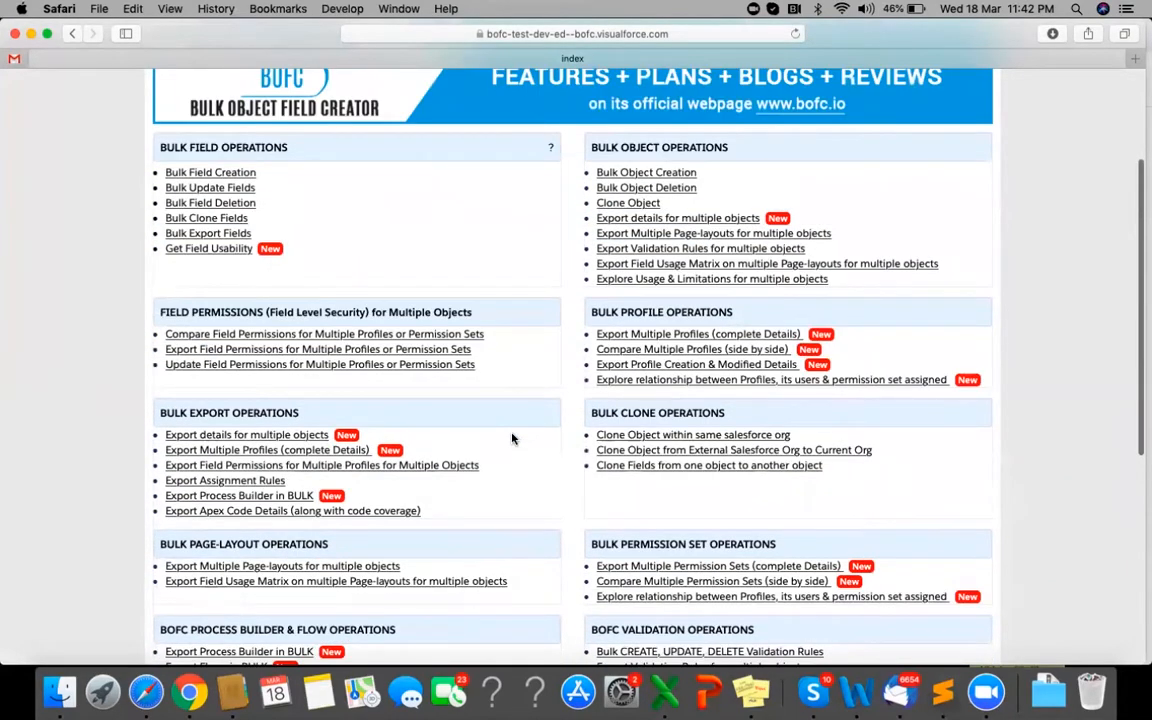
left_click(185, 364, "super")
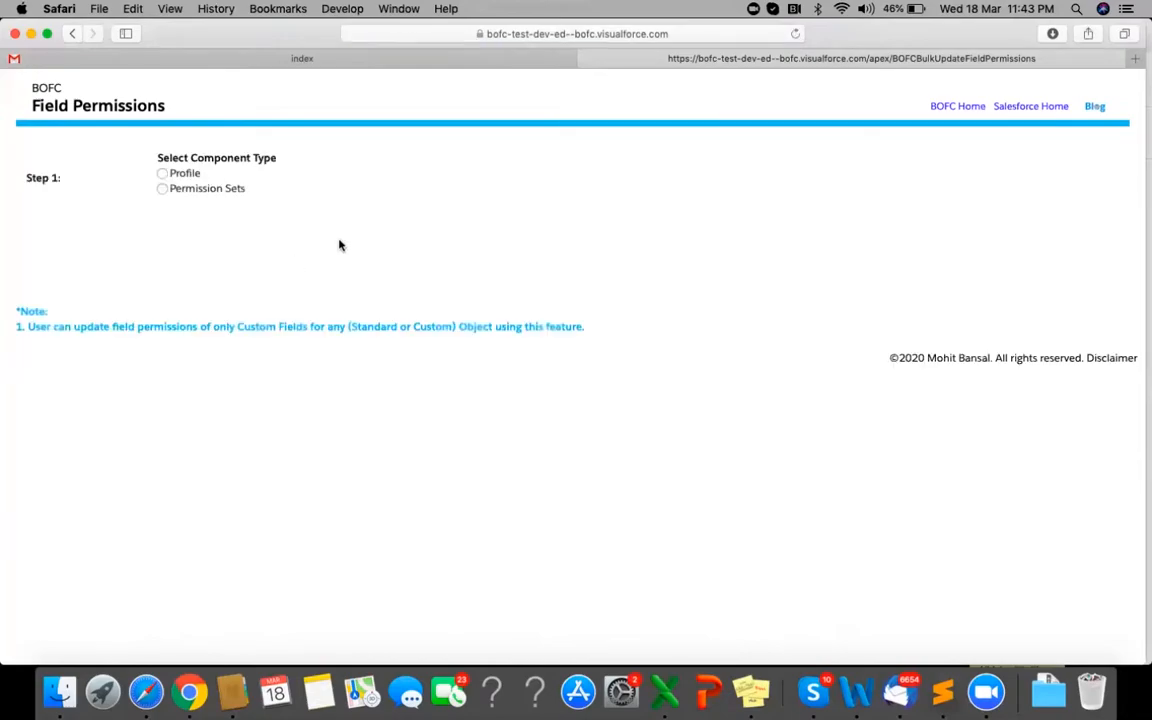
- Set up a Profile-based bulk update of field permissions with field selection for the Account and Case objects
left_click(183, 177)
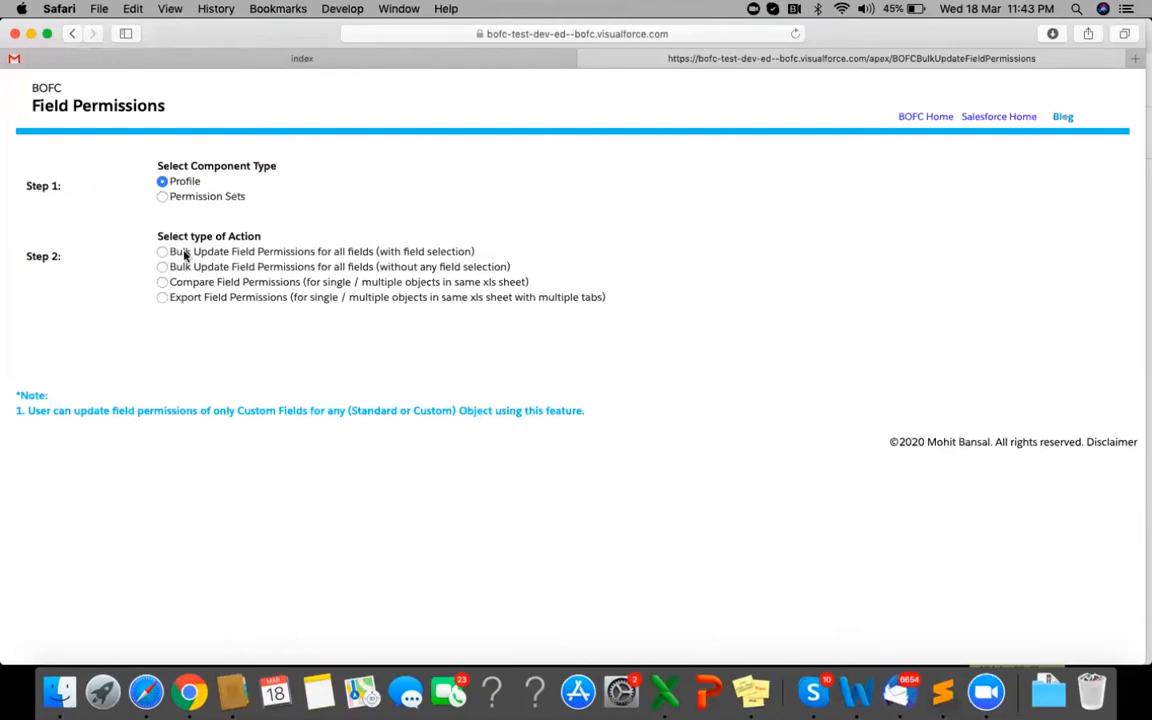
left_click(185, 256)
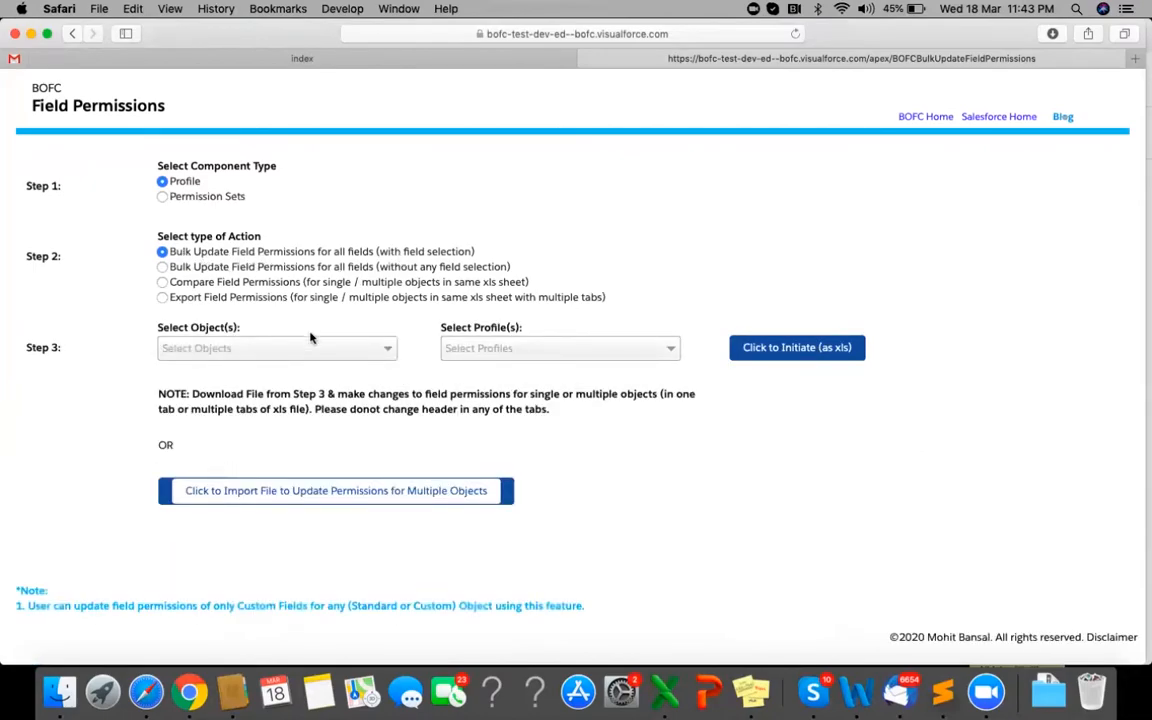
left_click(205, 350)
left_click(216, 417)
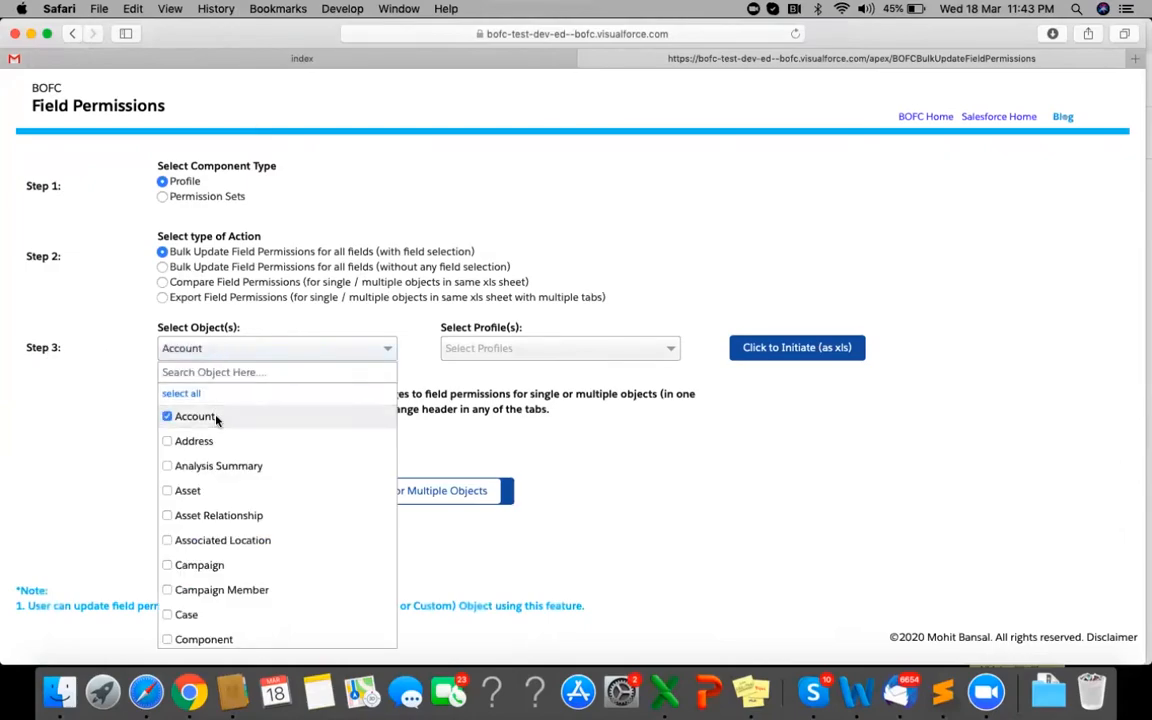
scroll(249, 475, "down", 1)
scroll(249, 470, "down", 1)
scroll(247, 473, "up", 1)
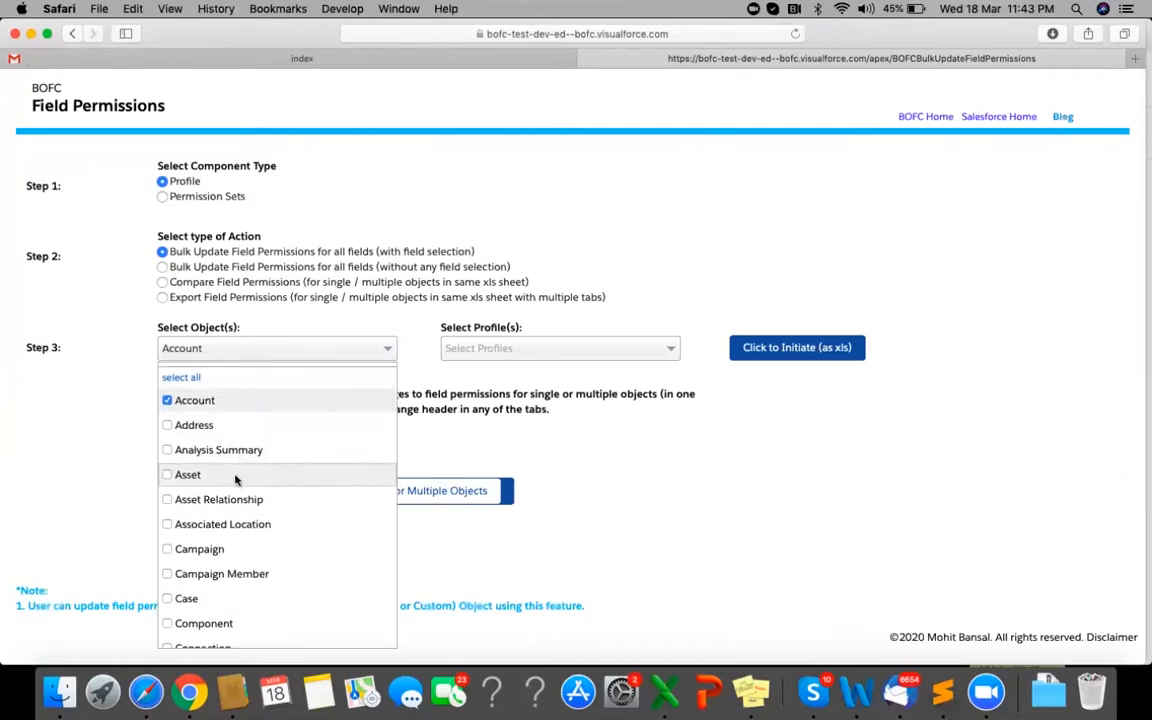
left_click(210, 598)
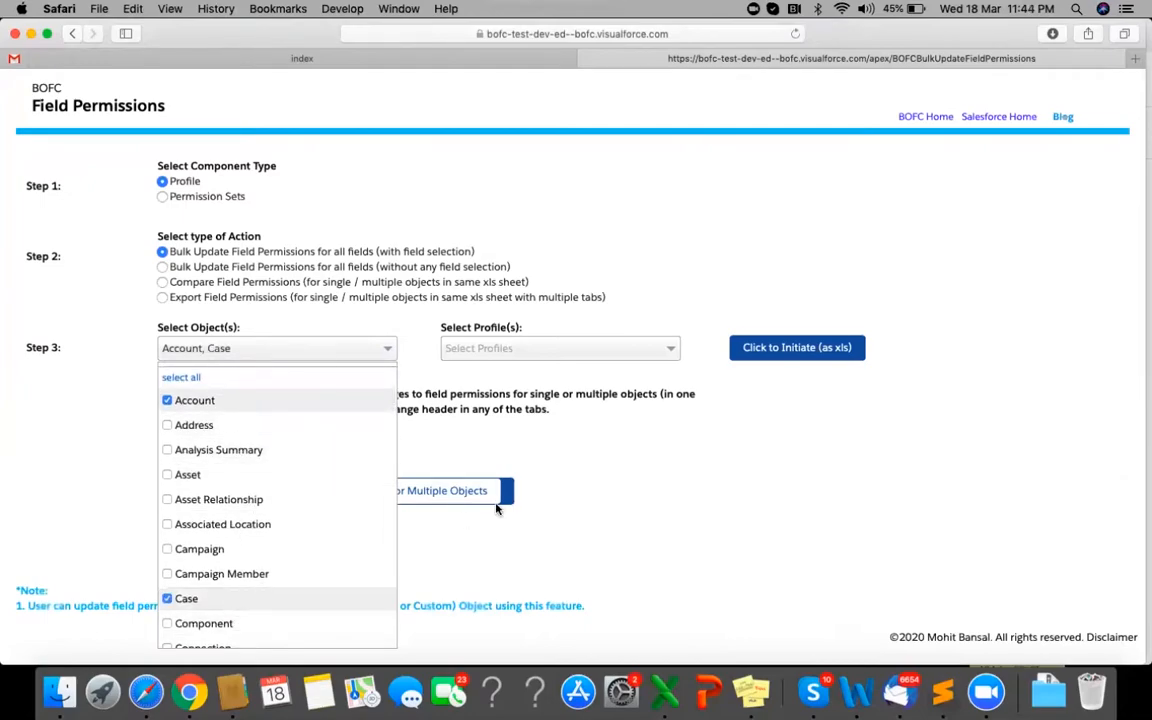
left_click(573, 477)
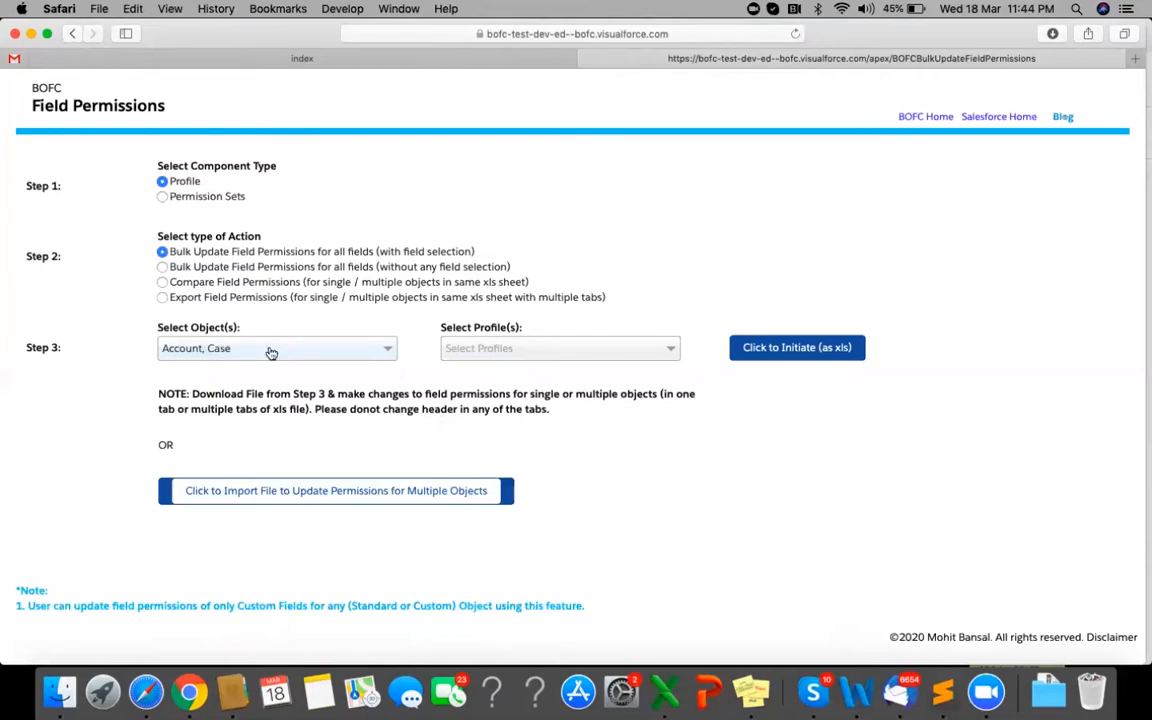
- Select the Custom: Marketing Profile and System Administrator profiles and initiate the xls generation
left_click(482, 350)
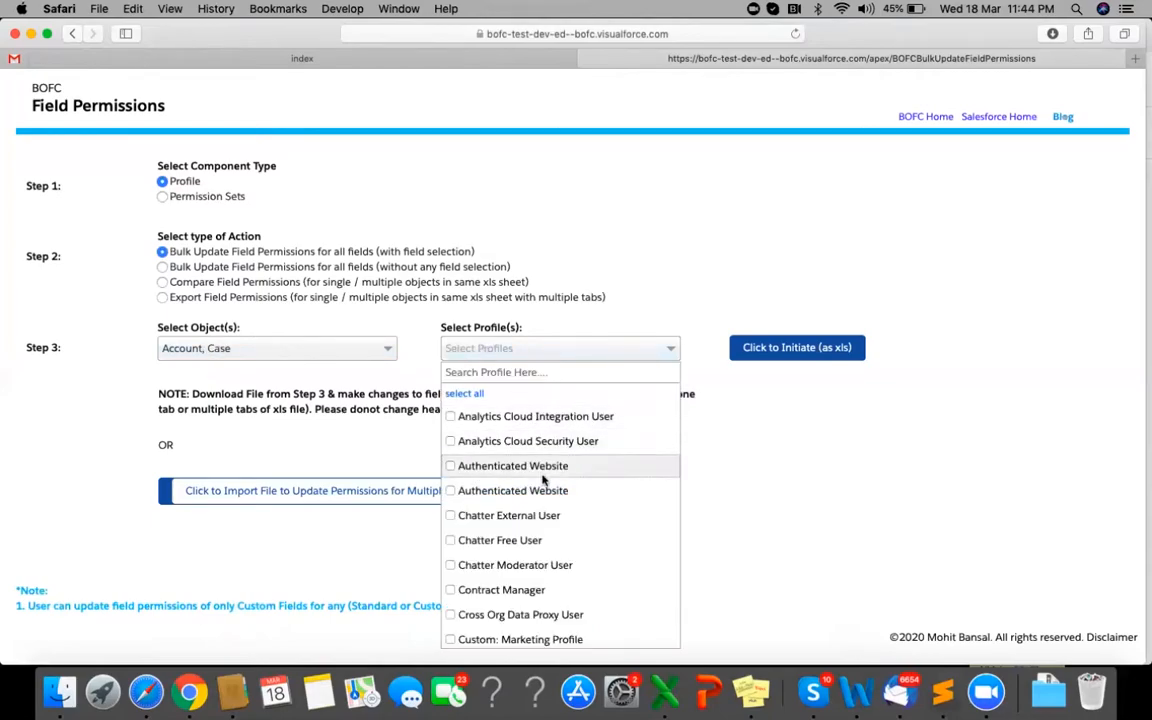
scroll(540, 480, "down", 3)
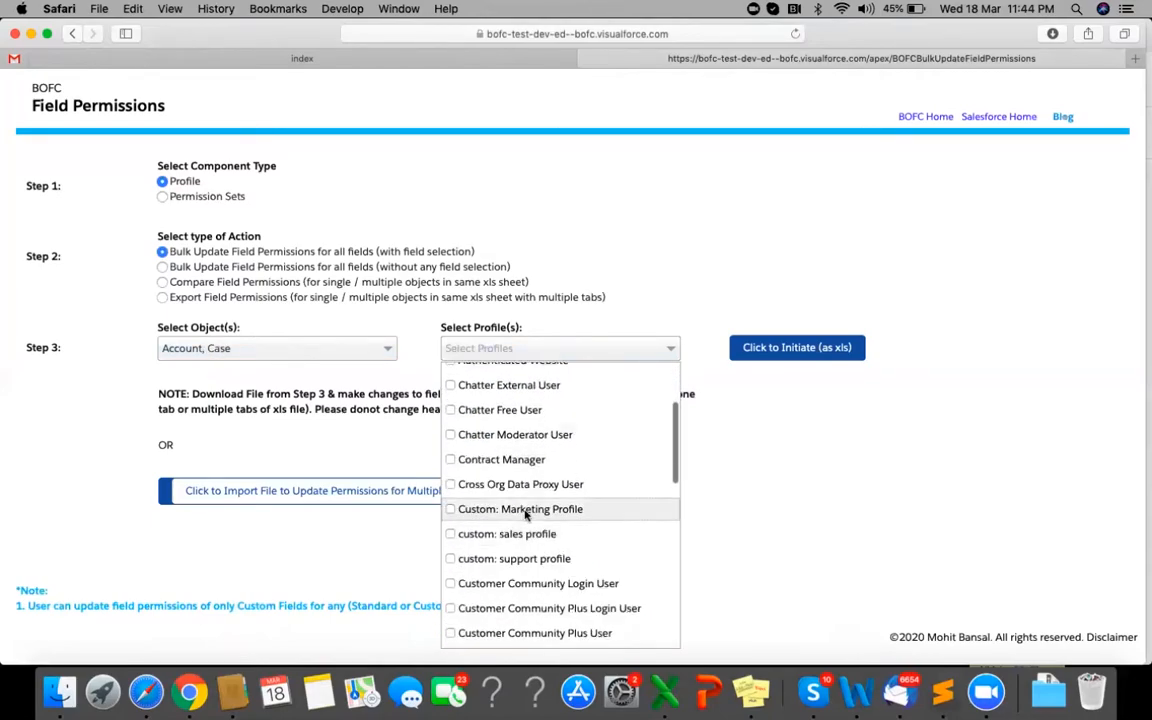
left_click(527, 510)
scroll(586, 547, "down", 15)
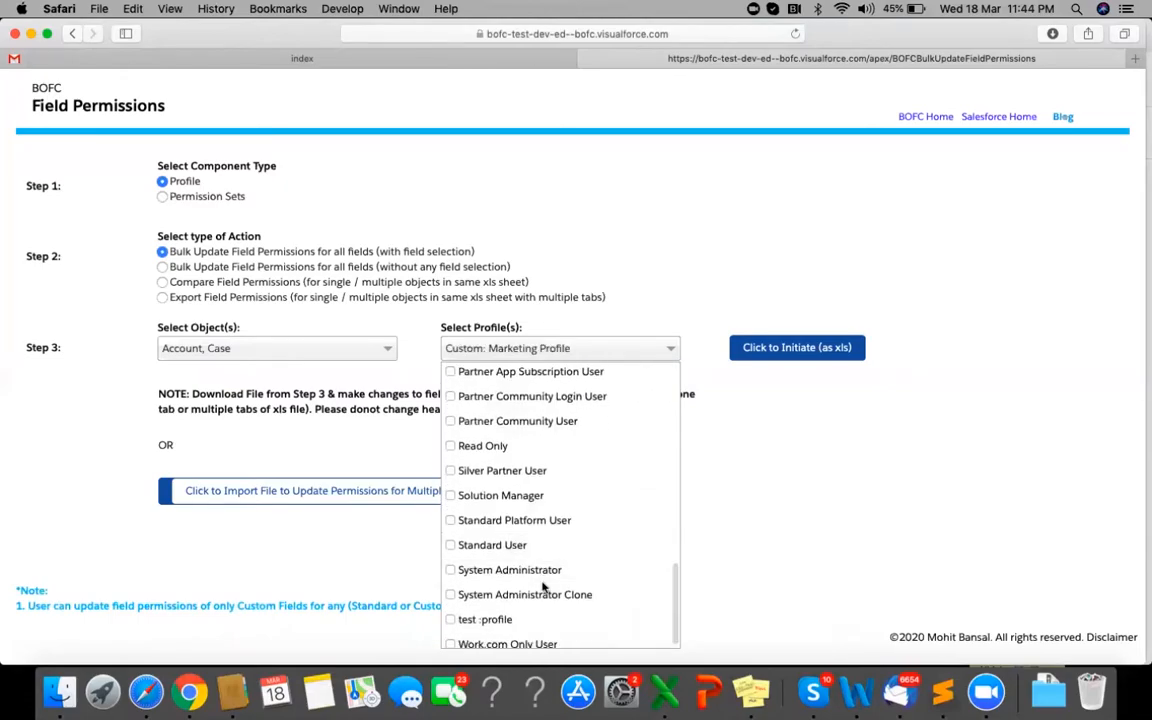
left_click(579, 570)
left_click(740, 468)
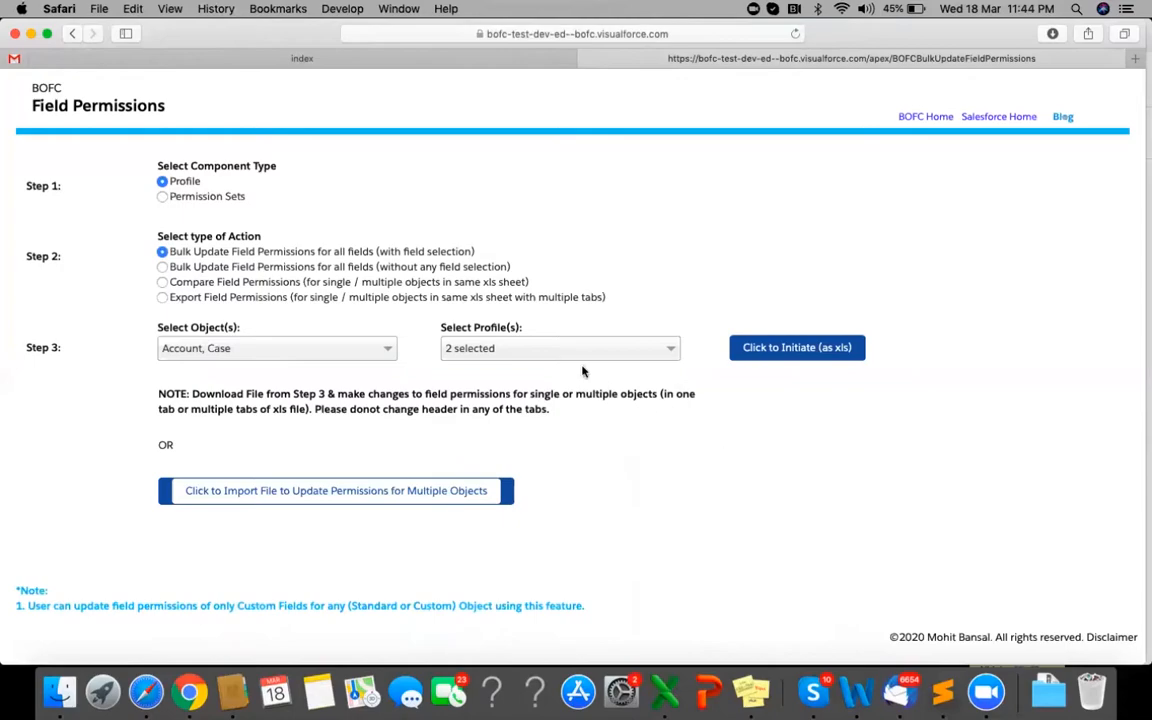
left_click(764, 349)
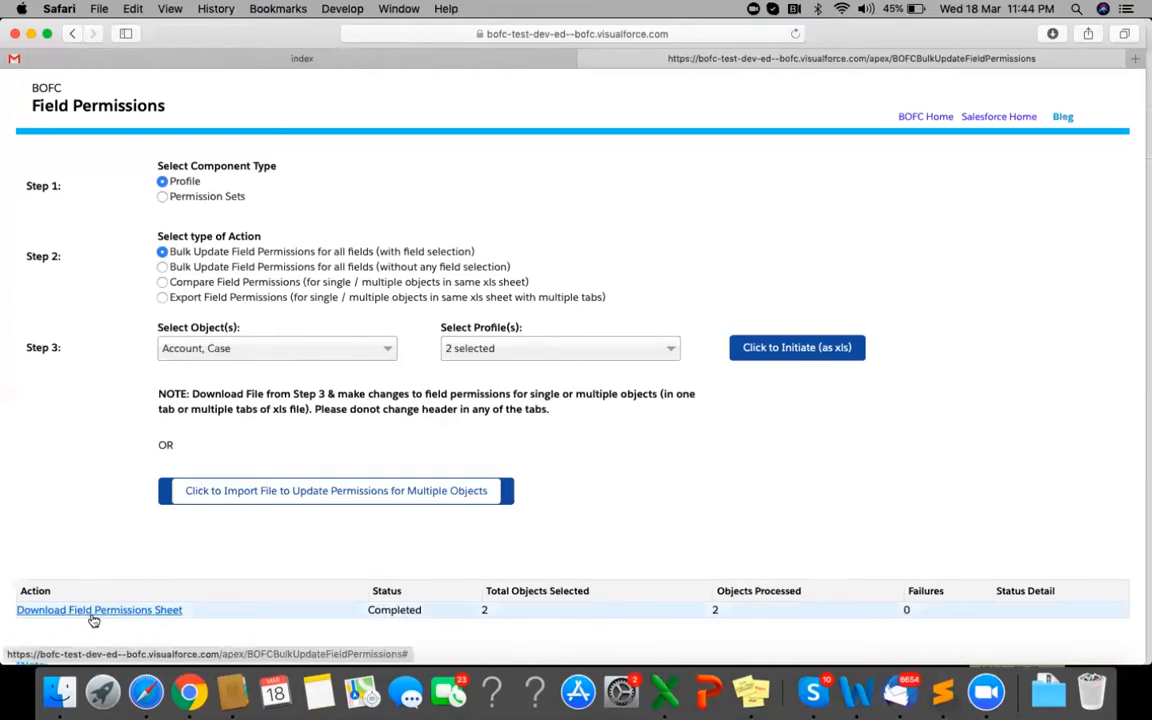
- Download the field permissions sheet, open ExportFieldPermissions-4.xls in Excel and enlarge its window
left_click(102, 611)
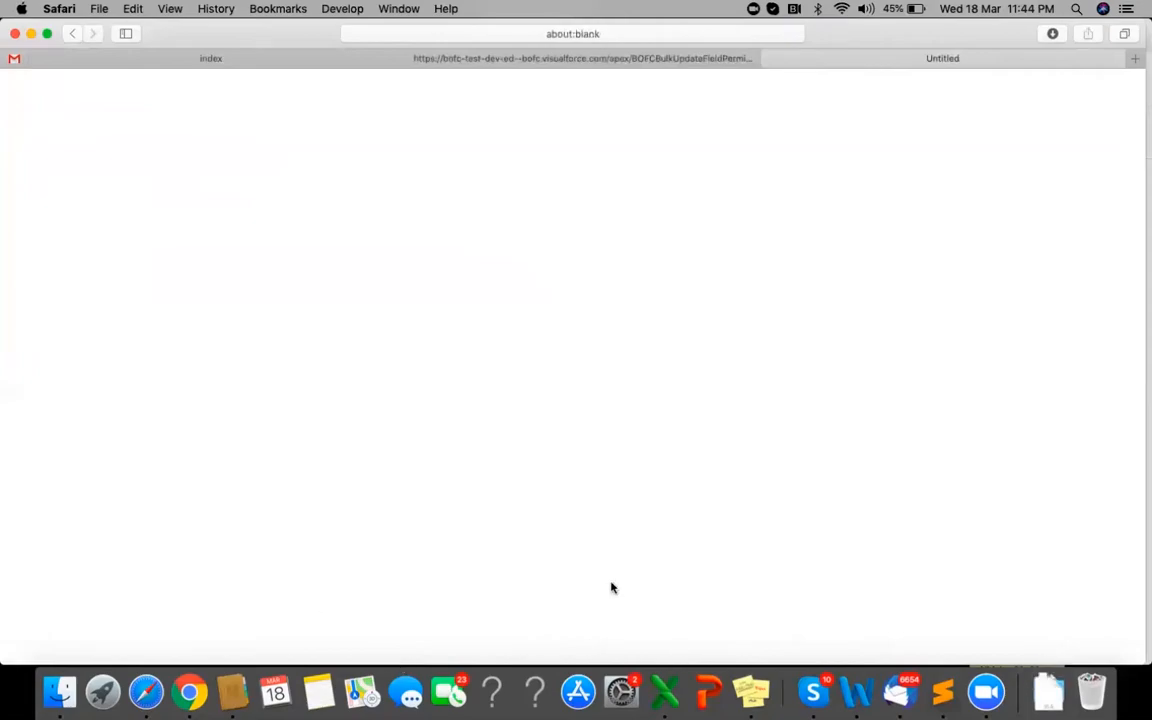
left_click(1049, 690)
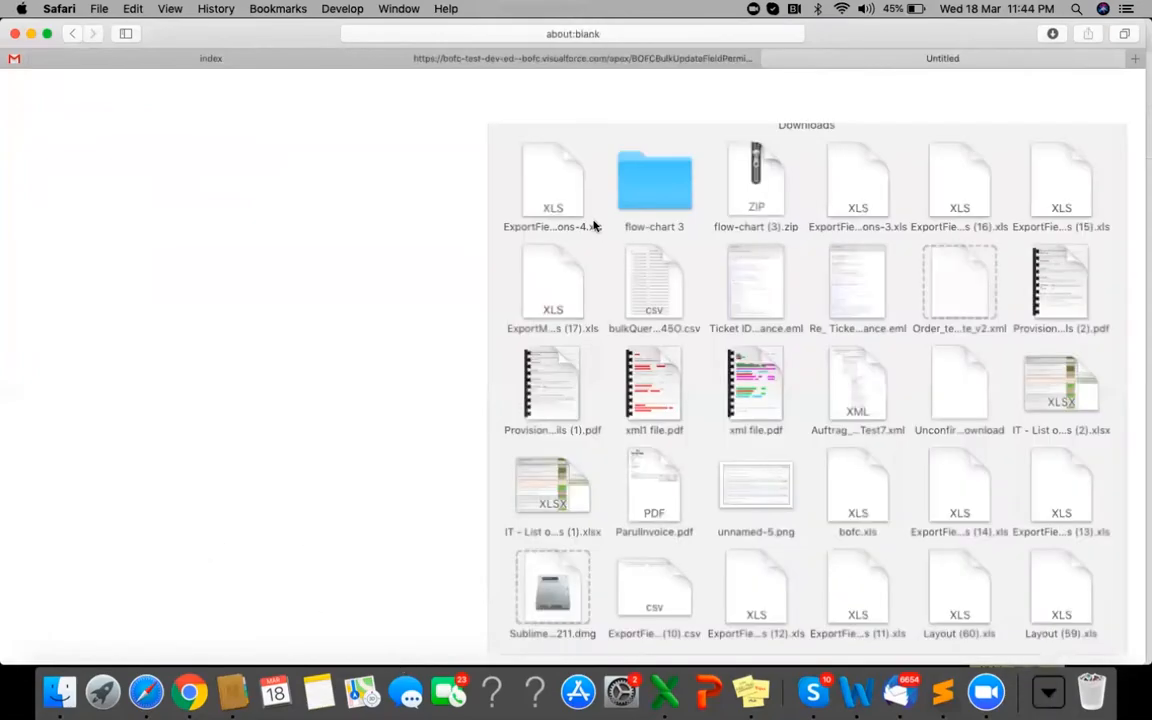
left_click(527, 160)
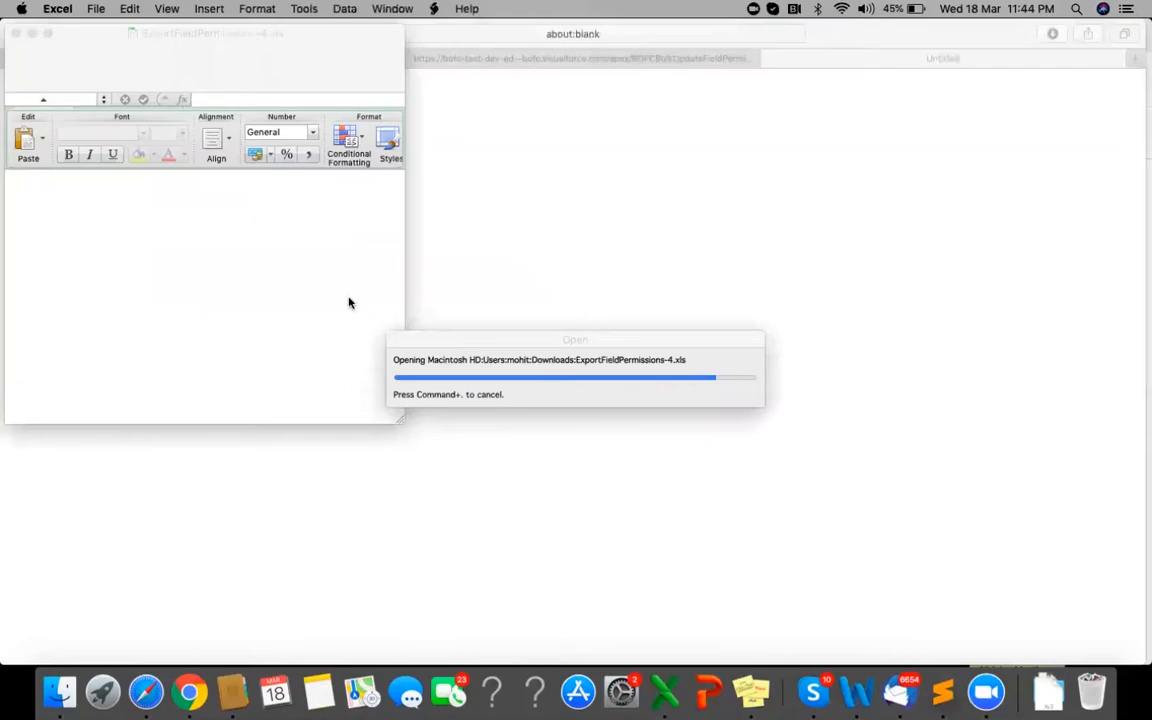
left_click_drag(399, 423, 999, 578)
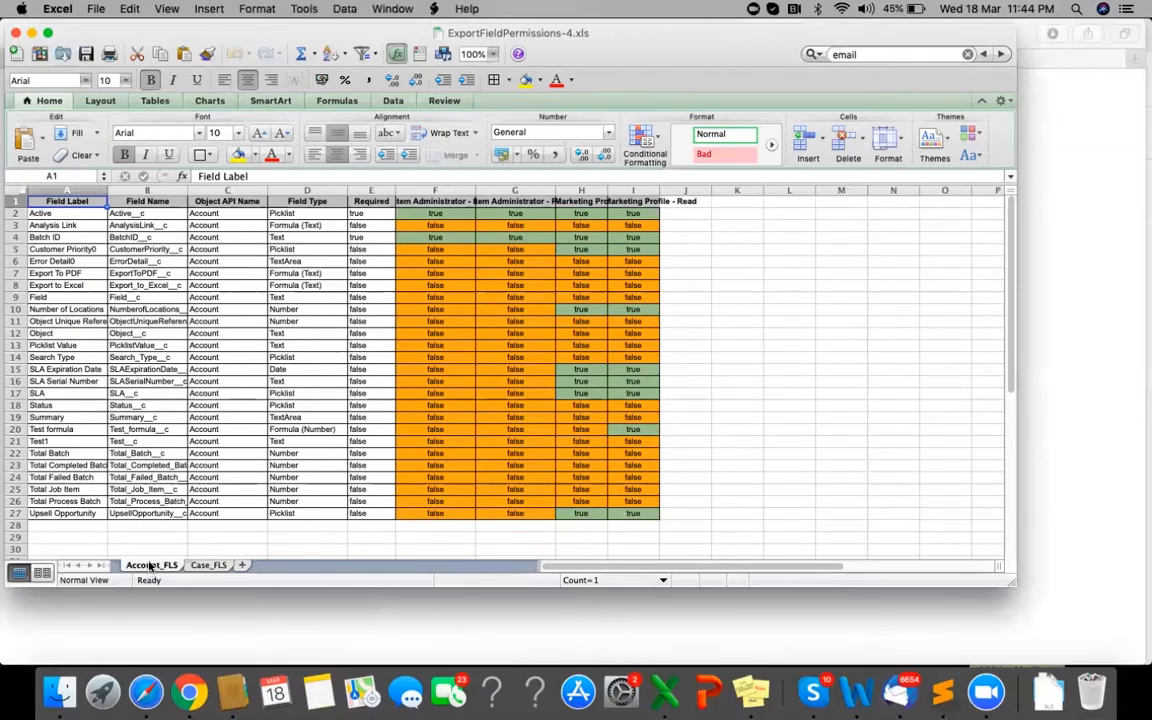
- Auto-fit the Field Label column and the System Administrator and Custom: Marketing Profile columns on the Account_FLS sheet
left_click(181, 477)
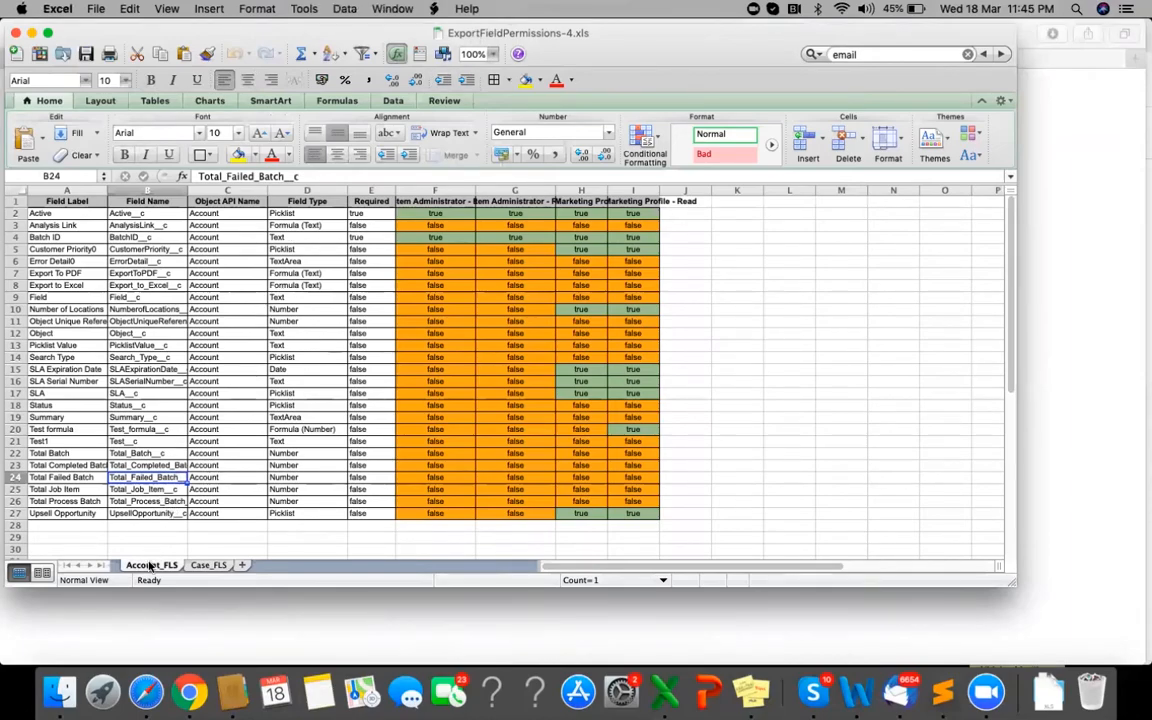
double_click(108, 189)
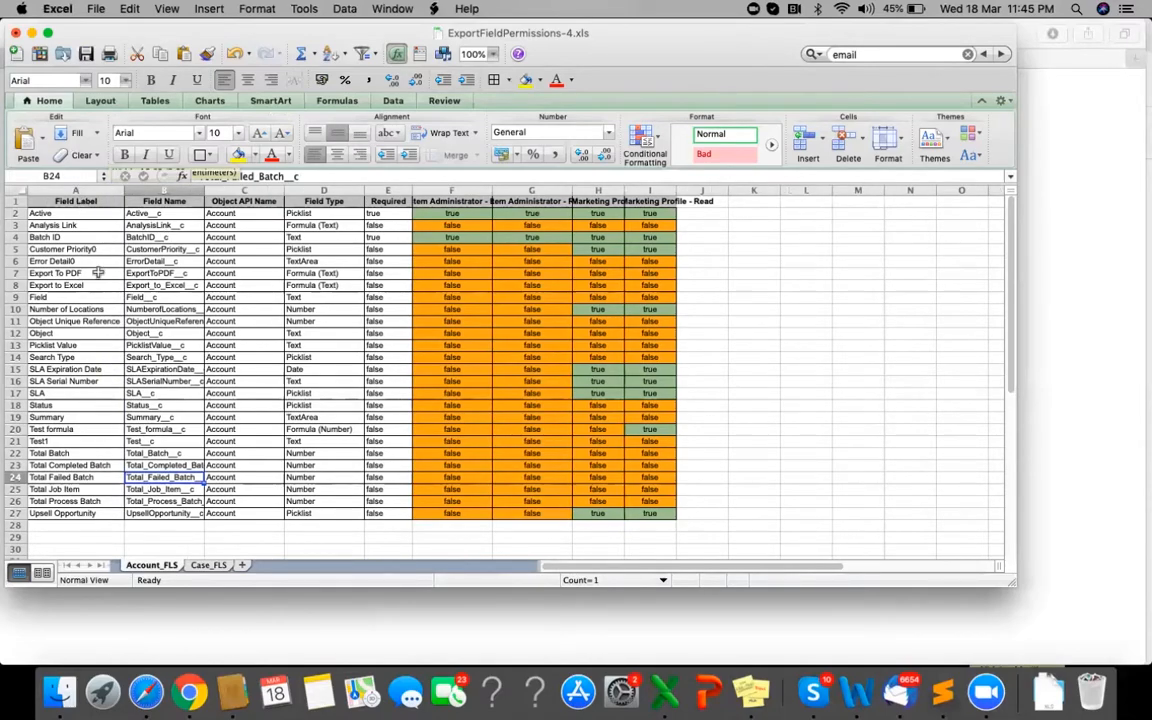
double_click(492, 190)
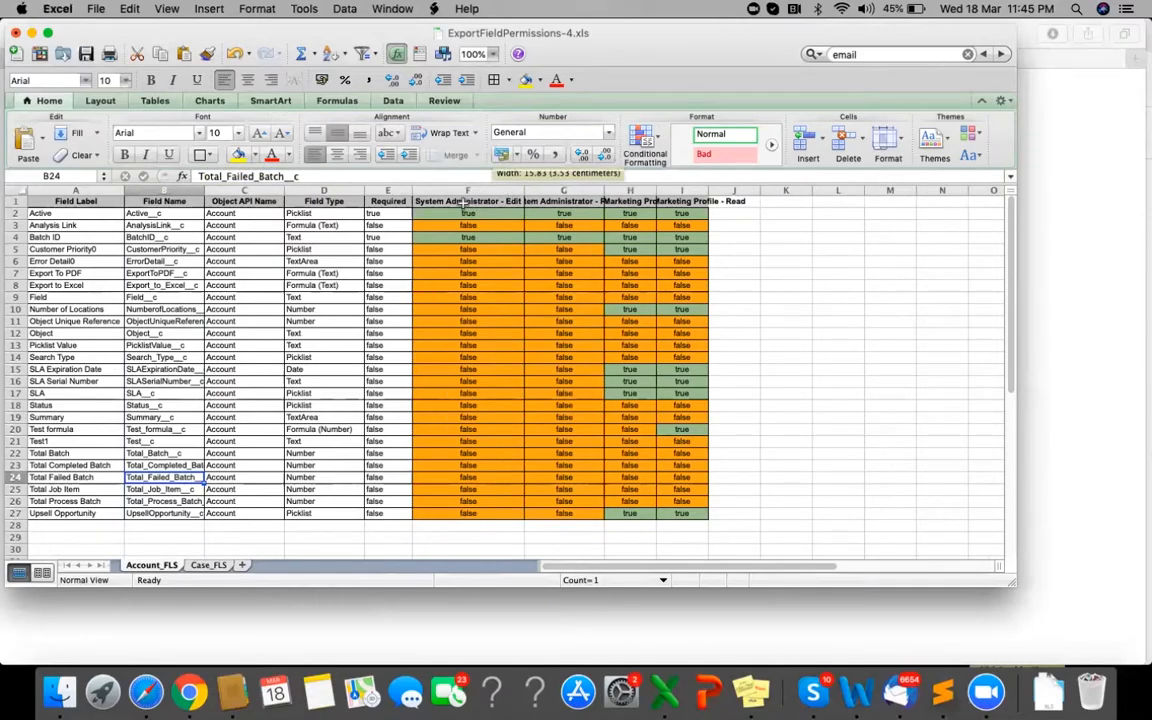
double_click(603, 190)
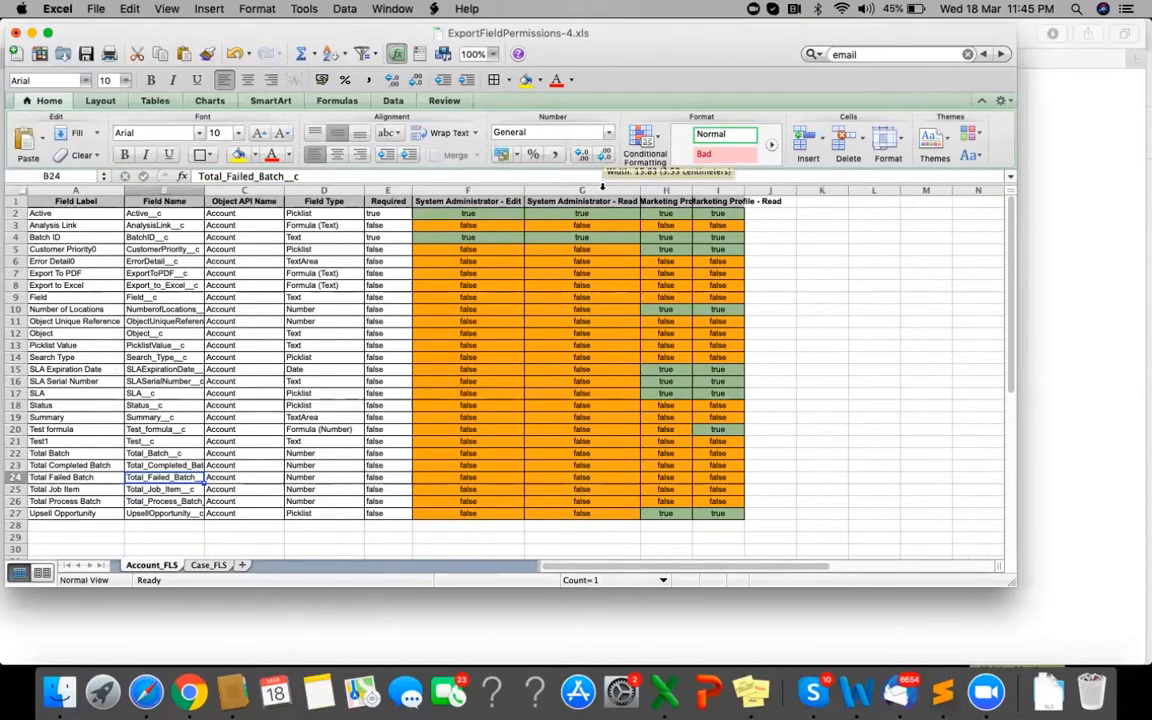
double_click(692, 190)
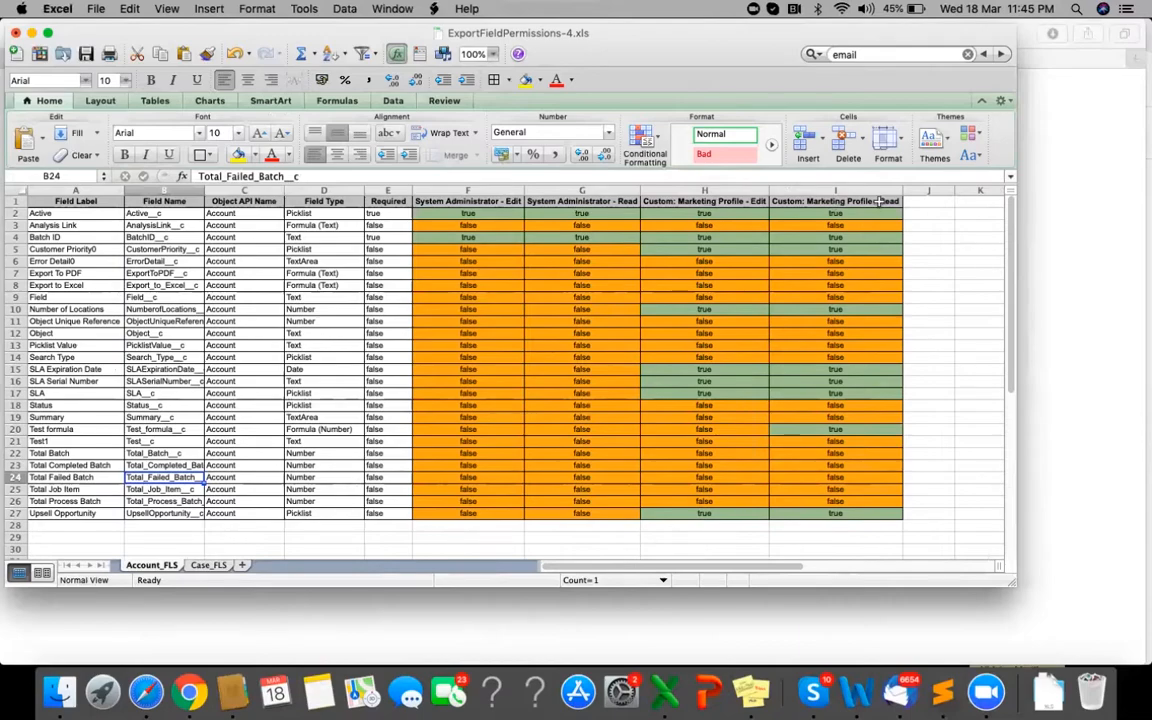
- Set F2 to true and copy F2:G2 down to row 27, granting System Administrator edit and read on all Account fields
left_click(469, 191)
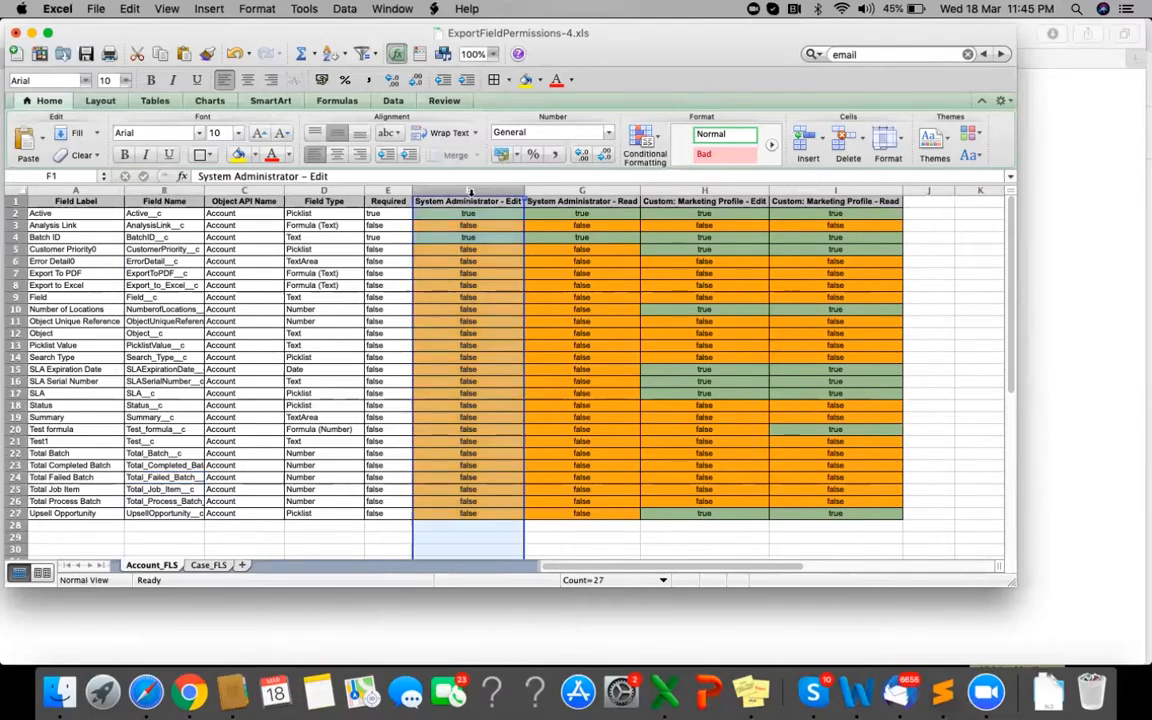
left_click(469, 213)
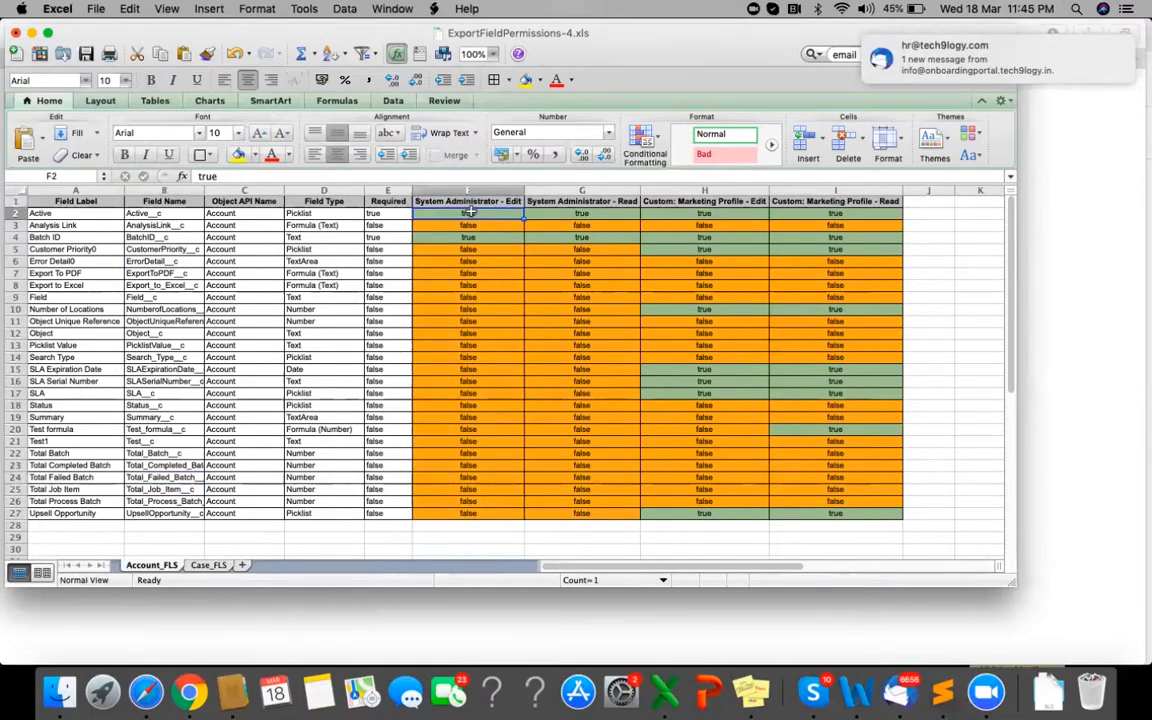
type("true")
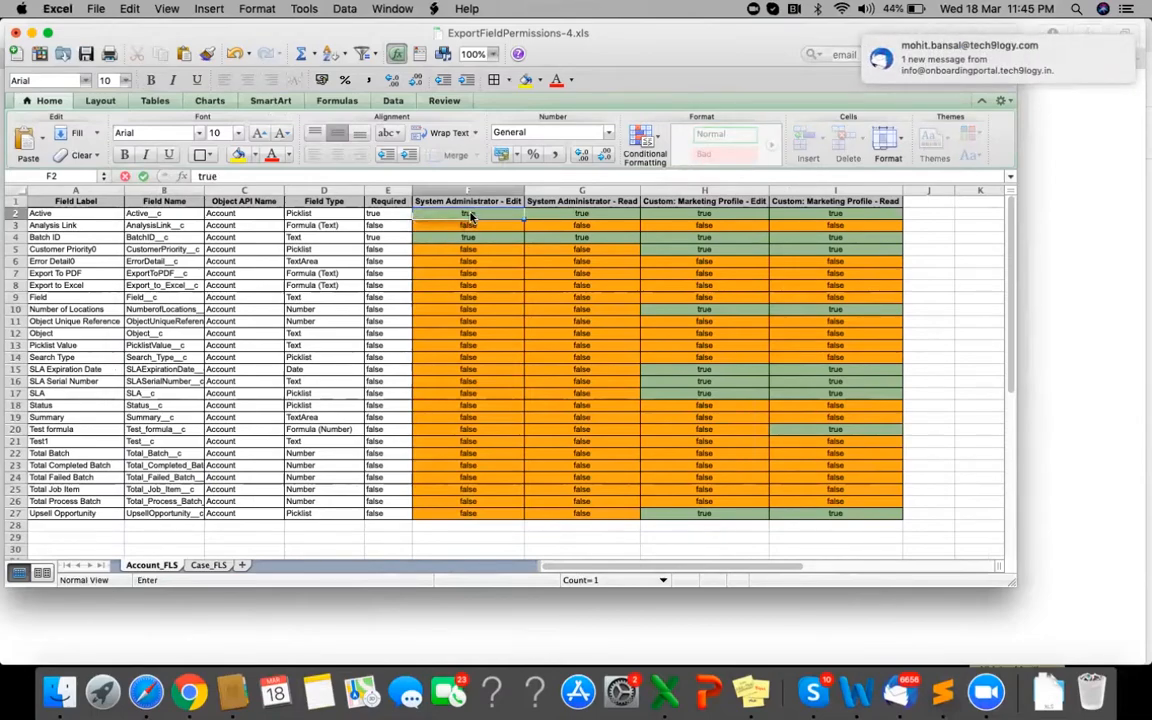
key("shift+Right")
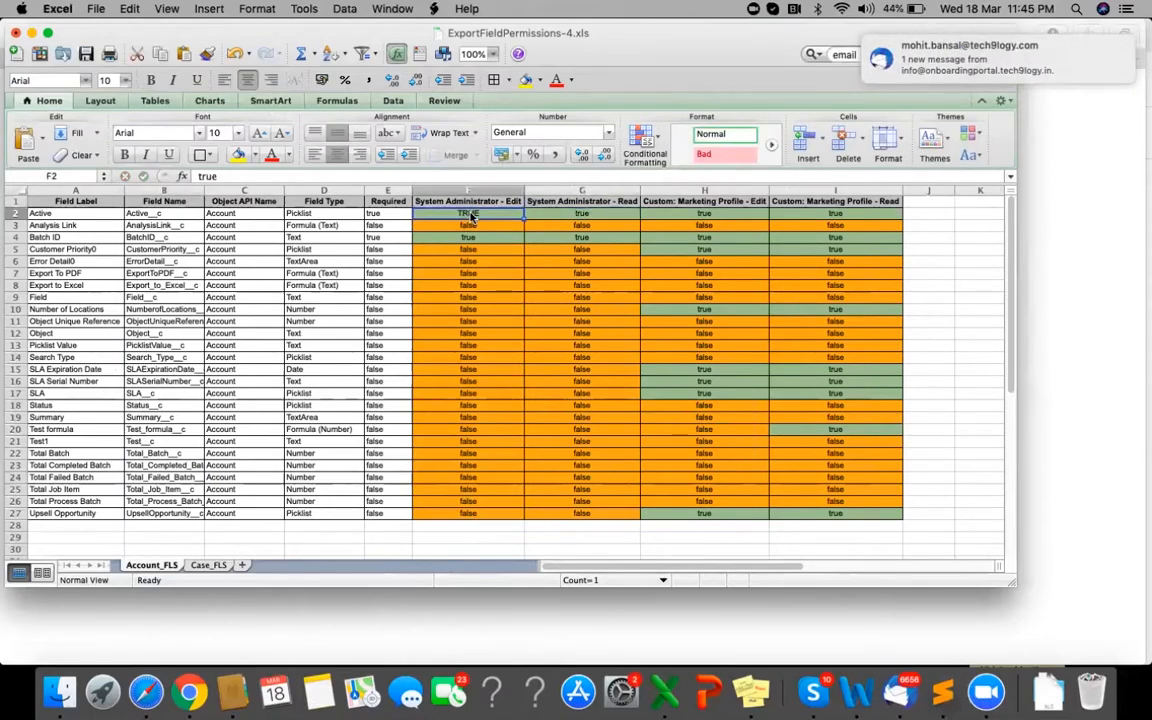
key("super+c")
key("shift+Down")
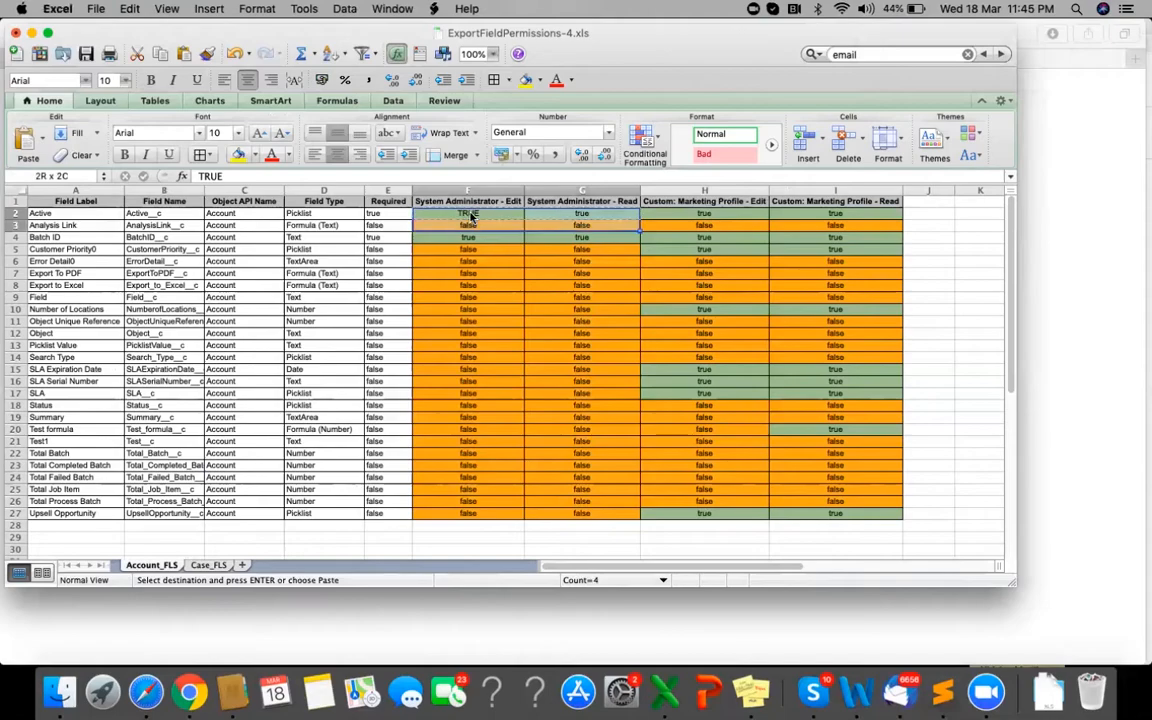
key("super+shift+Down")
key("super+v")
left_click(472, 296)
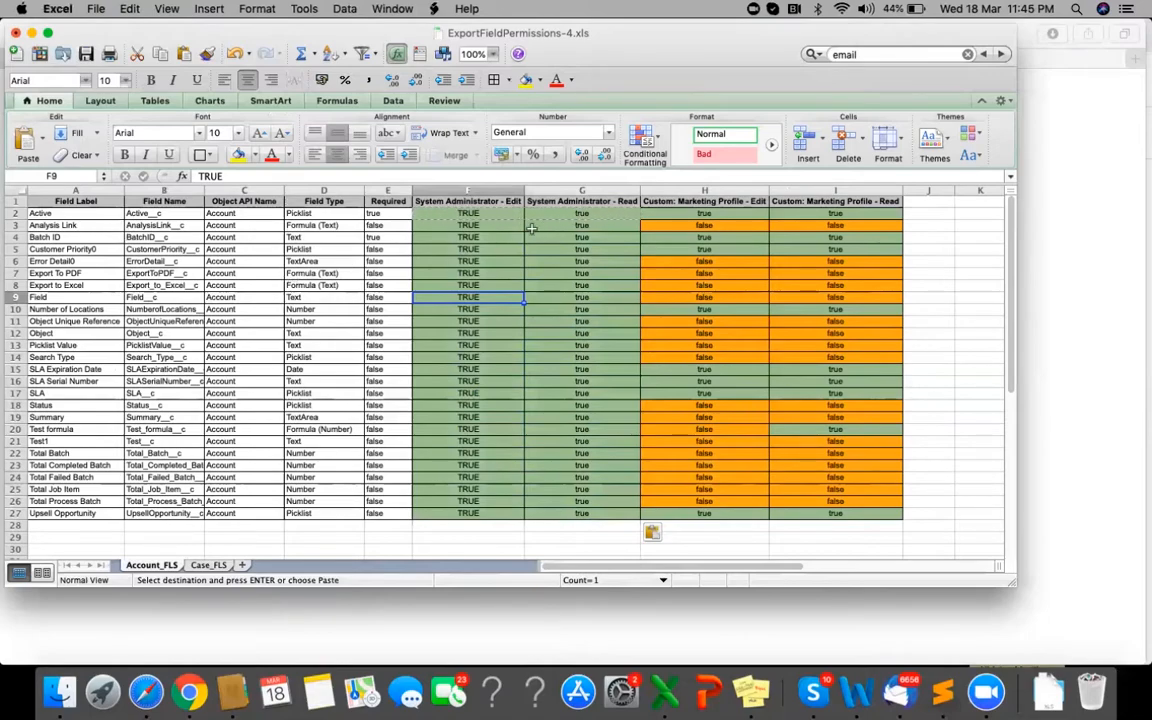
- Save the edited workbook in xls format, switch back to Safari and close the blank Untitled tab
key("super+s")
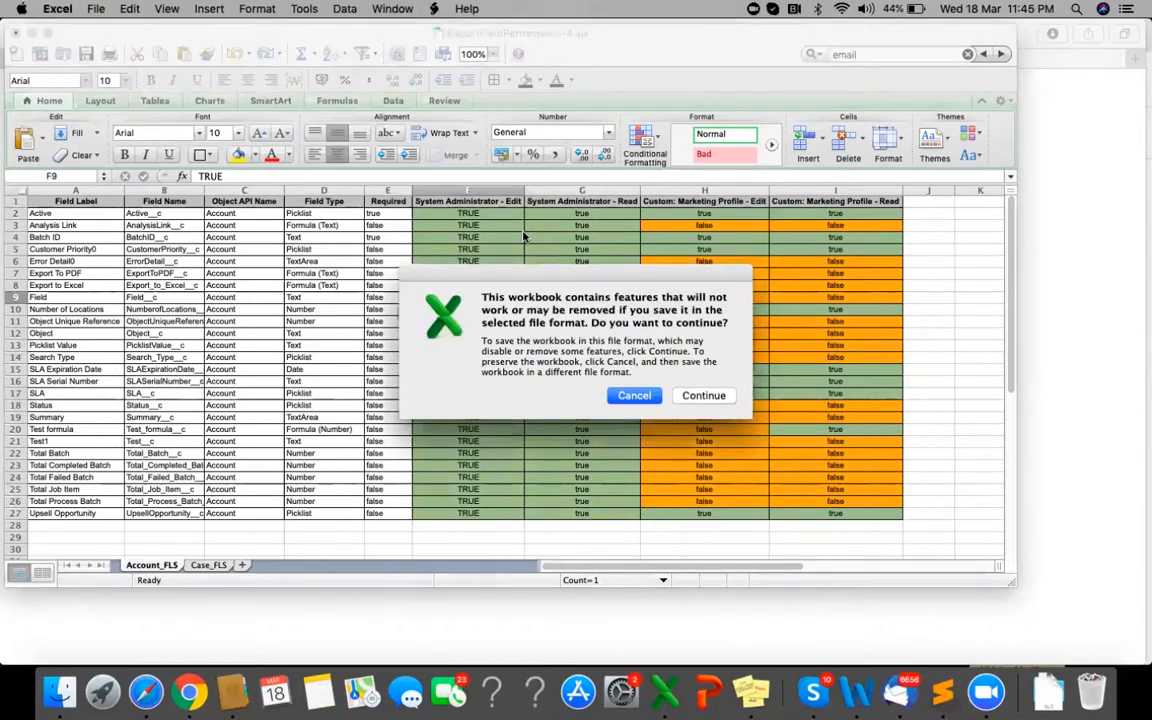
left_click(704, 396)
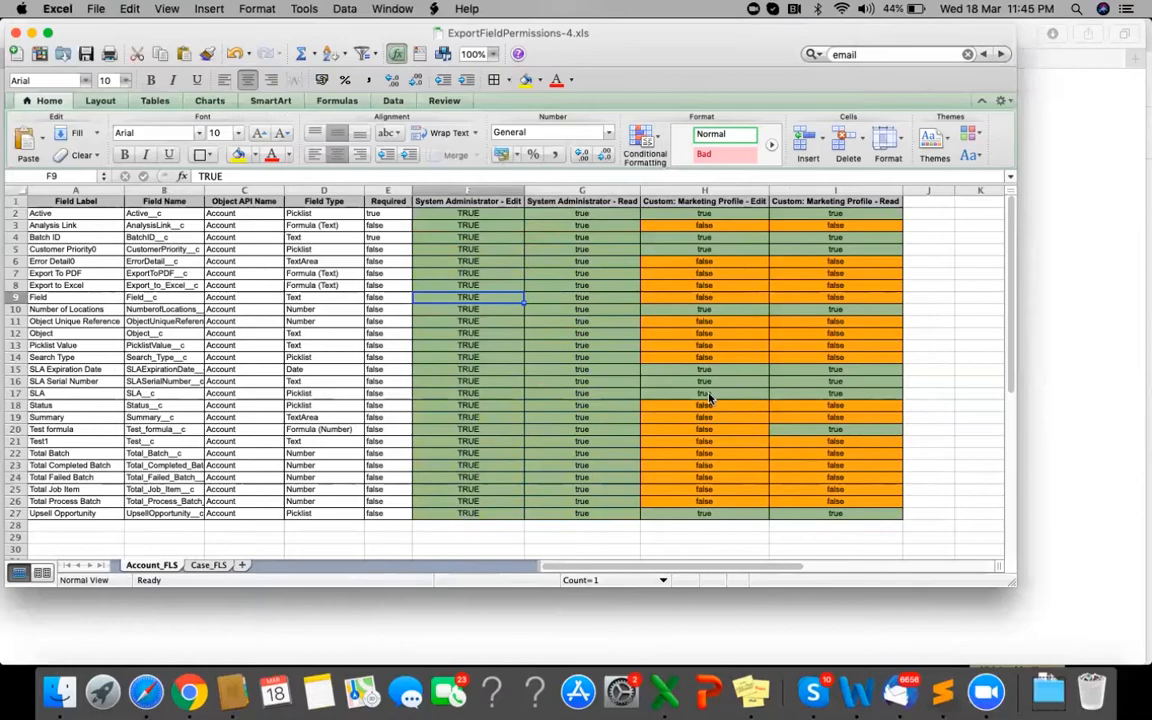
left_click(309, 617)
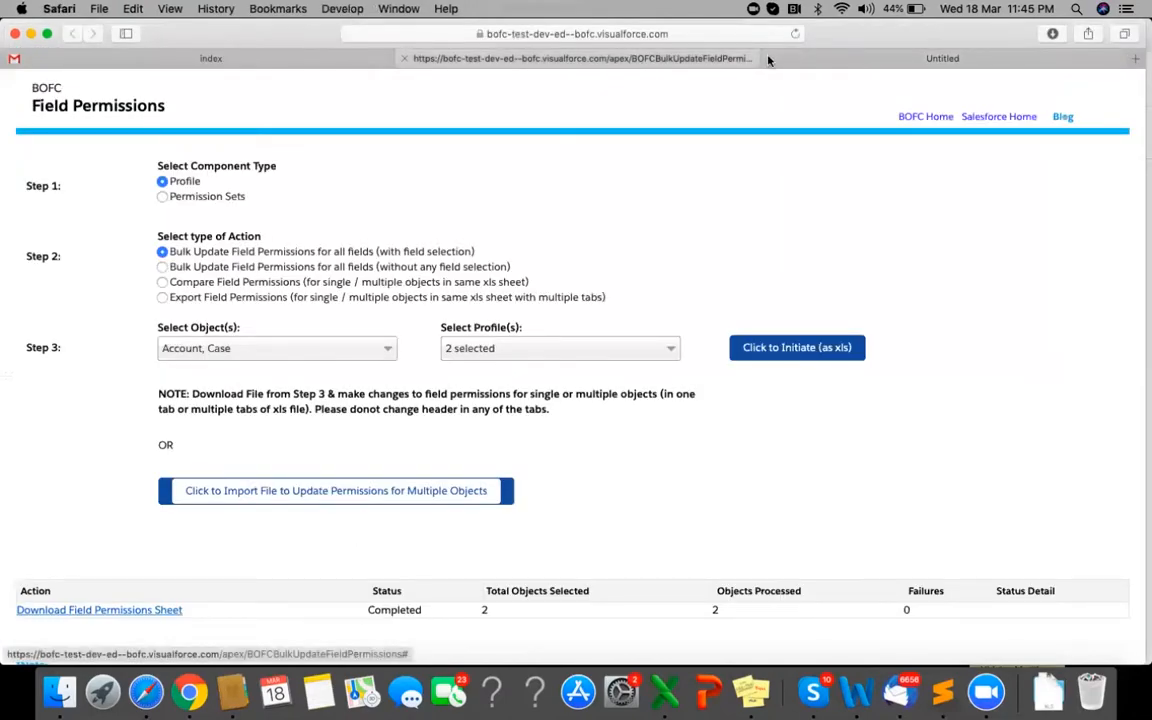
left_click(773, 58)
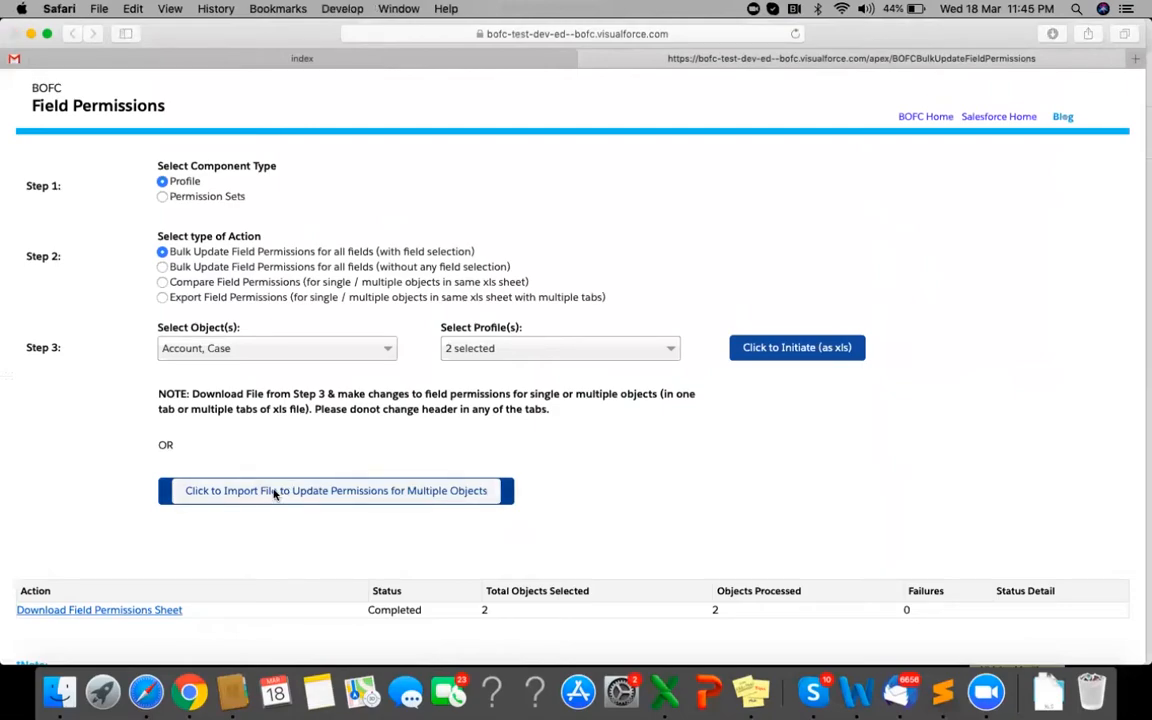
- Import ExportFieldPermissions-4.xls from the Downloads folder to update permissions for multiple objects
left_click(275, 491)
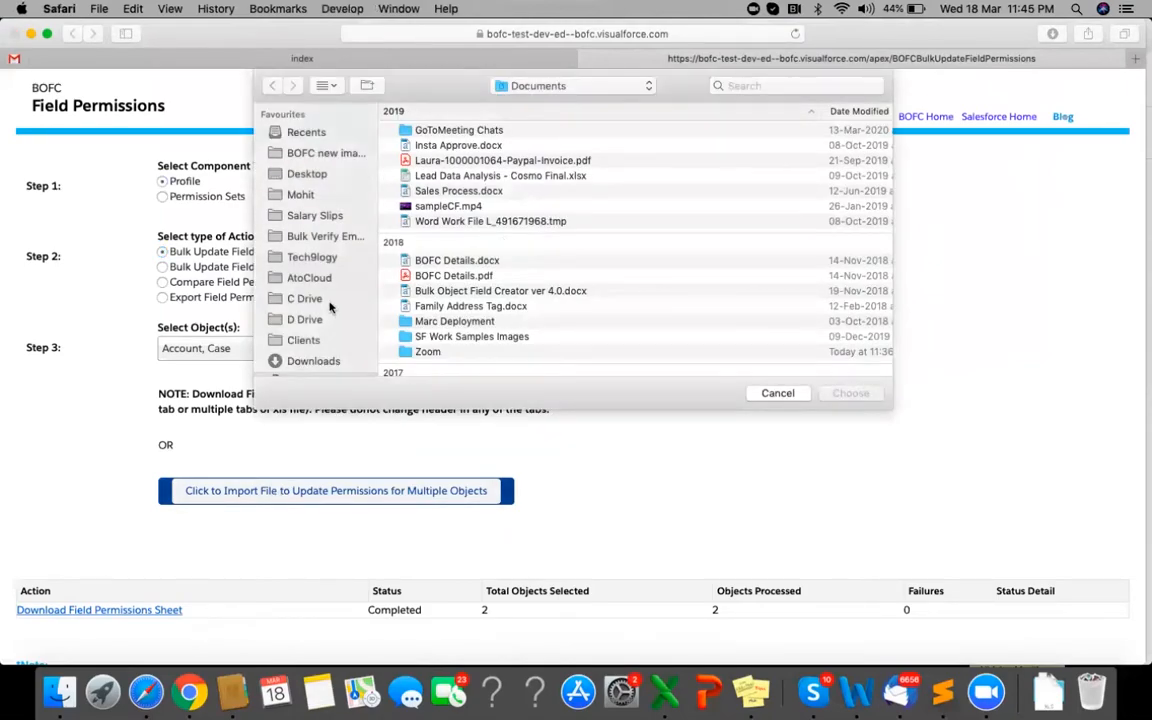
scroll(330, 308, "down", 3)
left_click(313, 286)
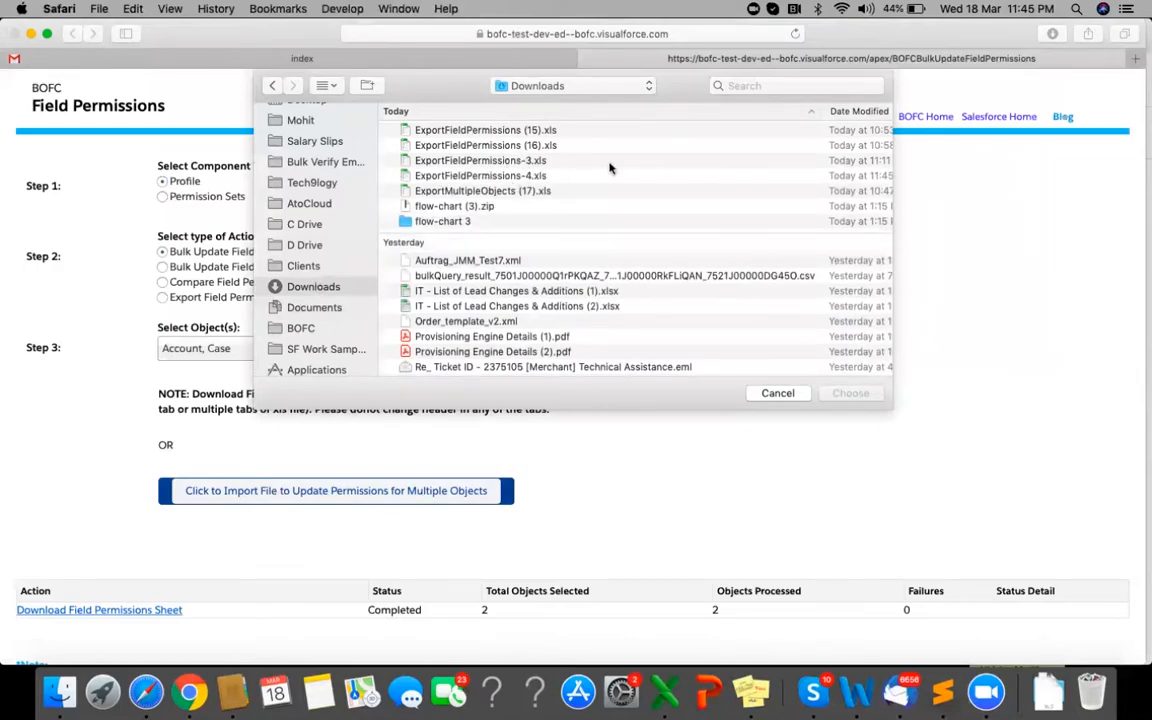
double_click(530, 177)
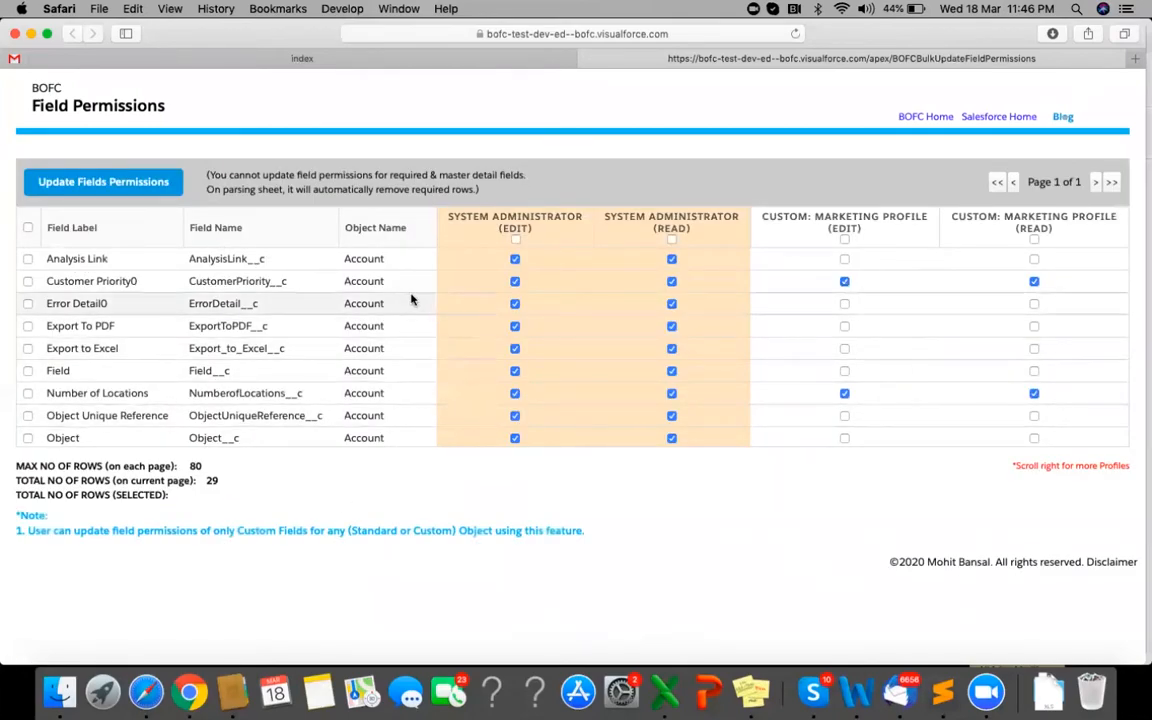
- Examine the imported Account and Case fields and their edit and read permissions for both profiles
scroll(411, 298, "down", 2)
scroll(411, 298, "down", 2)
scroll(411, 298, "up", 3)
scroll(411, 298, "down", 5)
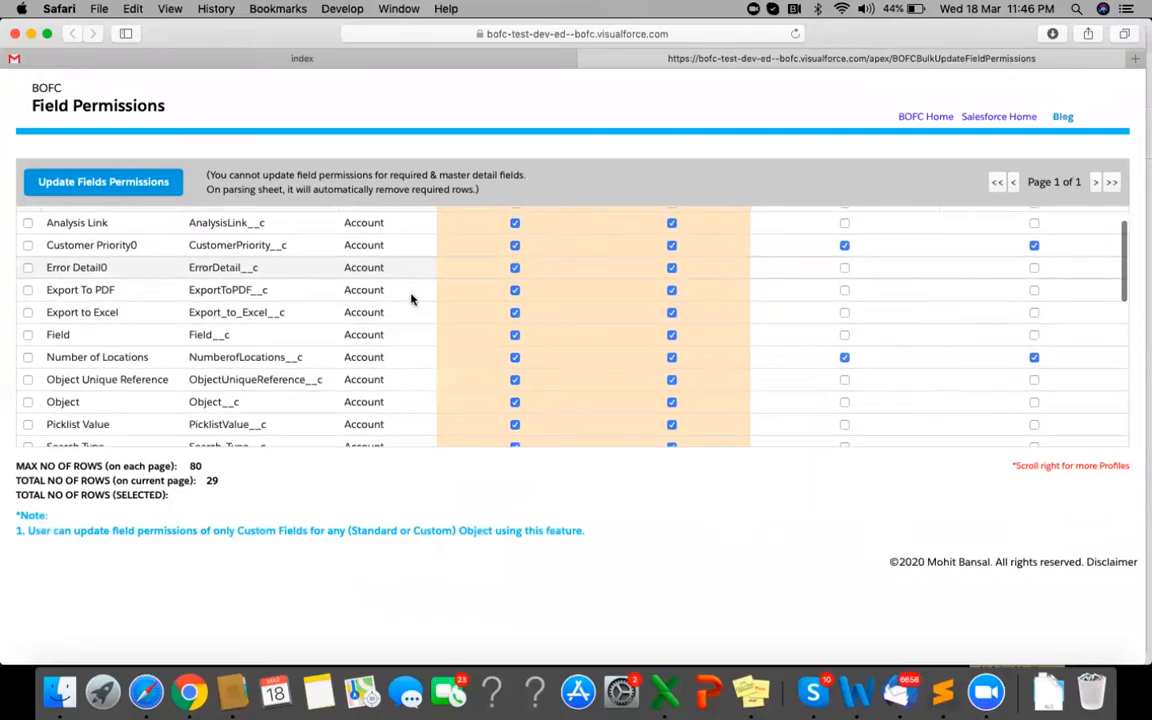
scroll(411, 298, "up", 1)
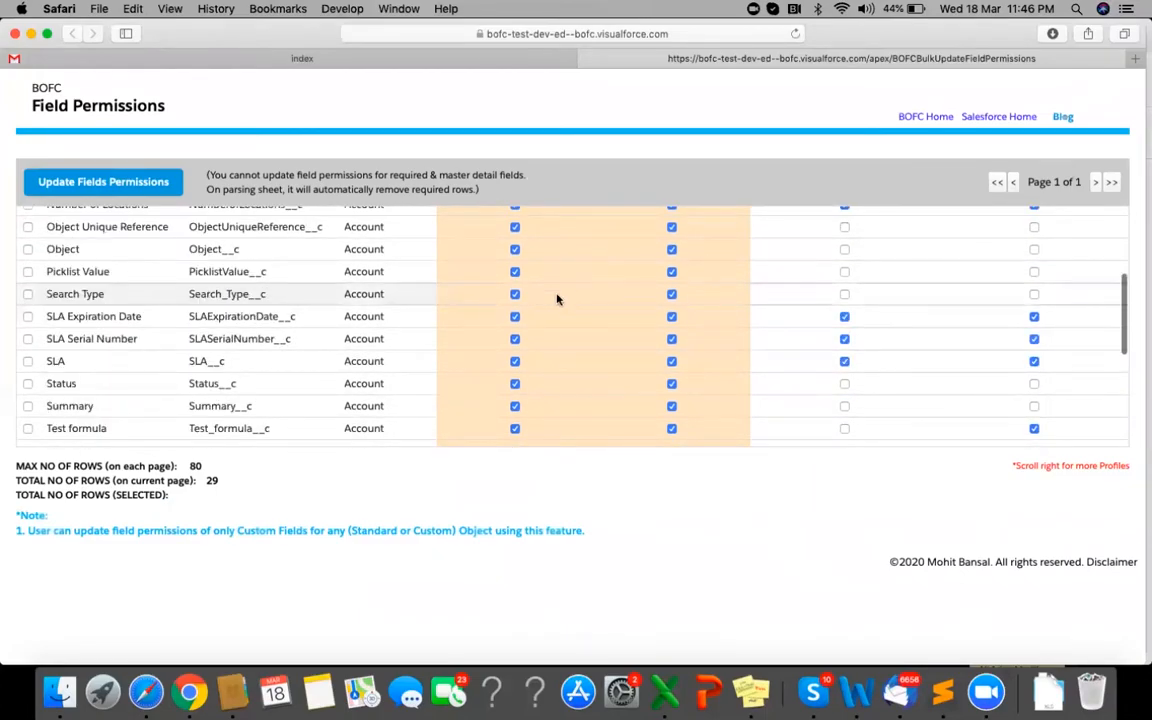
scroll(557, 299, "up", 1)
scroll(557, 299, "down", 3)
scroll(557, 299, "up", 5)
scroll(557, 299, "down", 5)
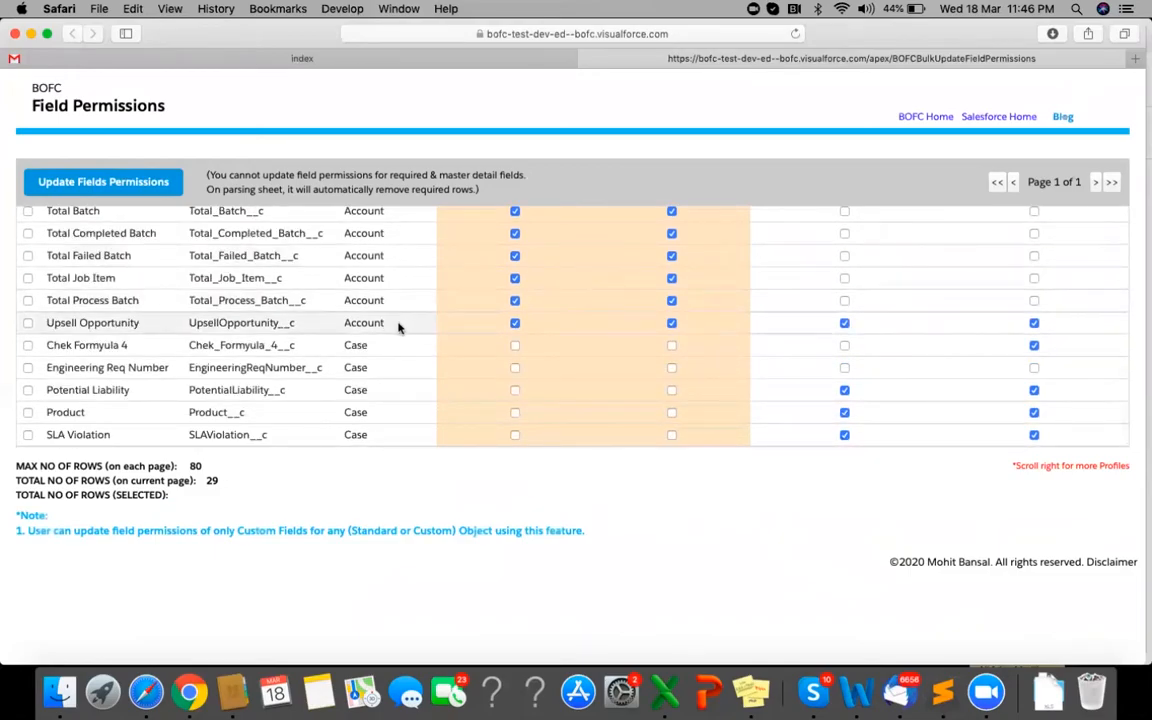
scroll(432, 331, "up", 10)
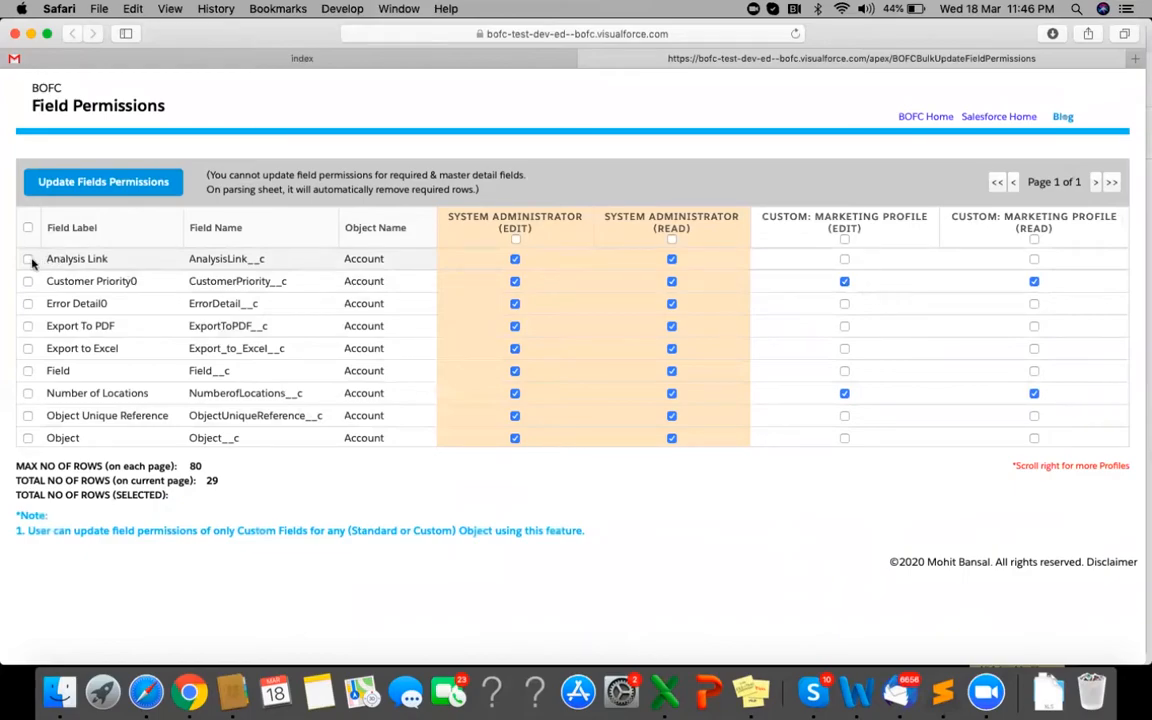
- Select the first seven Account fields for updating, from Analysis Link through Number of Locations
left_click(28, 259)
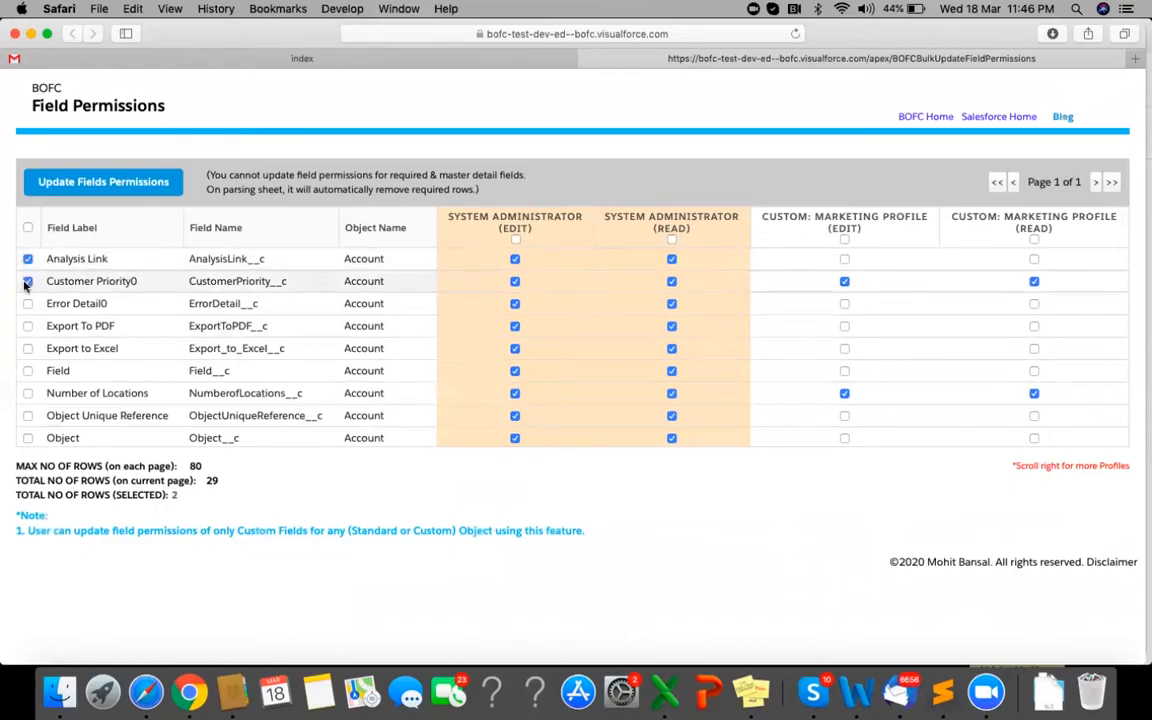
left_click(28, 229)
left_click(28, 229)
left_click(28, 259)
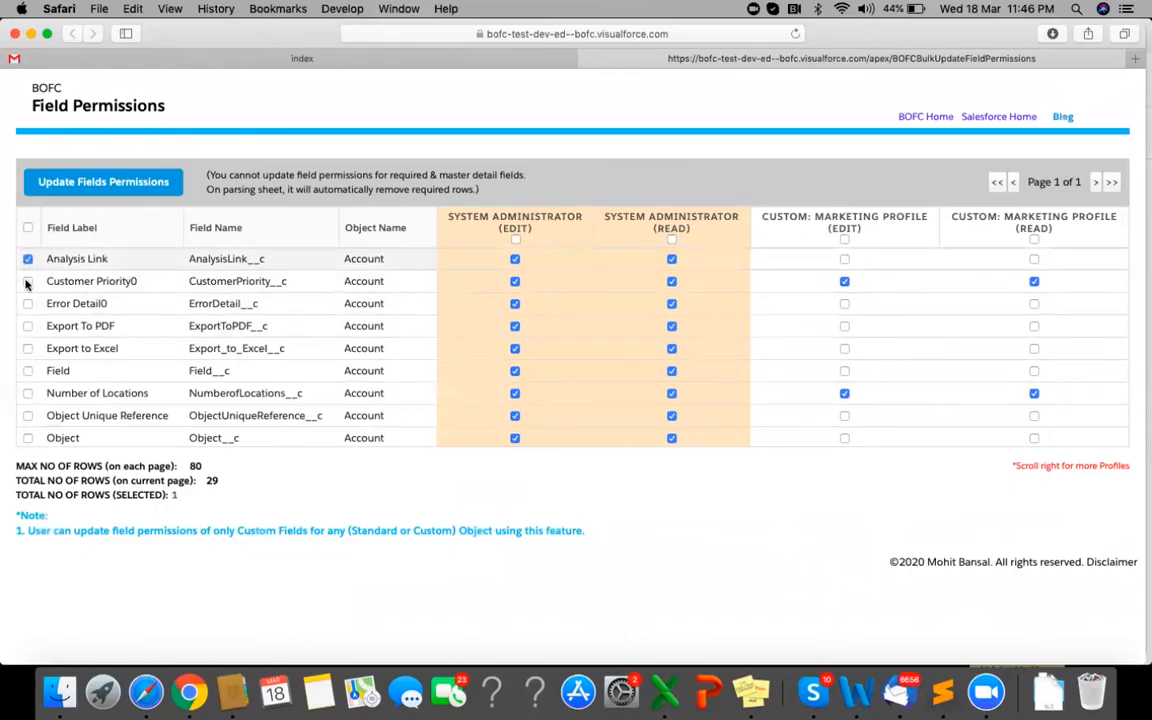
left_click(28, 281)
left_click(28, 303)
left_click(28, 326)
left_click(28, 348)
left_click(28, 393)
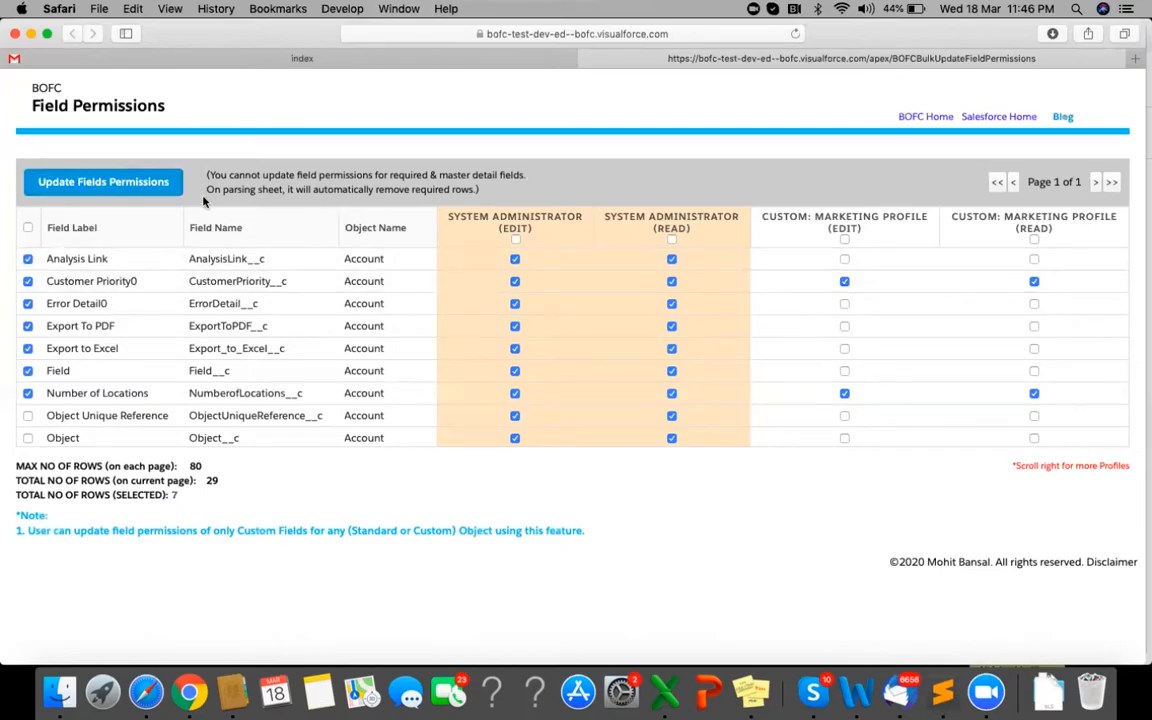
- Enable System Administrator edit and read for all listed fields and submit the permissions update for the selected rows
left_click(516, 240)
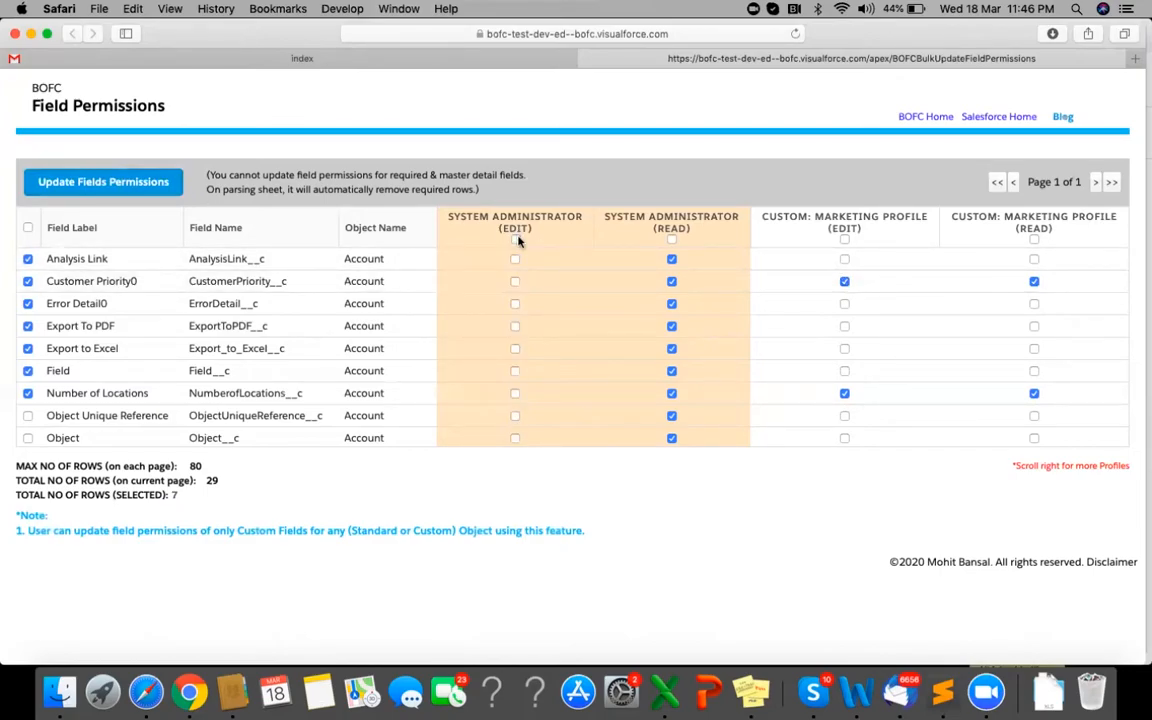
left_click(516, 240)
left_click(671, 239)
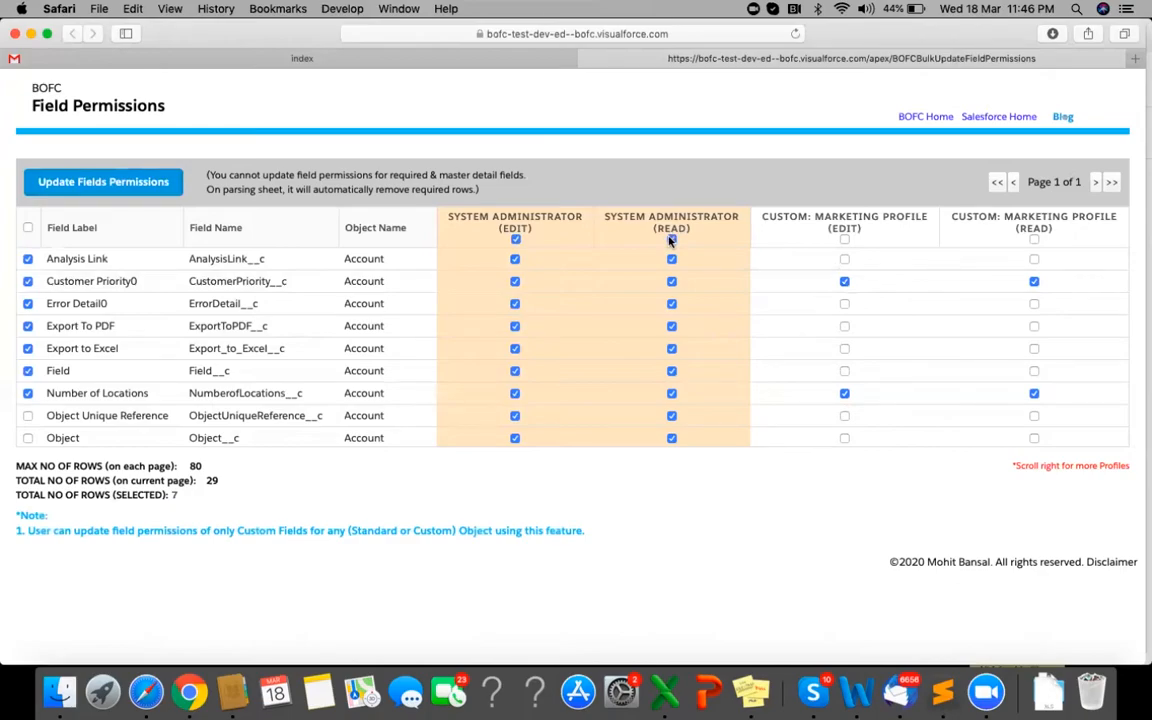
left_click(671, 239)
left_click(669, 239)
left_click(113, 181)
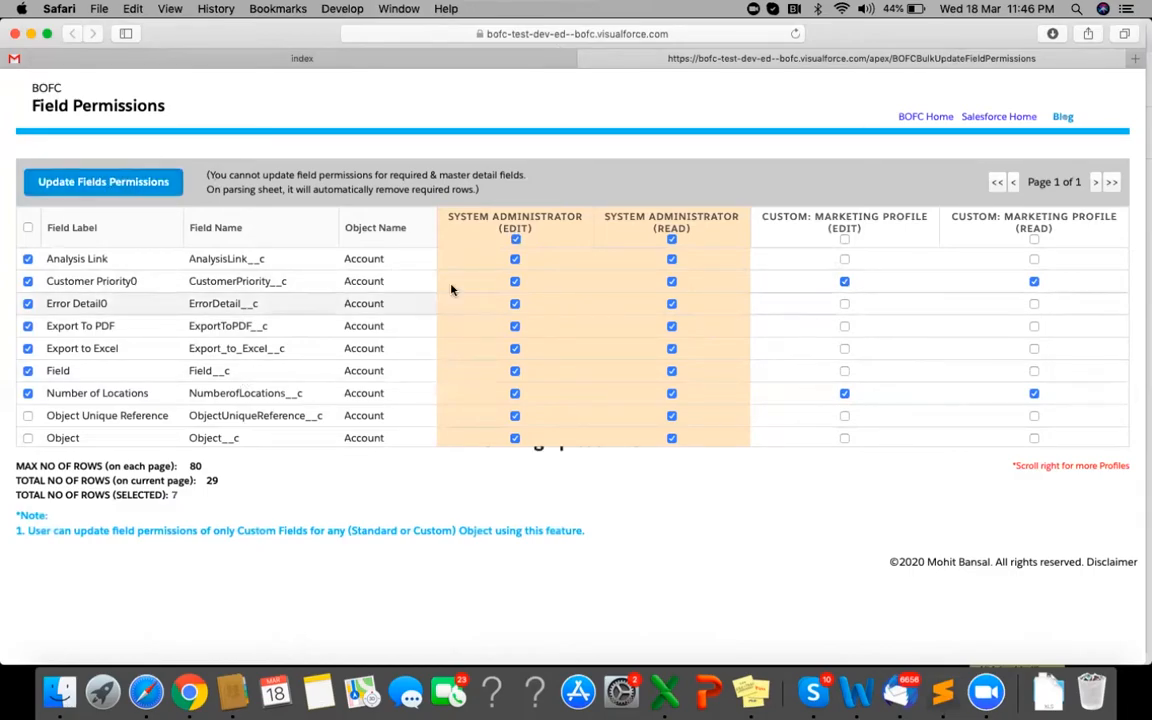
- Check the BOFC index page, then return to the Field Permissions page and reload it to its initial state
scroll(420, 280, "down", 10)
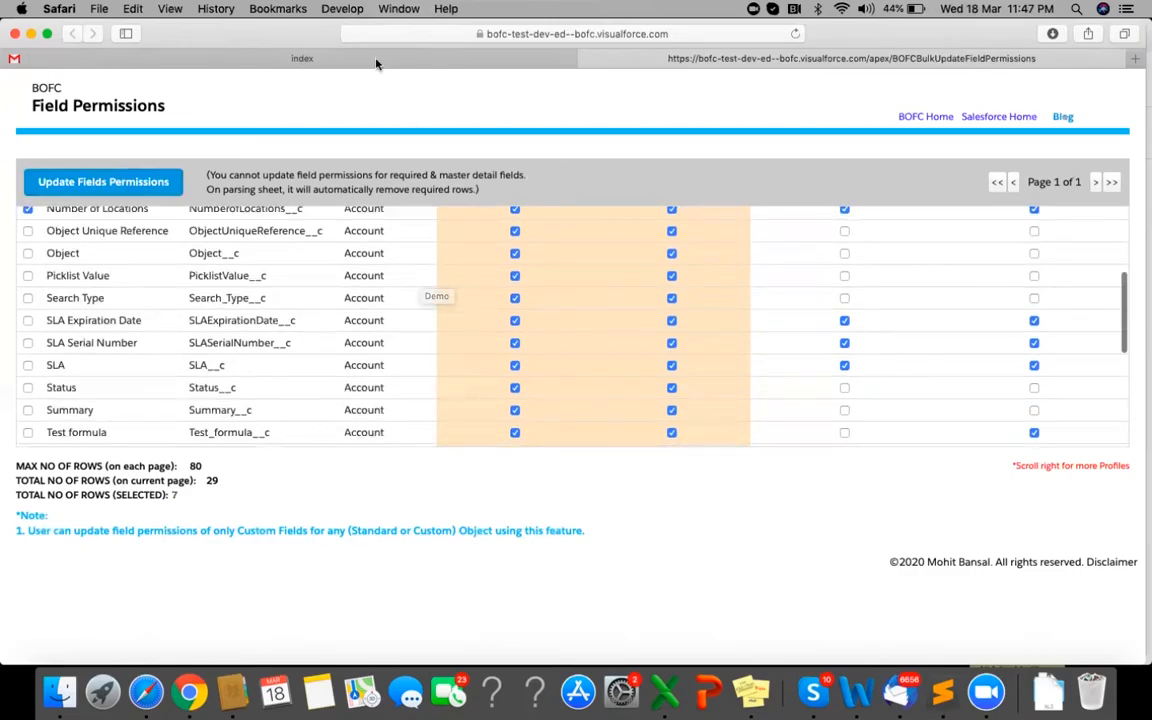
left_click(338, 51)
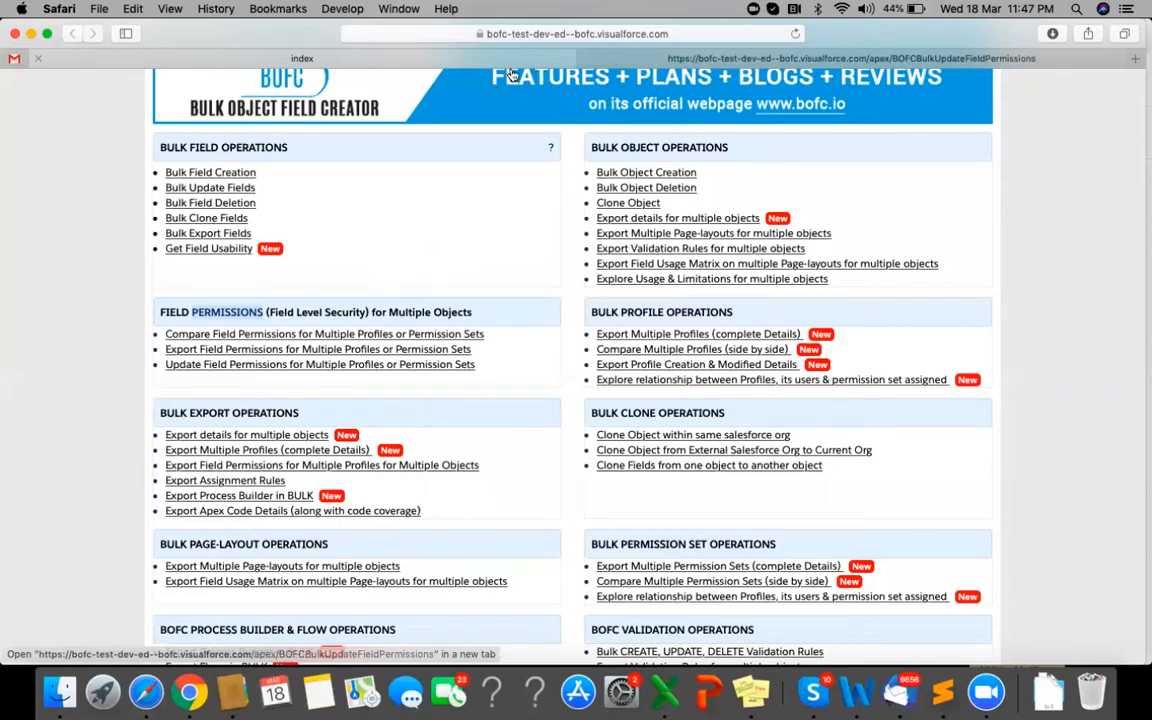
left_click(631, 62)
left_click(741, 34)
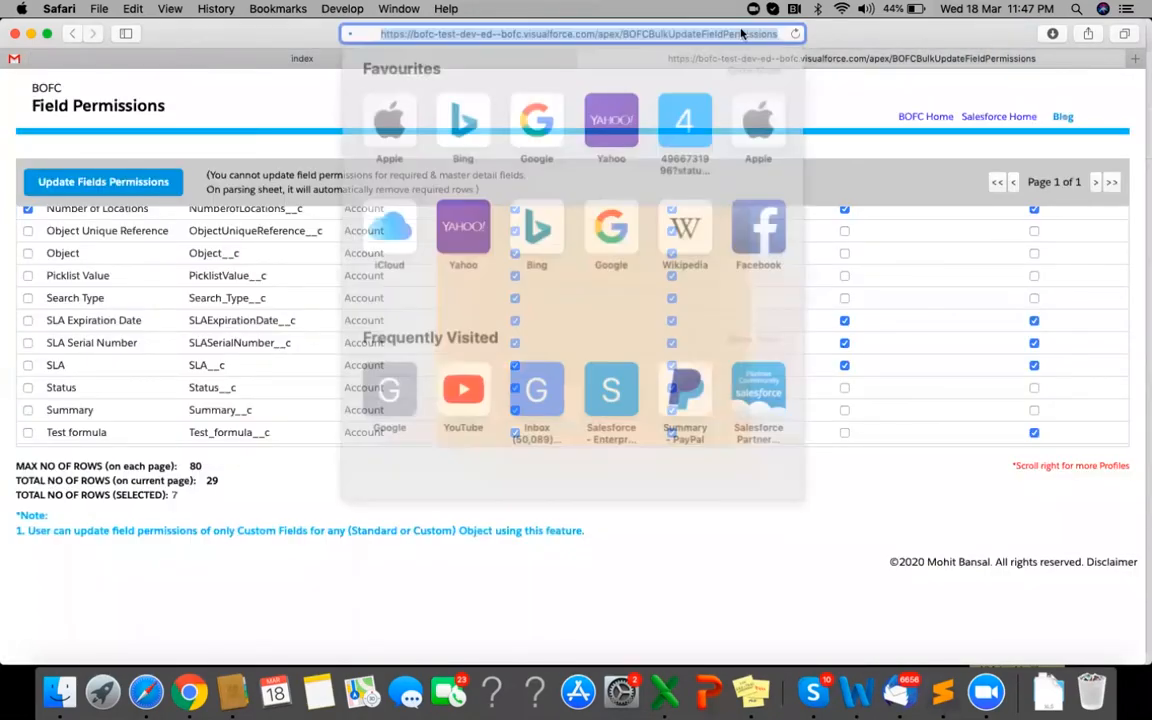
key("Return")
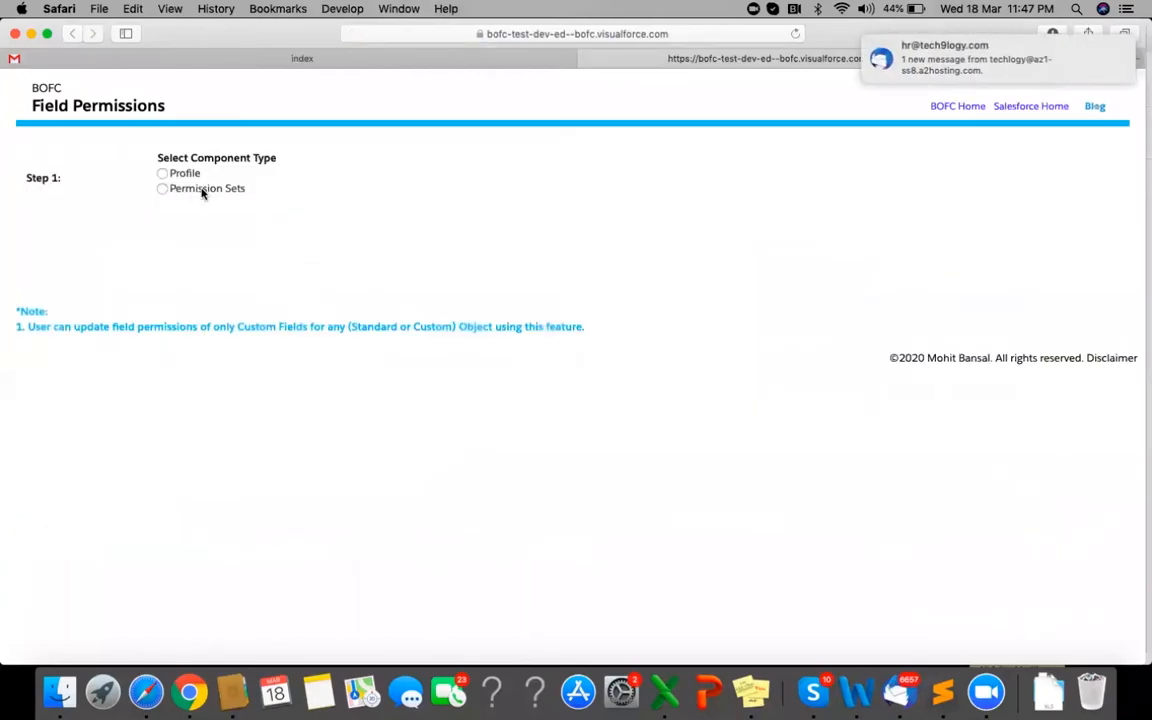
- Set up a Compare Field Permissions action for the Profile component type, with Account as the object
left_click(202, 192)
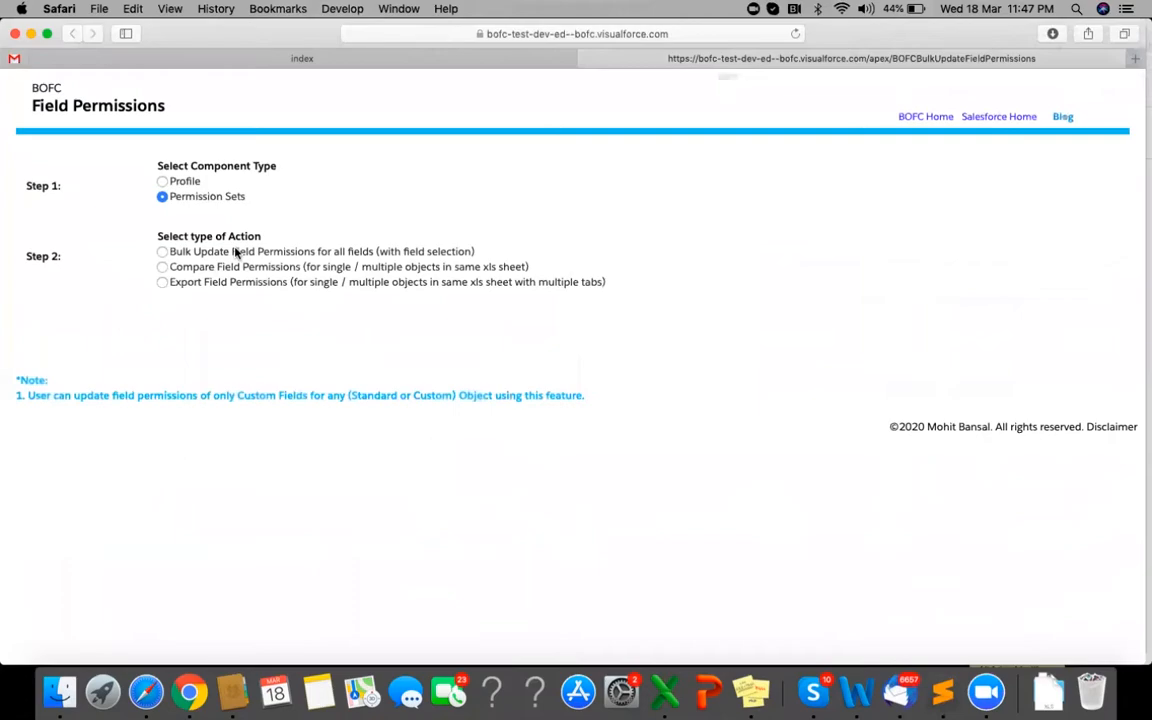
left_click(187, 185)
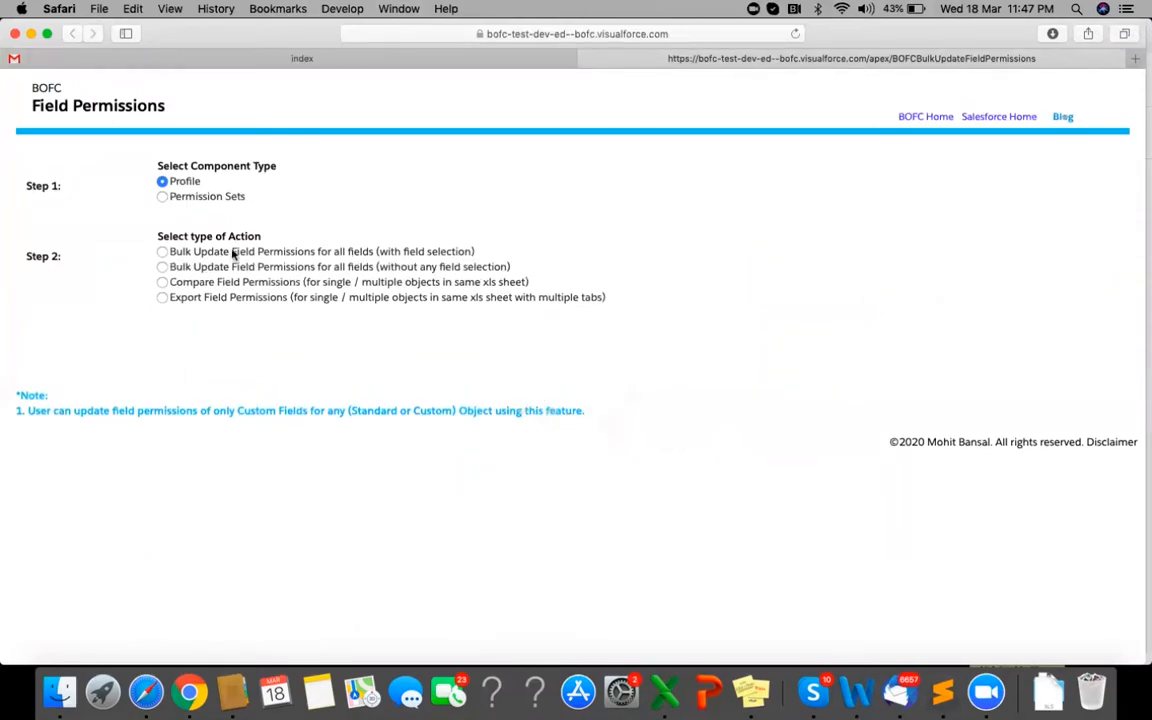
left_click(199, 285)
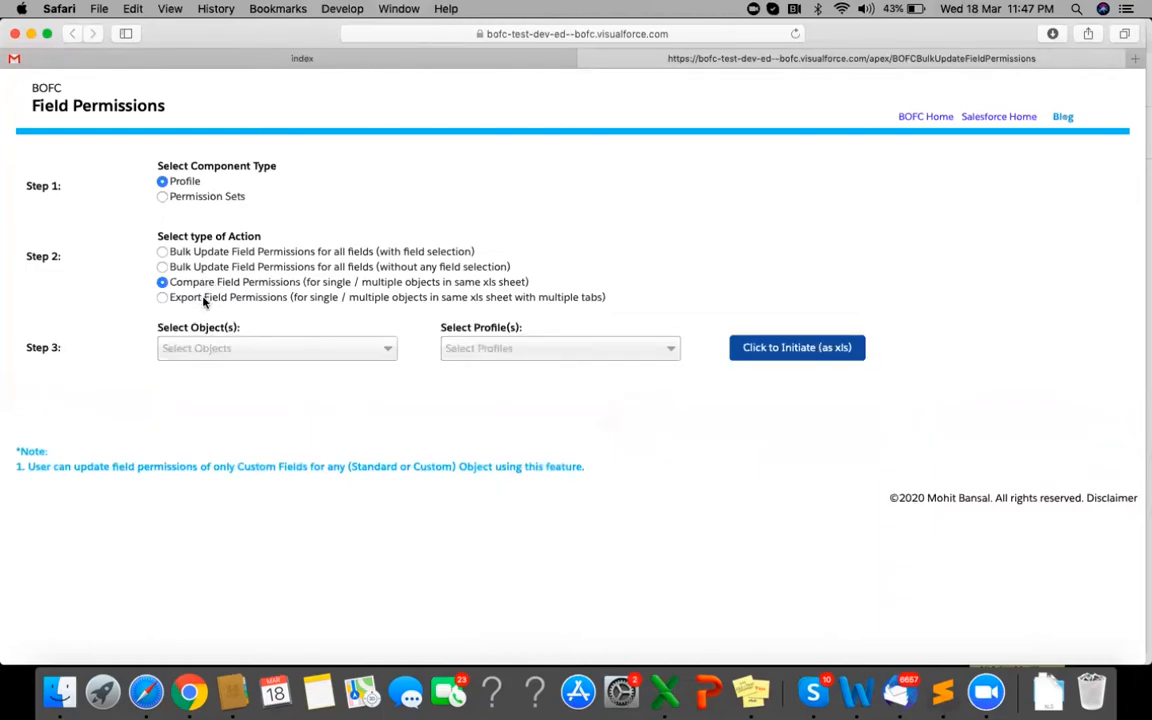
left_click(234, 350)
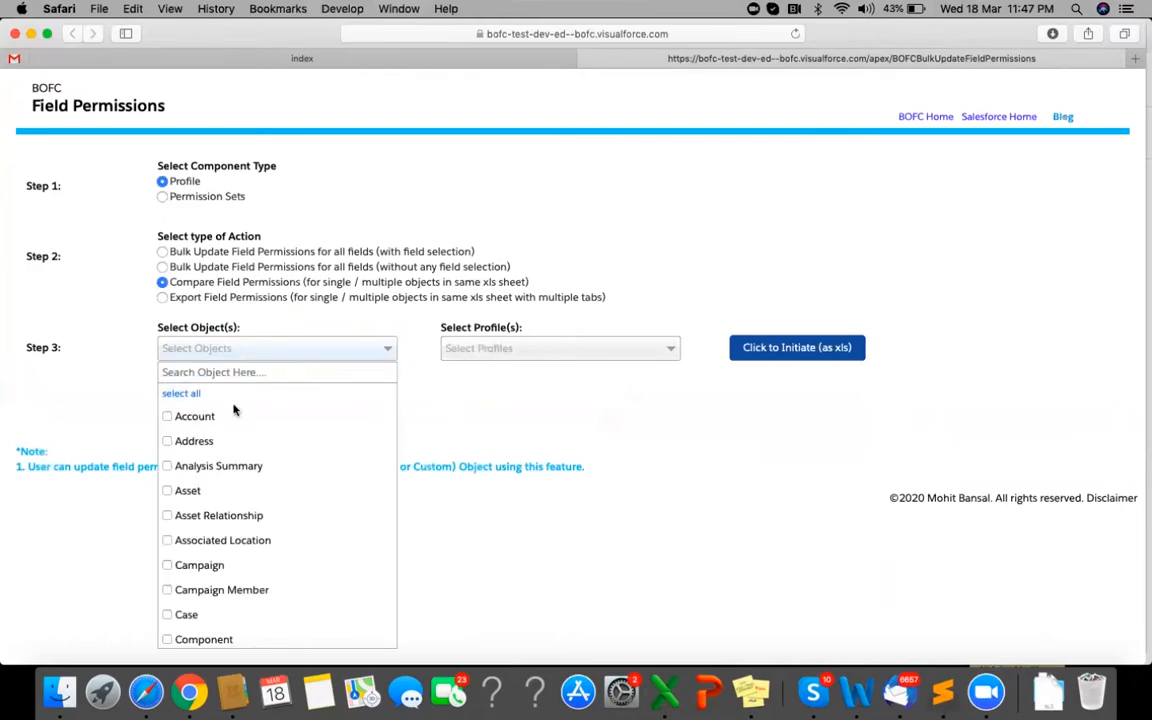
left_click(234, 419)
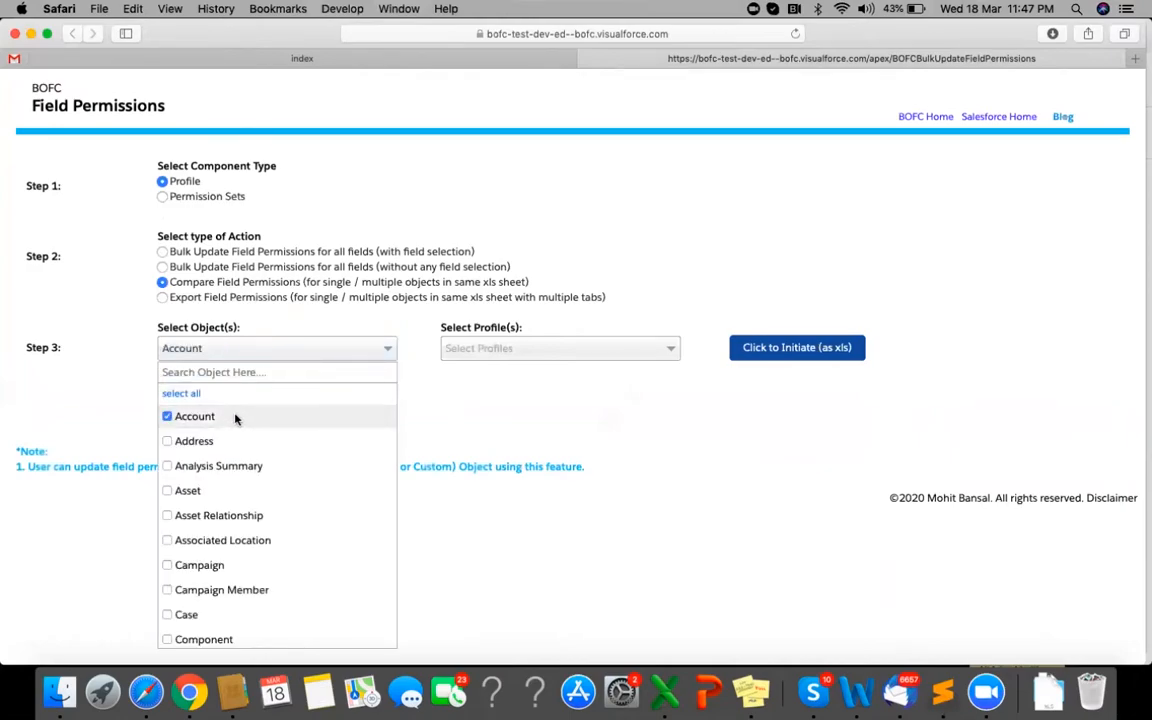
- Select the Custom: Marketing Profile, Gold Partner User, Silver Partner User, System Administrator and Standard User profiles and initiate the xls generation
left_click(493, 350)
scroll(540, 515, "down", 2)
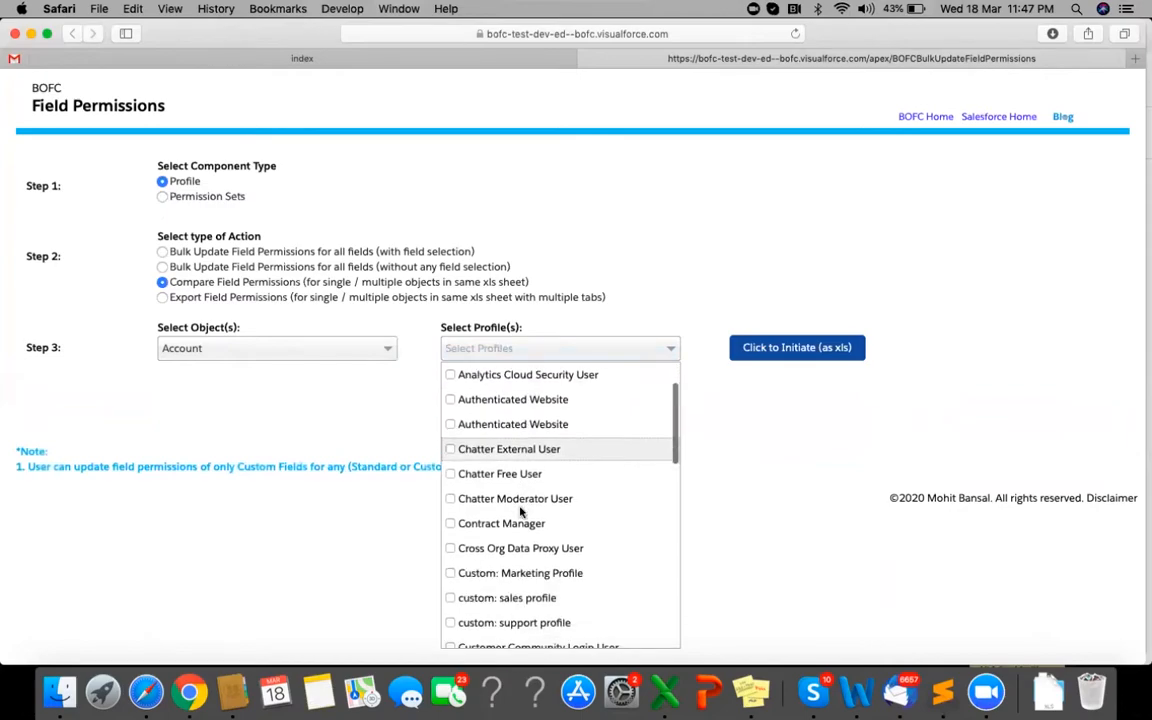
scroll(514, 552, "down", 2)
left_click(505, 503)
left_click(504, 516)
left_click(504, 510)
scroll(515, 545, "down", 5)
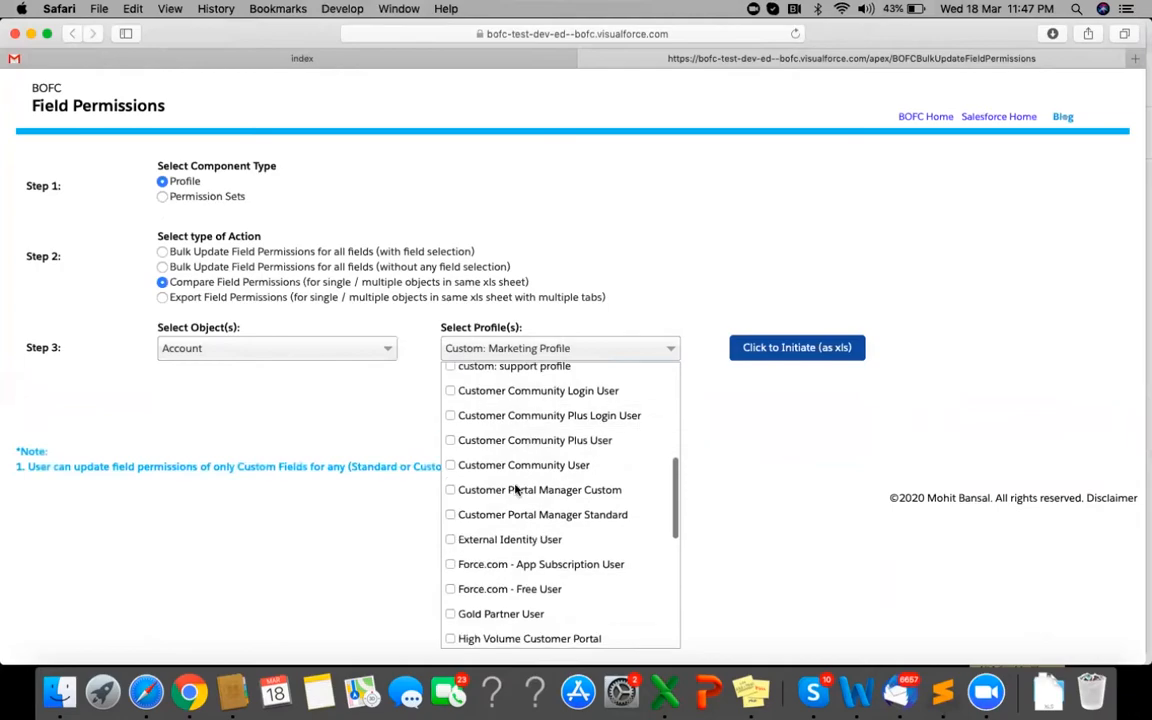
scroll(510, 567, "down", 1)
left_click(510, 530)
scroll(510, 580, "down", 3)
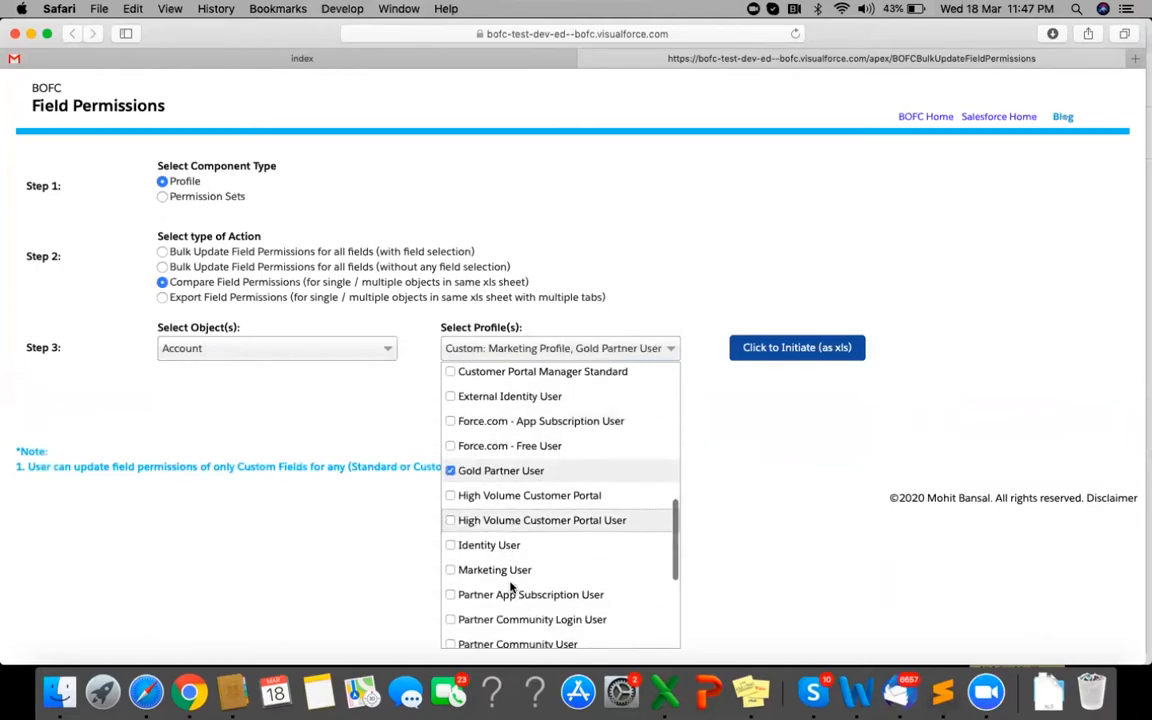
scroll(507, 580, "down", 4)
left_click(506, 505)
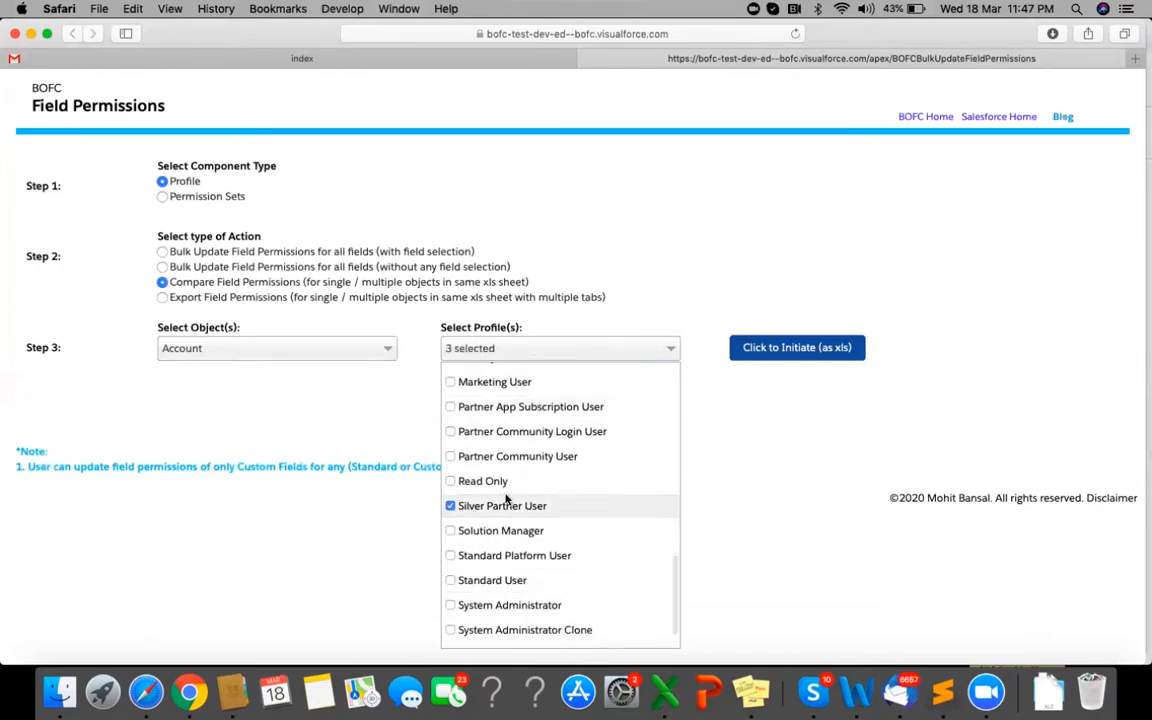
left_click(507, 604)
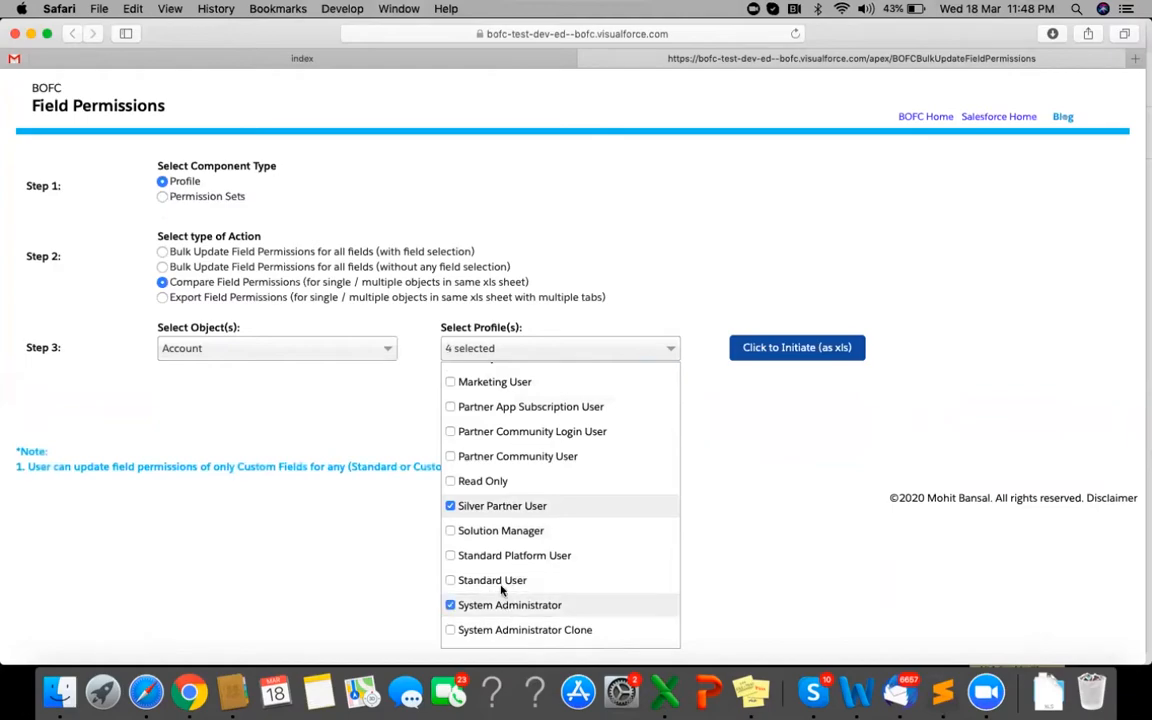
left_click(505, 580)
left_click(766, 396)
left_click(785, 346)
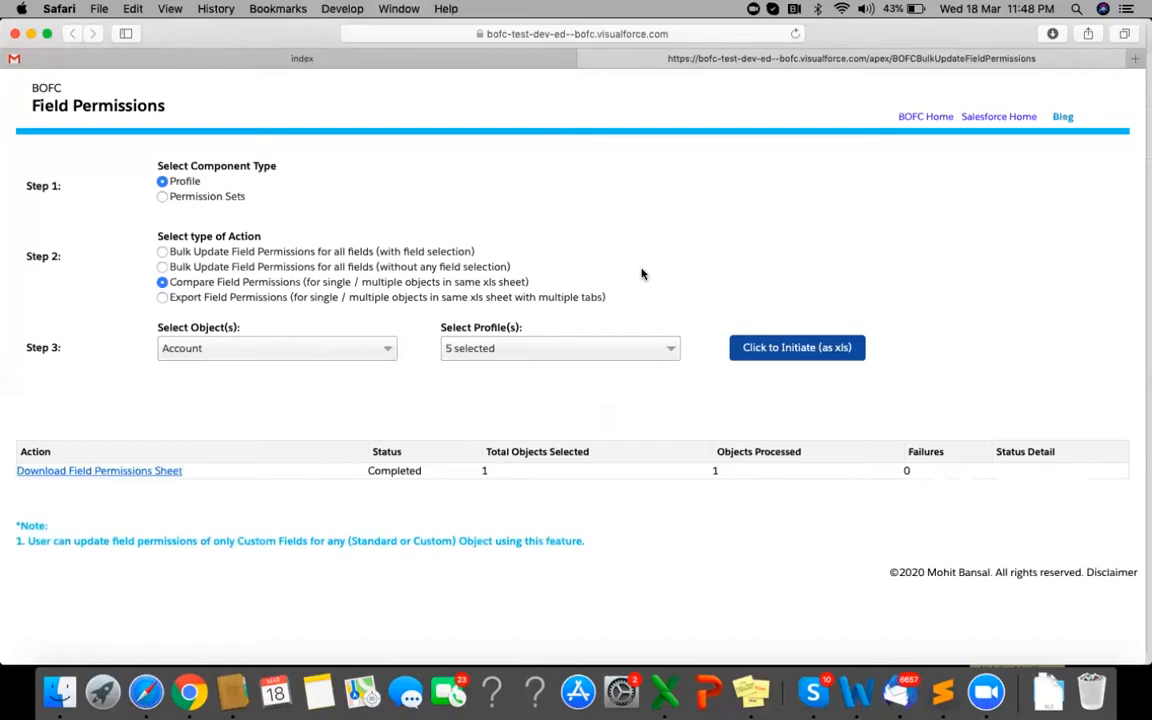
- Download the comparison sheet and open ExportFieldPermissions-5.xls in Excel
left_click(105, 471)
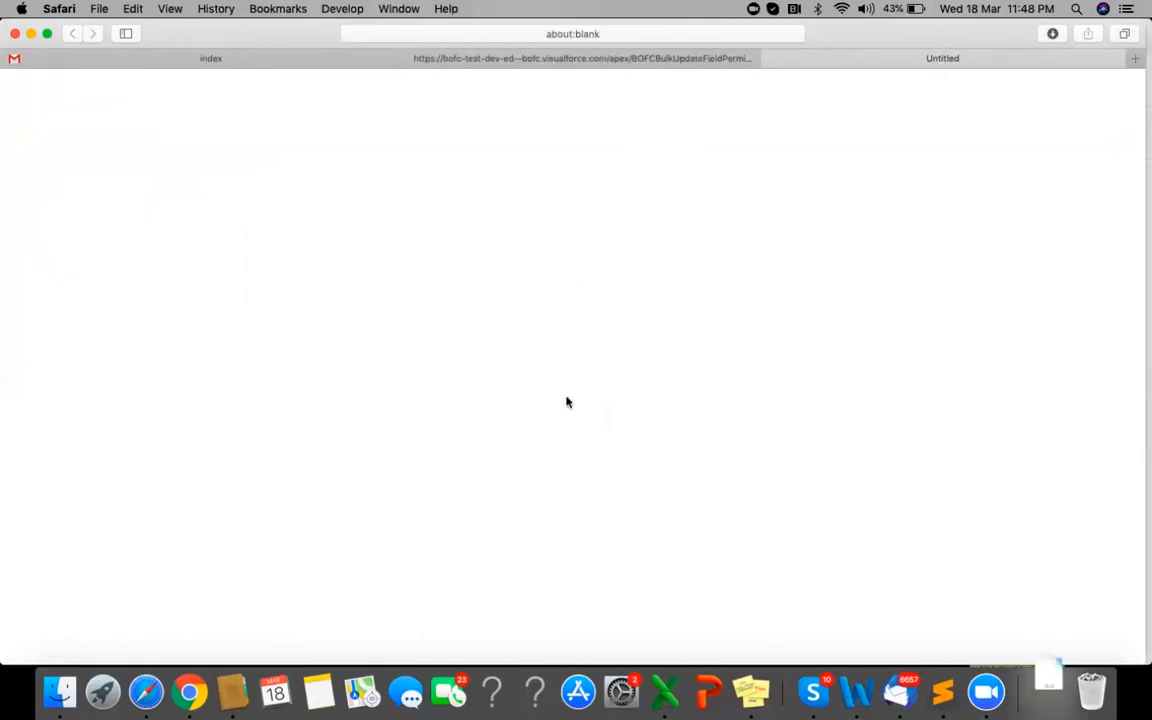
left_click(1052, 33)
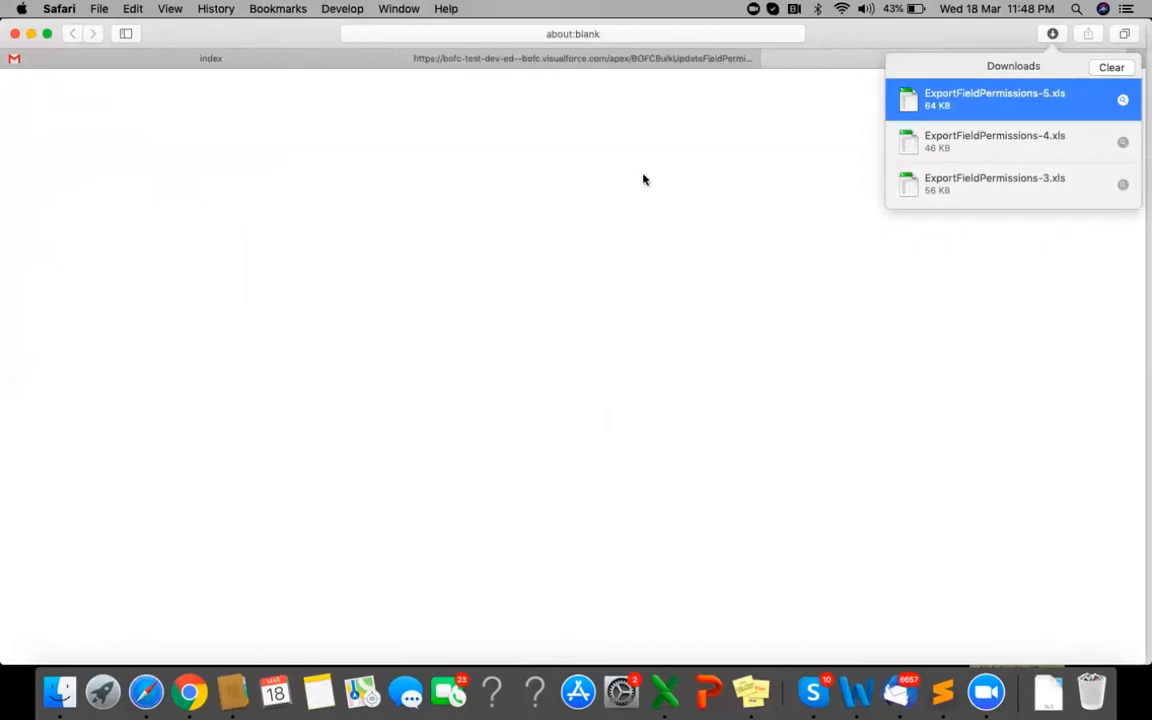
double_click(967, 100)
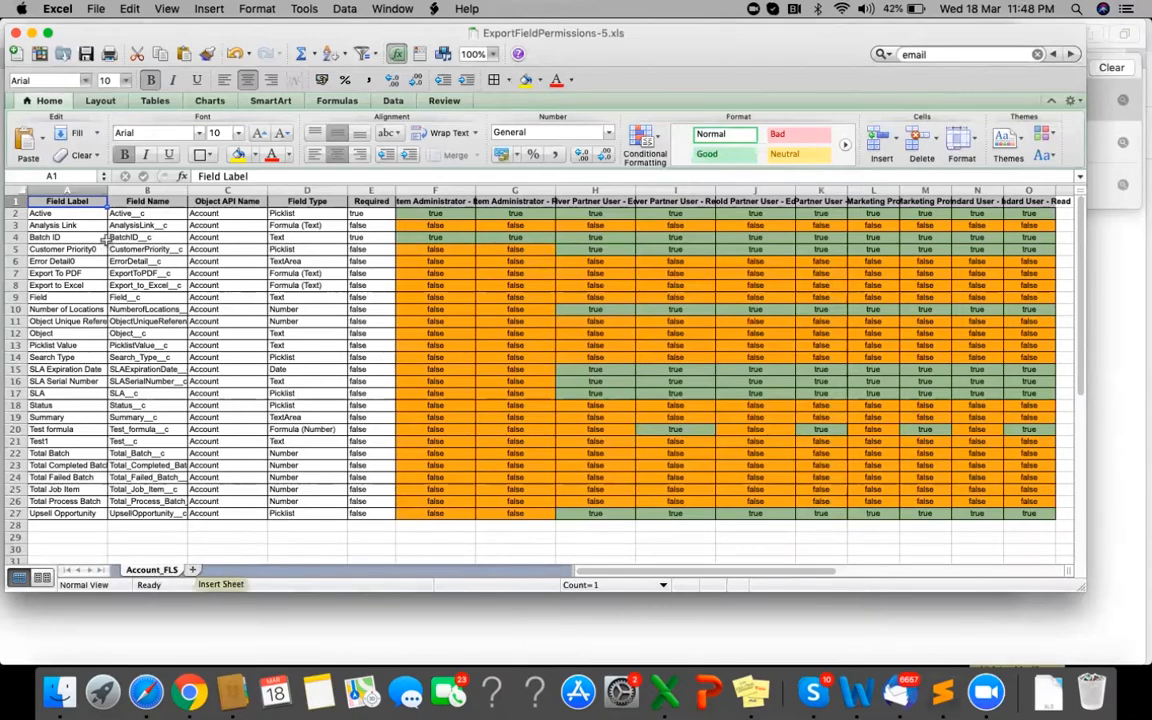
- Close the ExportFieldPermissions-5.xls and ExportFieldPermissions-4.xls workbooks and clear the downloads list in Safari
left_click(16, 34)
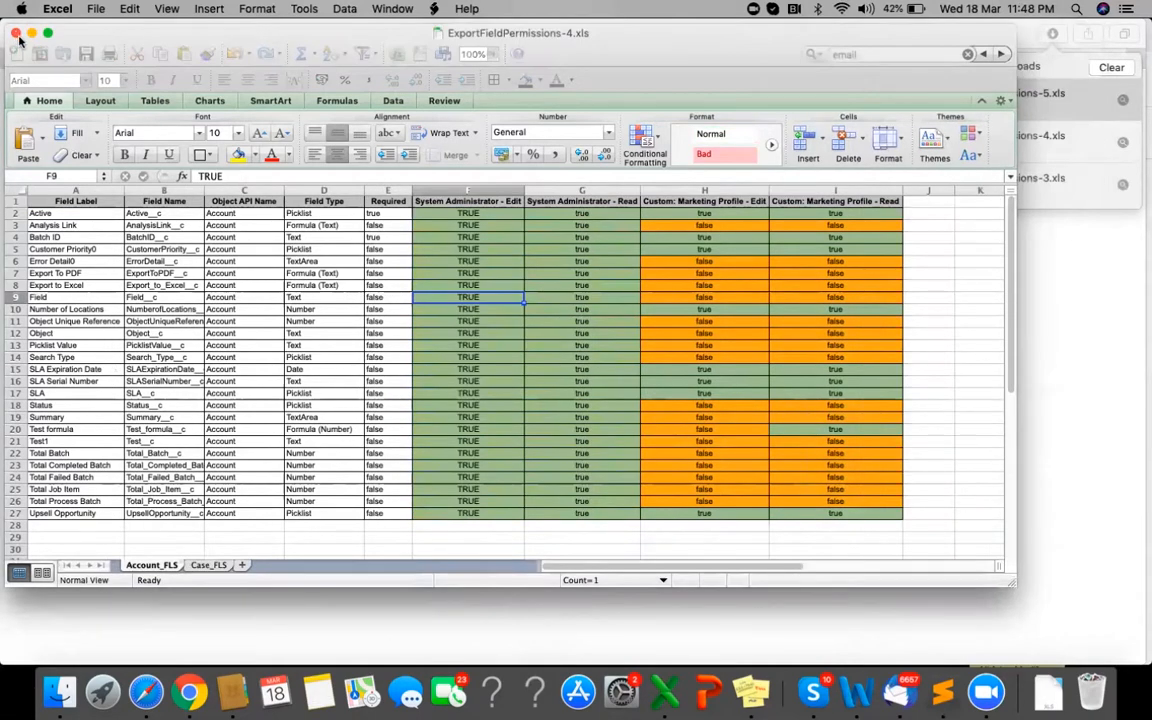
left_click(17, 35)
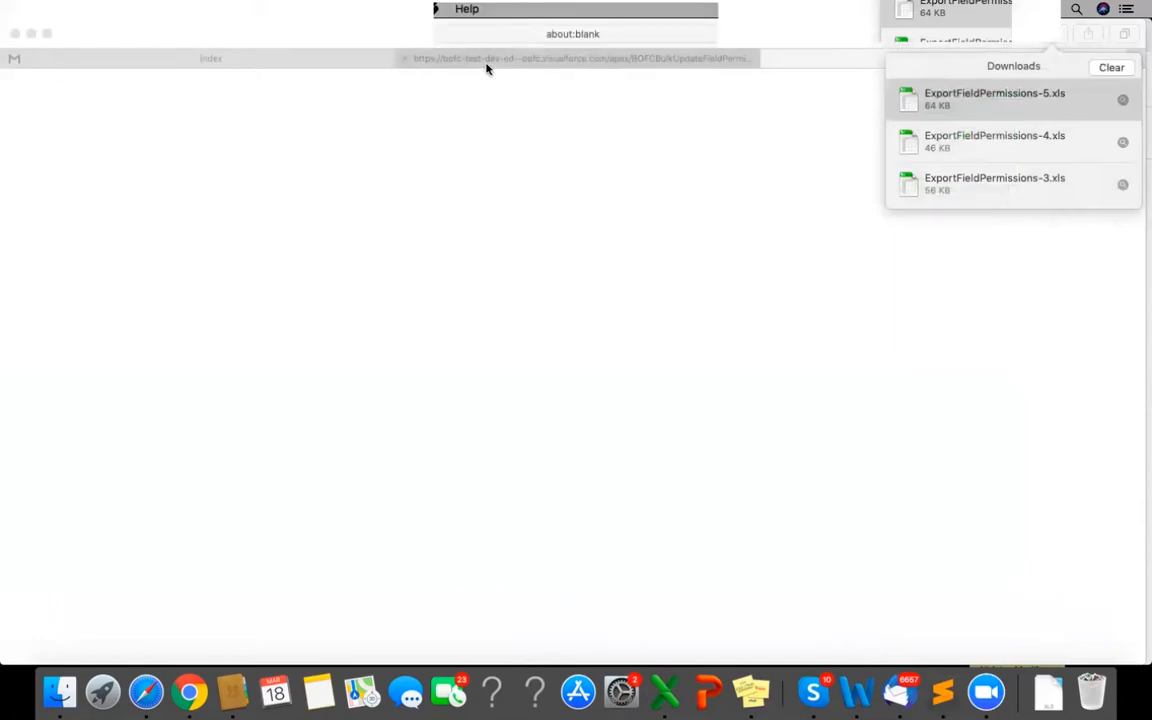
left_click(487, 64)
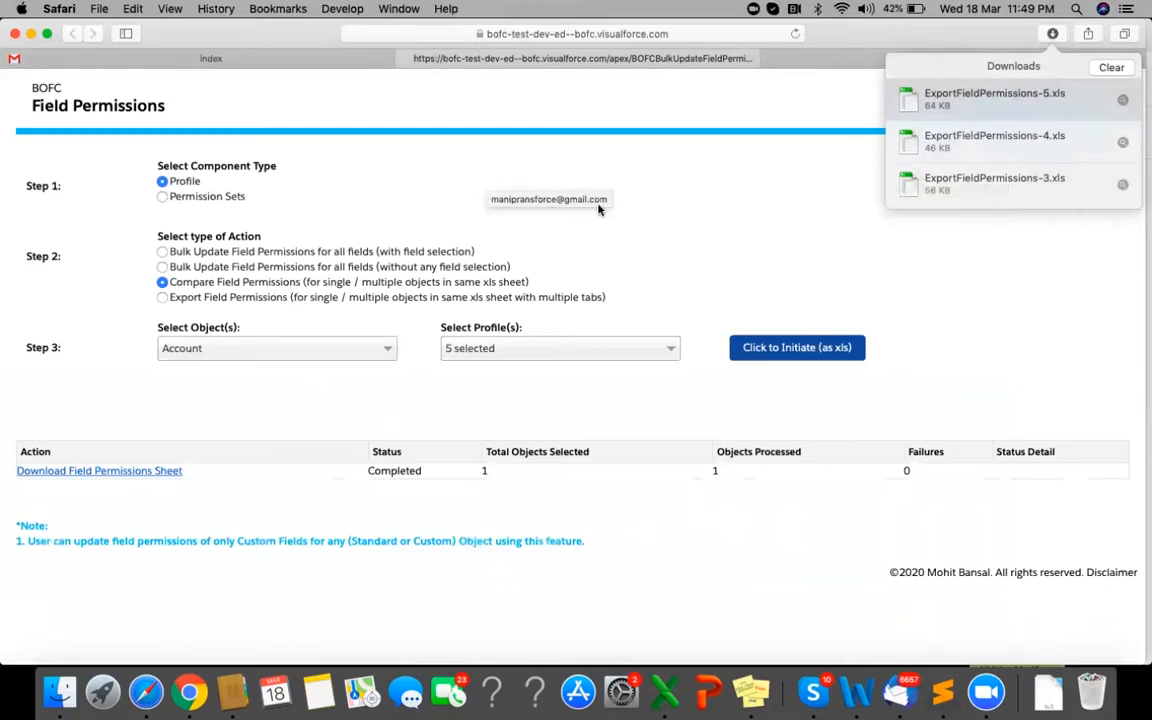
left_click(1109, 68)
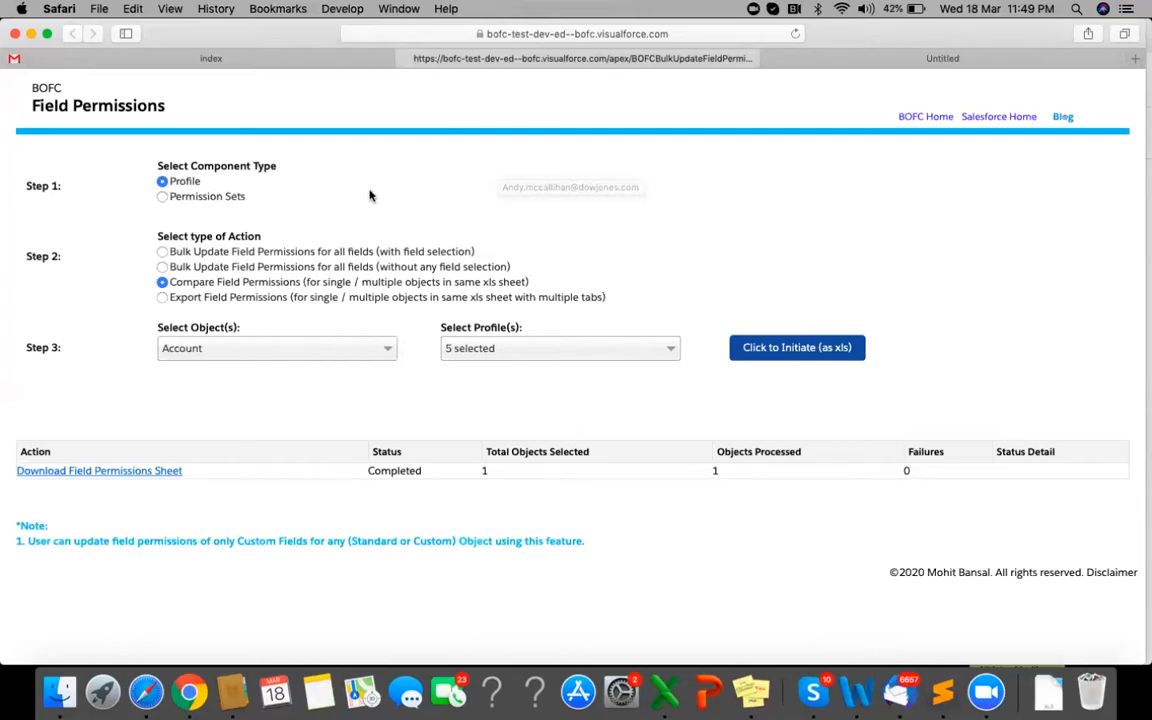
- Close the Field Permissions page and the blank page, and return to the beginning of the BOFC index page
left_click(405, 58)
left_click(404, 57)
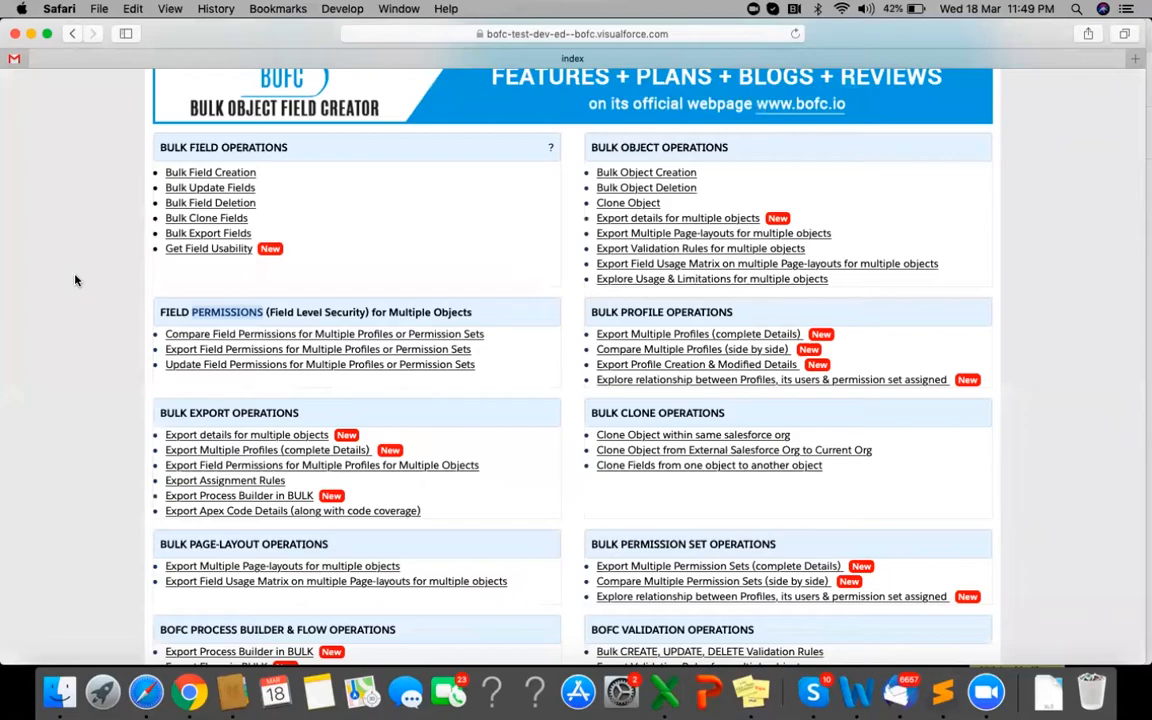
scroll(75, 280, "up", 4)
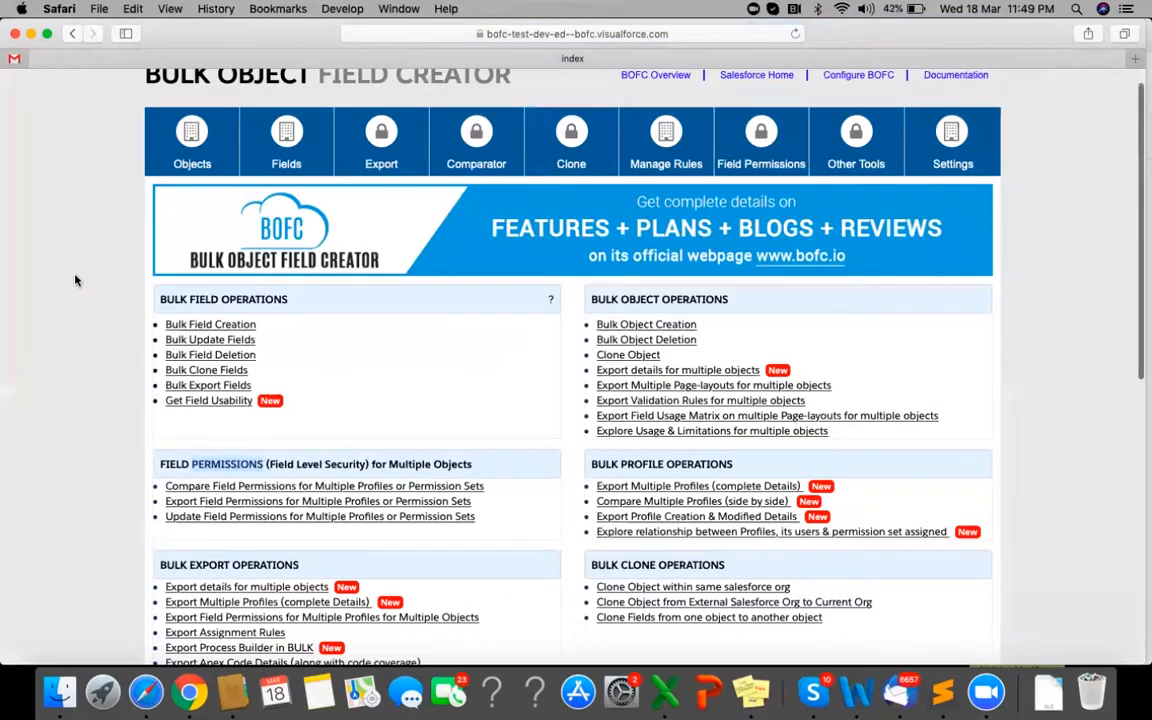
scroll(110, 331, "up", 1)
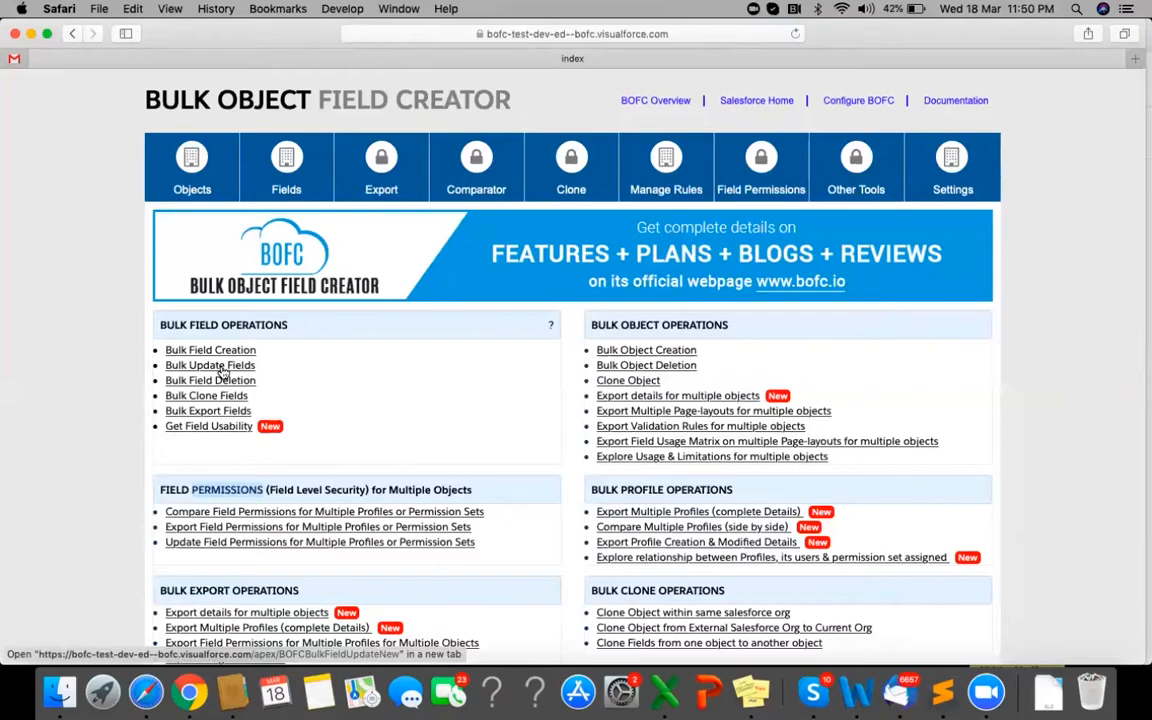
- Open bofc.io/webinar in a new Safari tab beside the BOFC index page
left_click(223, 371, "super")
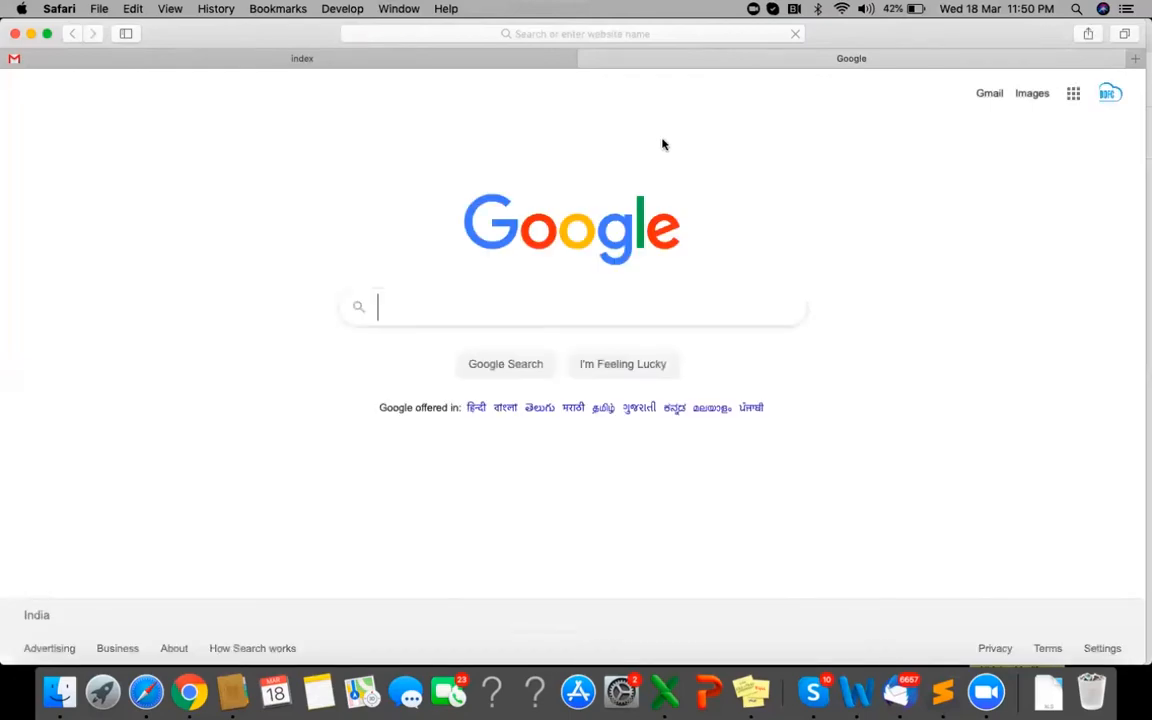
left_click(739, 36)
type("bo")
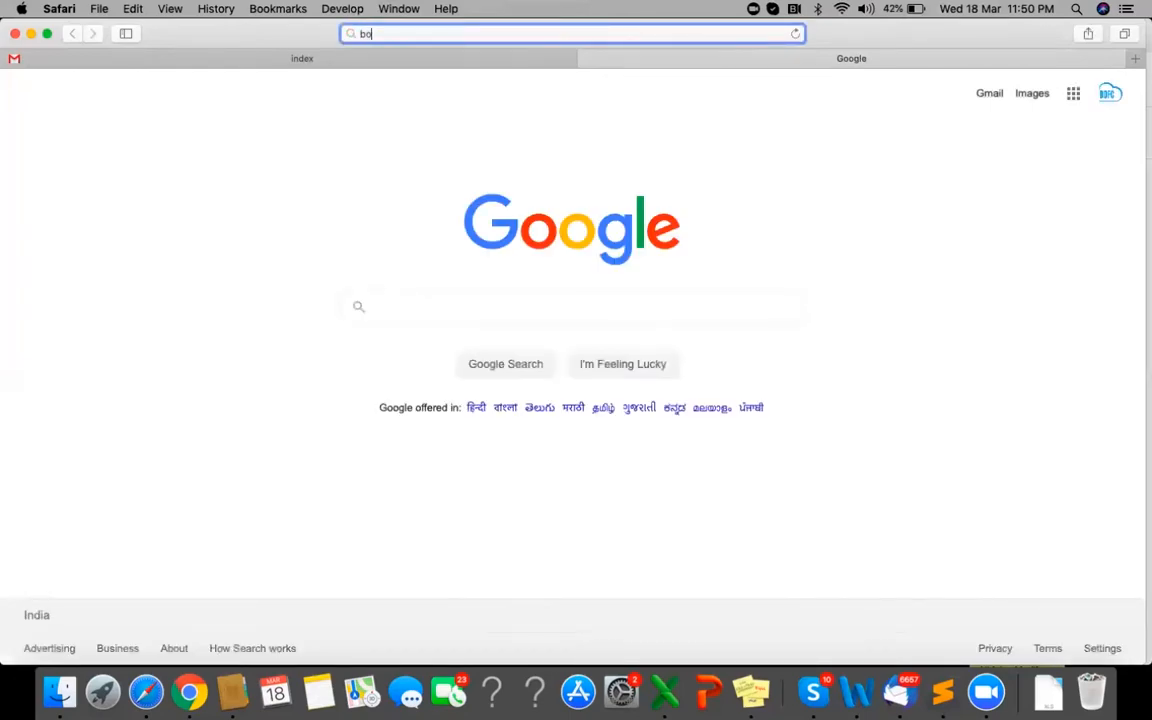
type("fc.")
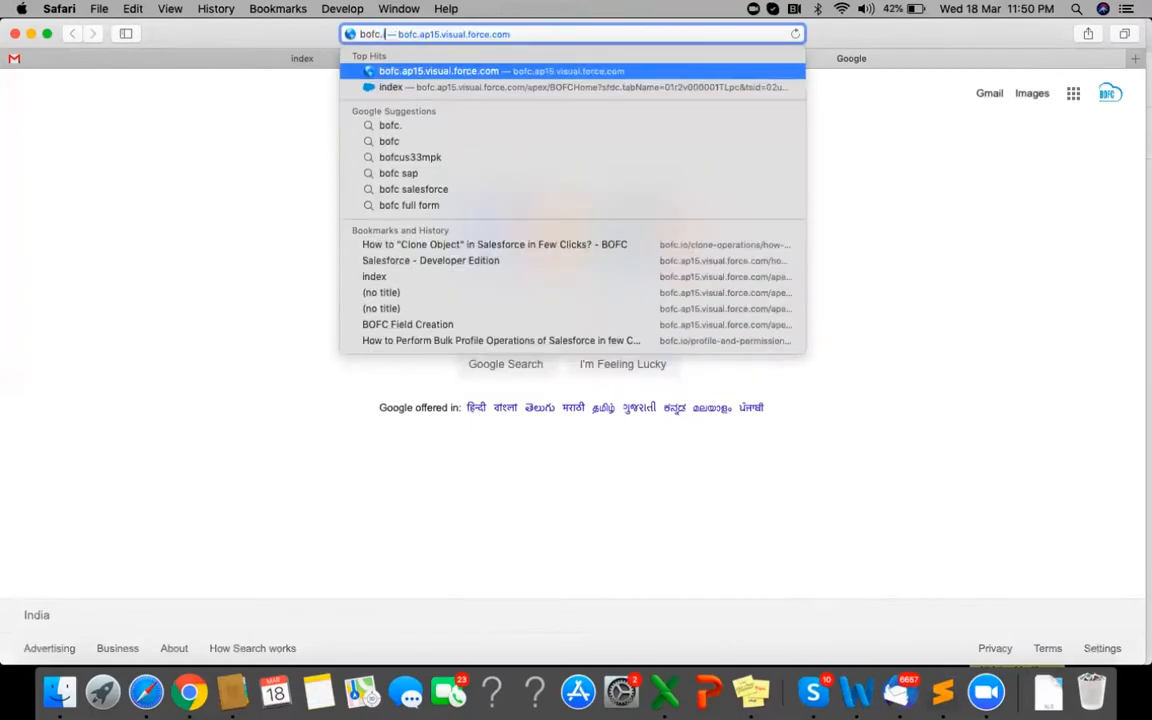
type("io/")
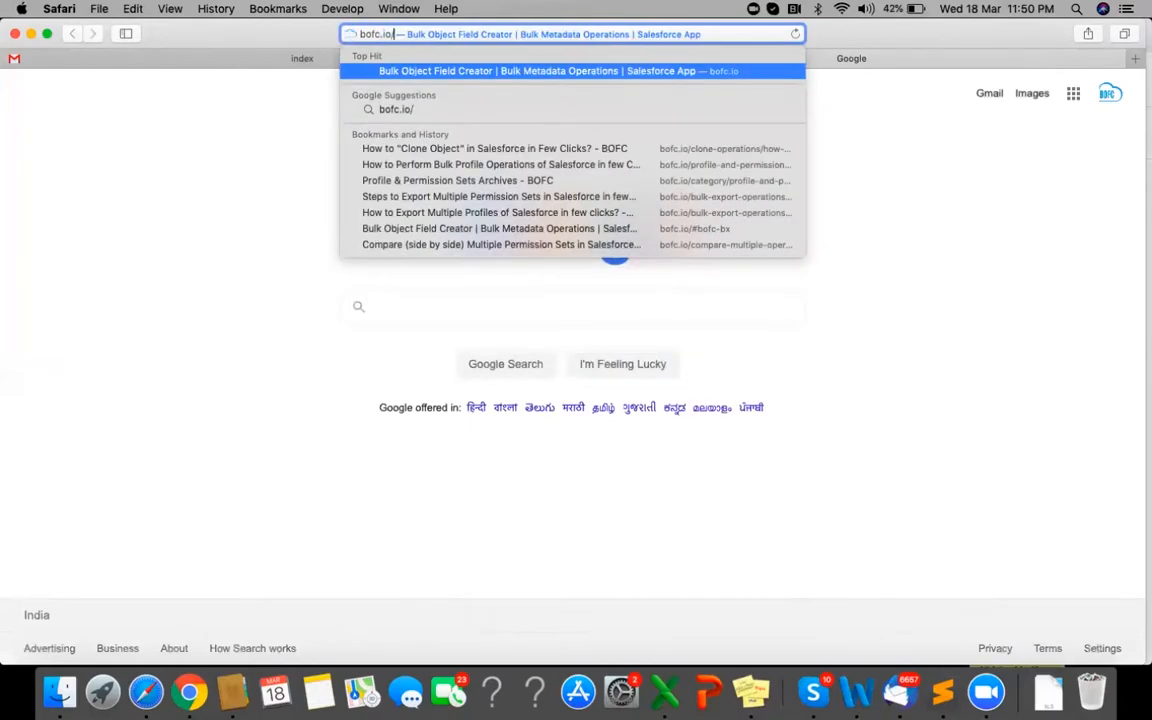
type("webinar")
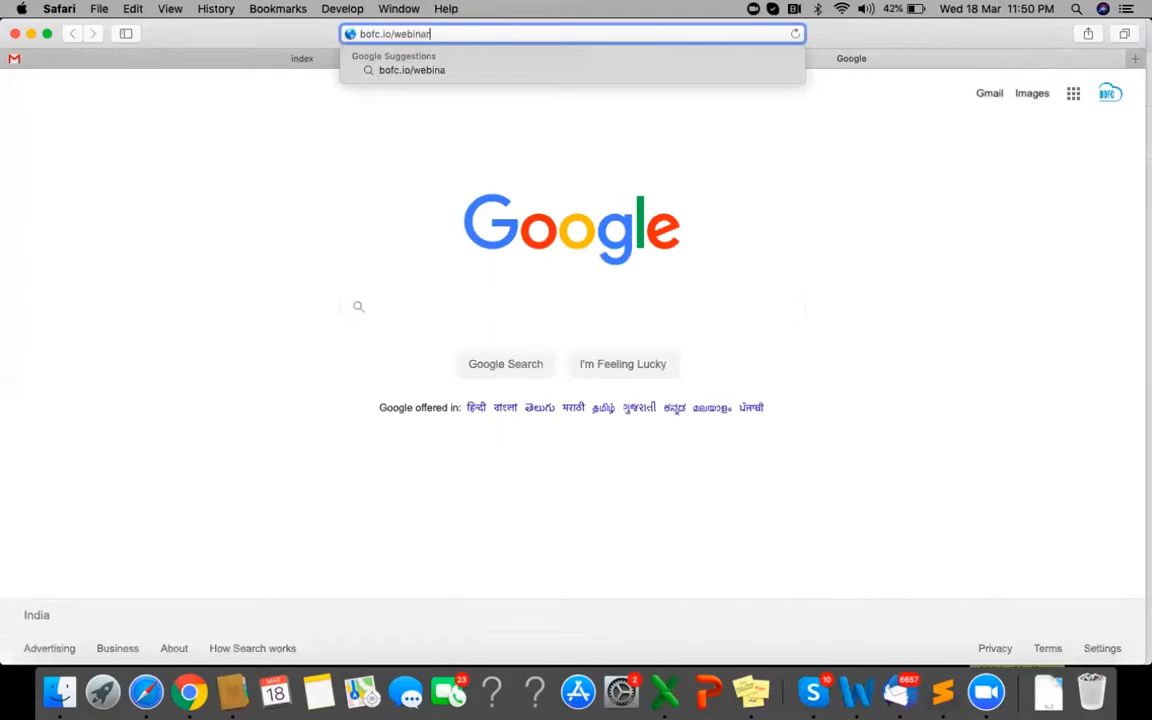
key("Return")
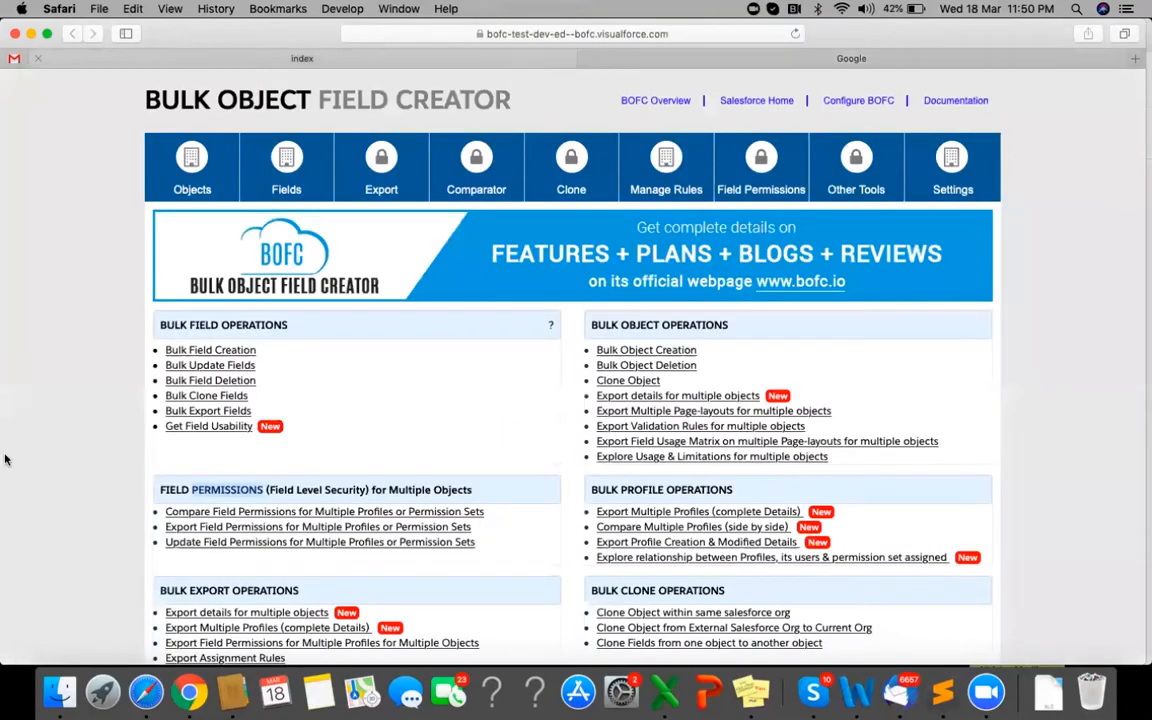
- Switch to the BOFC Webinar 18 March presentation in Chrome and read the Bulk Update Custom Fields slide
left_click(188, 692)
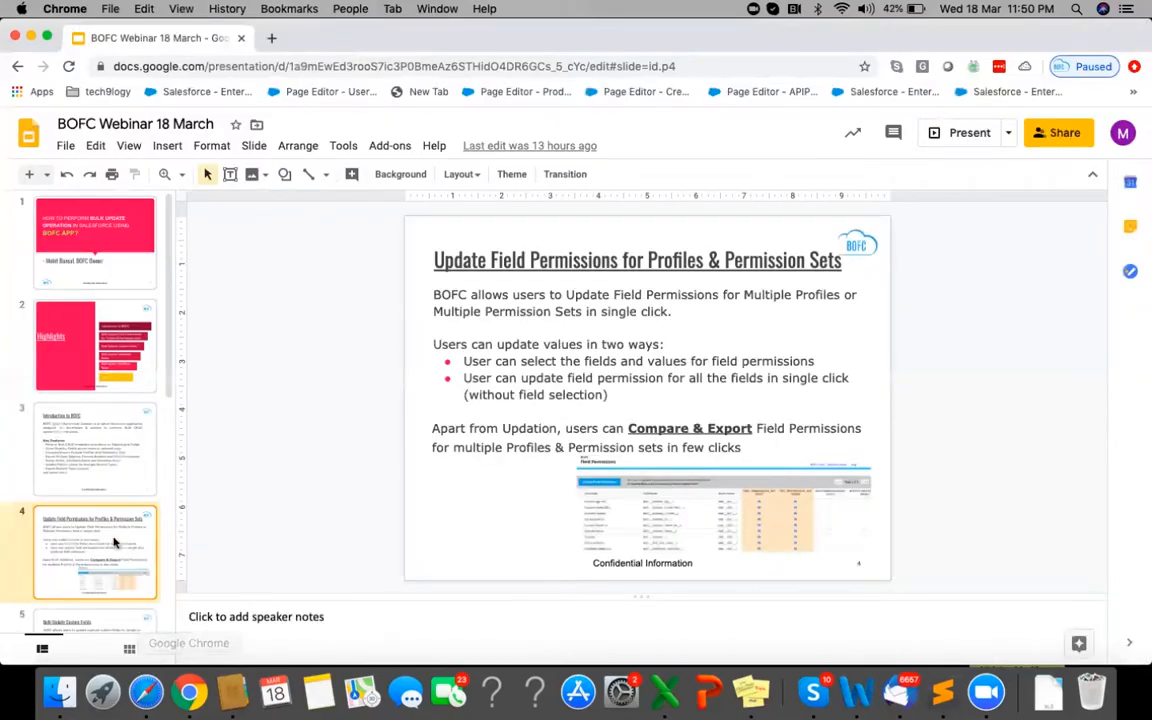
scroll(104, 495, "down", 2)
key("Down")
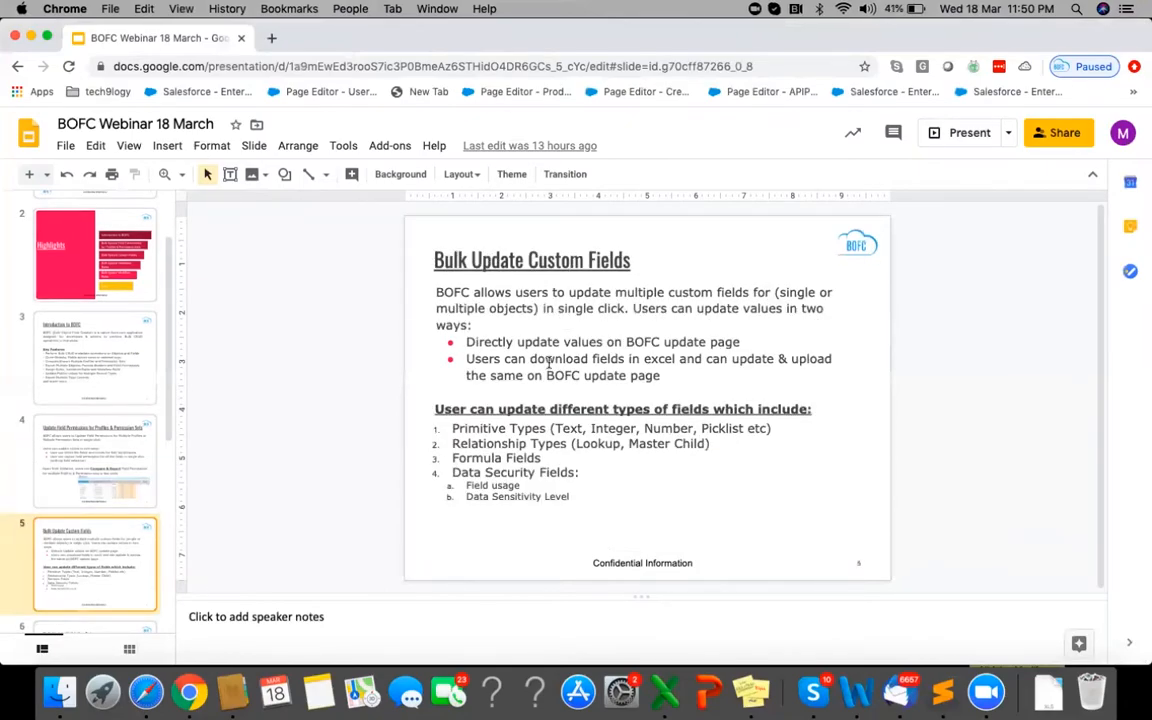
scroll(548, 363, "down", 1)
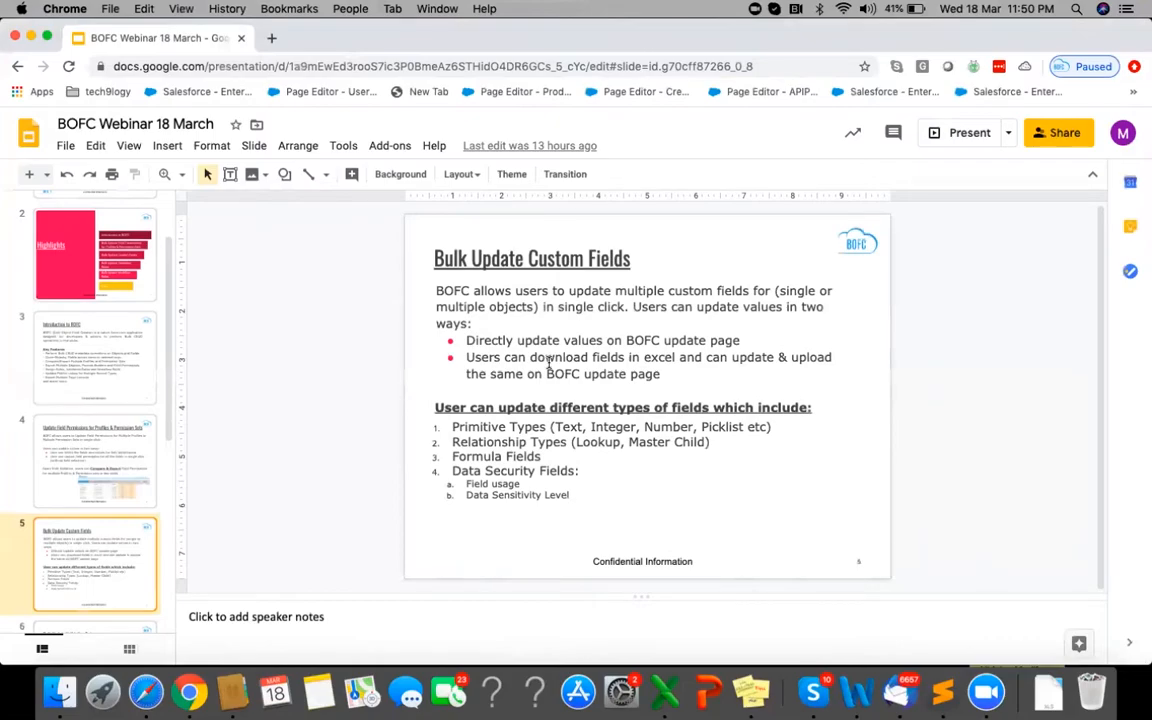
- Open Bulk Update Fields from the BOFC index in a new Safari tab and return to the presentation in Chrome
key("super+Tab")
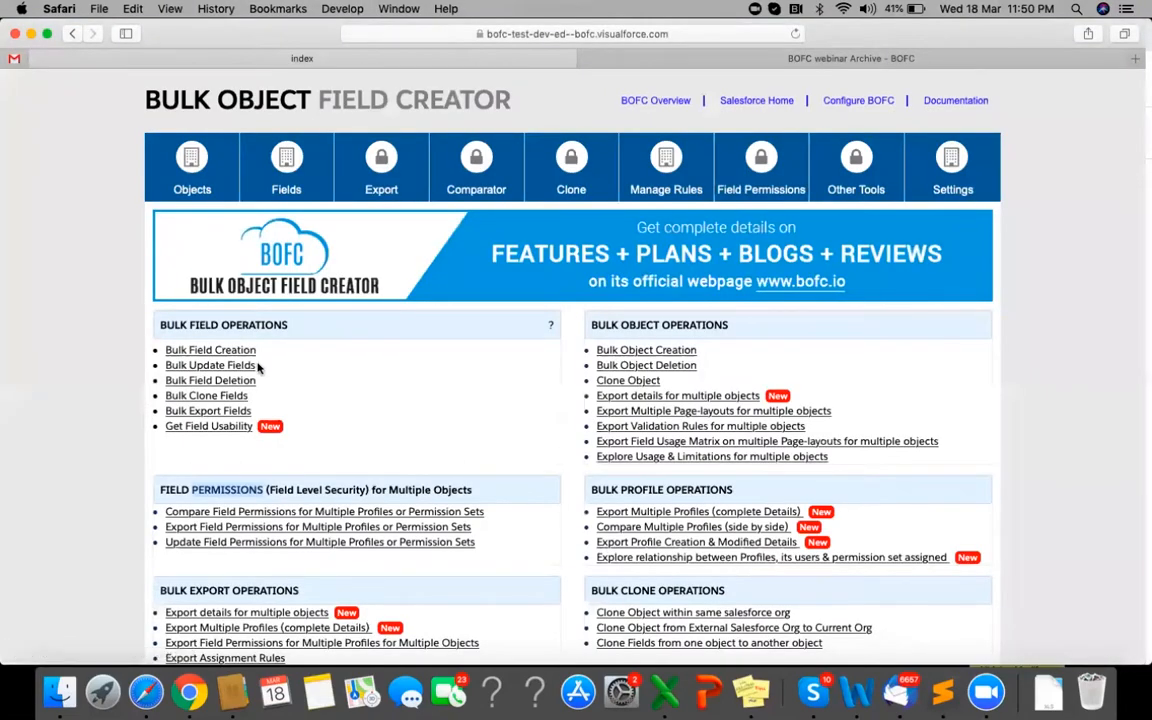
left_click(201, 370, "super")
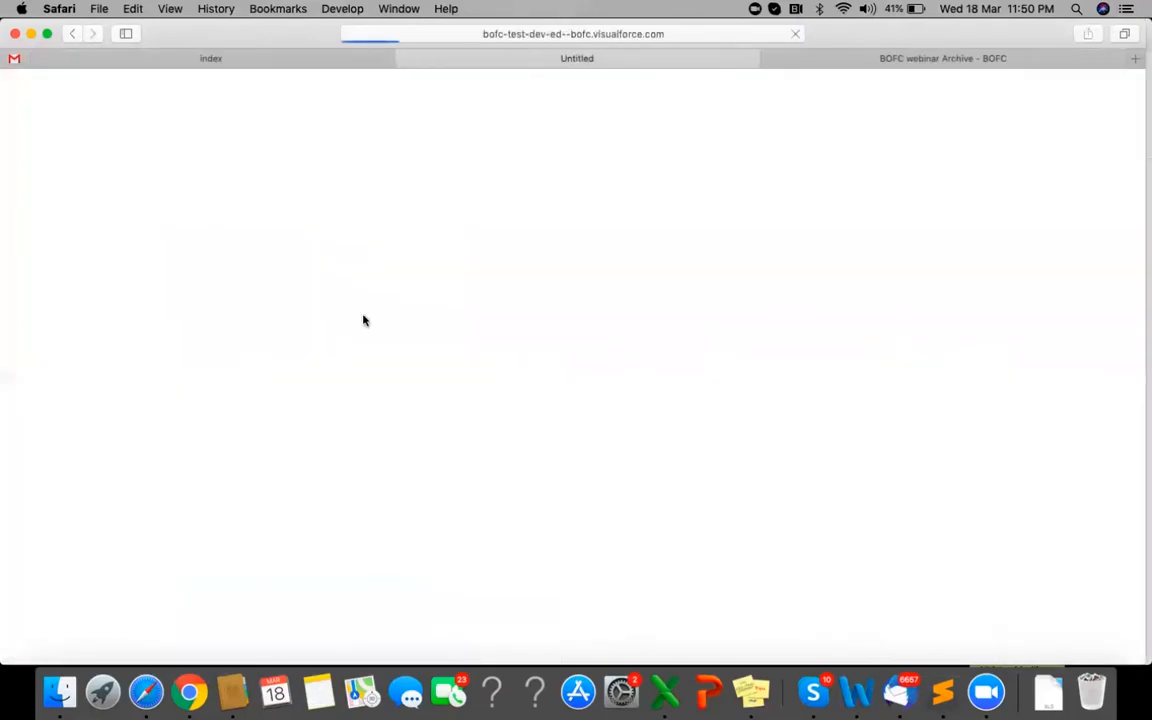
key("super+Tab")
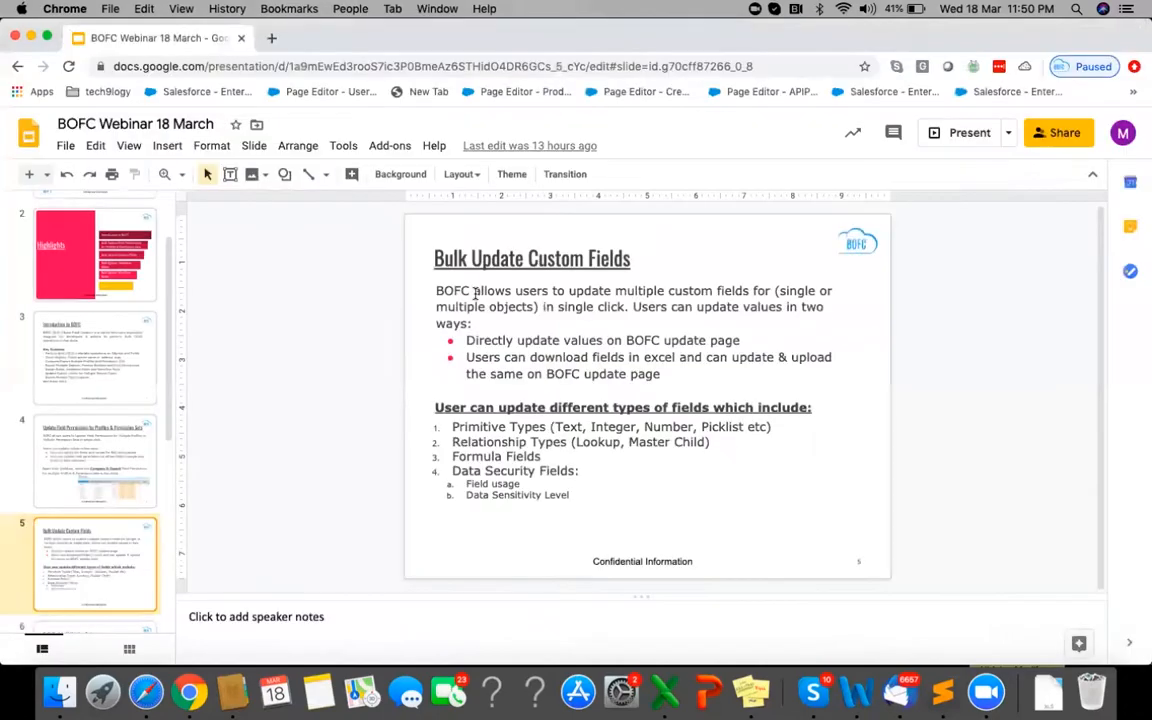
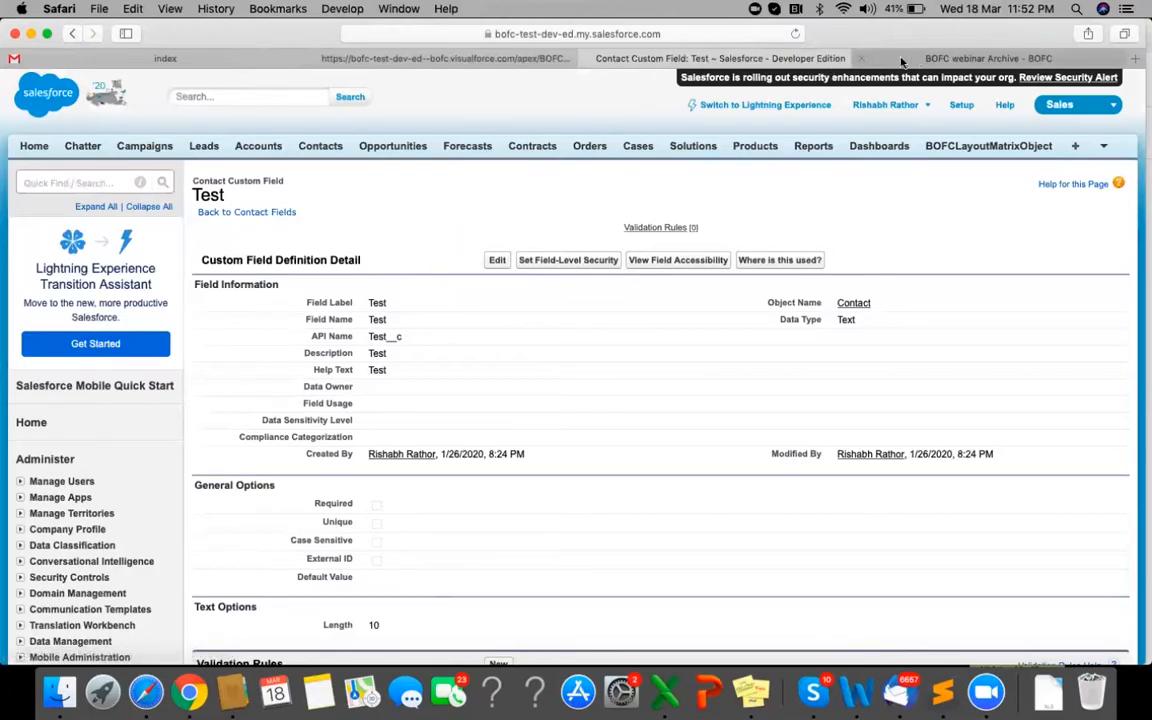
- Switch to Update Multiple Fields in Safari, select the Contact object and display its custom fields directly in the table
left_click(189, 692)
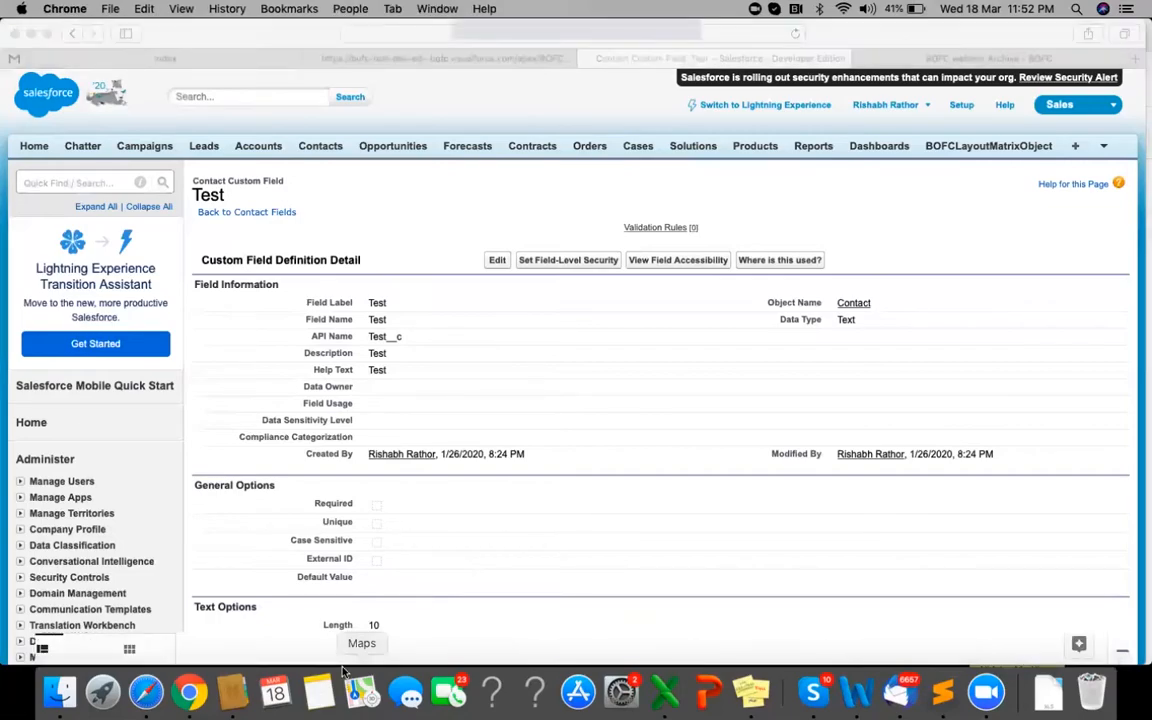
key("super+Tab")
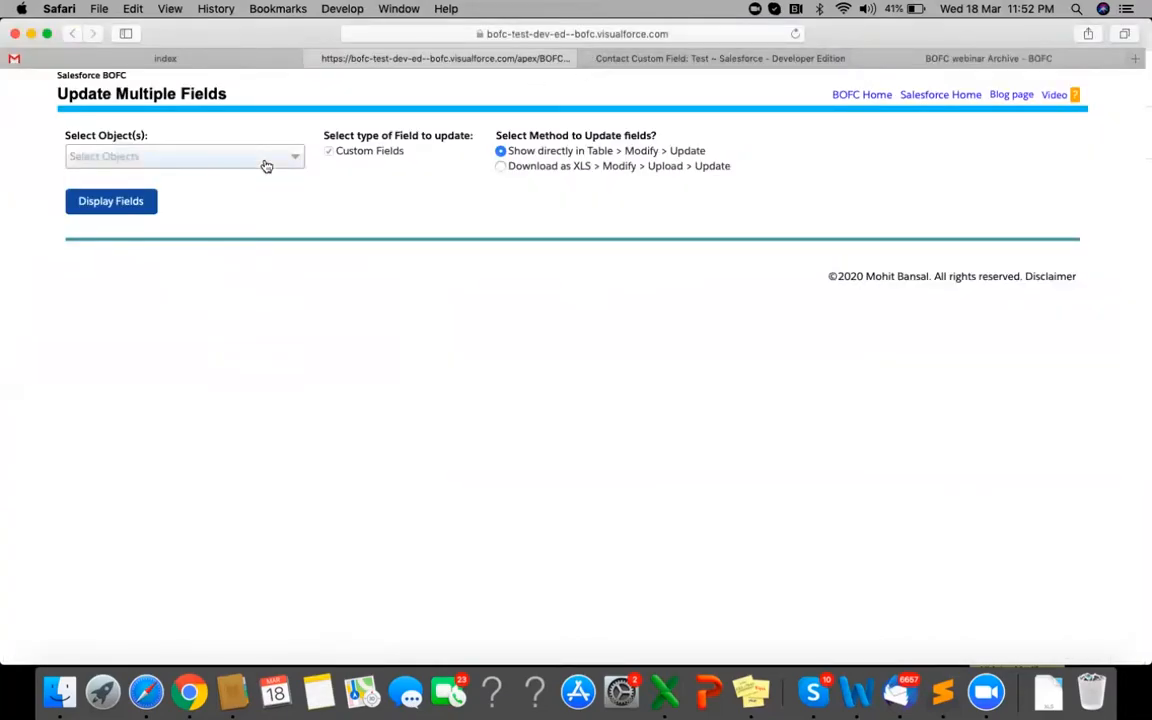
left_click(234, 157)
scroll(202, 366, "down", 1)
scroll(202, 366, "down", 2)
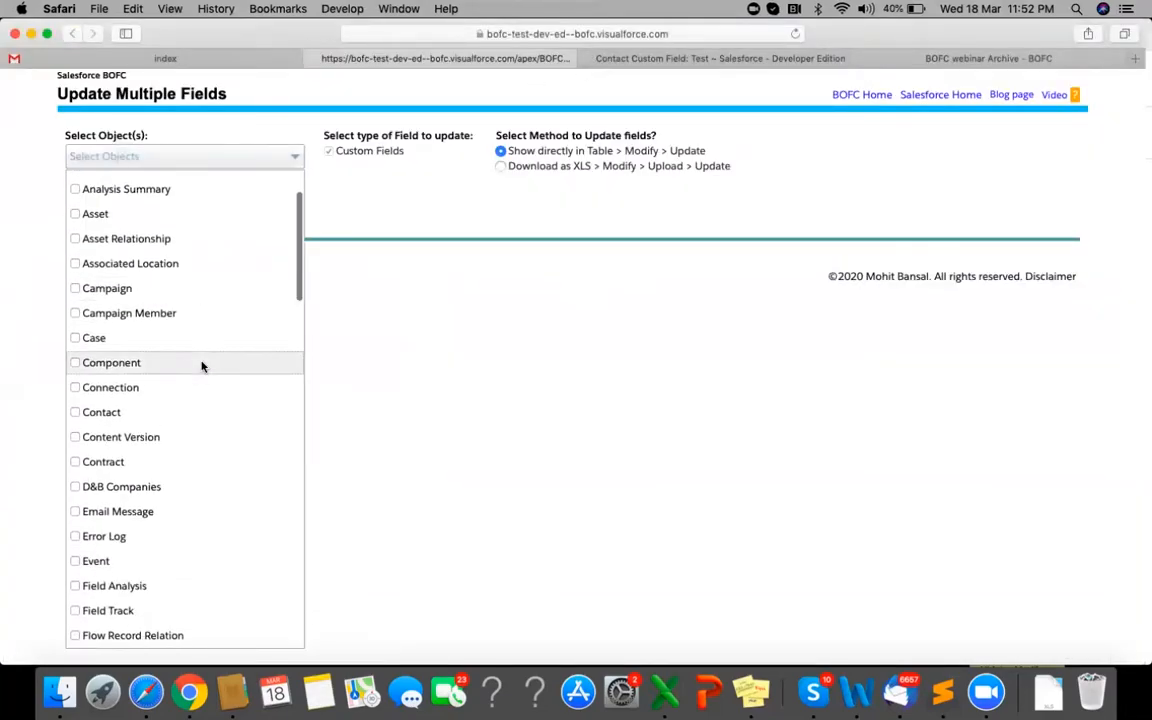
left_click(162, 411)
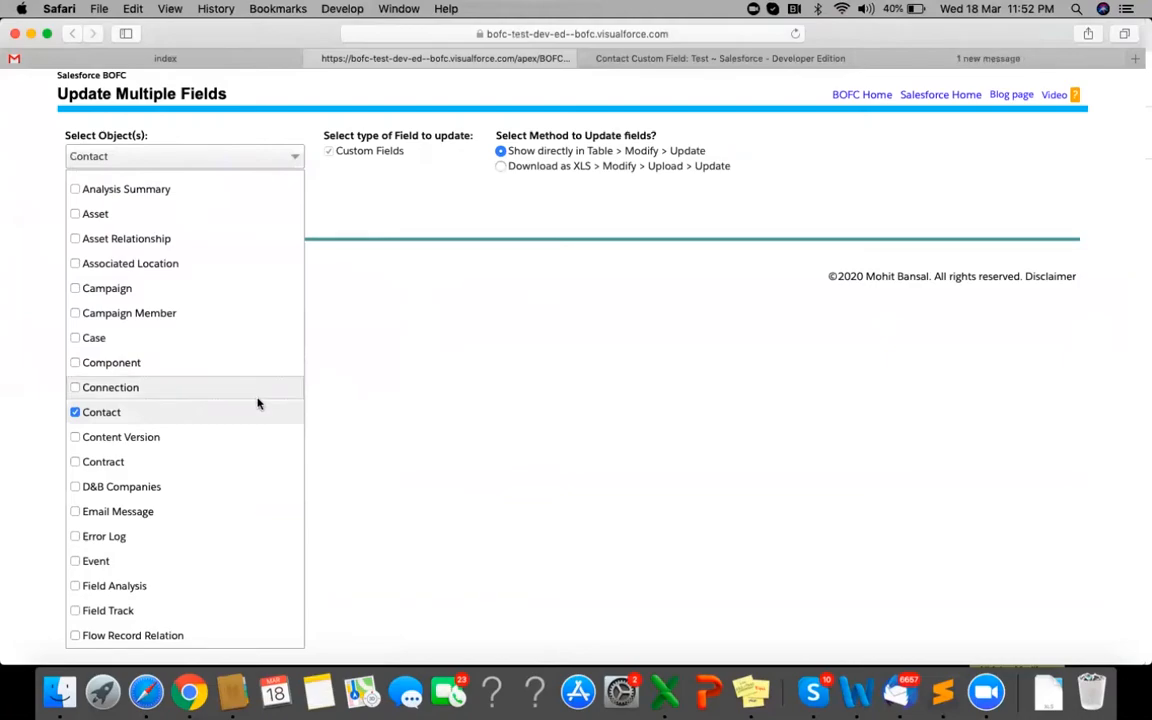
left_click(469, 372)
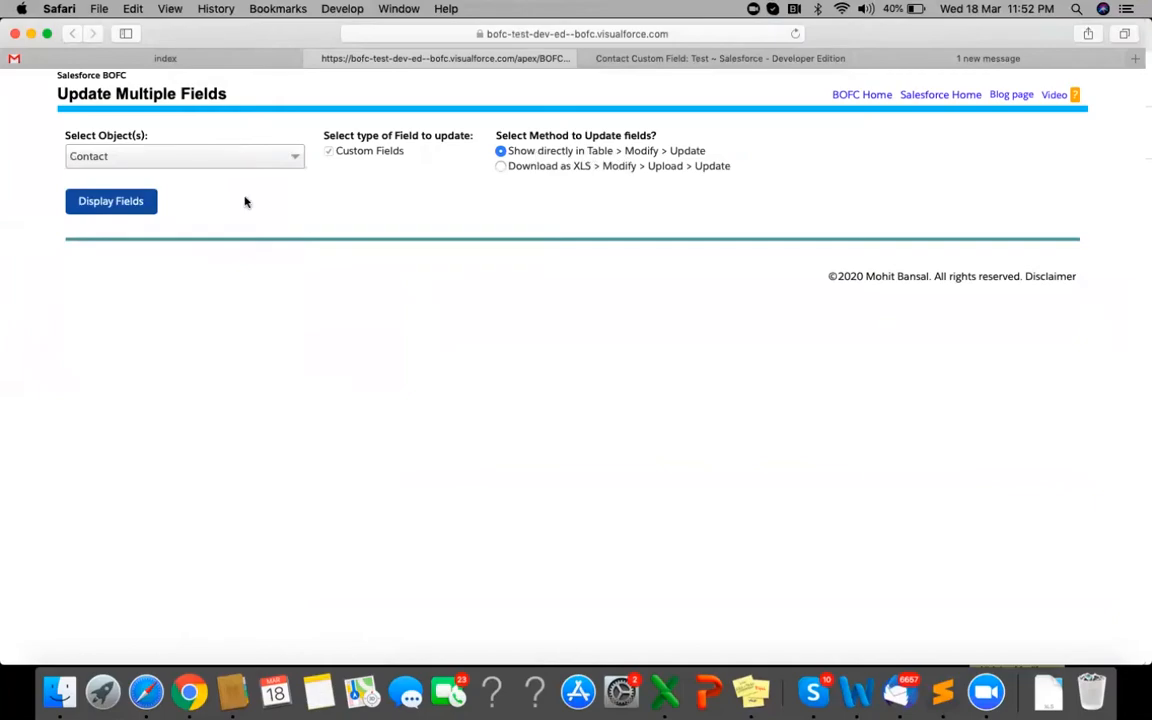
left_click(111, 203)
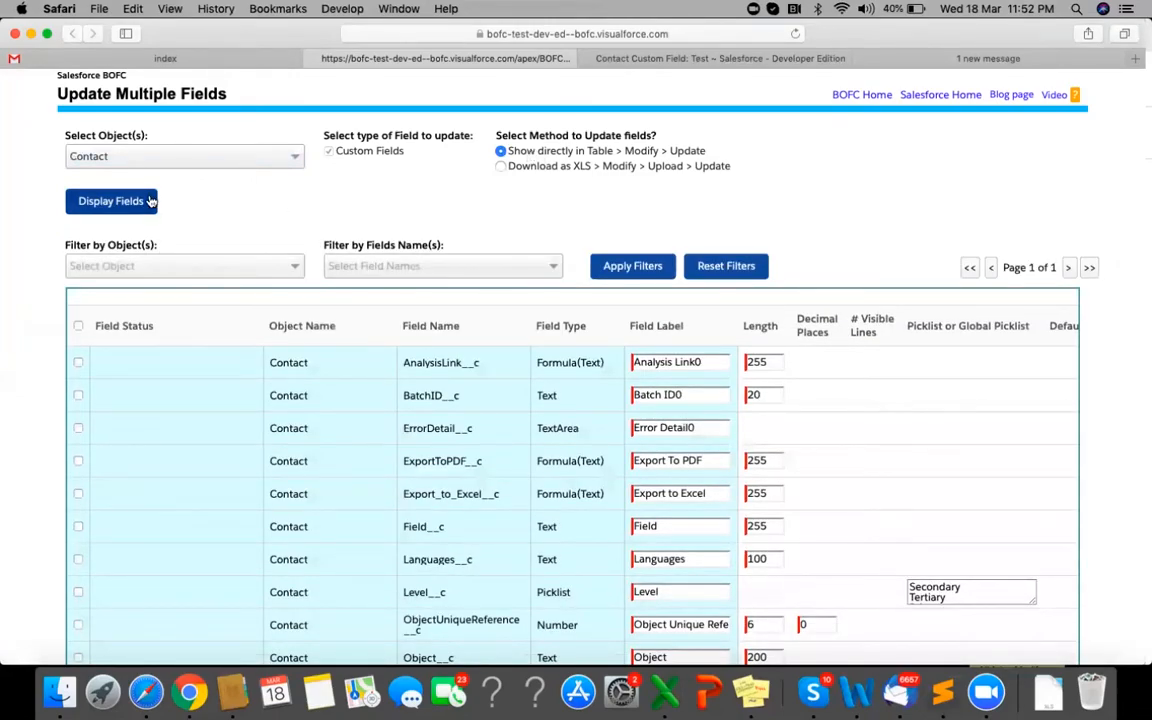
- Look through the listed Contact fields and check the filter options for objects and field names
scroll(243, 432, "down", 2)
scroll(243, 432, "down", 1)
scroll(243, 432, "up", 1)
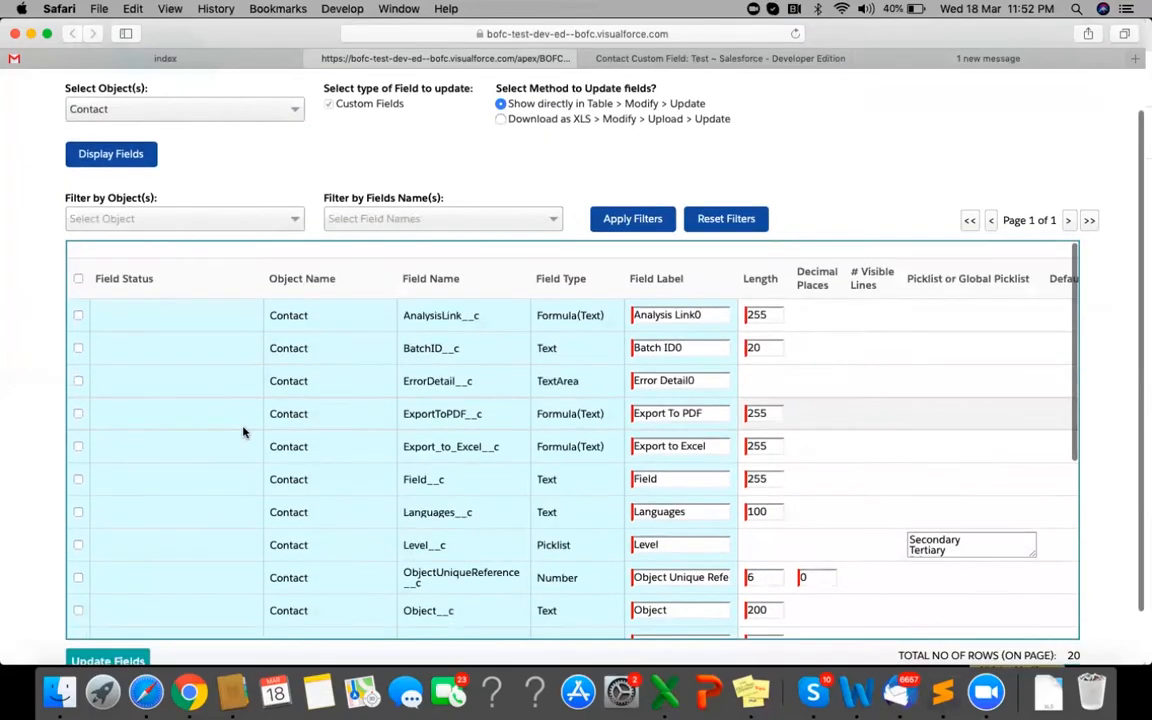
scroll(243, 432, "down", 5)
scroll(243, 432, "up", 5)
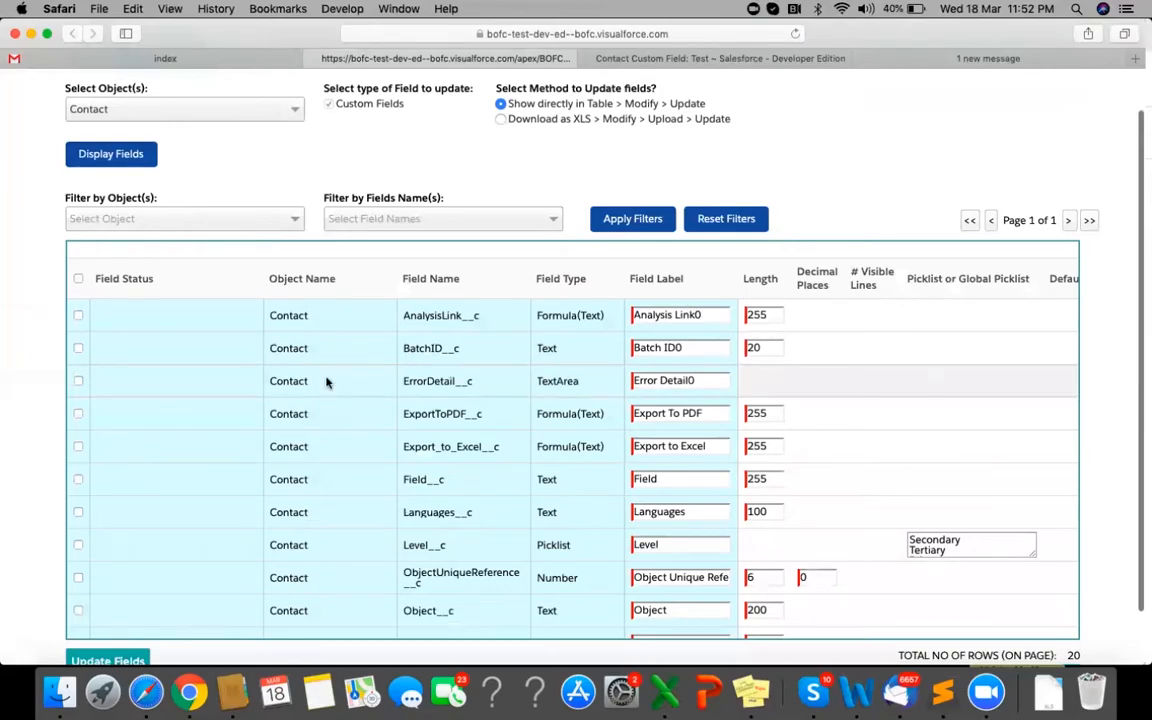
left_click(156, 196)
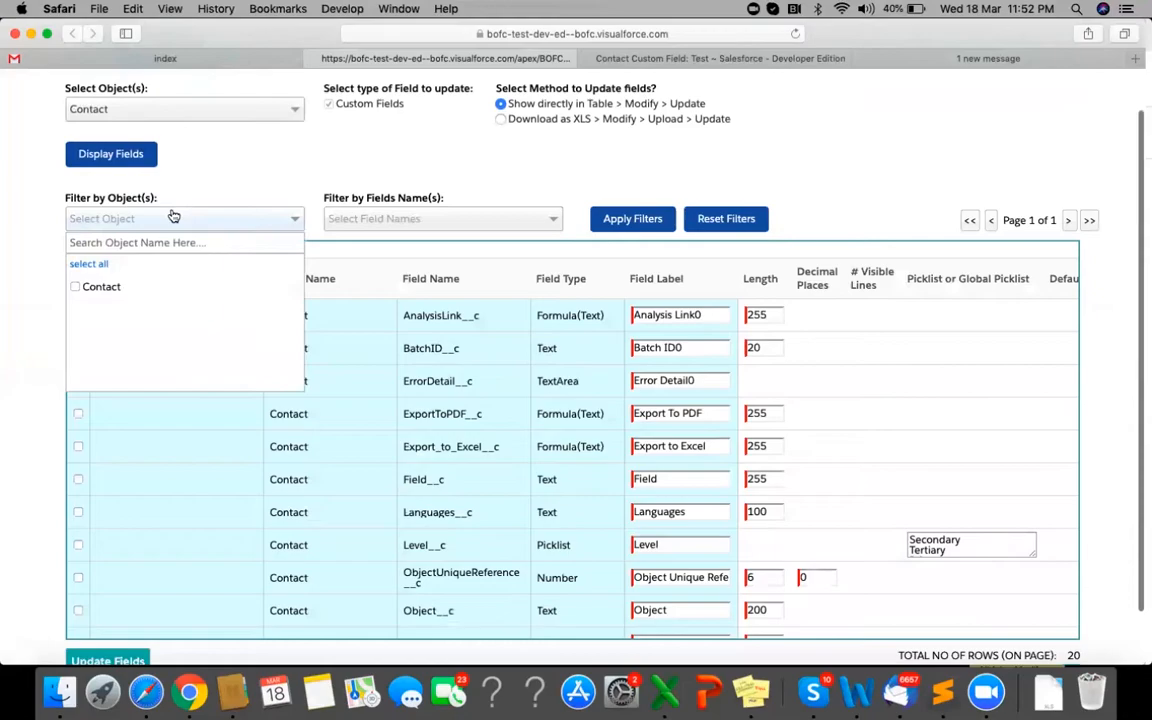
left_click(408, 217)
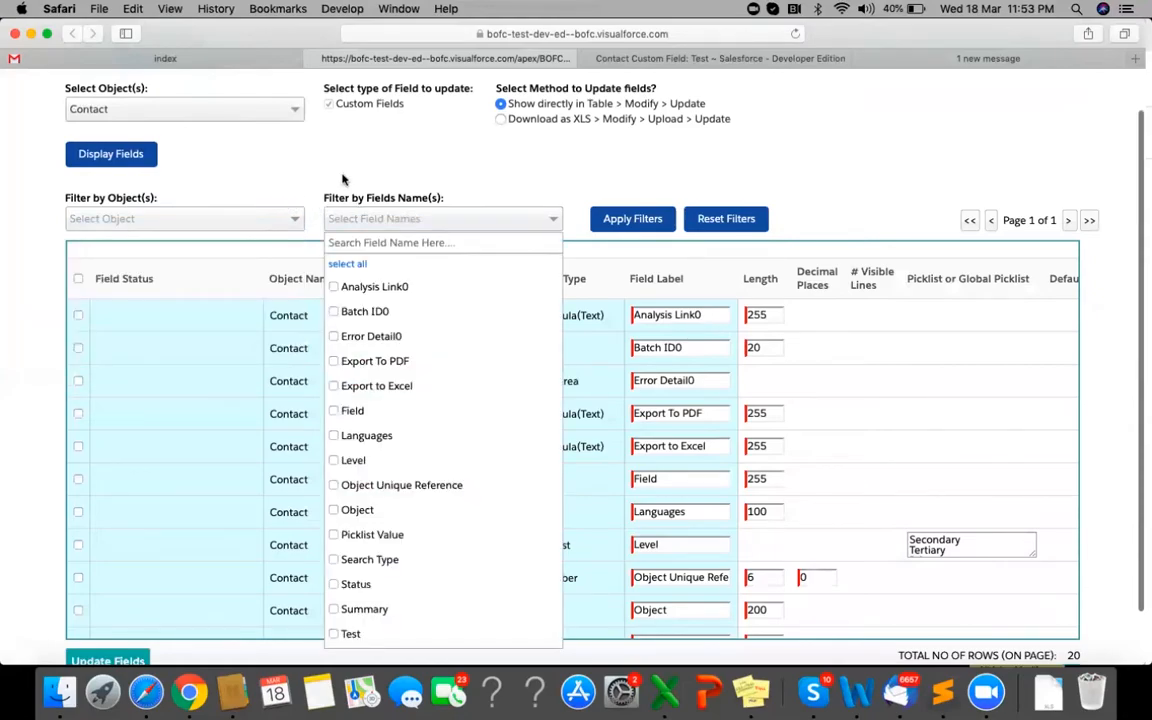
left_click(291, 172)
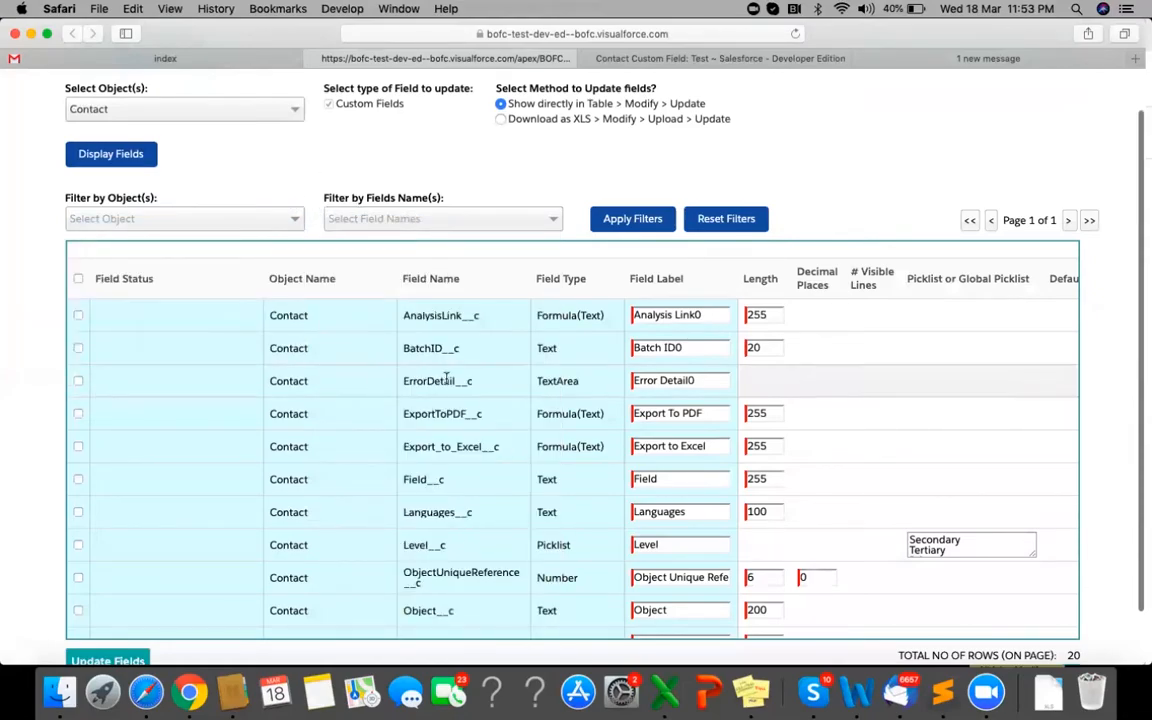
- Examine the attribute columns of the Contact field table, from Length and Decimal Places through Formula Details, Required, Unique, Description and Help Text
scroll(402, 428, "up", 1)
scroll(793, 213, "down", 2)
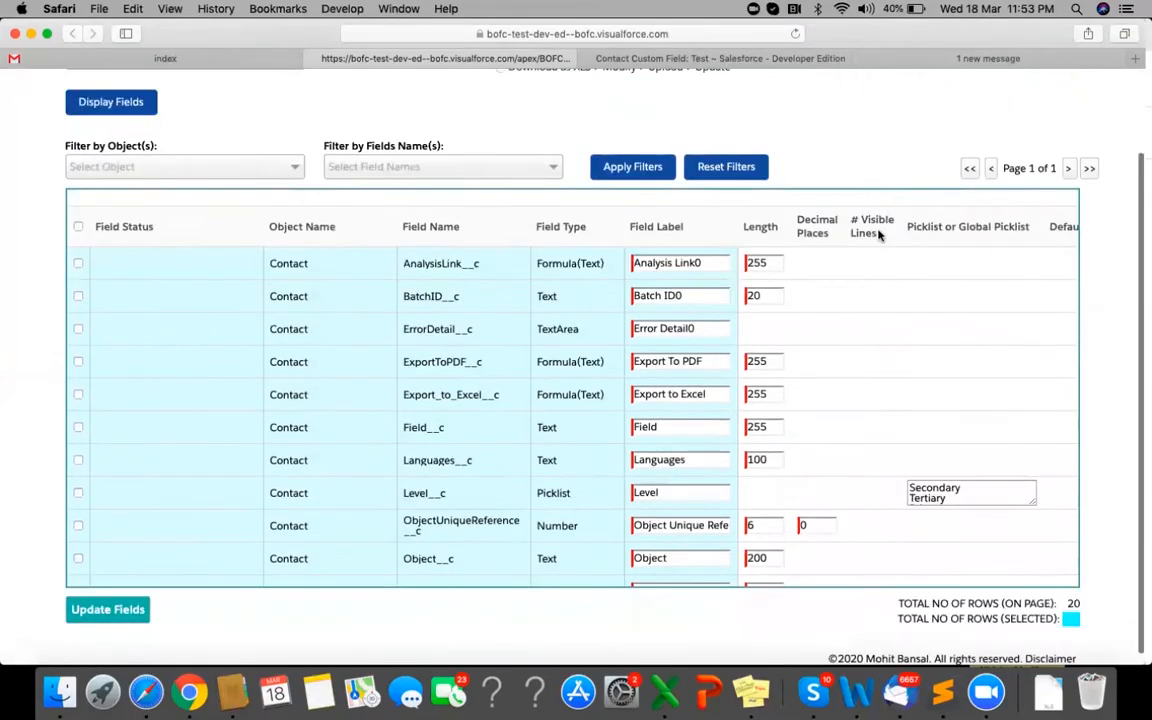
scroll(838, 313, "right", 3)
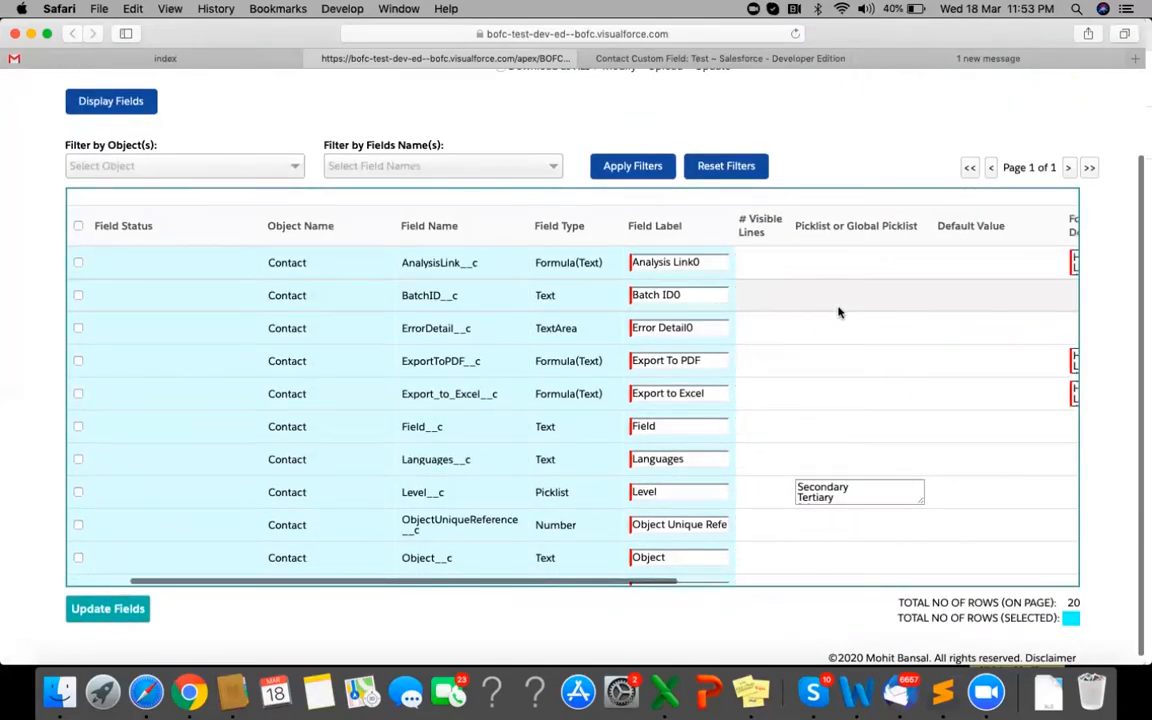
scroll(571, 370, "down", 2)
scroll(571, 370, "up", 2)
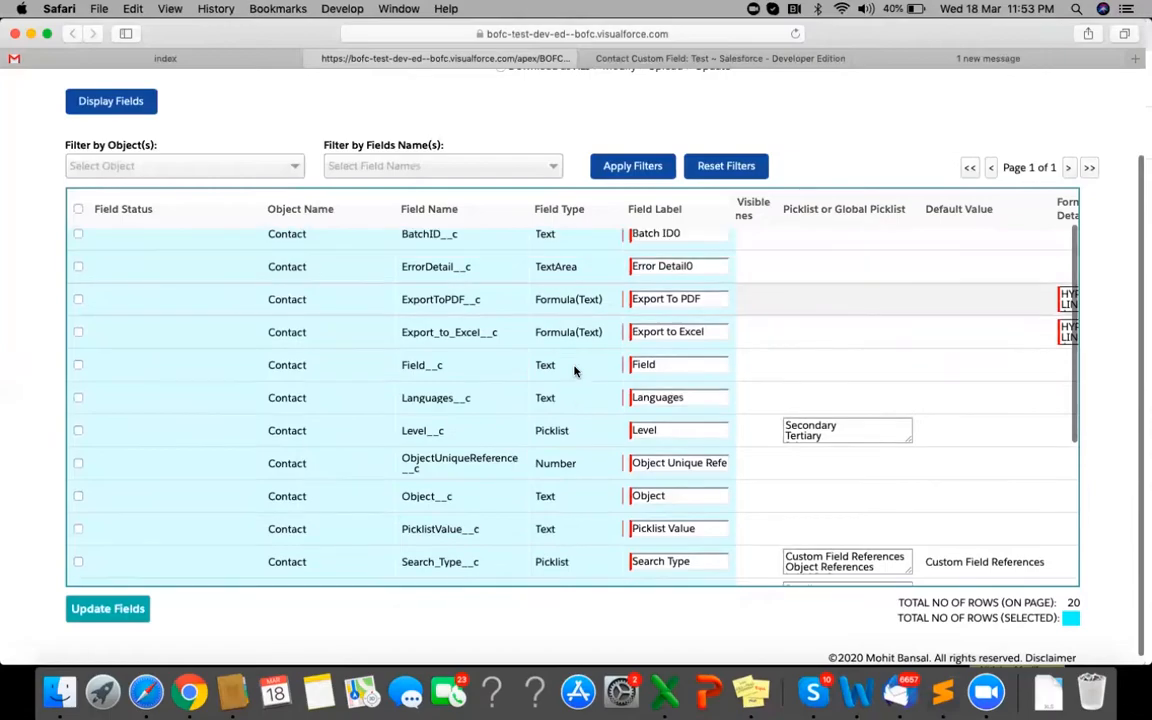
scroll(787, 300, "right", 2)
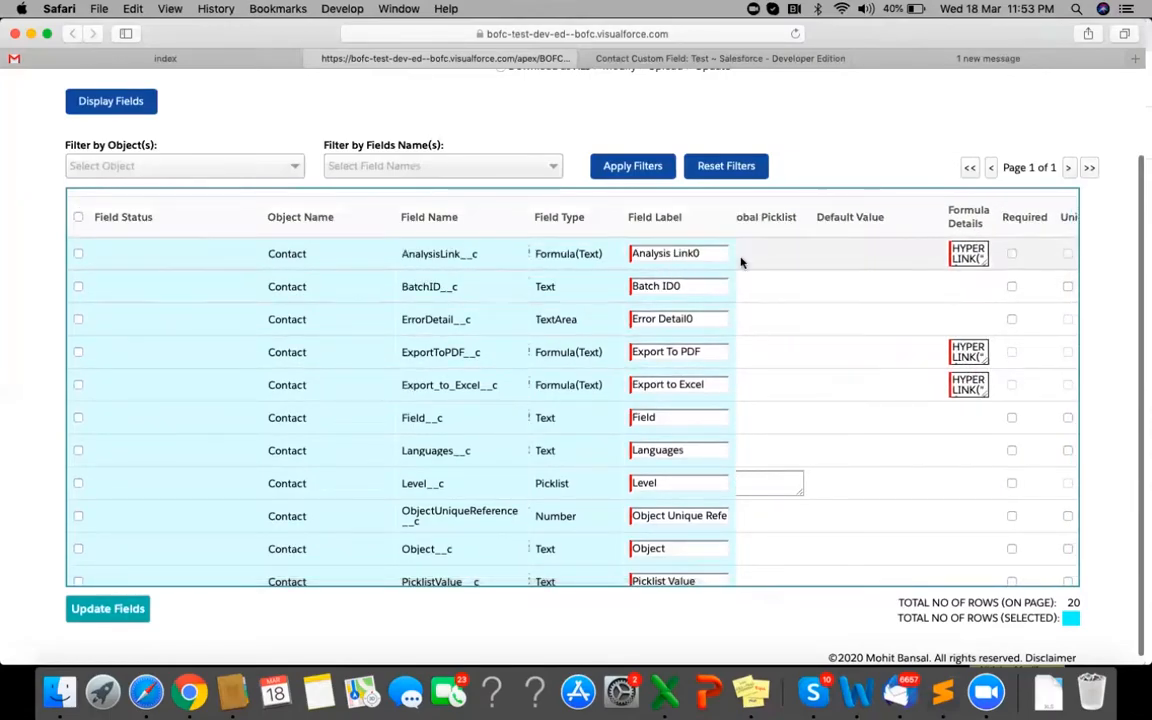
scroll(775, 278, "left", 2)
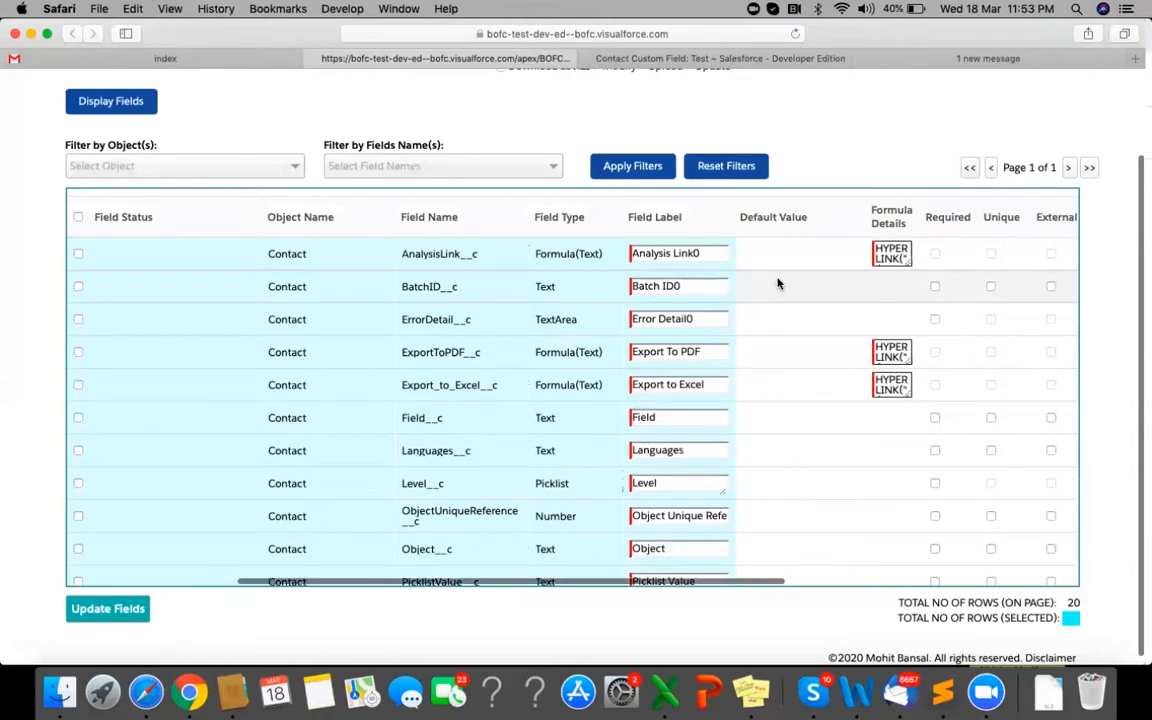
scroll(778, 284, "left", 3)
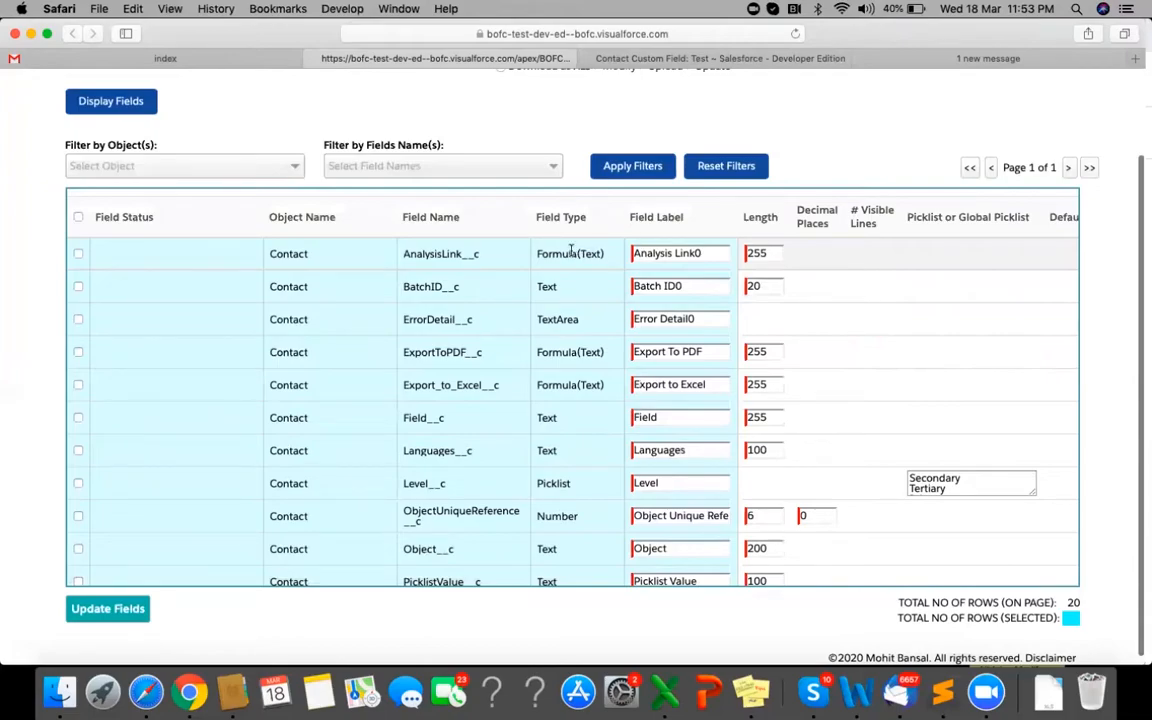
scroll(880, 280, "right", 5)
scroll(880, 280, "right", 6)
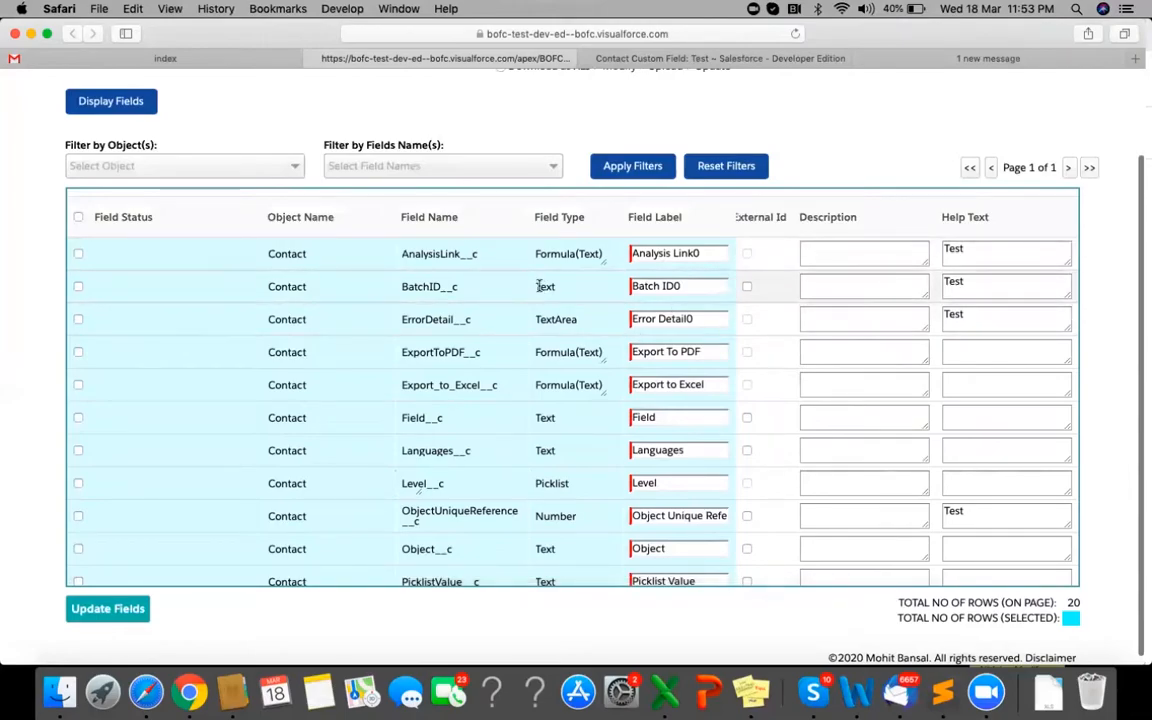
scroll(790, 300, "left", 5)
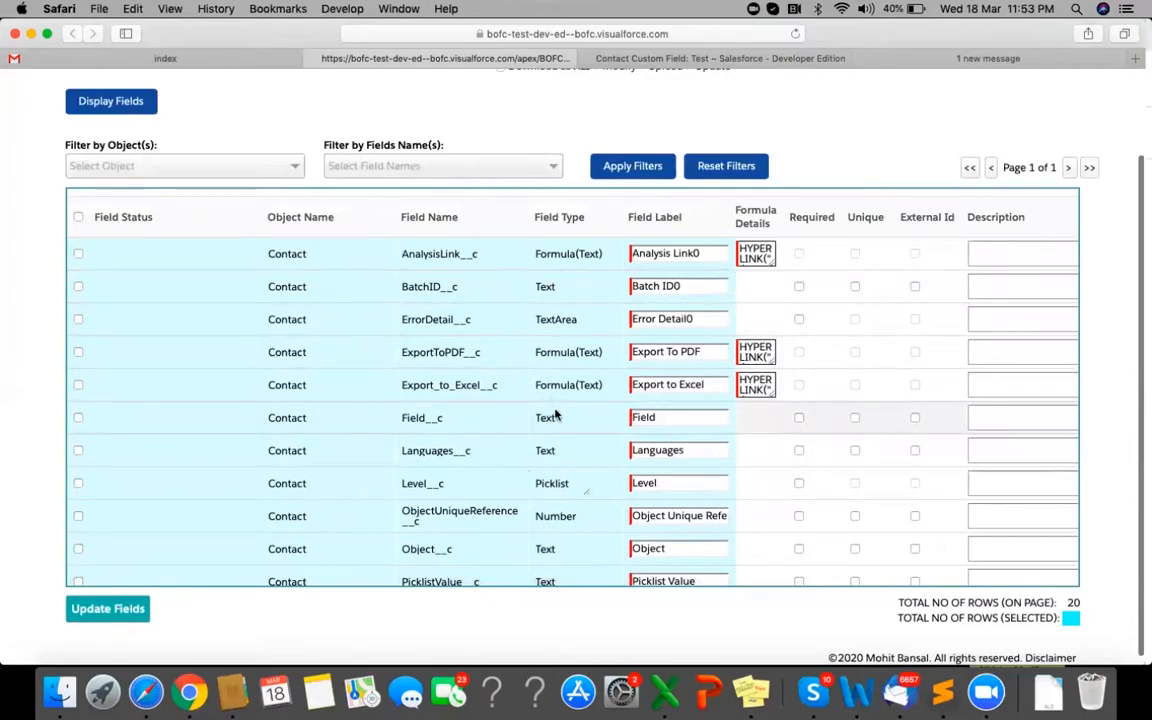
scroll(760, 315, "left", 5)
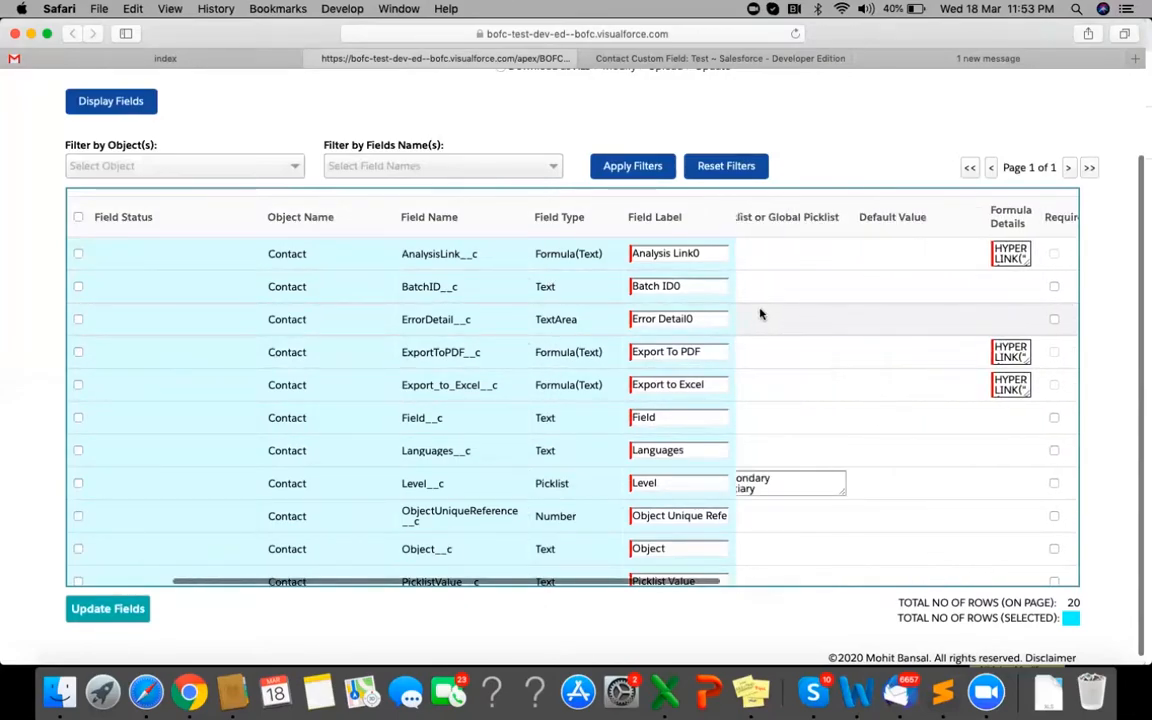
- Enter "Test Webinar" as the AnalysisLink__c description and insert "test Webinar" before the existing text in its help text
scroll(789, 306, "right", 10)
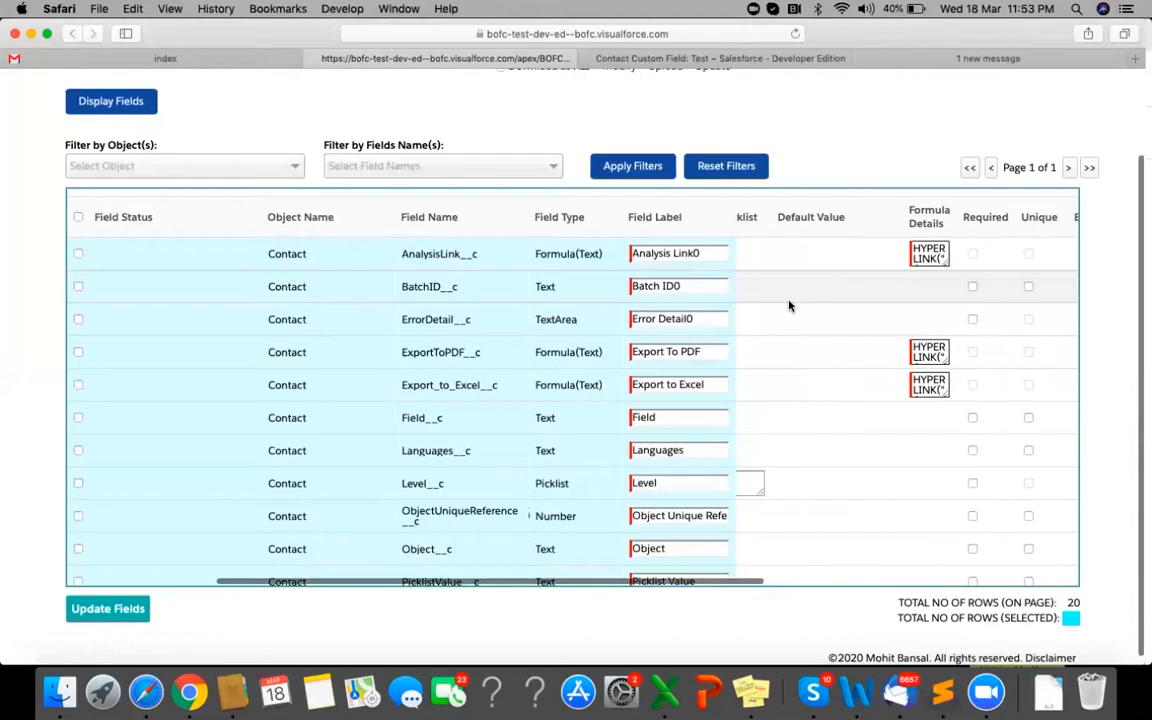
left_click(887, 253)
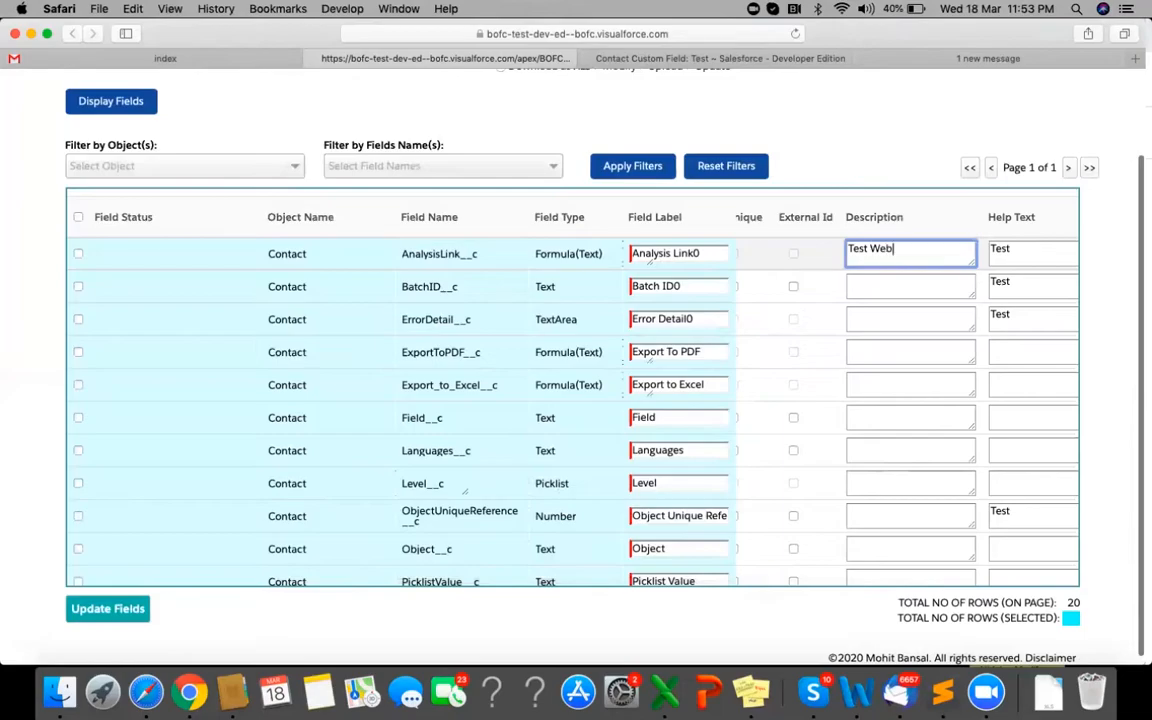
key("Tab")
type("test W")
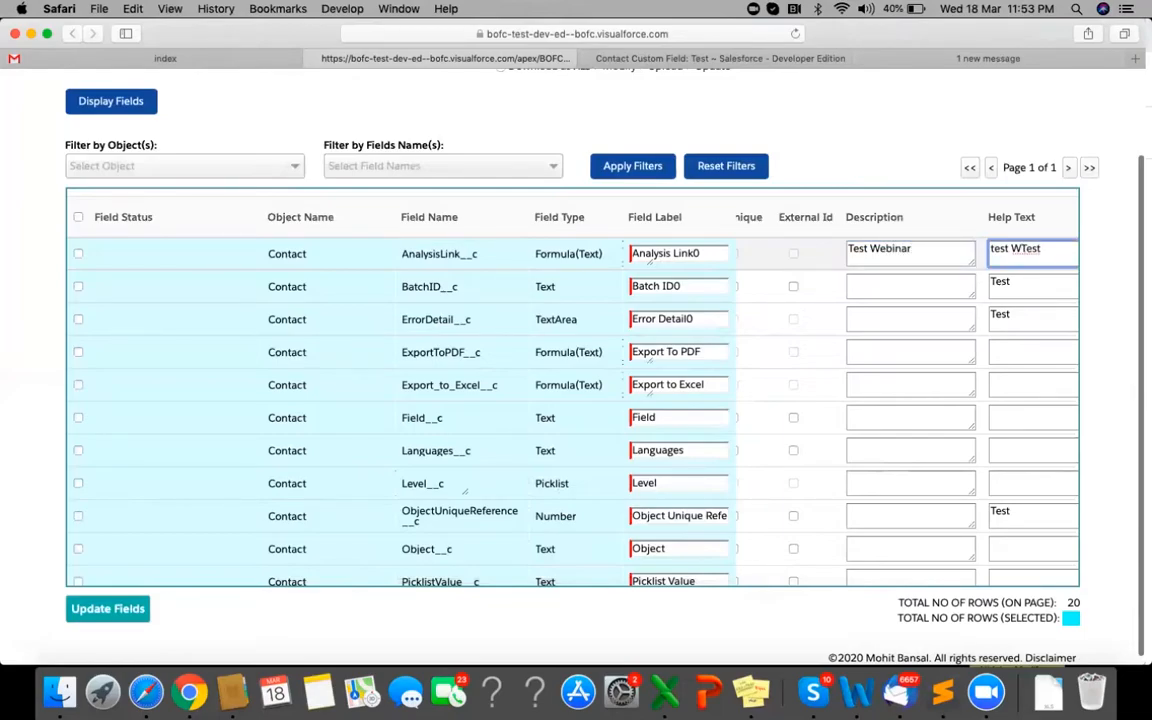
type("ebinar")
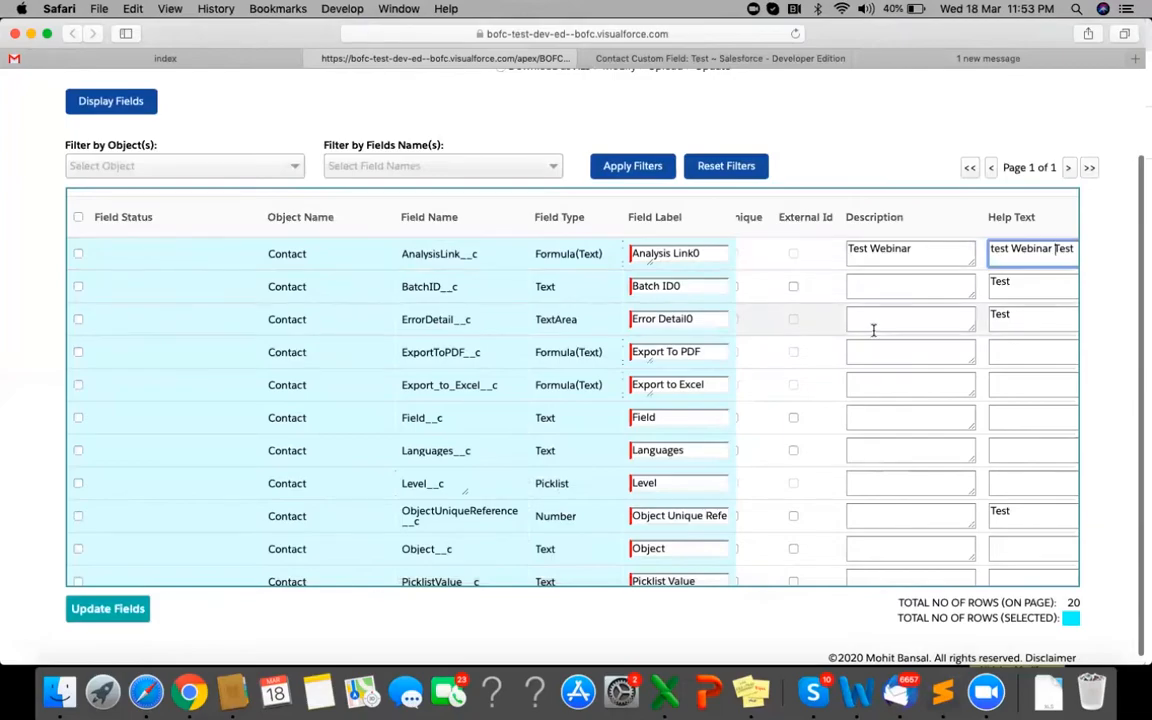
- Select the AnalysisLink__c and BatchID__c rows and update these fields
scroll(235, 297, "up", 1)
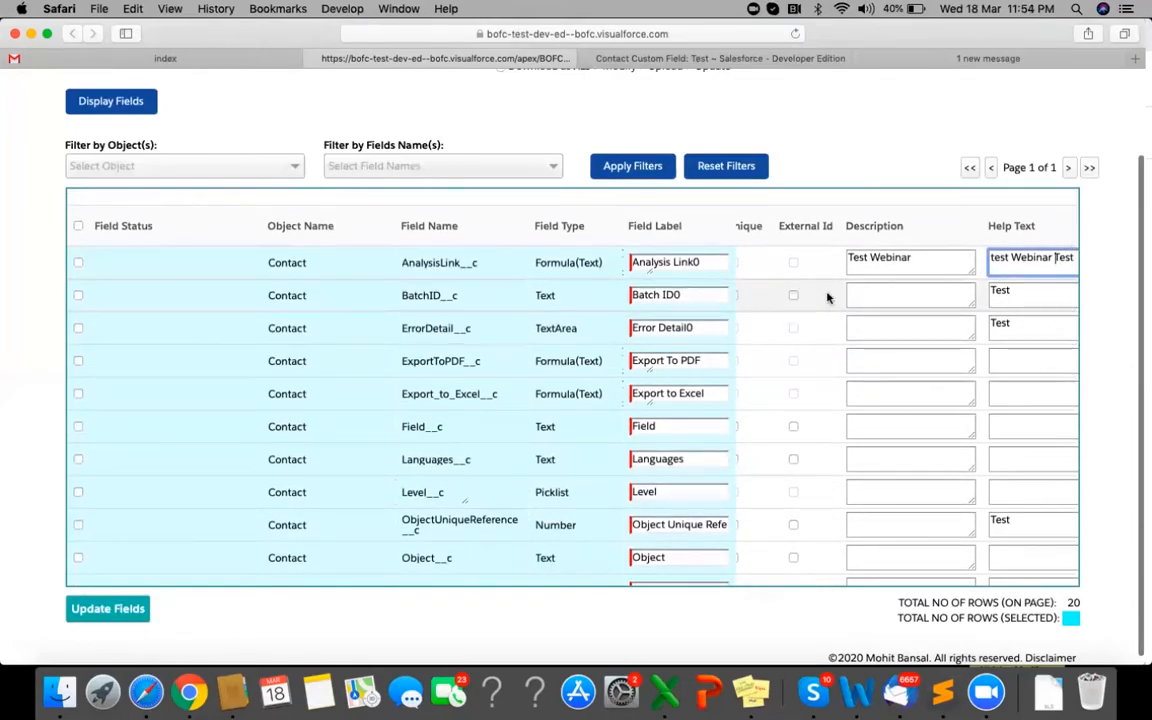
left_click(78, 262)
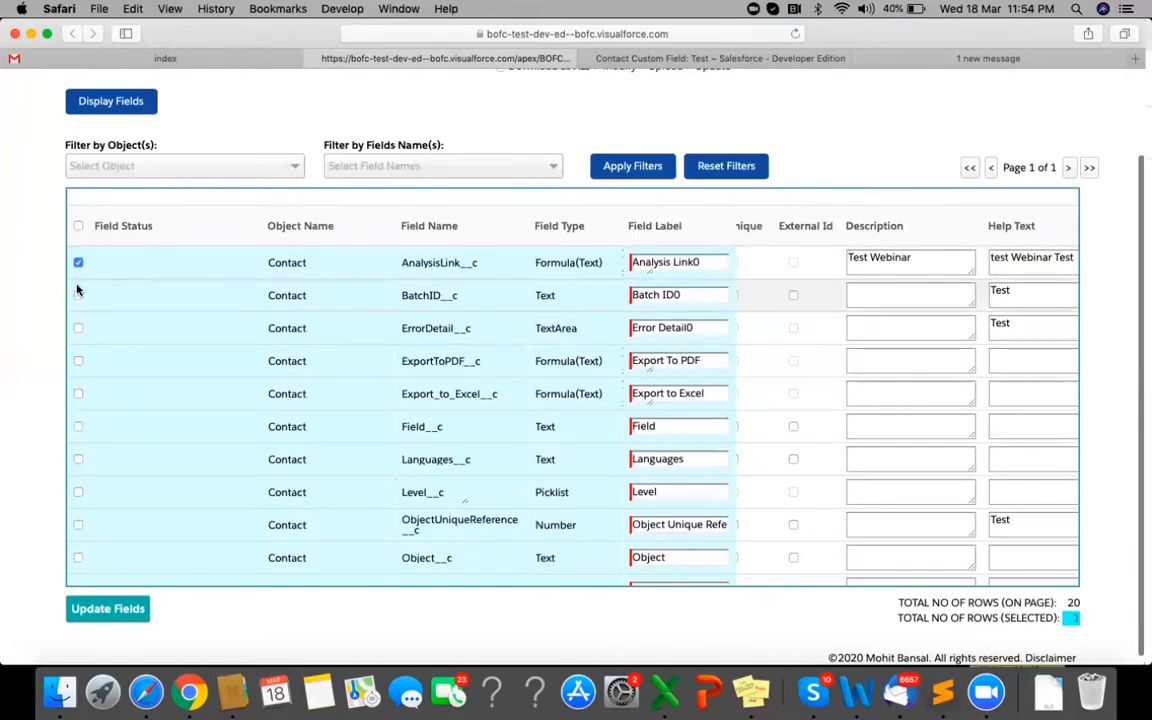
left_click(78, 296)
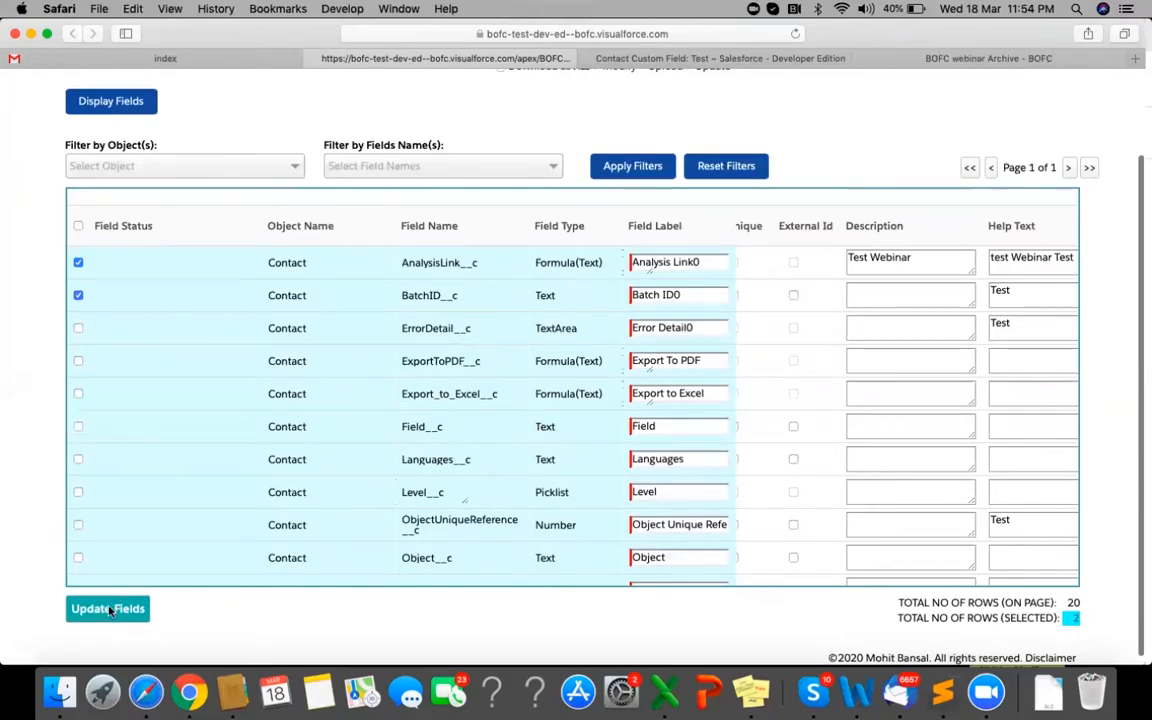
left_click(110, 610)
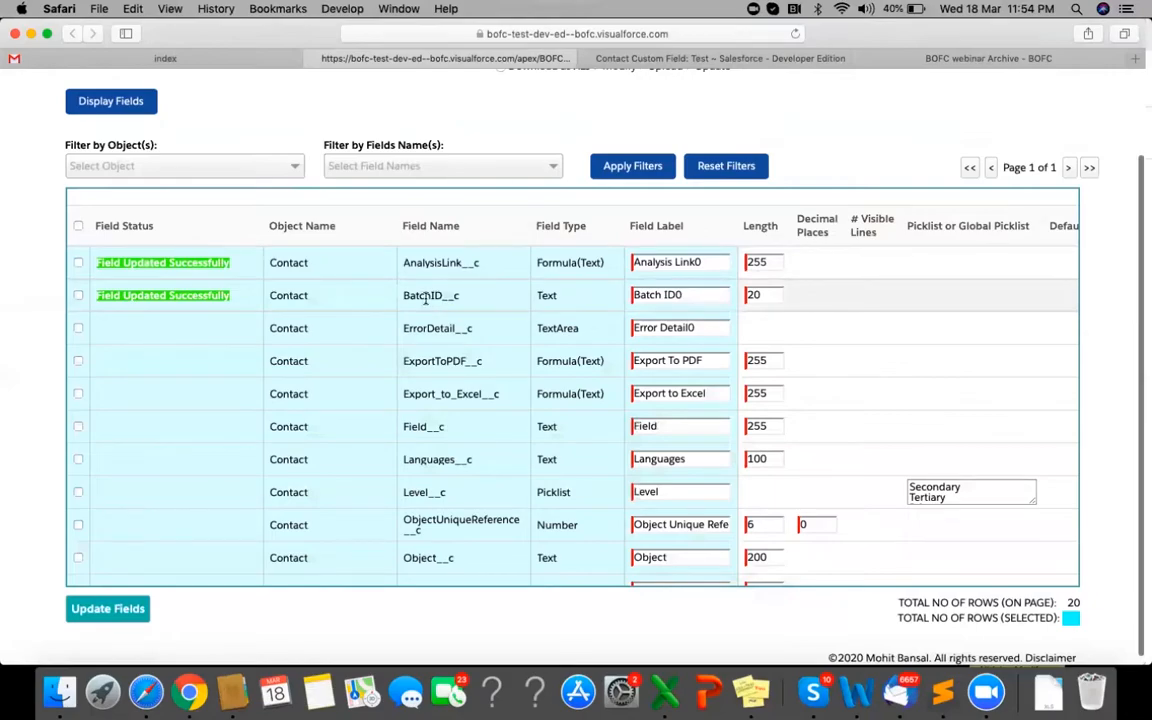
- Return to Contact Fields in the Salesforce tab, find BatchID__c and open its field definition
left_click(772, 59)
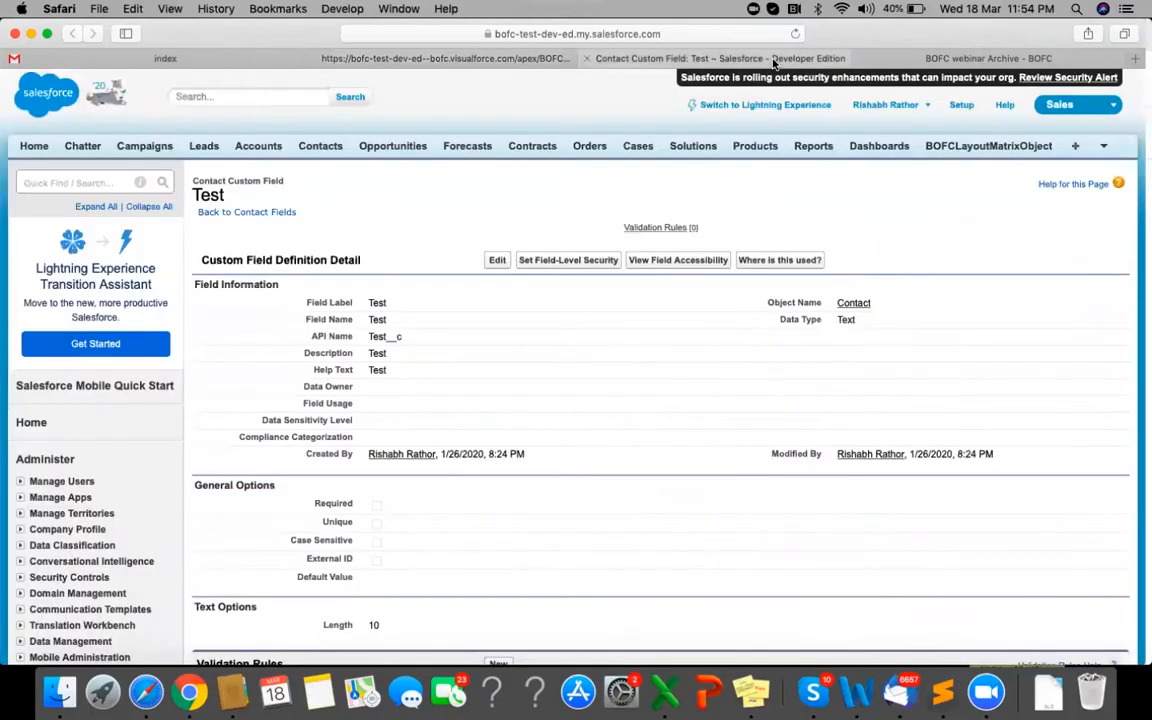
left_click(207, 211)
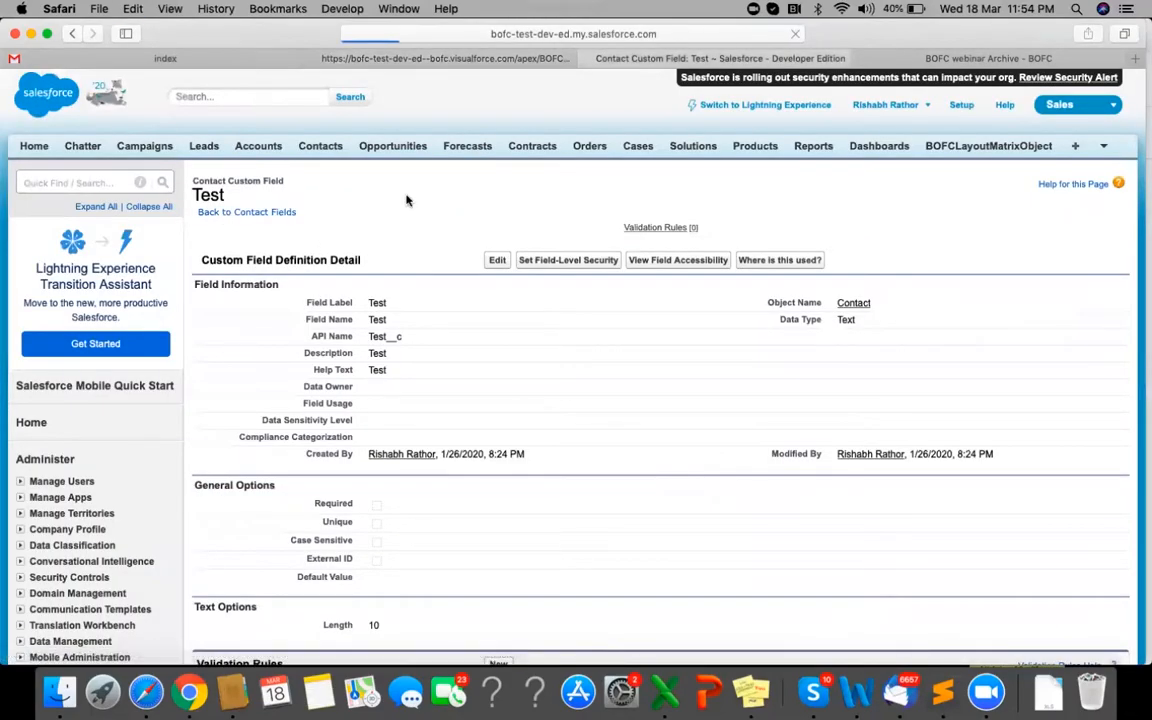
key("super+f")
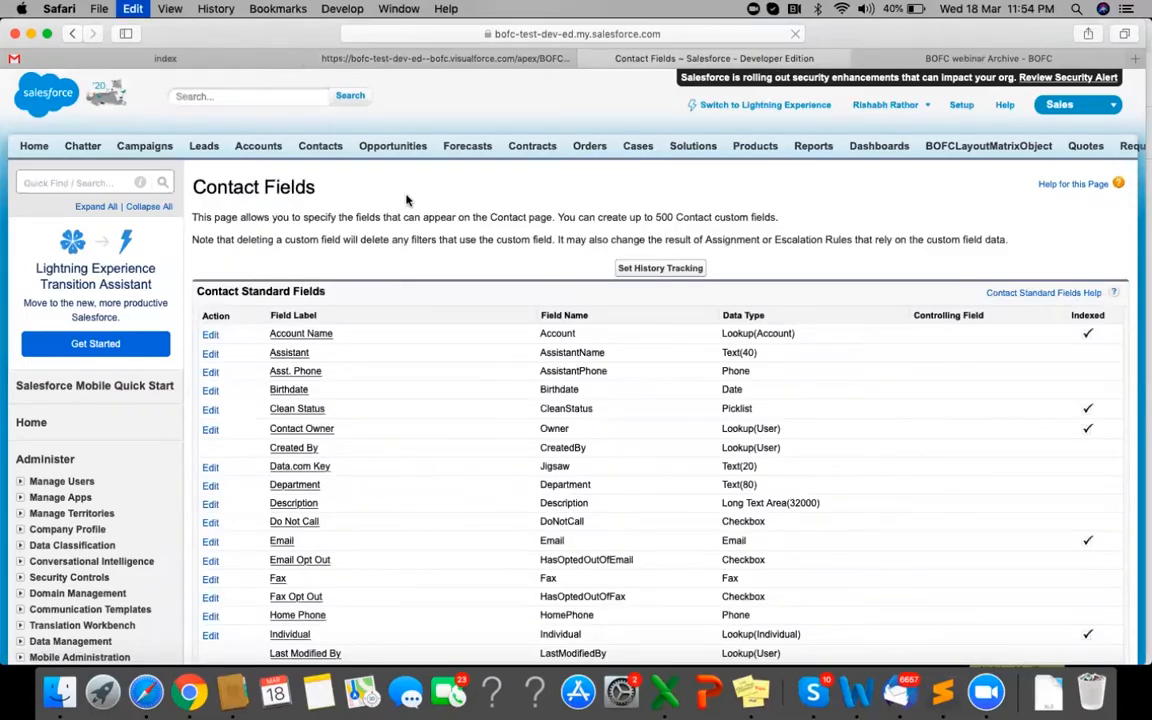
type("BatchID__c")
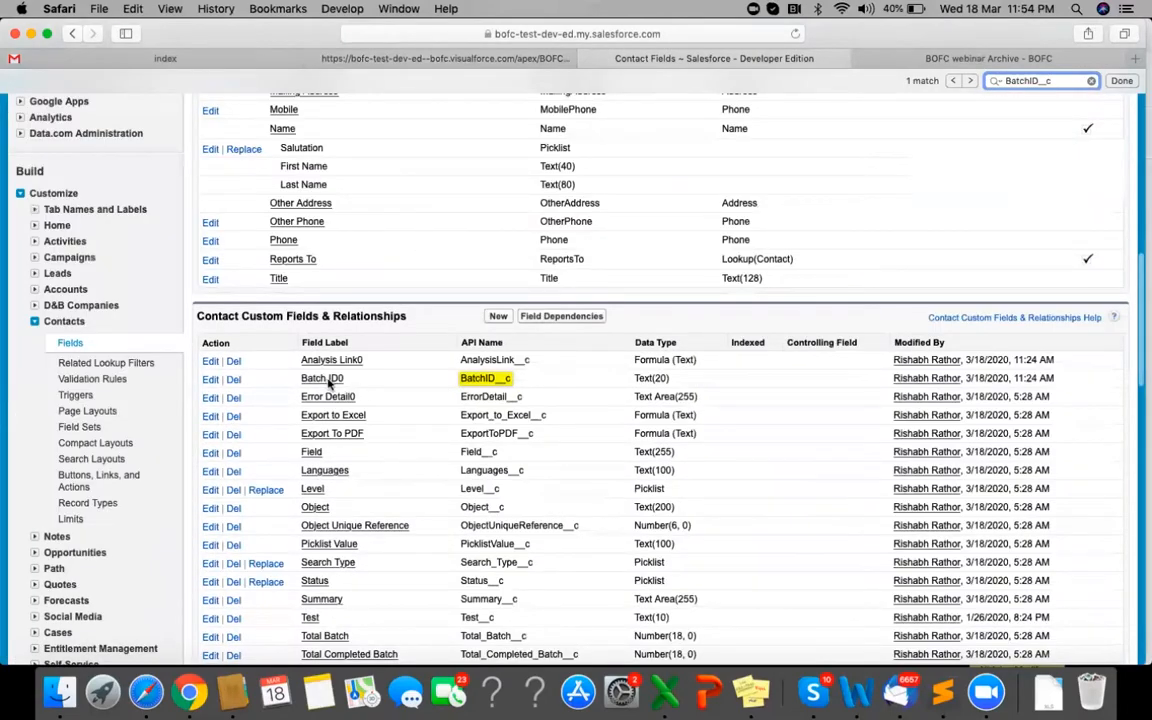
left_click(332, 379)
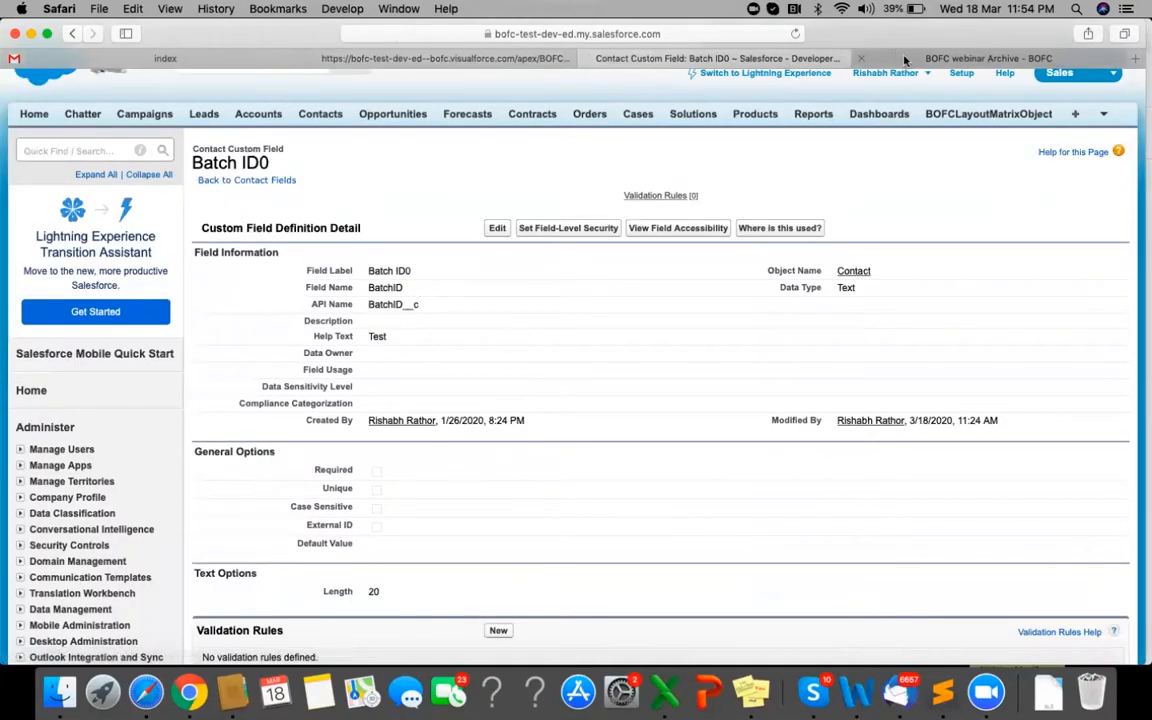
- Look up the AnalysisLink__c name in the update table, find it in Salesforce's Contact Fields and open its definition
left_click(460, 58)
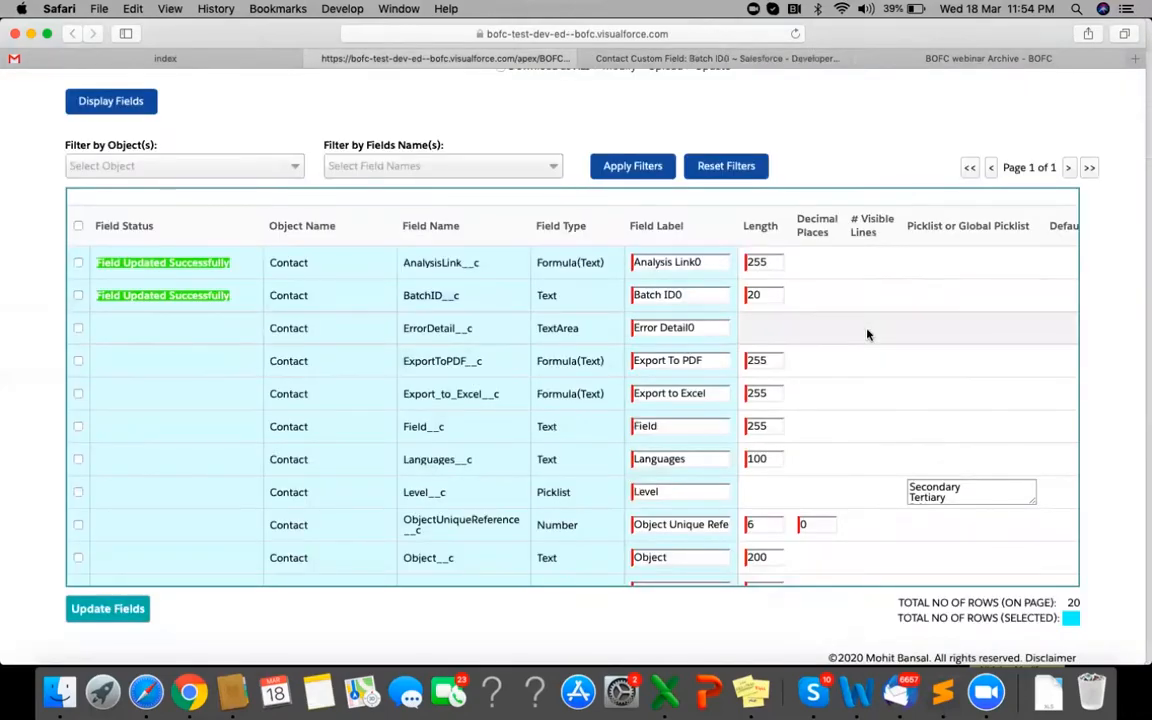
scroll(868, 335, "right", 8)
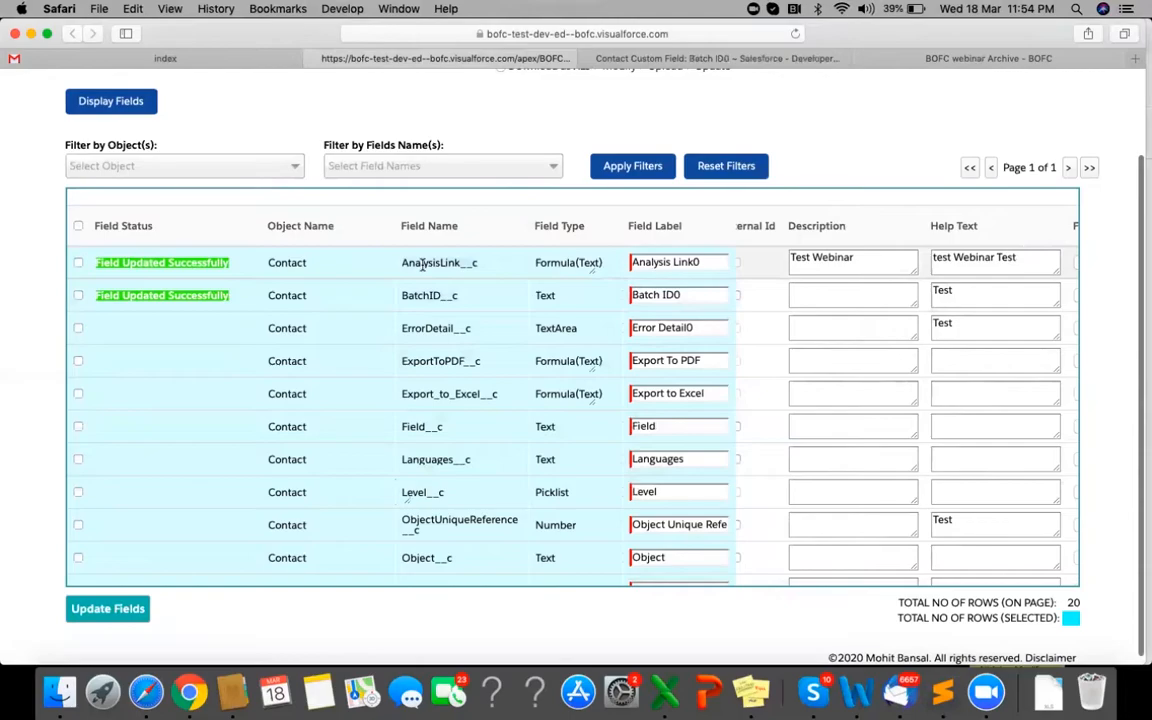
left_click(686, 60)
left_click(265, 181)
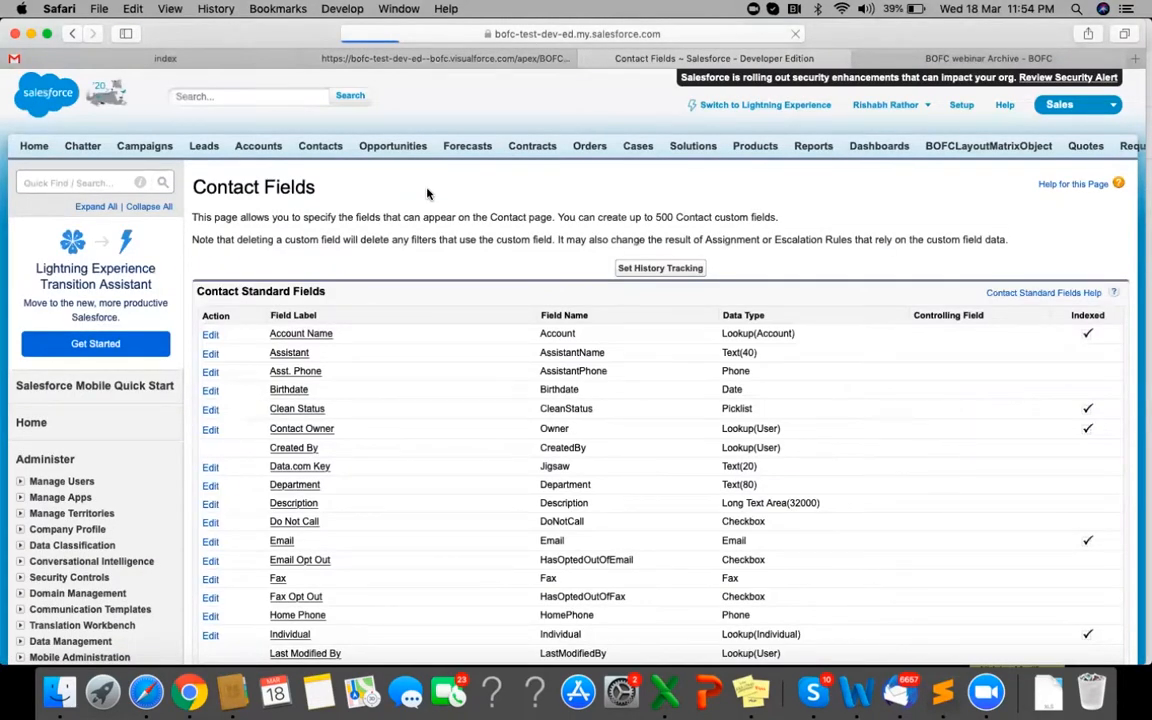
key("super+f")
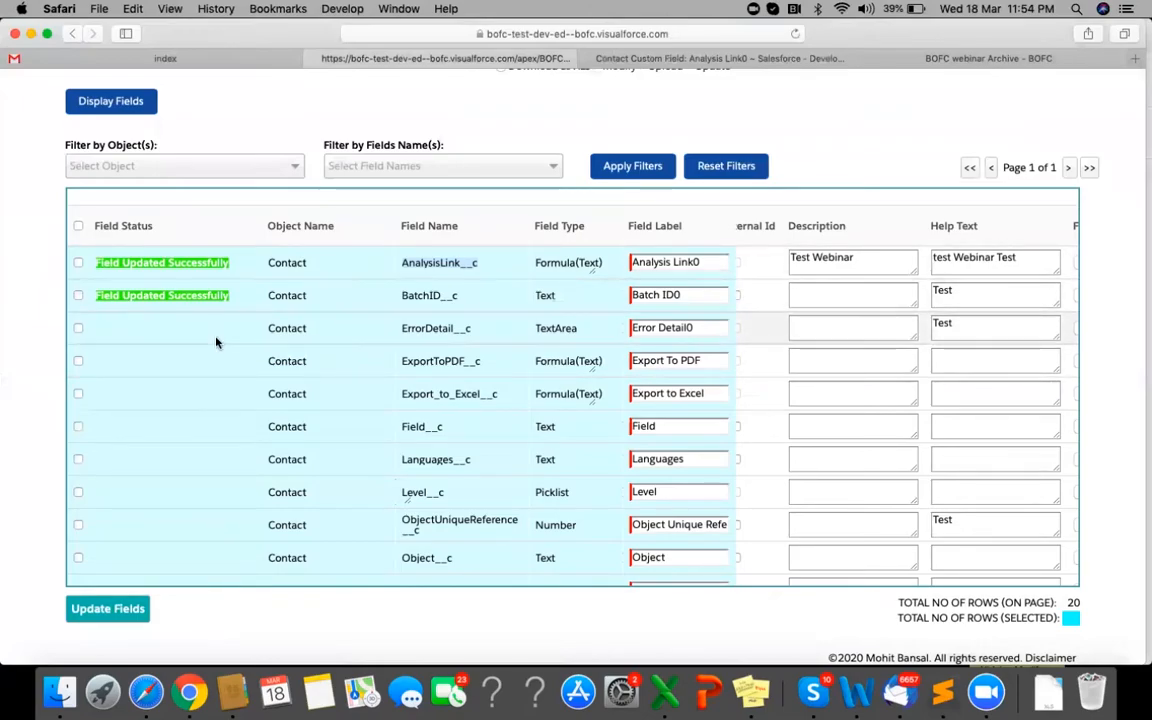
- Reload the Update Multiple Fields page and select the Contact object again
scroll(216, 343, "up", 3)
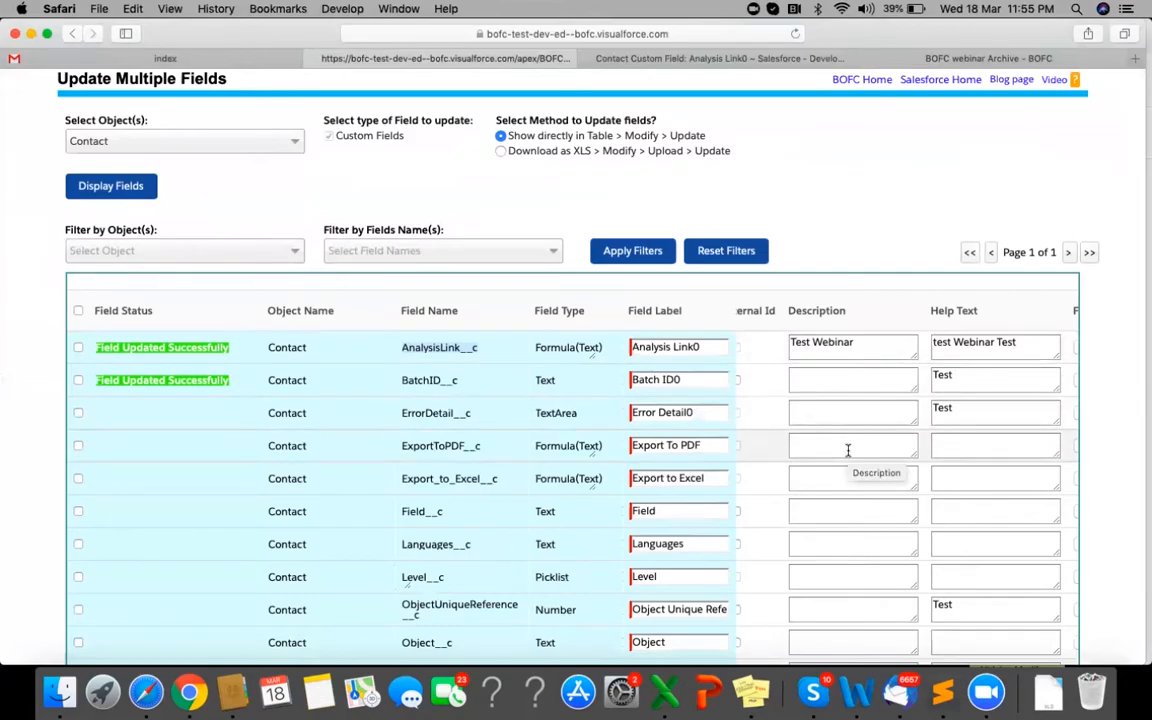
scroll(900, 478, "right", 2)
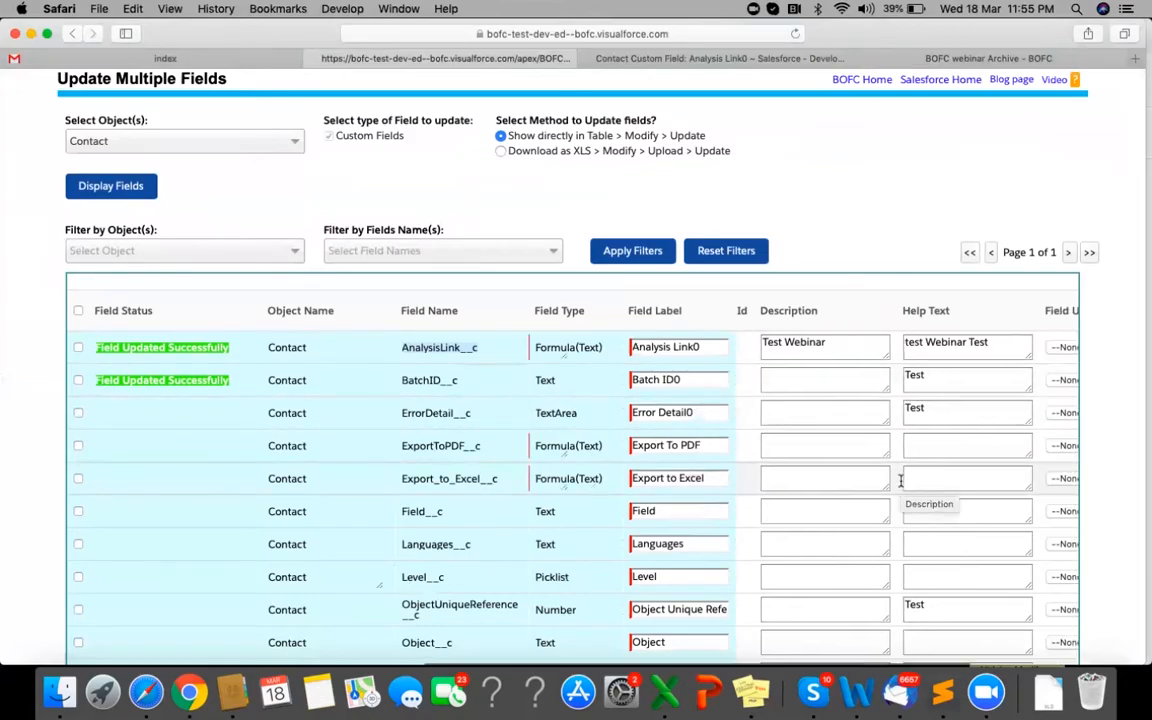
scroll(900, 478, "right", 3)
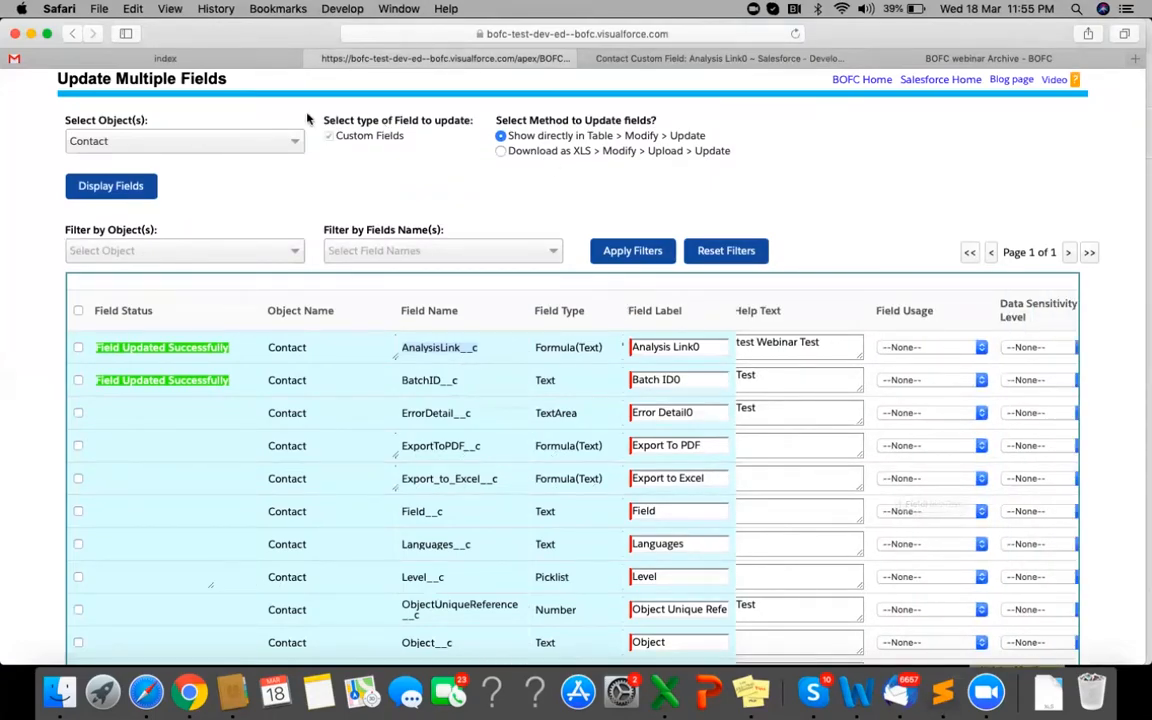
left_click(350, 34)
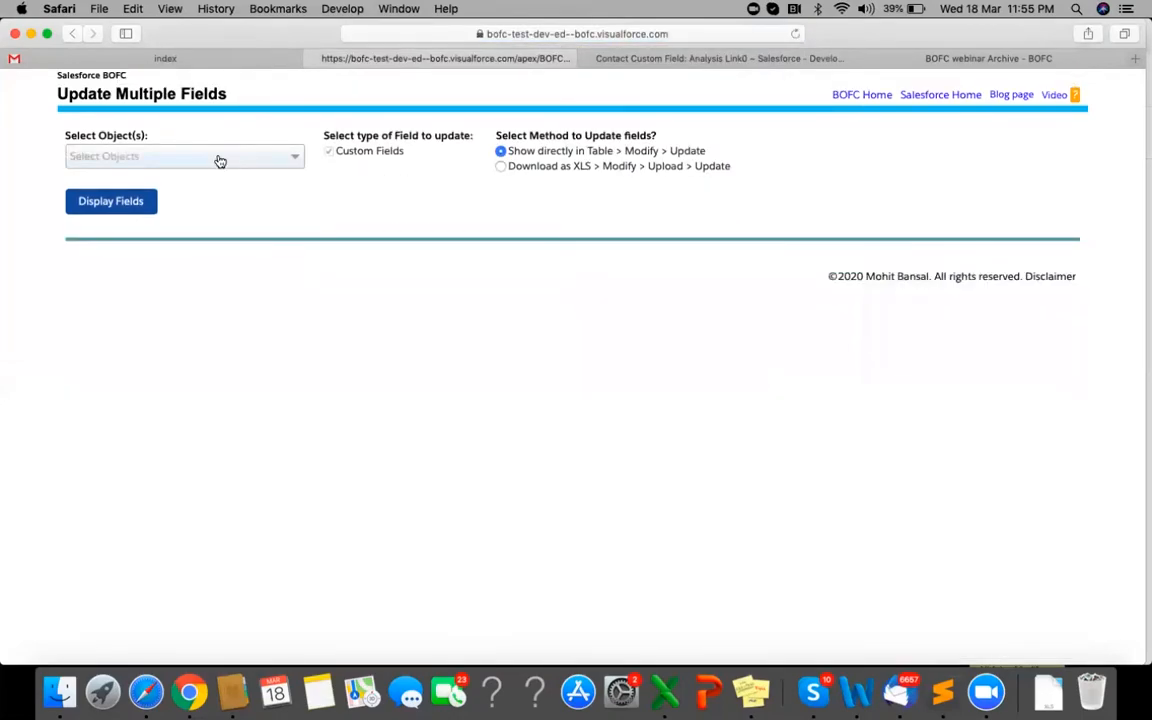
left_click(219, 159)
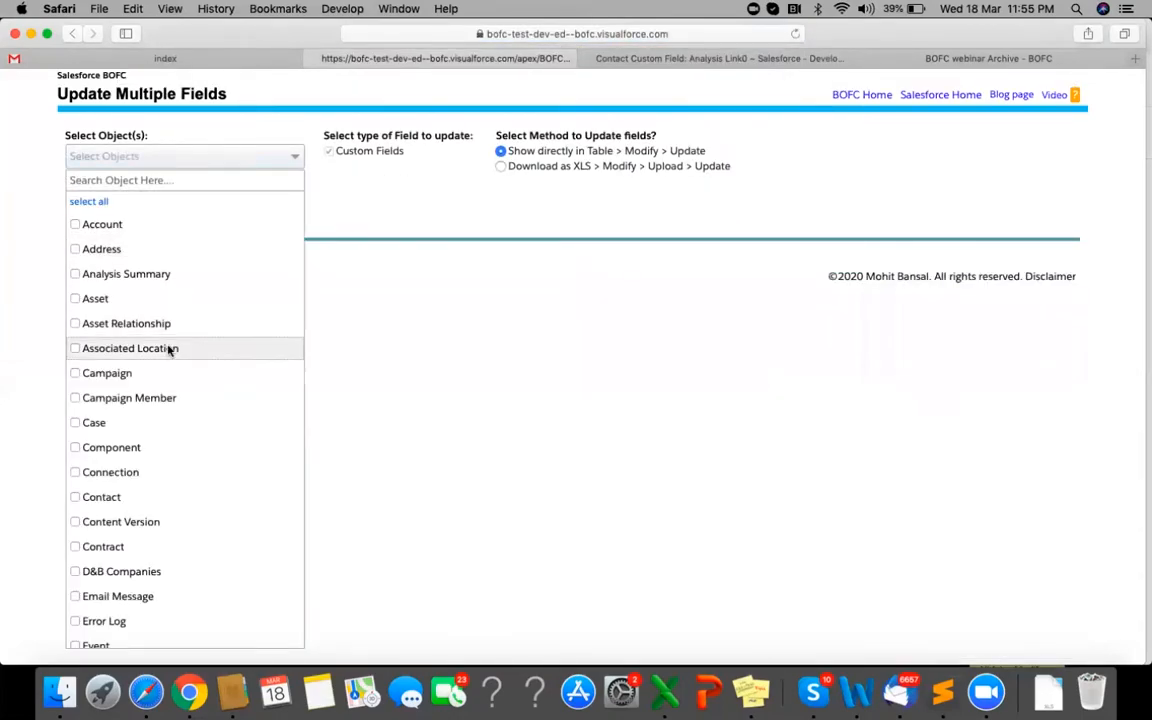
scroll(167, 347, "down", 1)
left_click(149, 450)
left_click(491, 204)
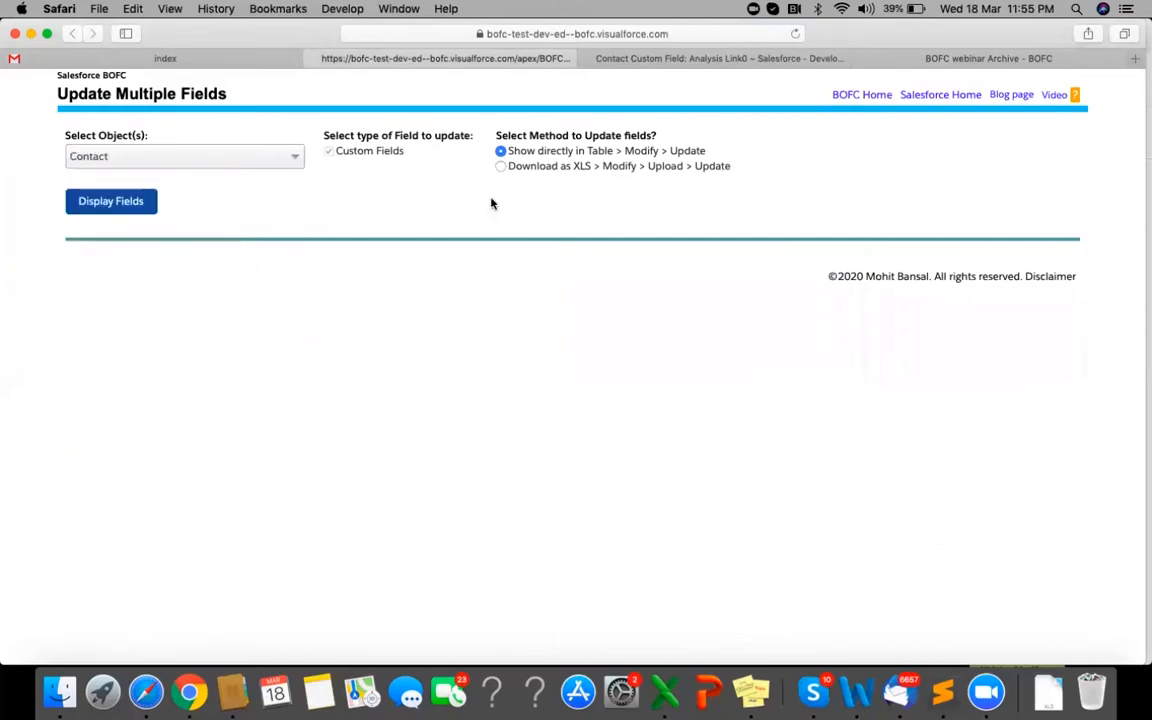
- Set the update method to Download as XLS > Modify > Upload > Update, export the Contact custom fields and download the file
left_click(529, 170)
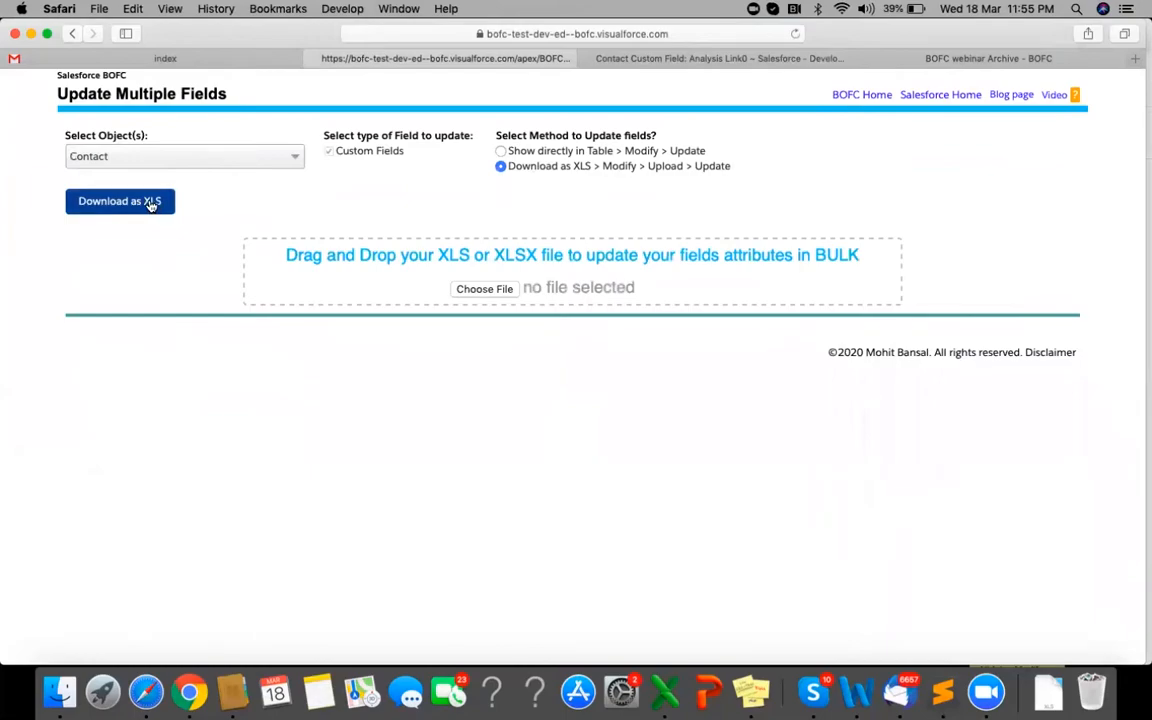
left_click(151, 203)
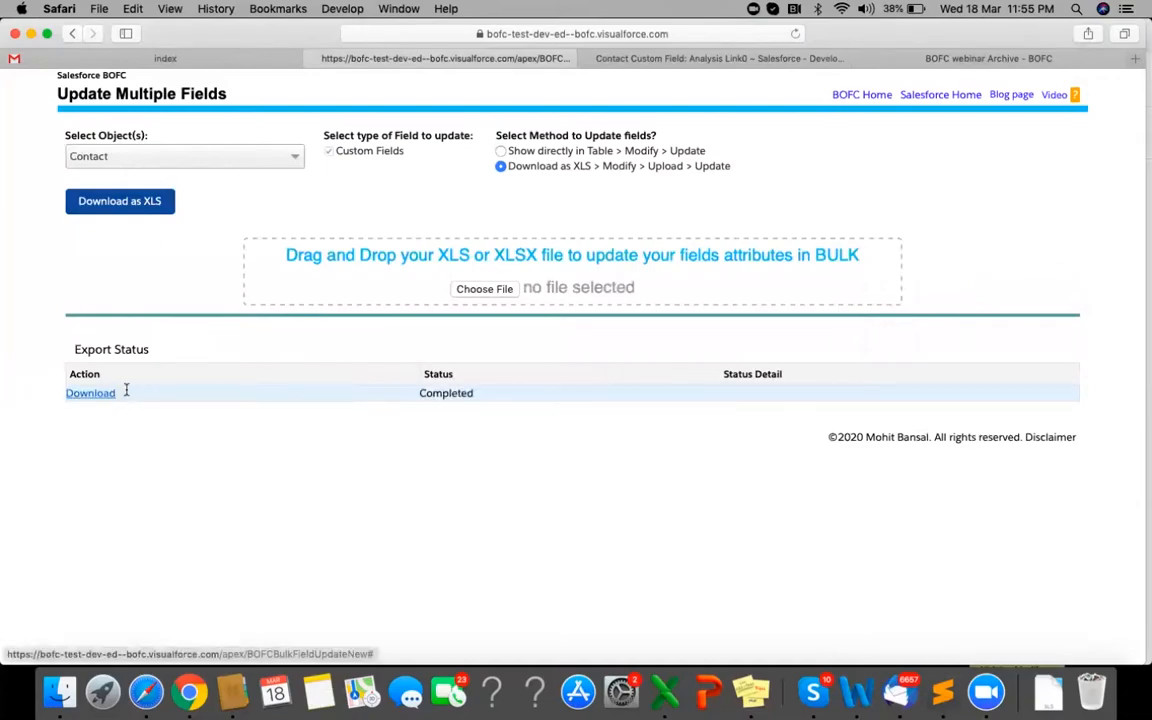
left_click(99, 396)
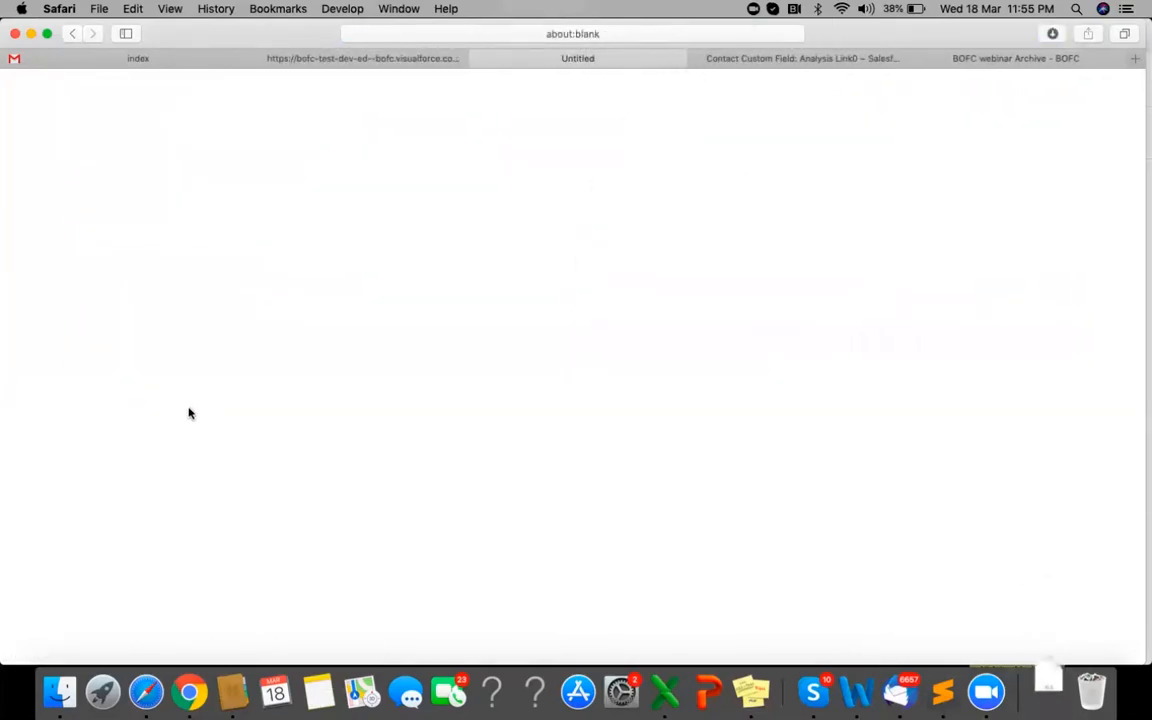
- Open the downloaded ExportMultipleObjects-2.xls in Excel and enlarge its window to show more columns
left_click(1047, 692)
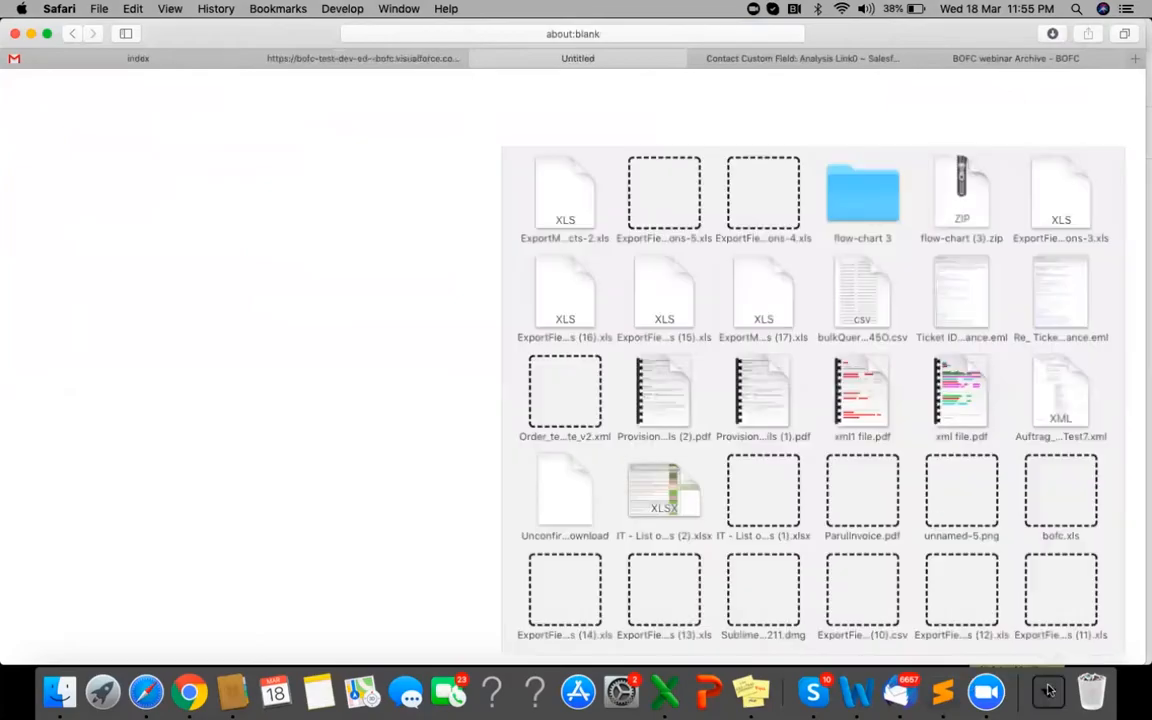
left_click(550, 199)
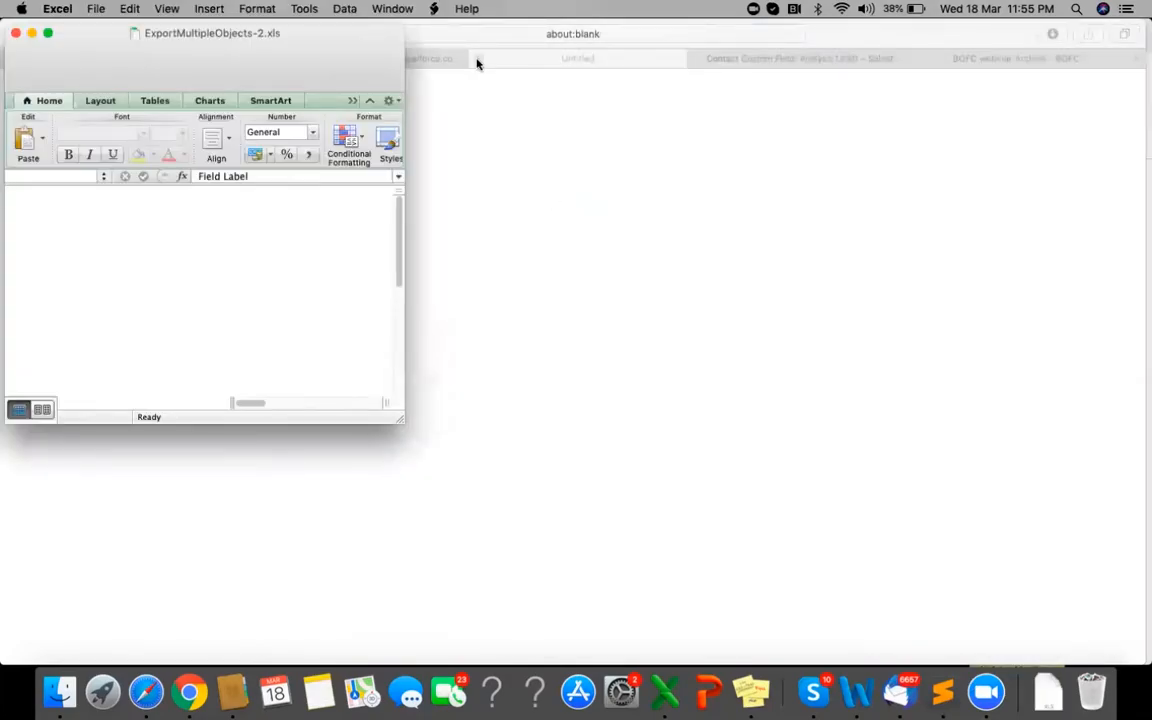
left_click(665, 694)
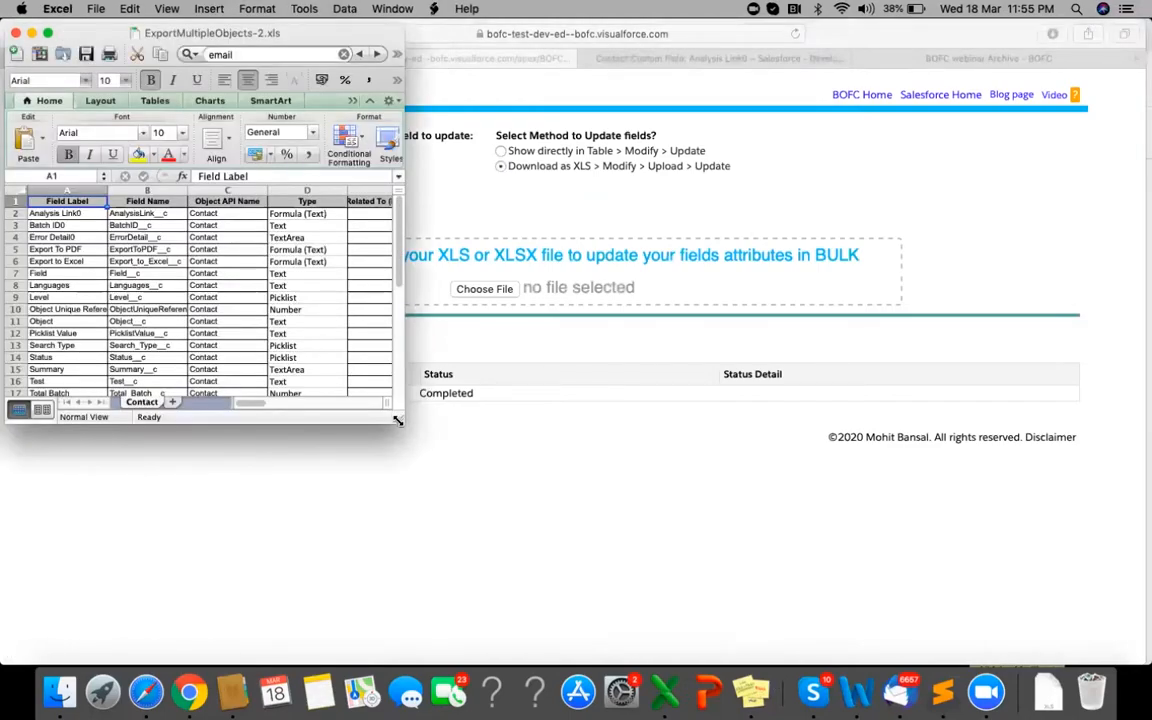
left_click_drag(643, 487, 1026, 591)
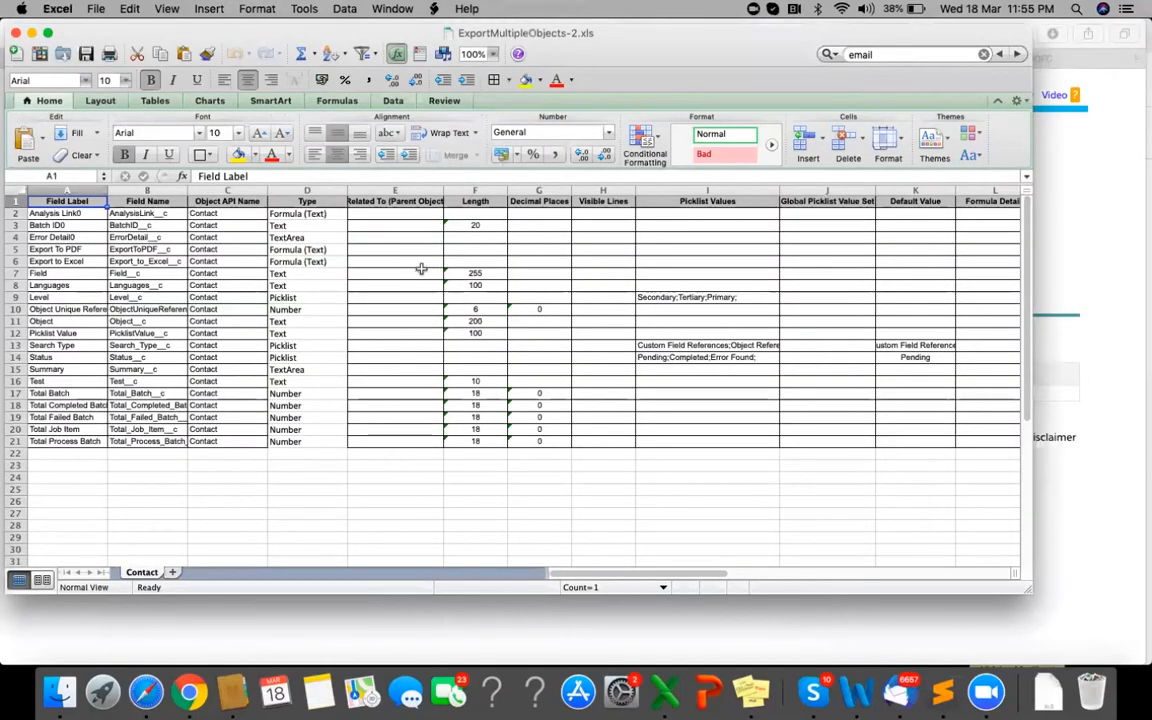
- Fill the Description "Test Webinar" from the Analysis Link0 row down through all Contact fields to row 21
left_click(421, 268)
key("Right")
key("Right")
key("Right")
key("Right")
key("Right")
key("Right")
key("Right")
key("Right")
key("Right")
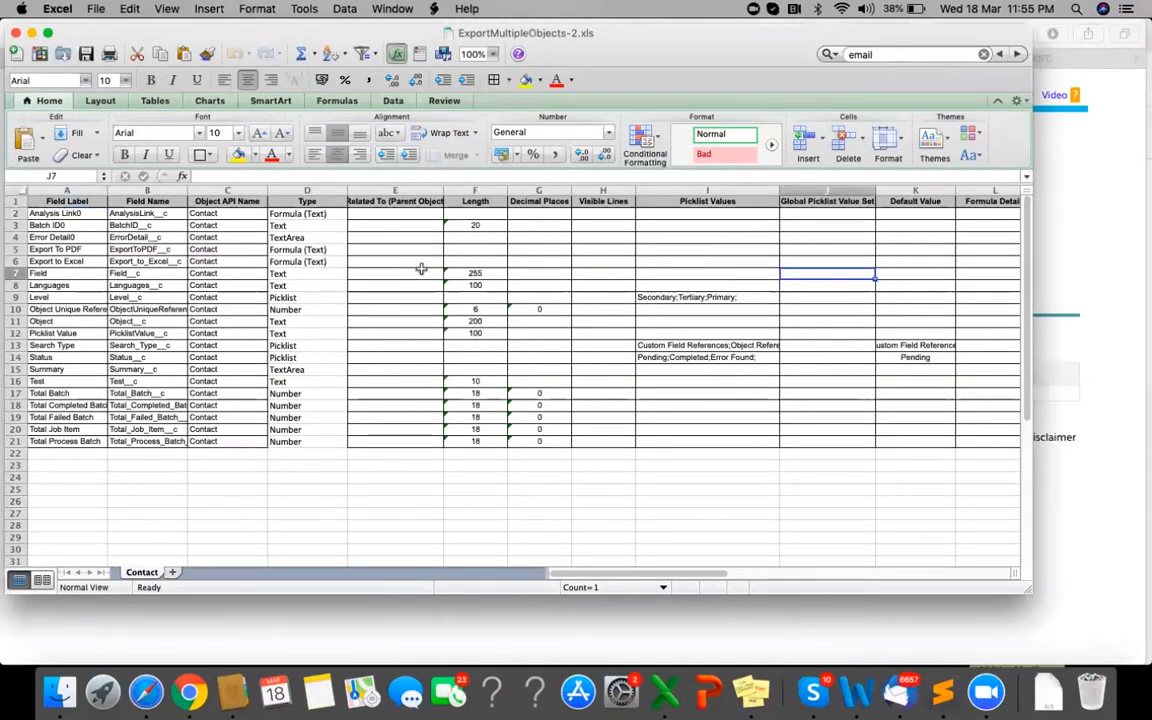
key("Right")
key("Right")
key("Right")
key("Right")
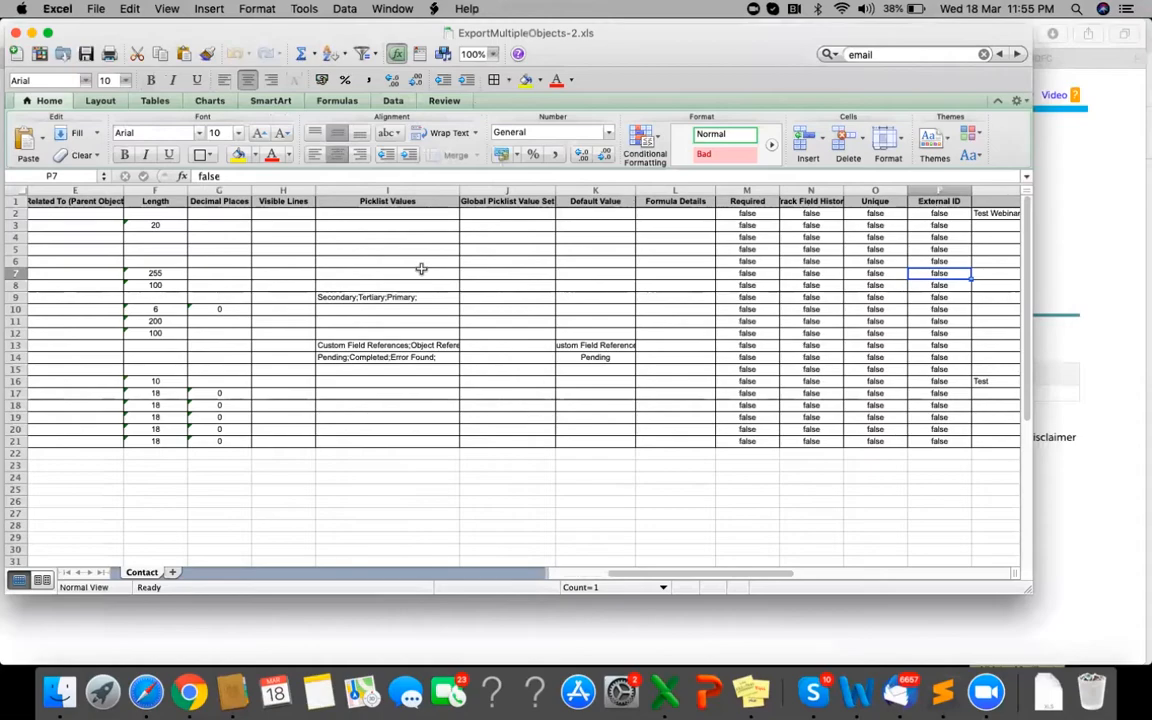
key("Right")
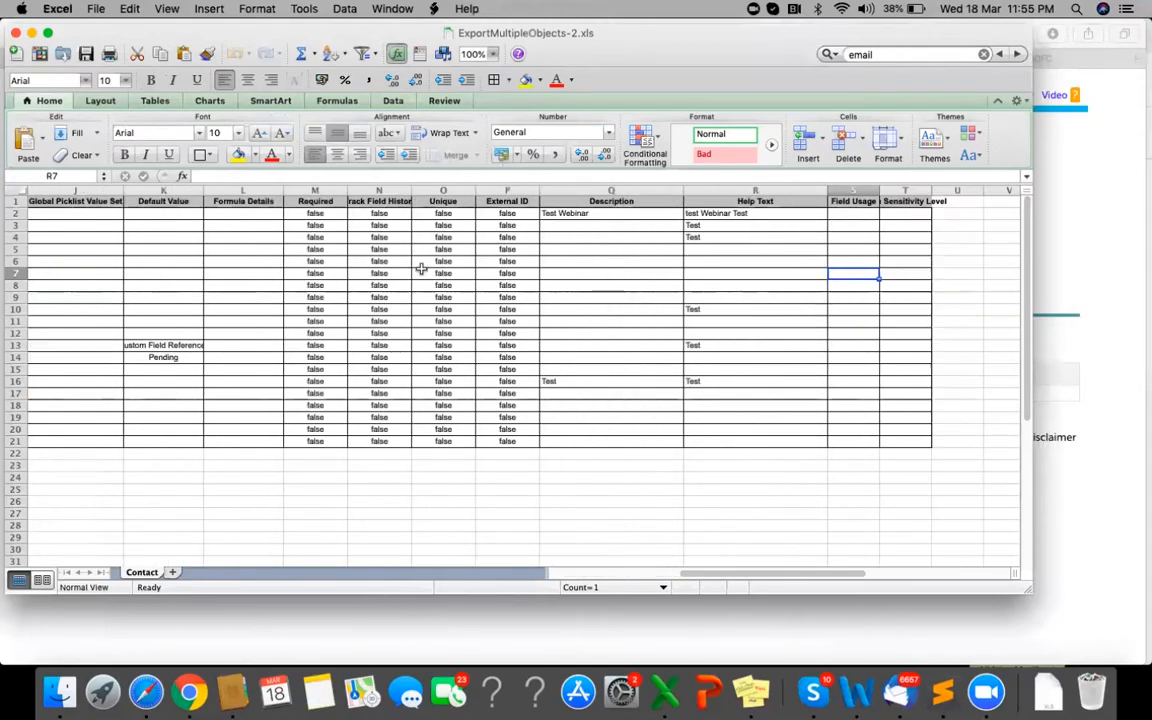
left_click(594, 226)
left_click(621, 213)
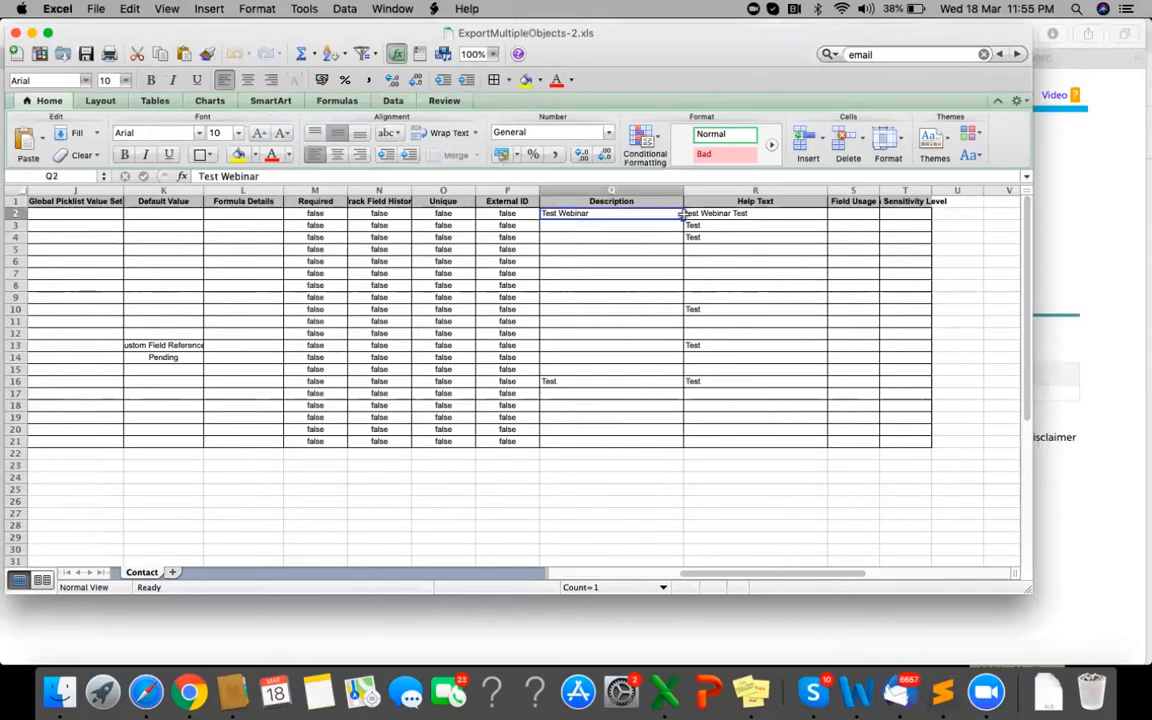
left_click_drag(683, 218, 676, 445)
- Fill the Help Text "test Webinar Test" from row 2 down to row 21 and save the workbook in its current format
left_click(781, 217)
left_click_drag(827, 219, 822, 442)
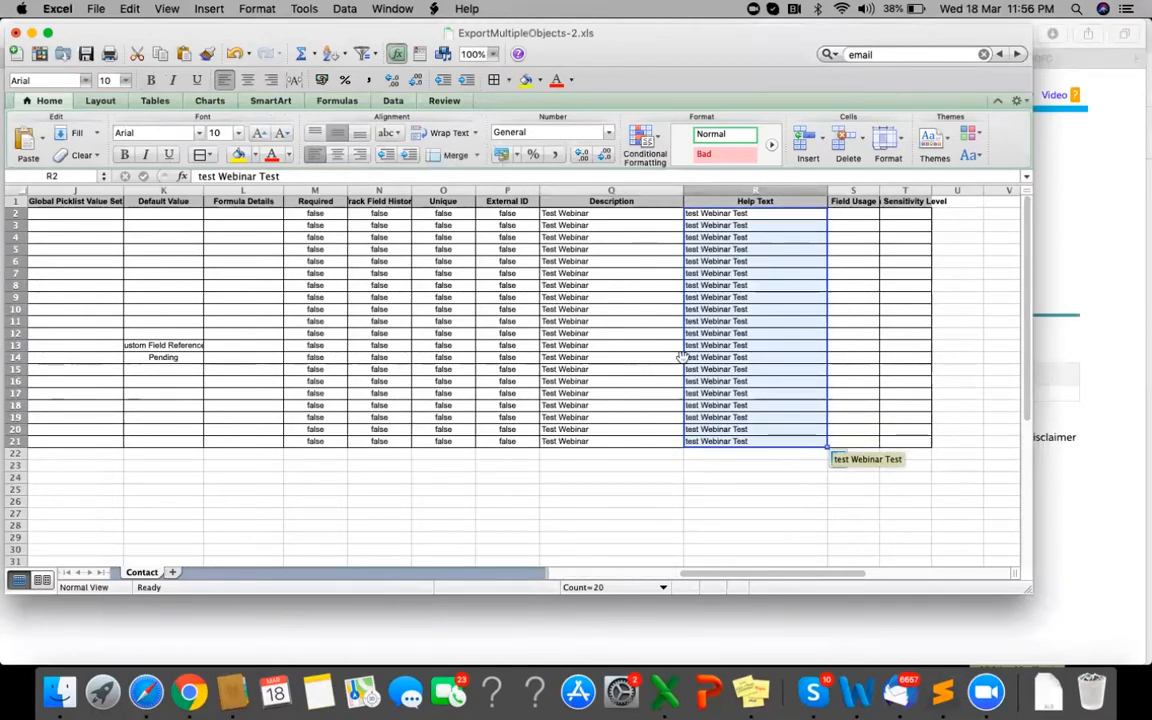
key("super+s")
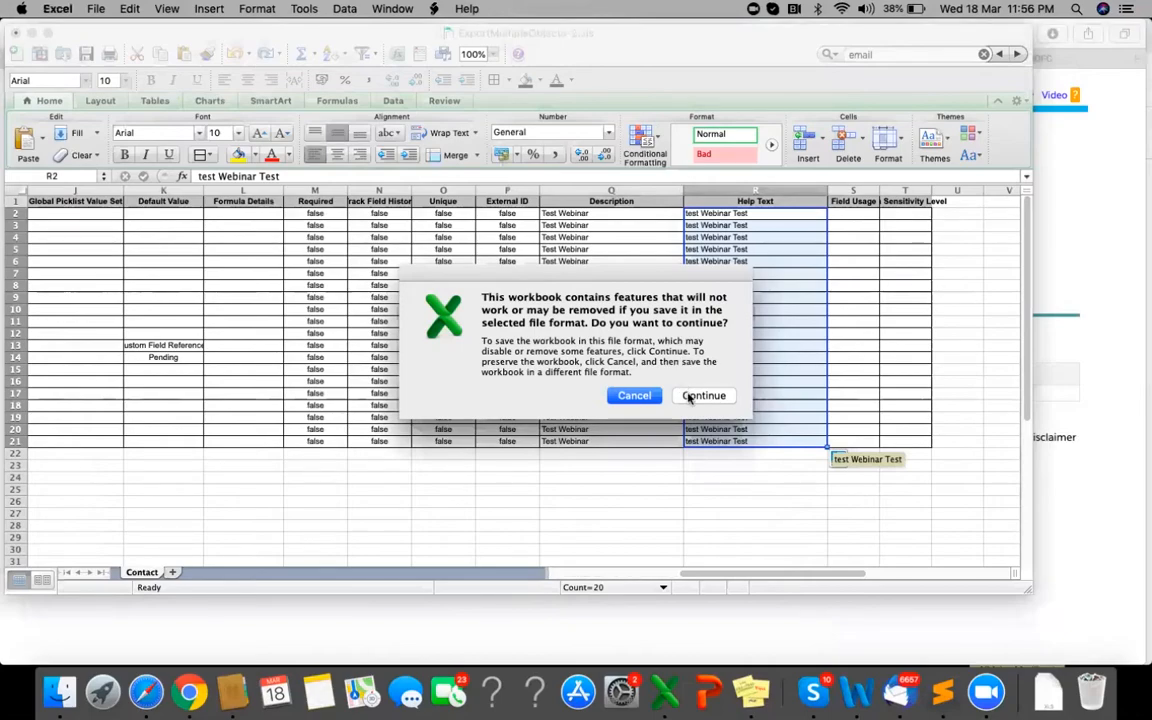
left_click(700, 396)
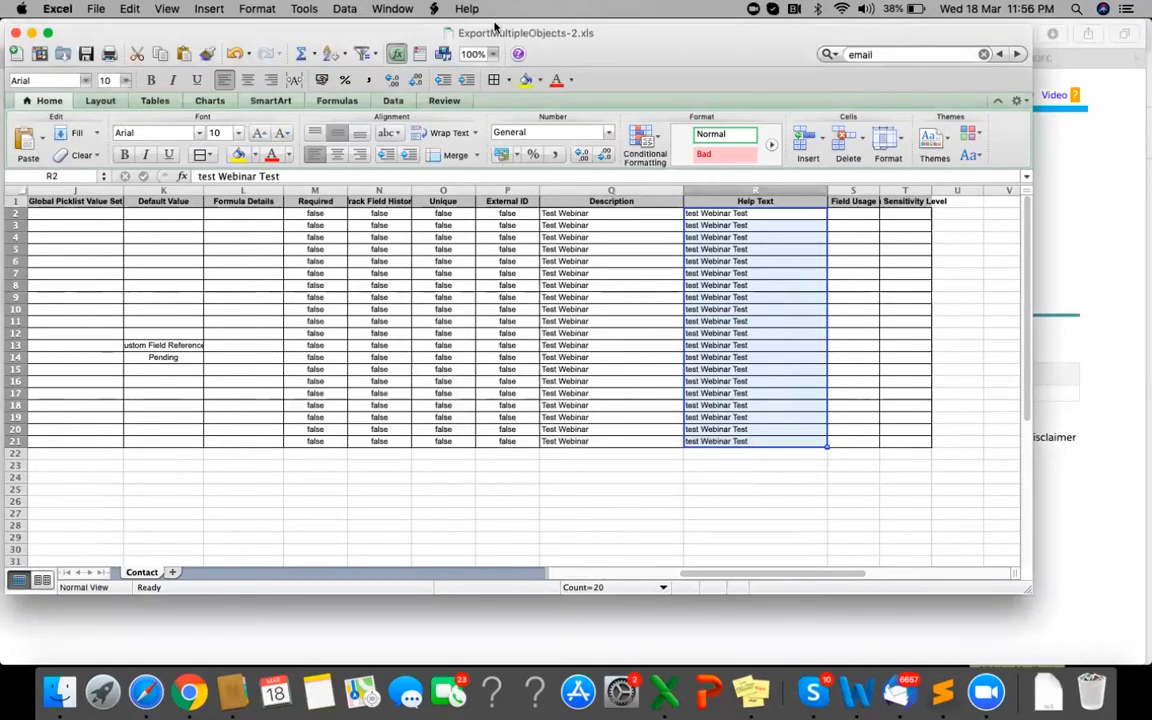
- Return to the Update Multiple Fields page in Safari and try to upload ExportMultipleObjects-2.xls
left_click(221, 626)
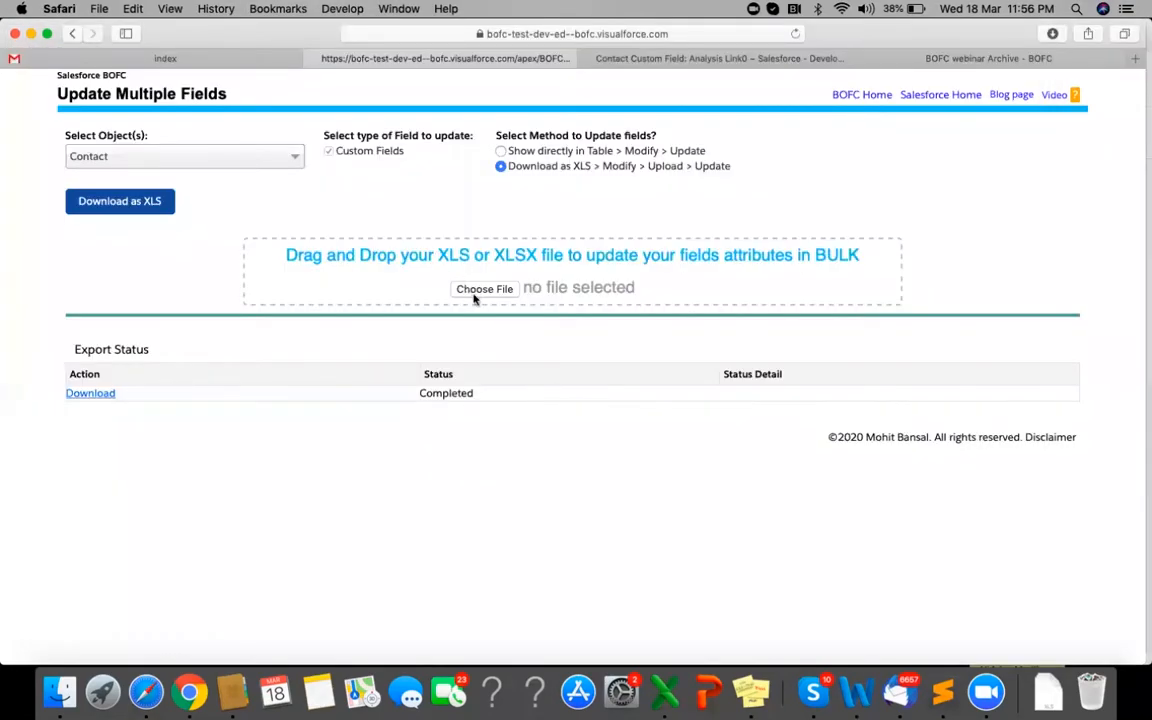
left_click(484, 289)
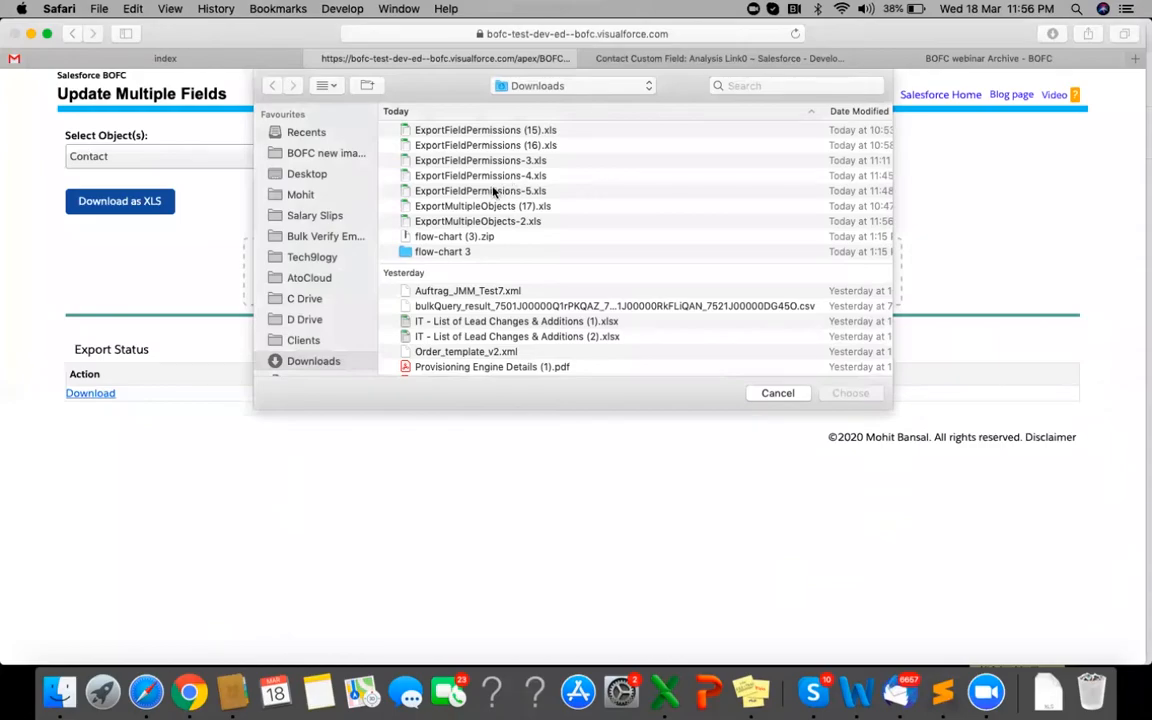
left_click(490, 221)
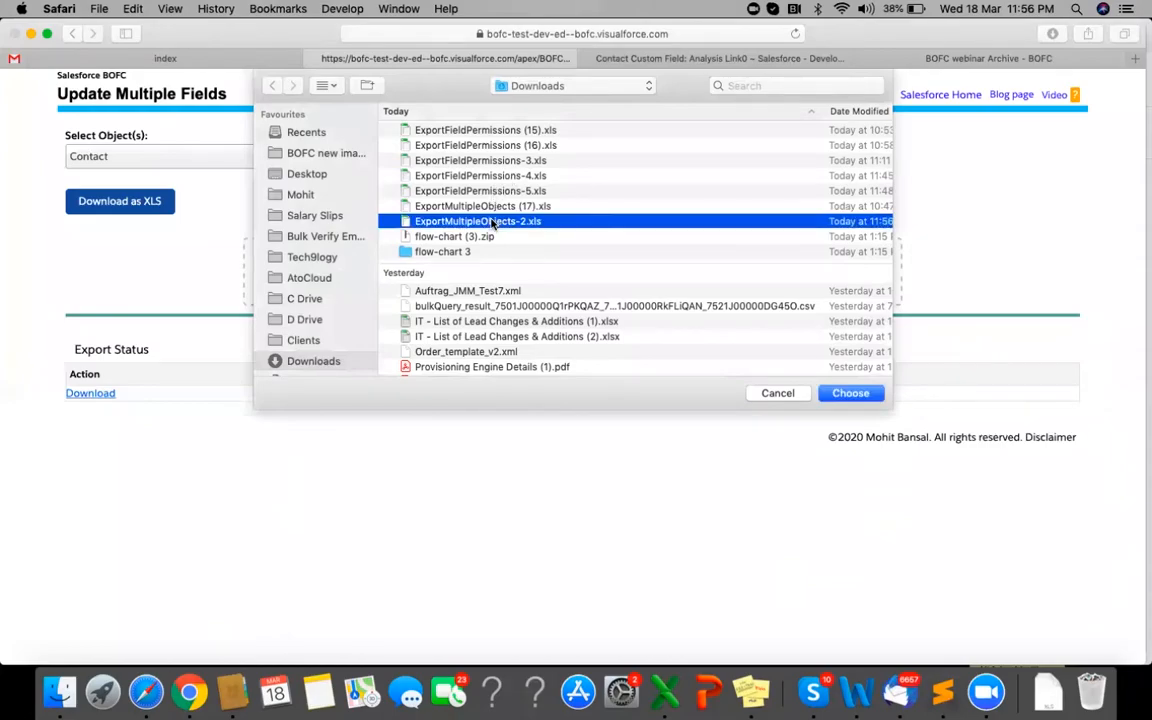
double_click(490, 221)
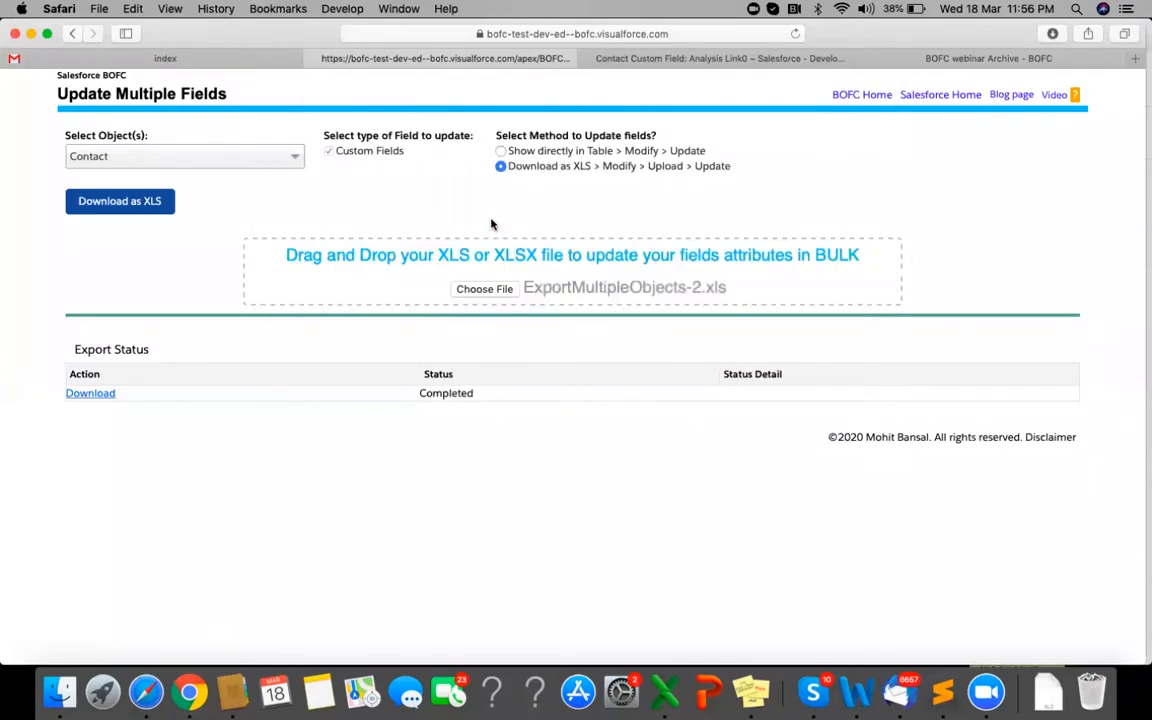
- Reload the page, select Download as XLS > Modify > Upload > Update and upload ExportMultipleObjects-2.xls from Downloads
left_click(421, 33)
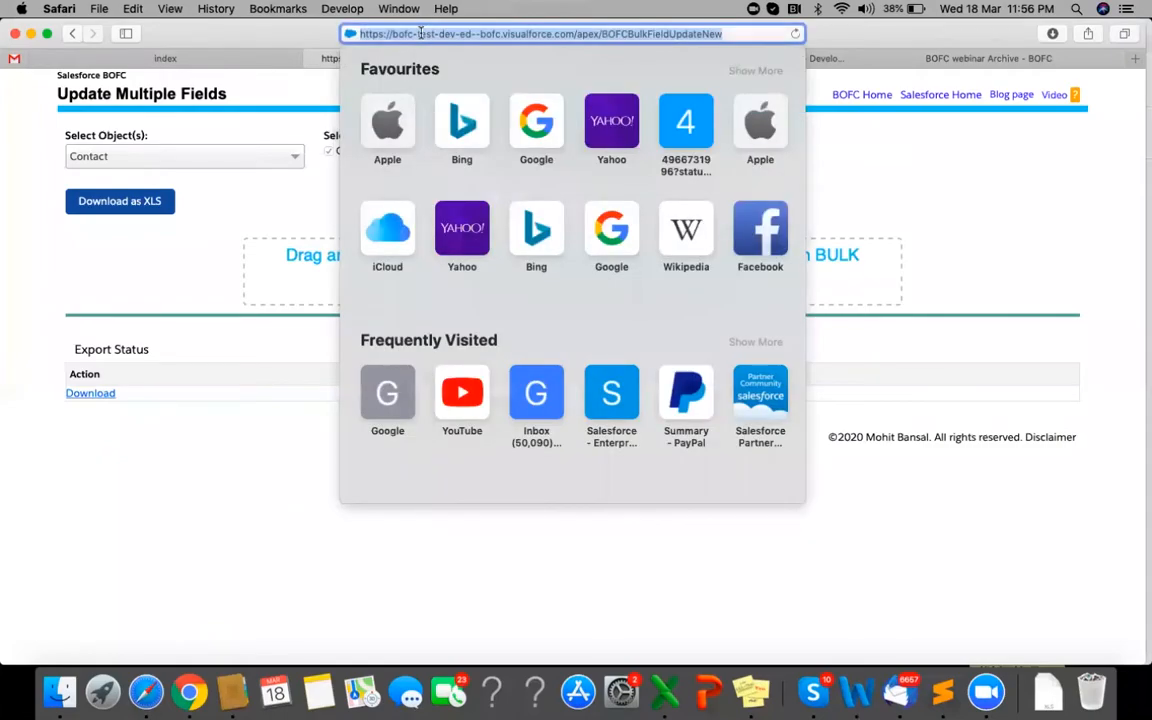
key("Return")
left_click(527, 170)
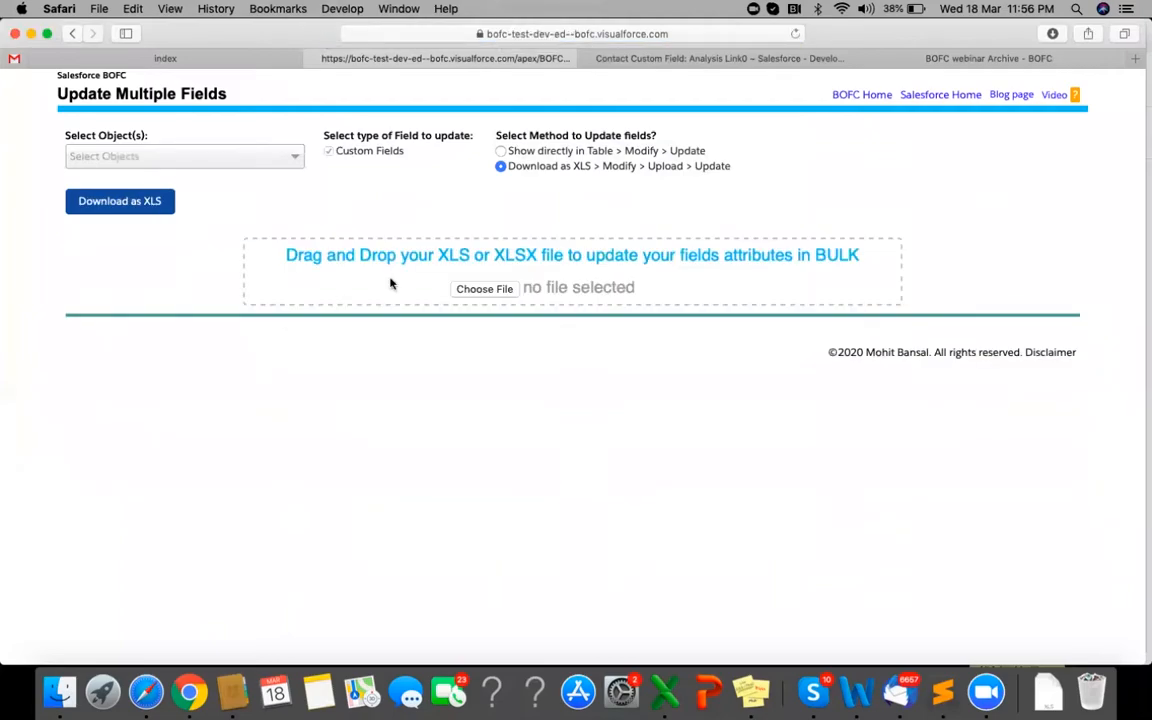
left_click(486, 289)
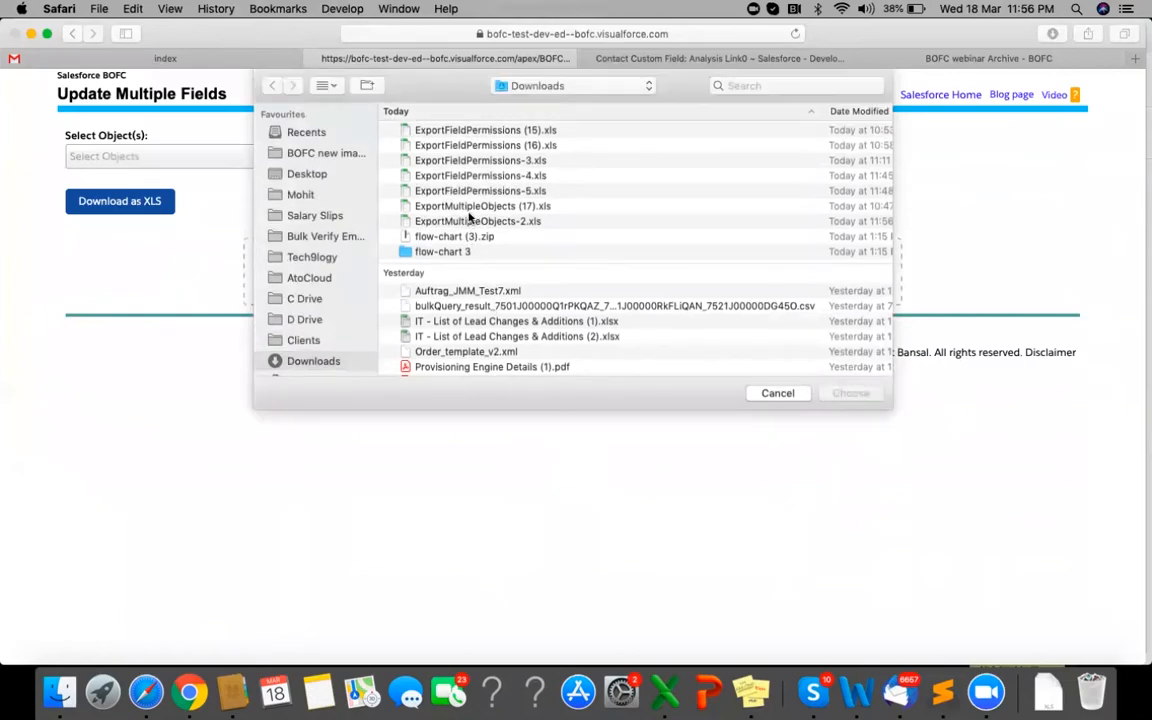
left_click(477, 224)
double_click(477, 224)
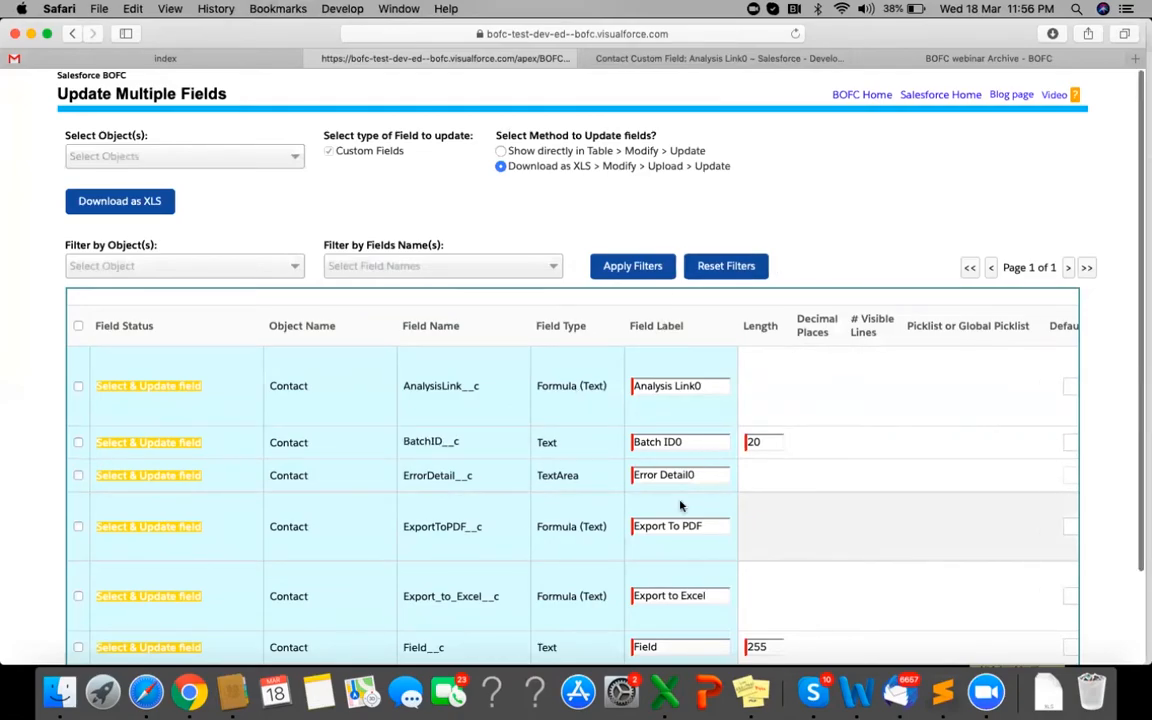
- Check the uploaded Description and Help Text values, select all Contact field rows and update the fields
scroll(880, 450, "right", 5)
scroll(895, 460, "right", 5)
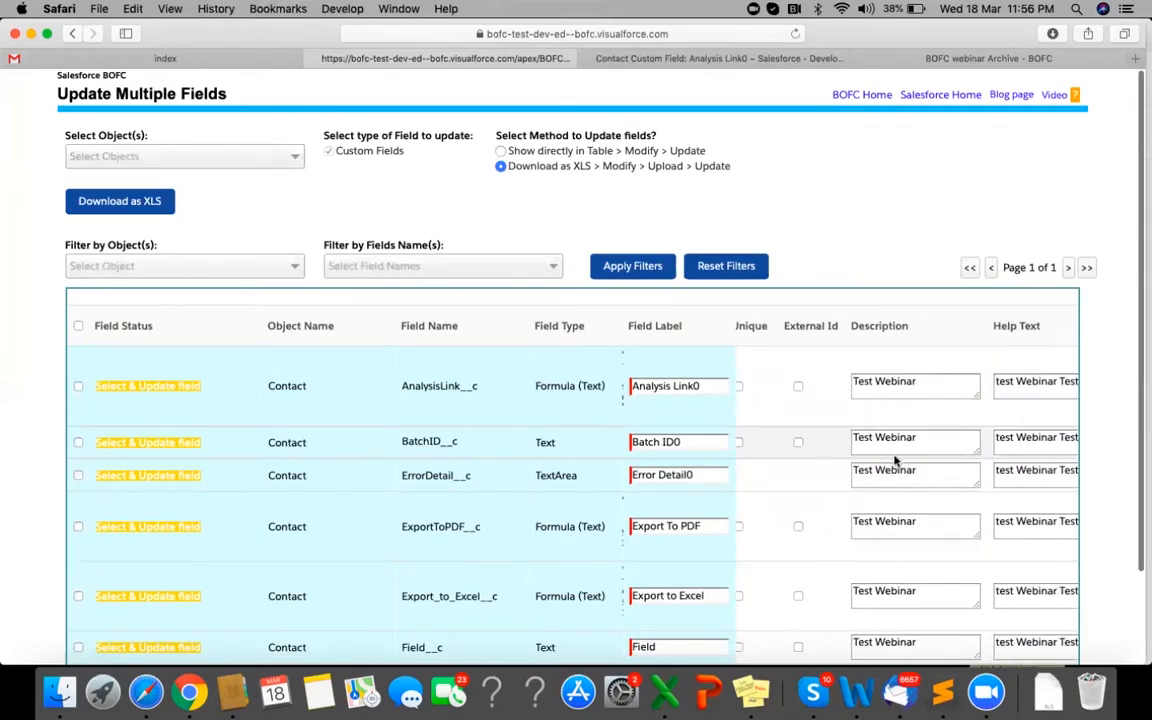
scroll(895, 460, "down", 1)
scroll(895, 460, "down", 5)
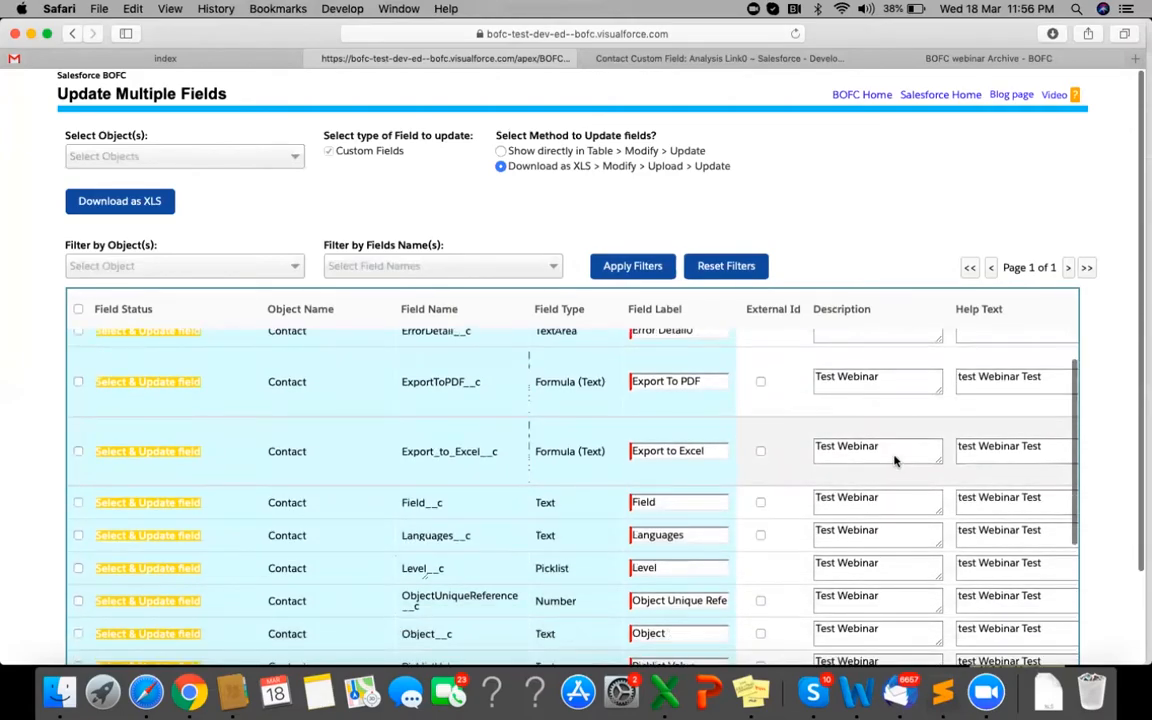
scroll(895, 455, "down", 4)
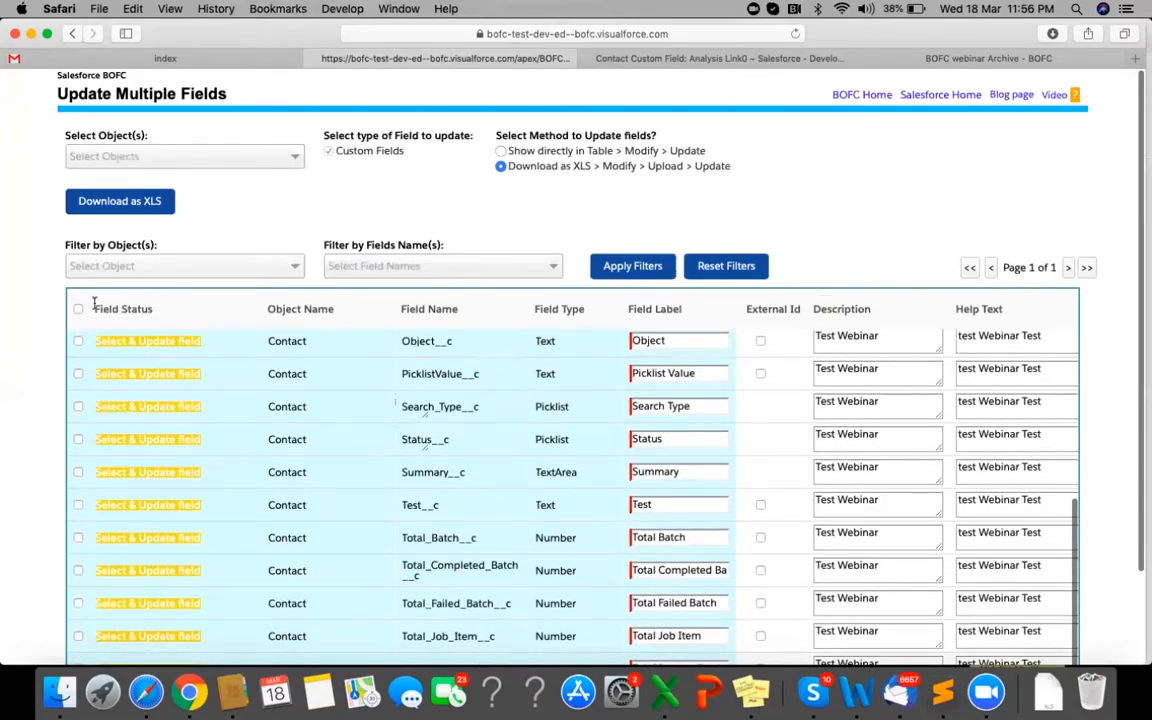
left_click(78, 309)
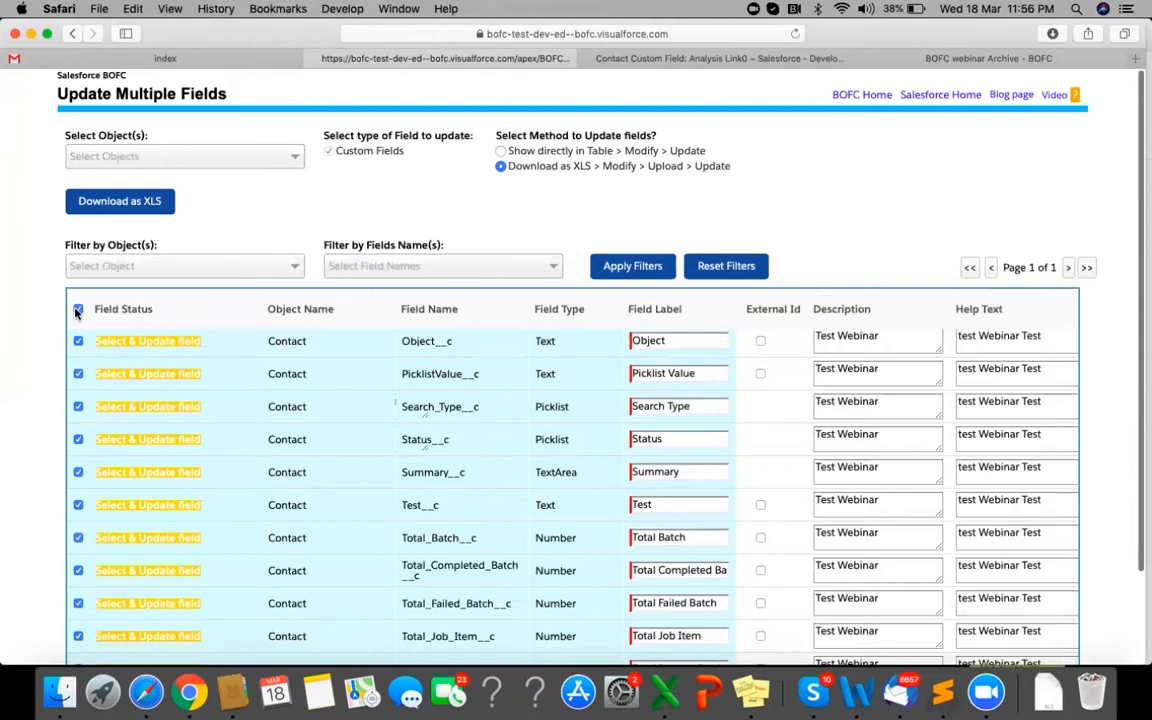
scroll(33, 437, "down", 3)
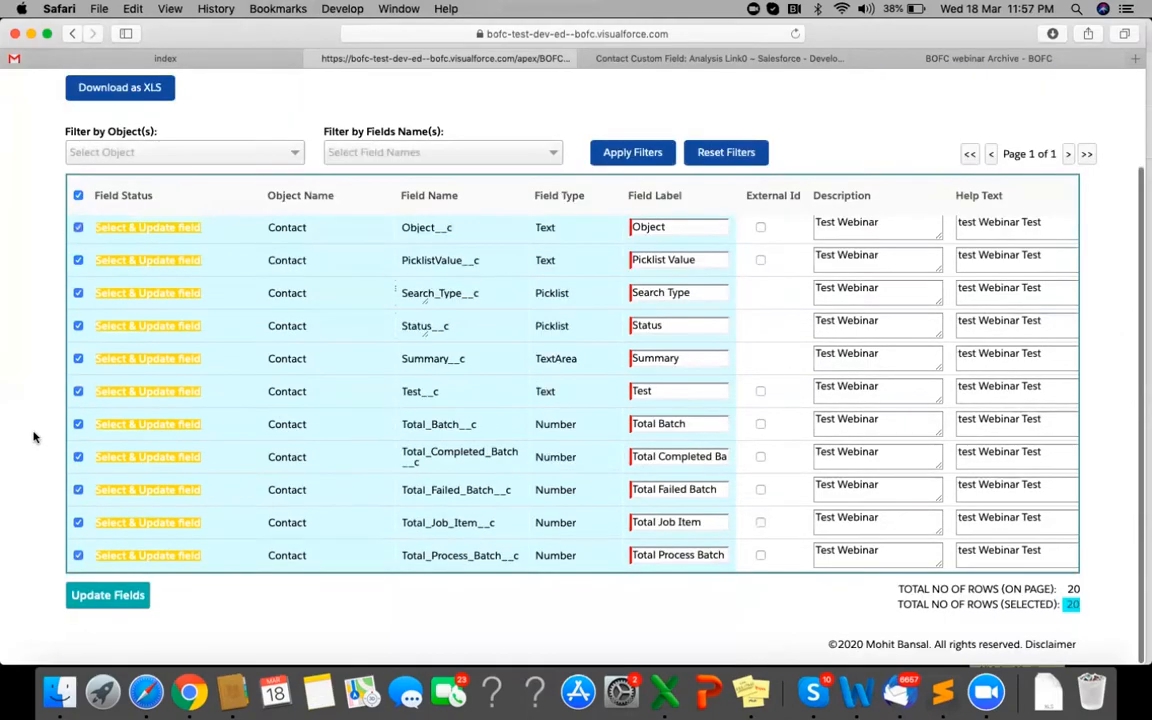
left_click(112, 597)
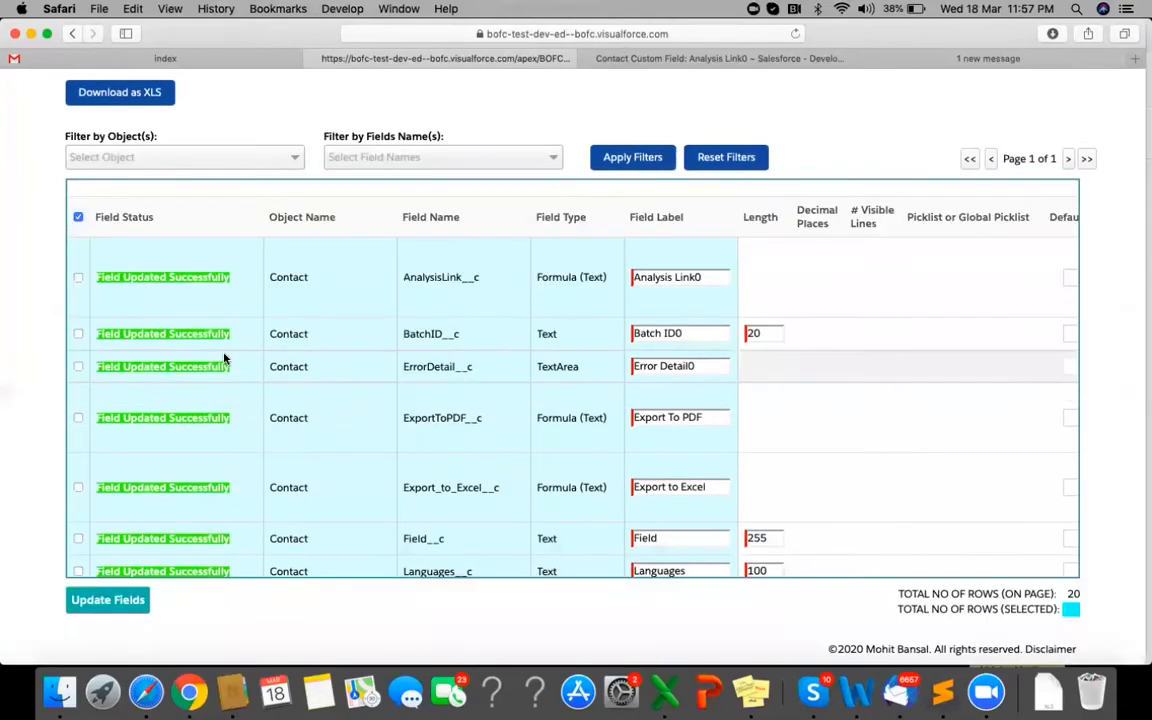
- Review the update status and attribute columns of all Contact fields in the table
scroll(224, 358, "down", 2)
scroll(740, 385, "down", 5)
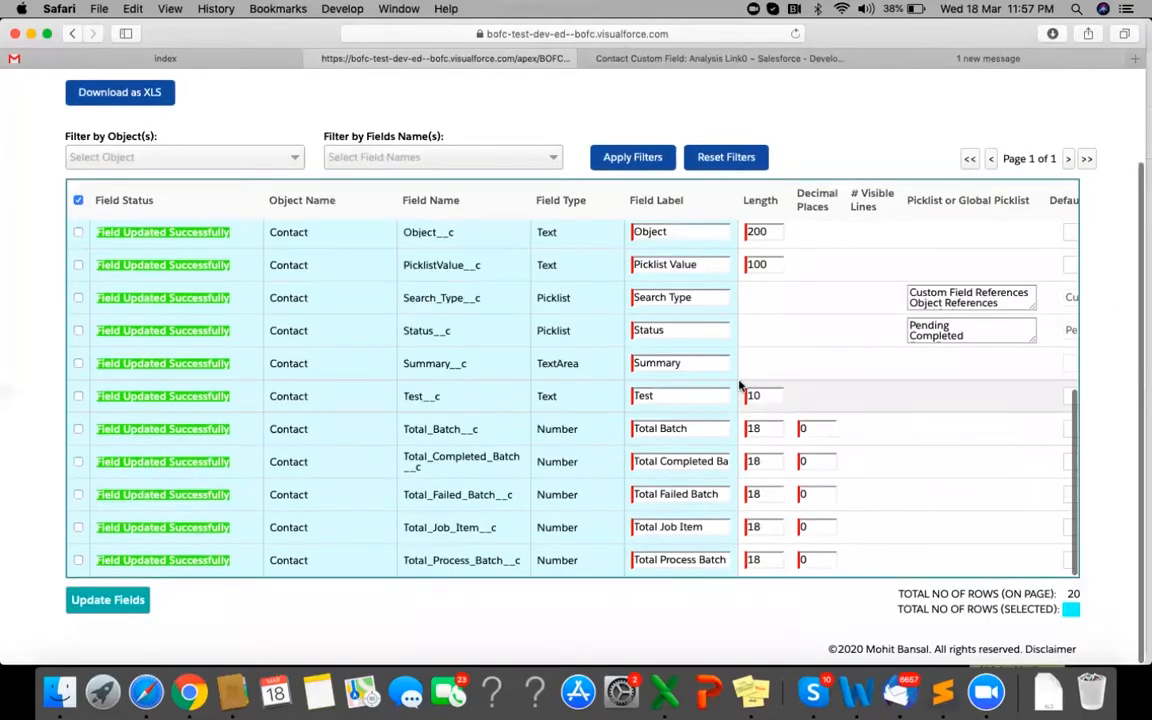
scroll(740, 385, "right", 10)
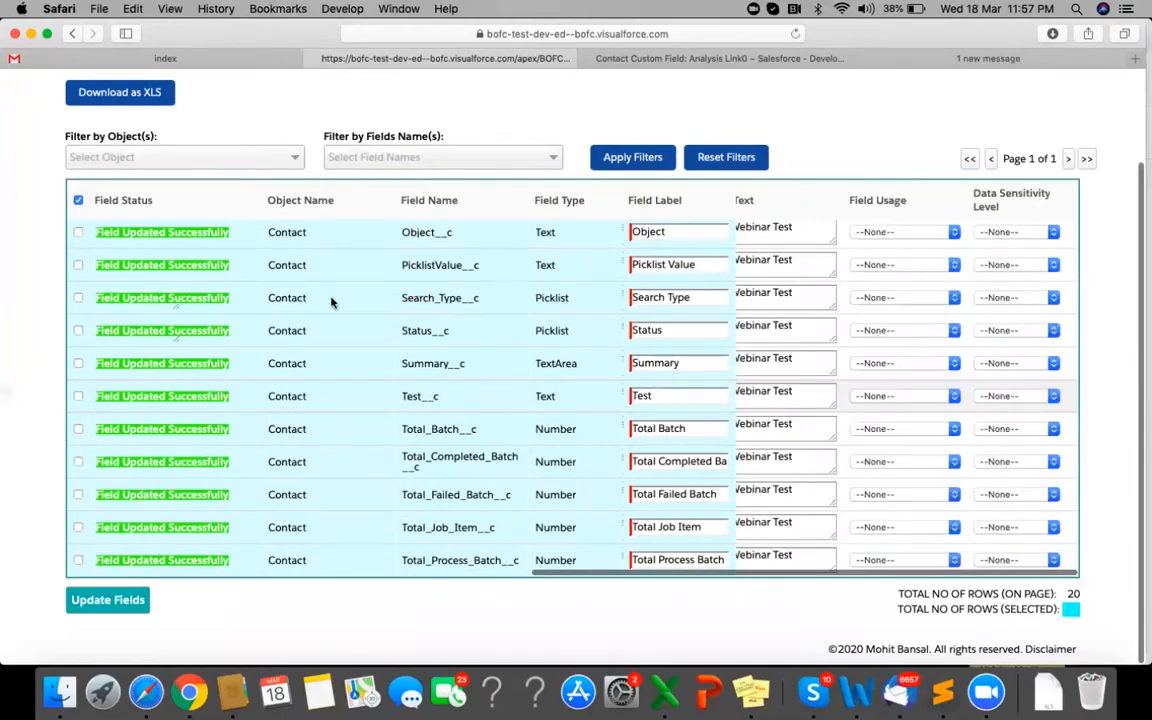
scroll(303, 361, "up", 3)
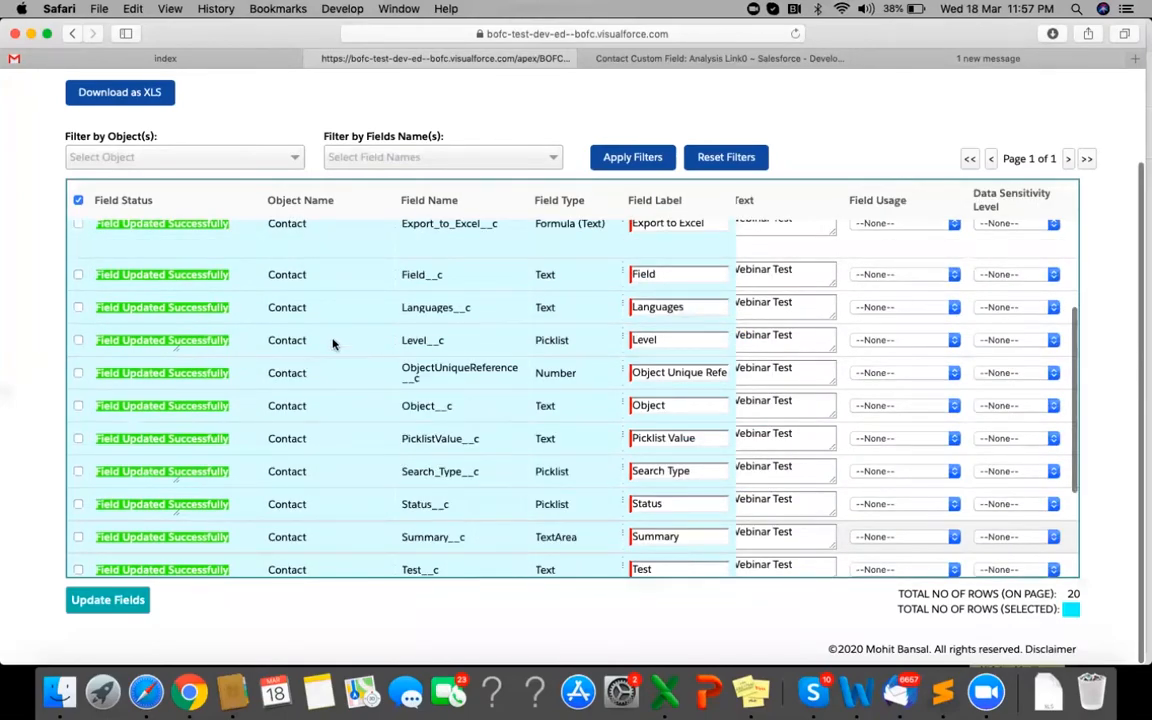
scroll(334, 339, "up", 5)
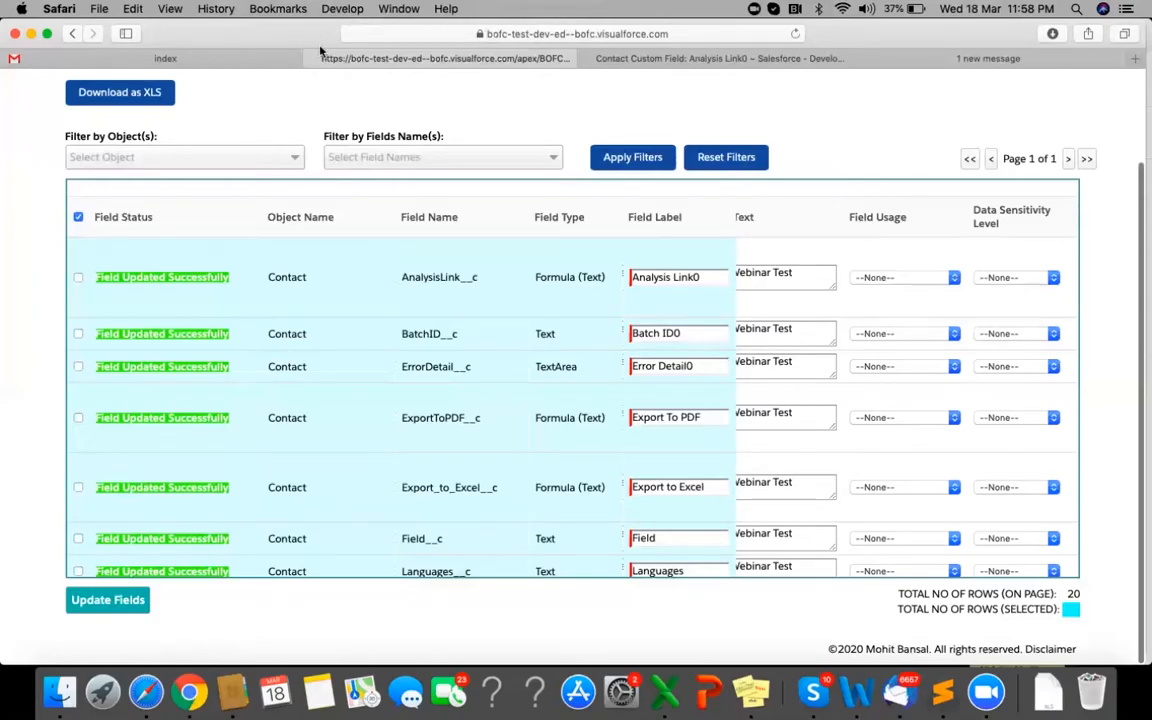
- Switch to the slide presentation in Chrome and find the slide on bulk updating validation rules
left_click(189, 692)
scroll(88, 414, "down", 4)
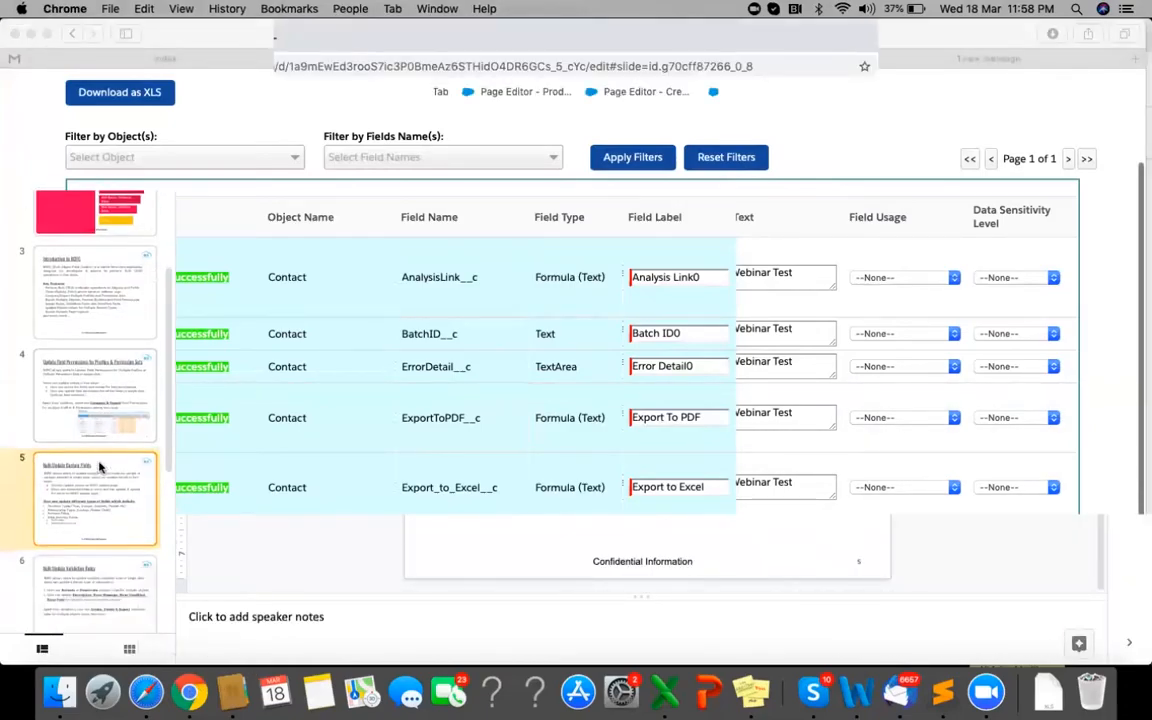
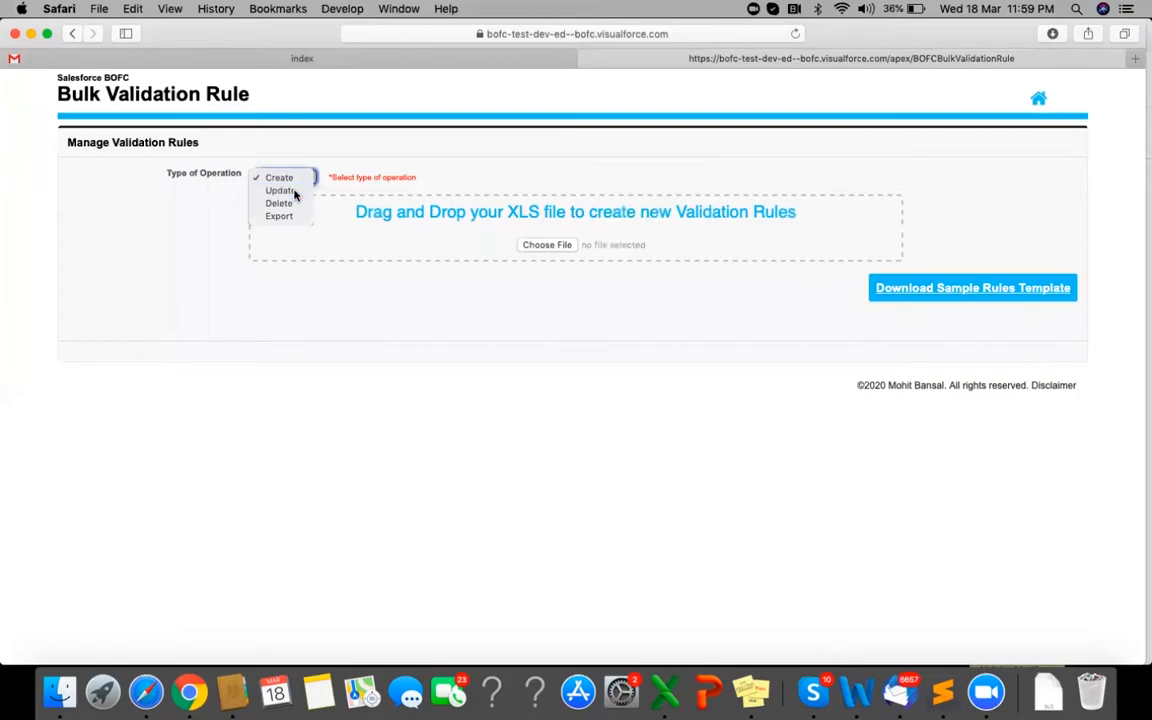
- Set the validation rule operation to Update, choose the Account, Asset and Test 1 objects, and fetch their existing rules
left_click(296, 190)
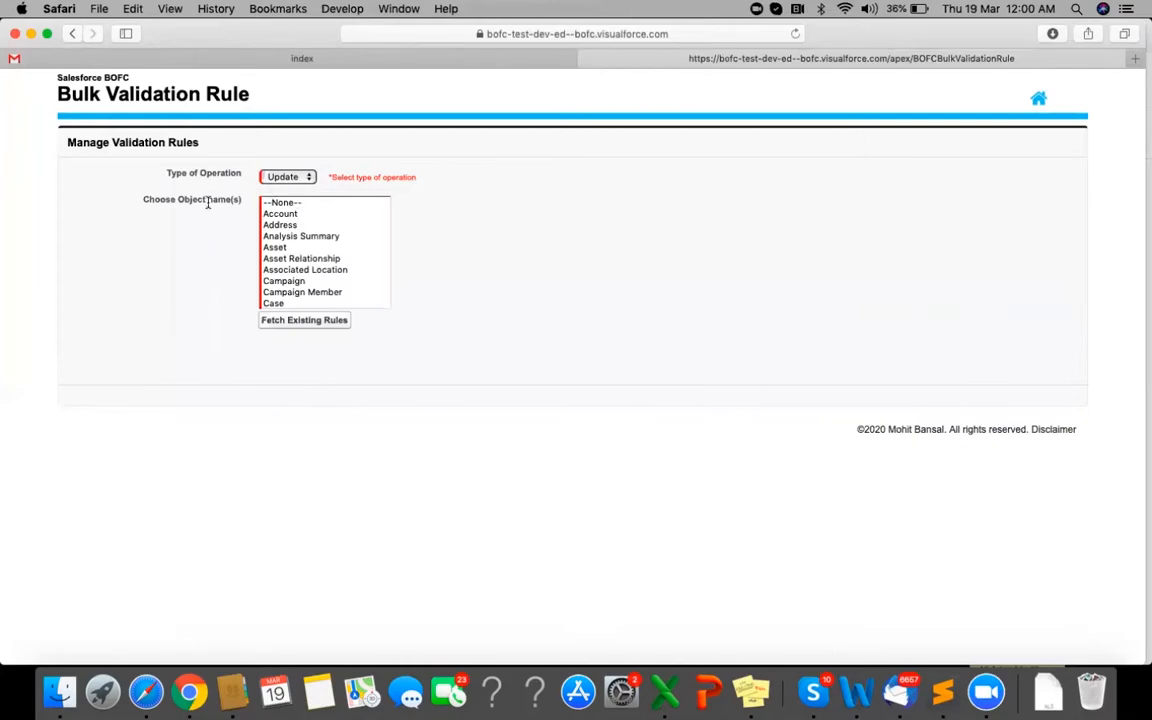
left_click(287, 216)
left_click(290, 248, "super")
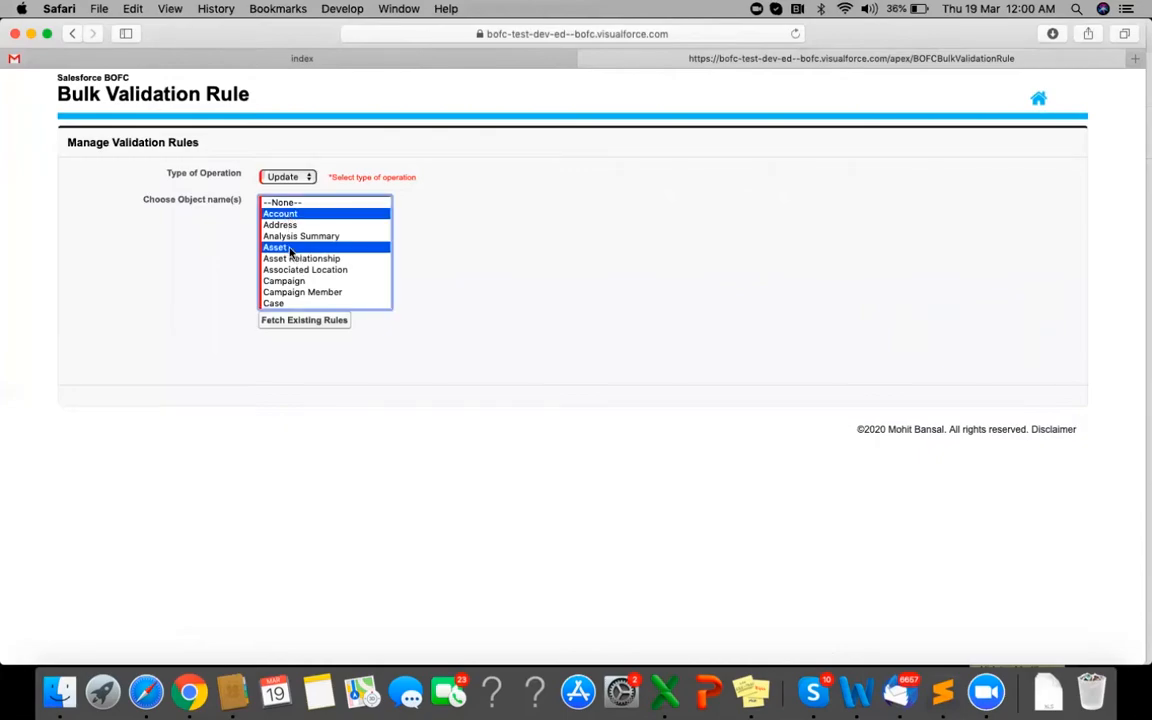
scroll(305, 268, "down", 3)
scroll(306, 270, "down", 20)
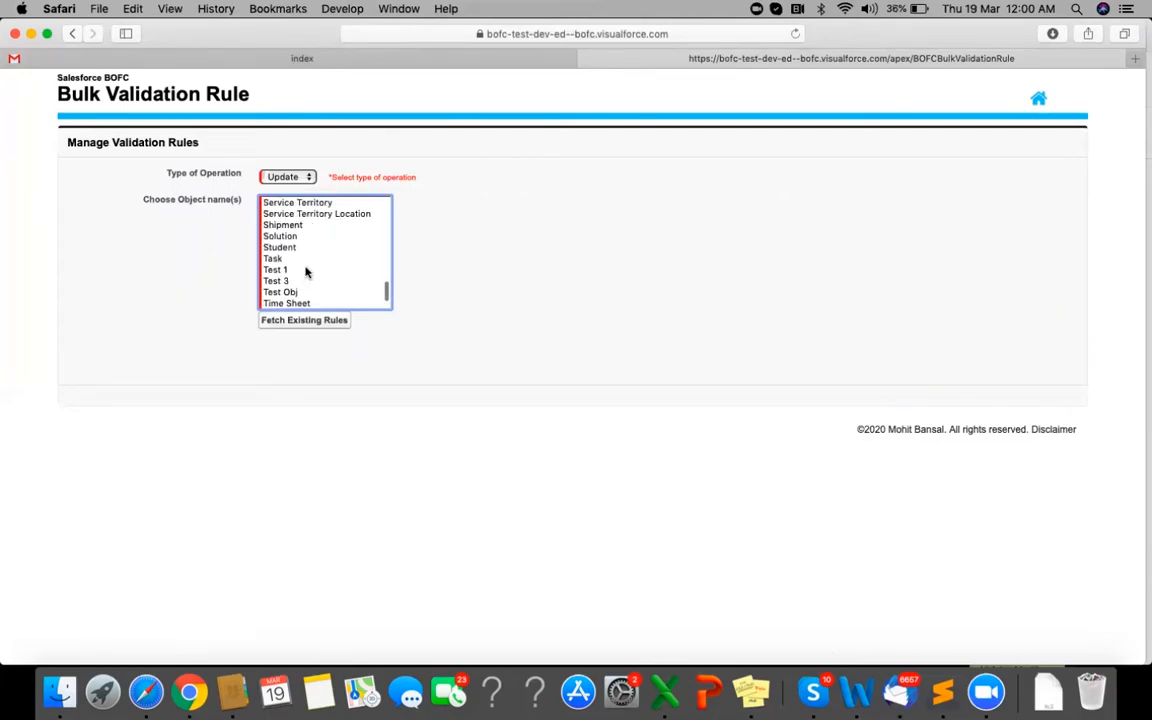
left_click(306, 270, "super")
left_click(279, 321)
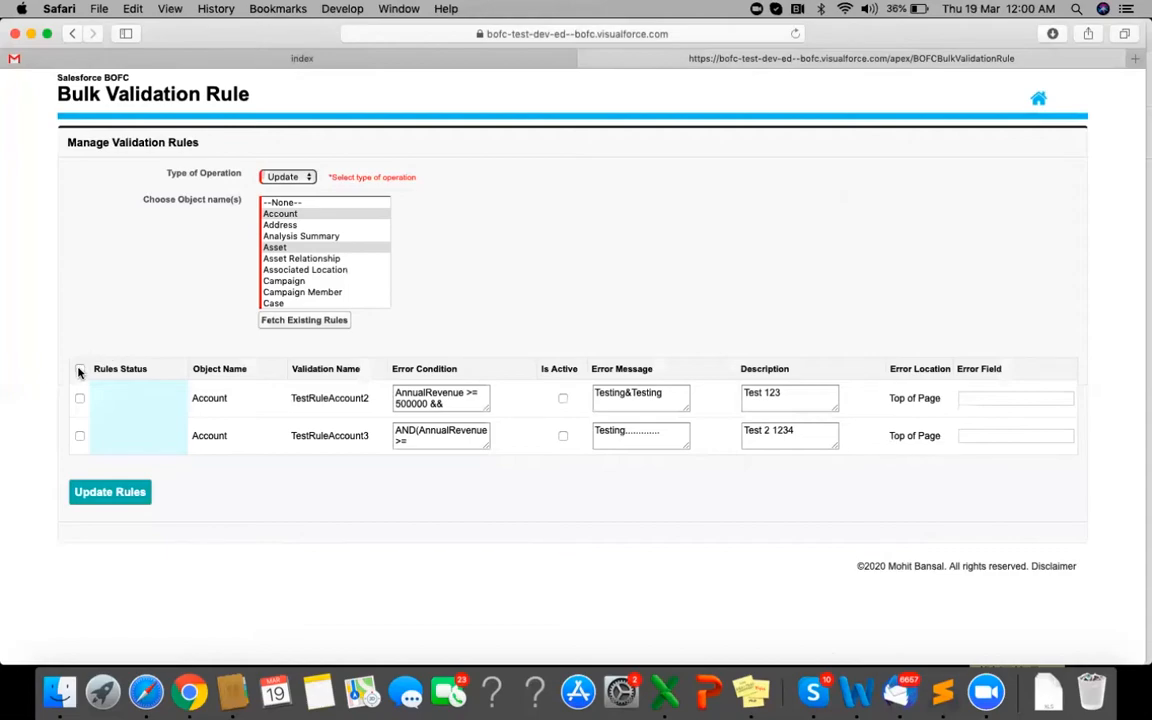
- Activate TestRuleAccount2 and TestRuleAccount3 and set their error messages to "Test Webinar 1" and "Test Webinar 2"
left_click(563, 399)
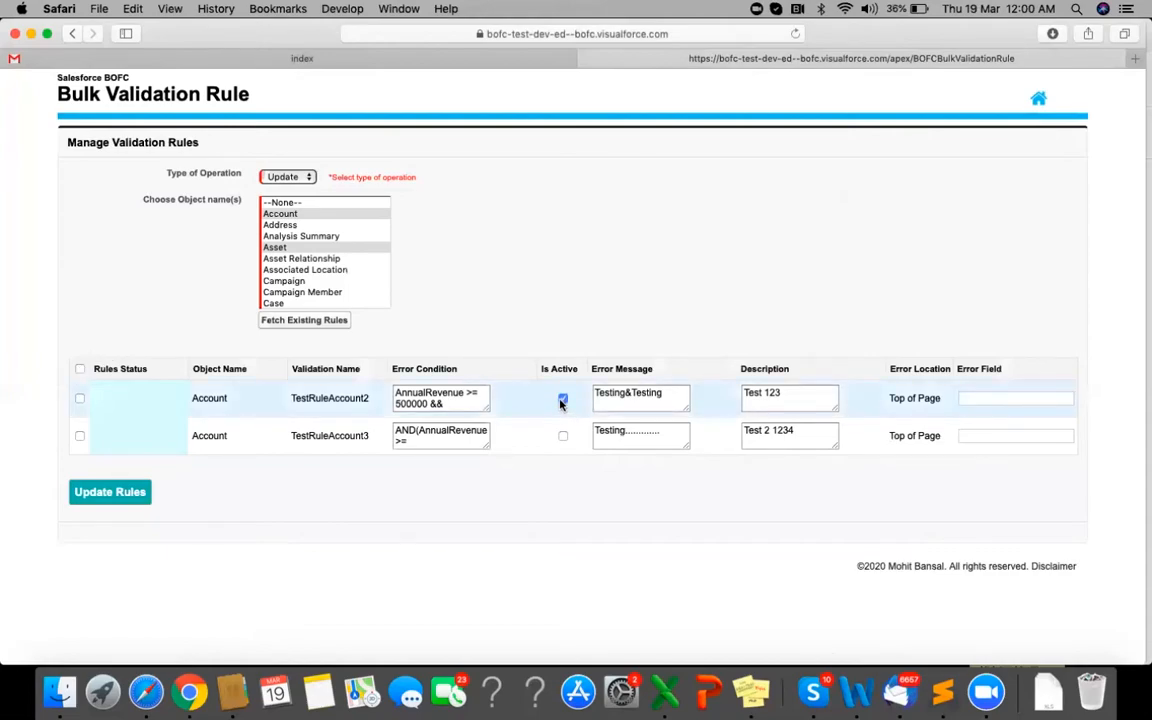
left_click(563, 437)
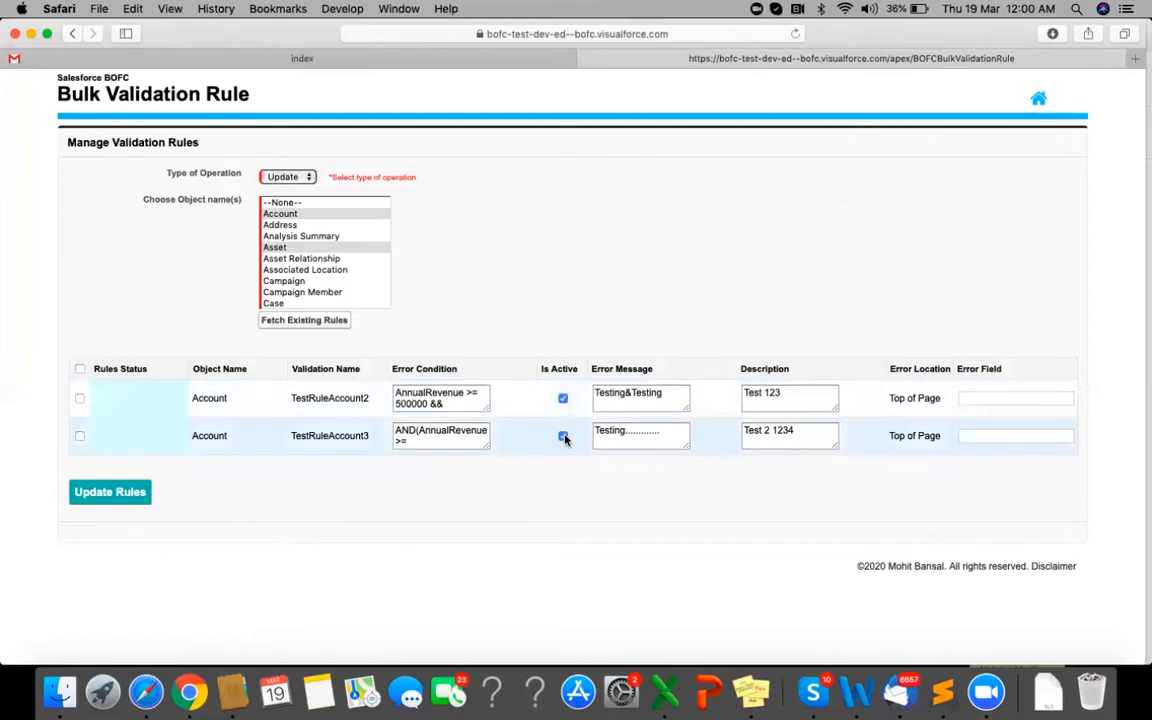
left_click(674, 400)
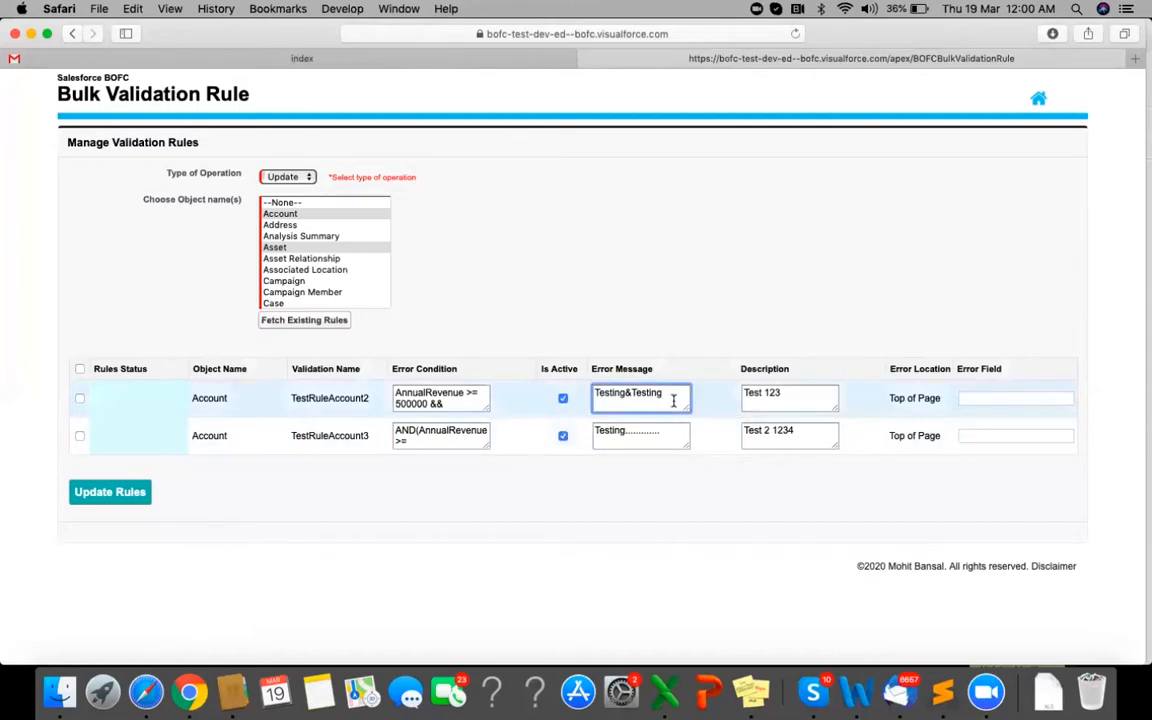
key("super+a")
type("Ts")
type("st Webinar")
type(" 1")
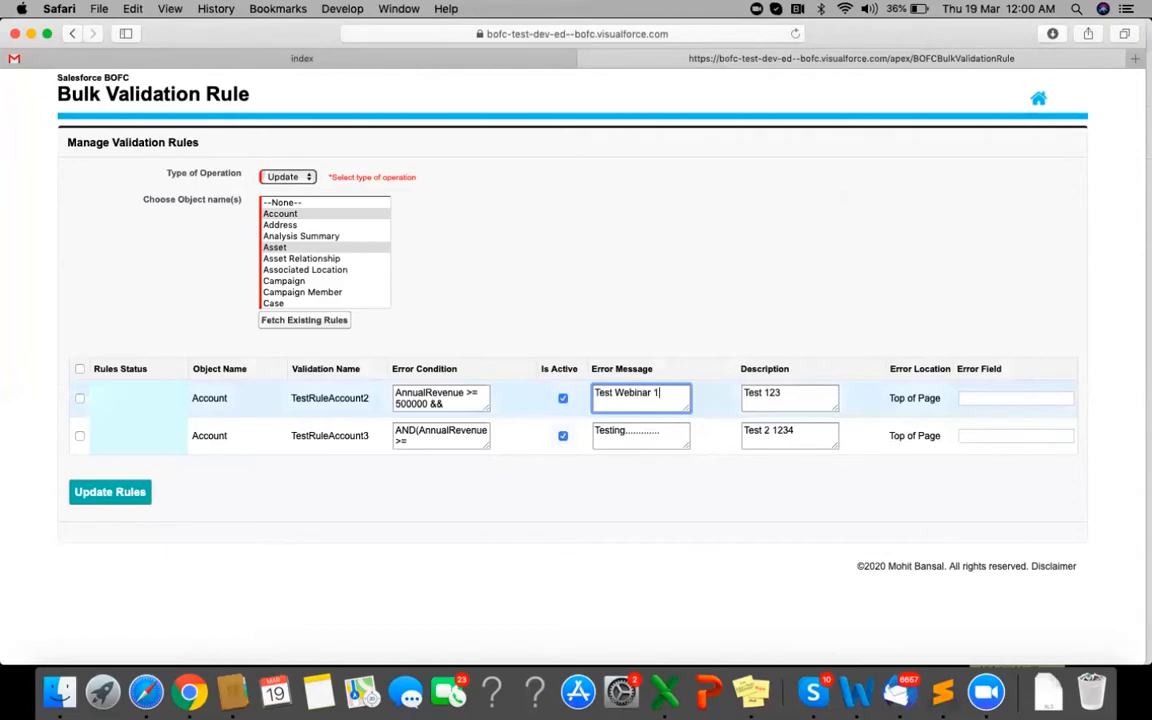
left_click(663, 432)
key("super+a")
type("Test ")
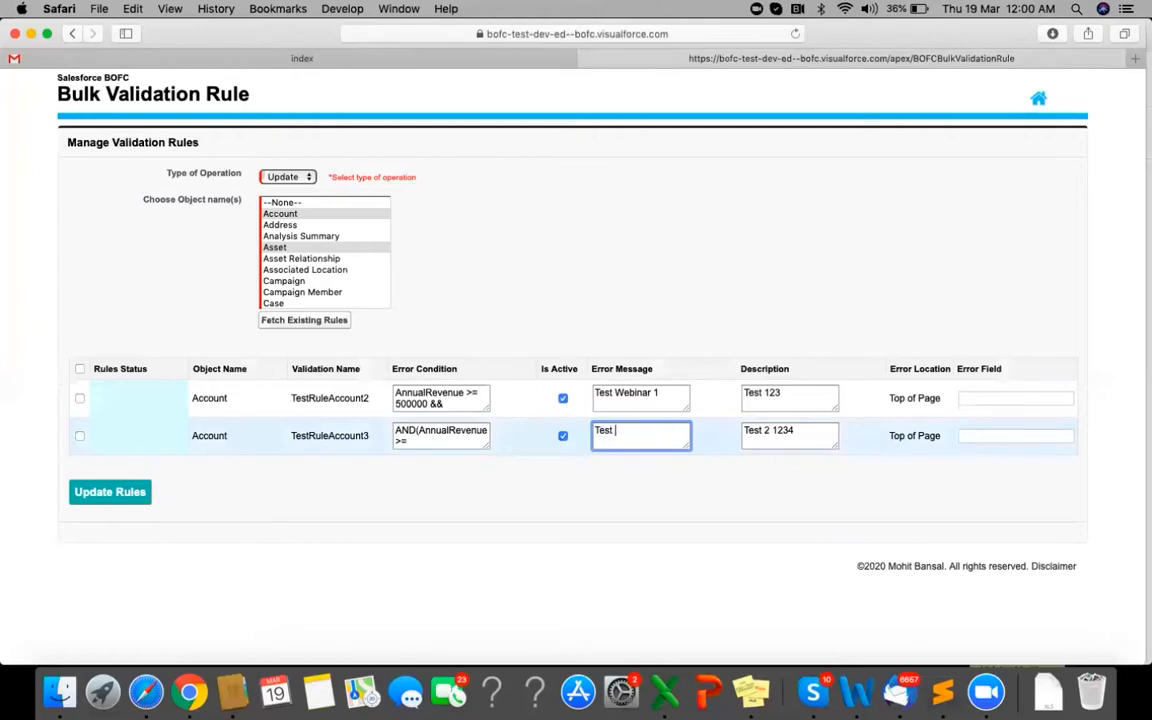
type("Webinar 2")
- Set the descriptions of TestRuleAccount2 and TestRuleAccount3 to "test Desc" and "test desc", then select both rules and update them
left_click(802, 399)
key("super+a")
type("test")
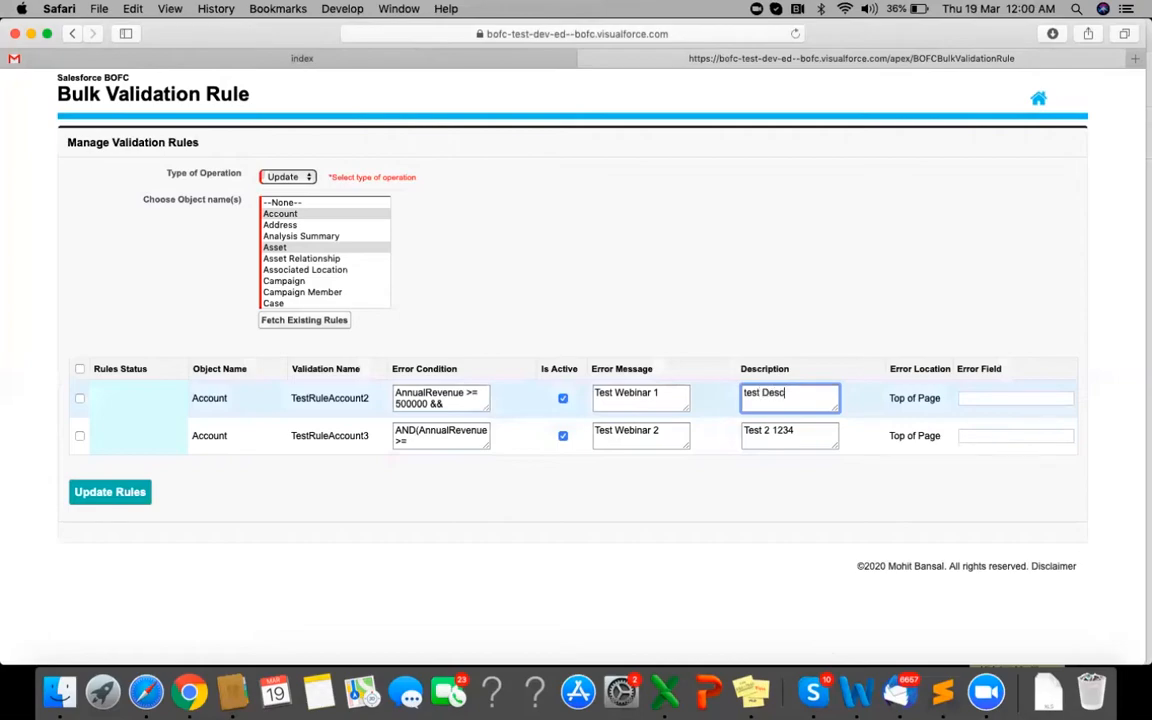
left_click(771, 437)
key("super+a")
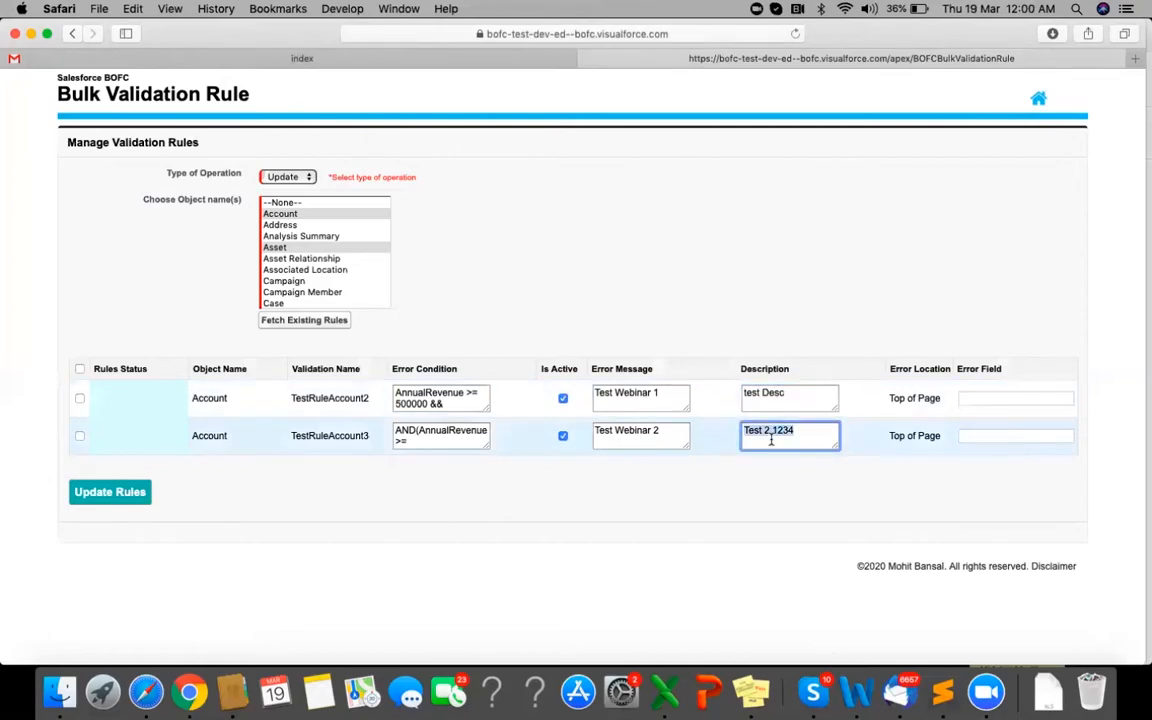
type("test desc")
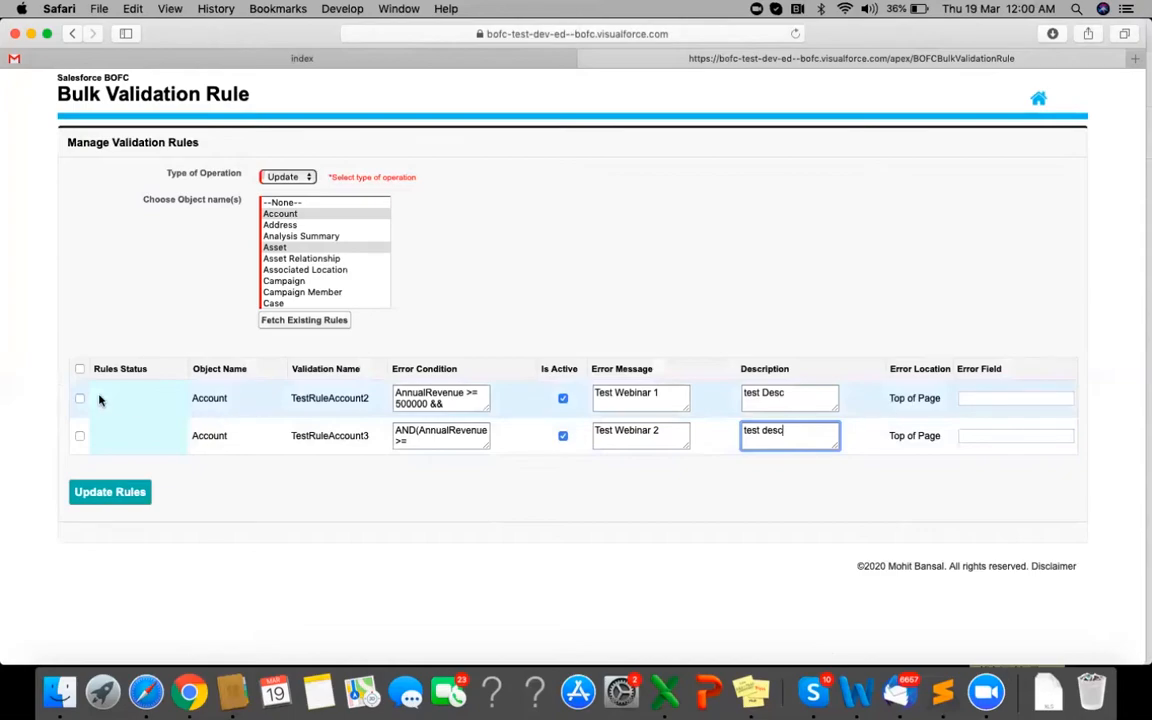
left_click(79, 369)
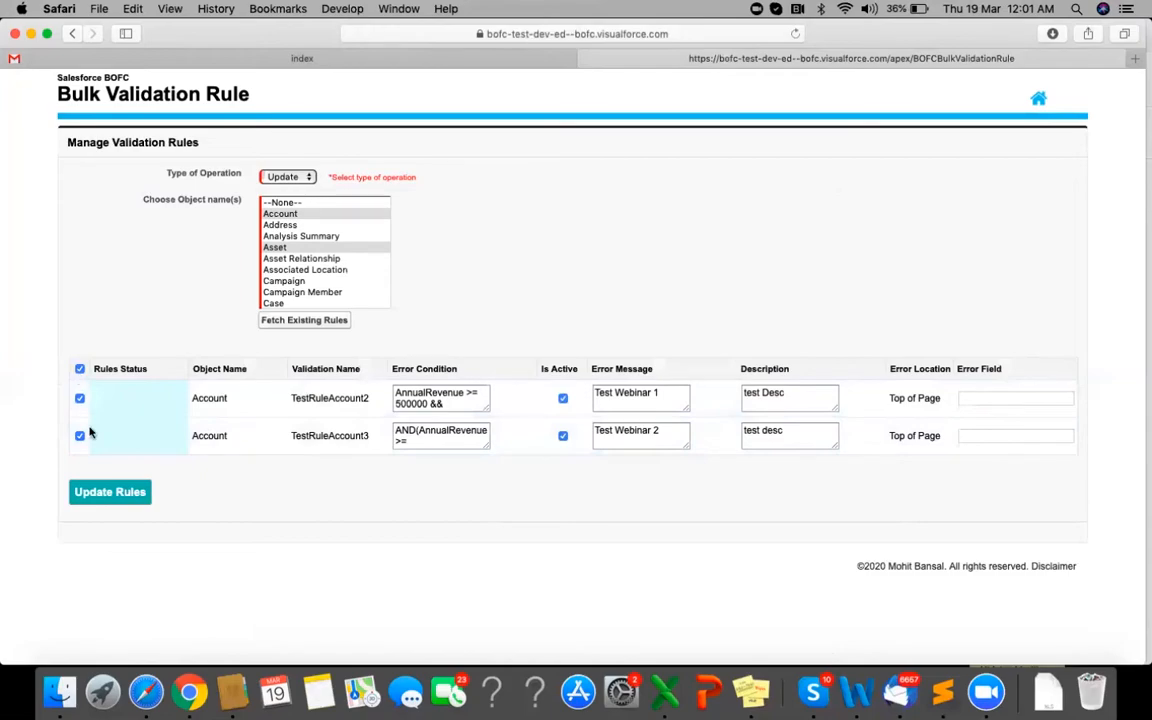
left_click(105, 498)
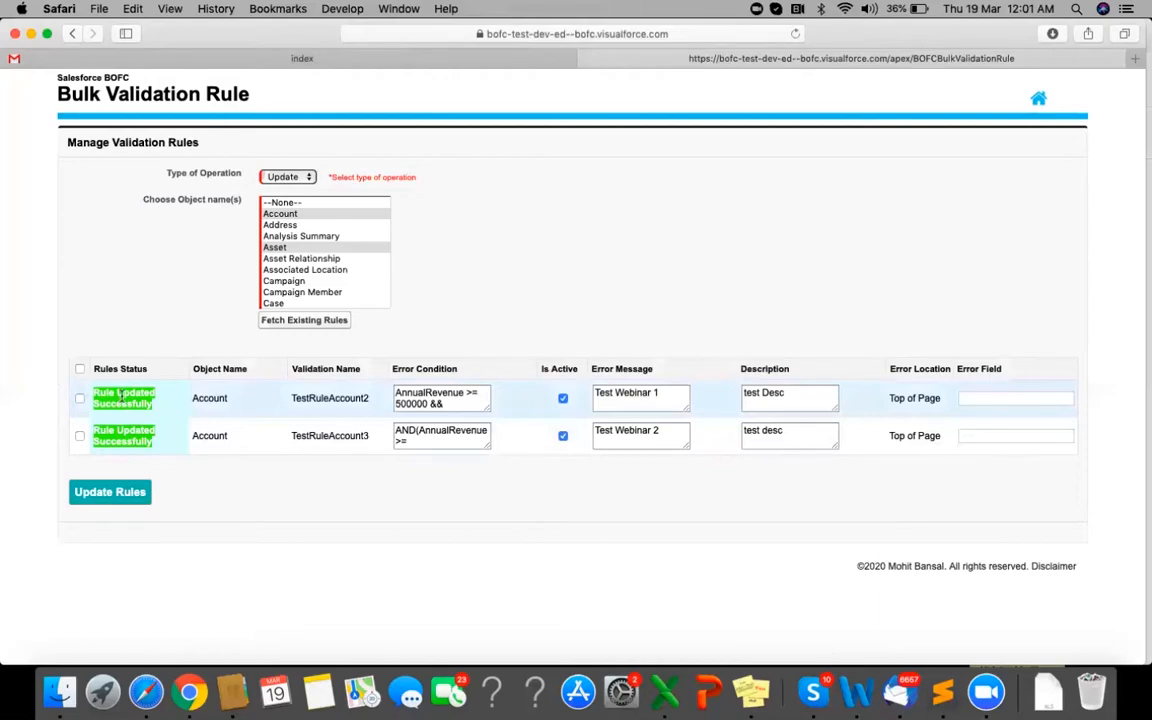
- Open the Account validation rules in Salesforce Setup and check the updated error messages and active status
left_click(450, 61)
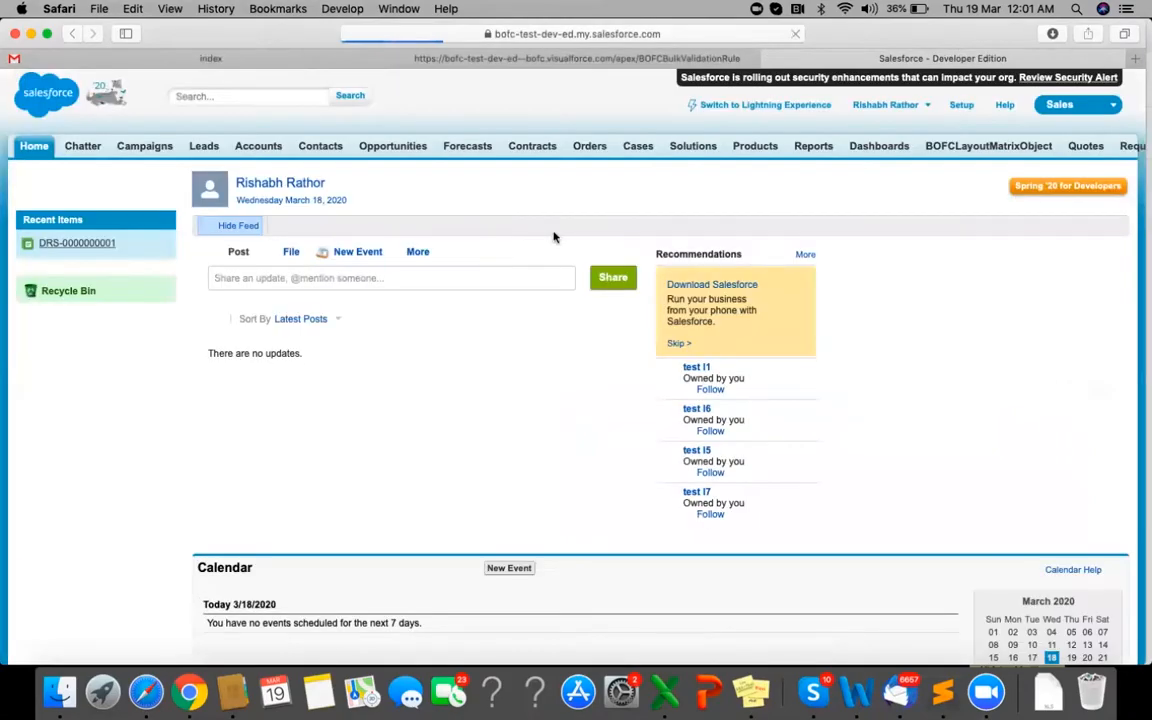
left_click(960, 106)
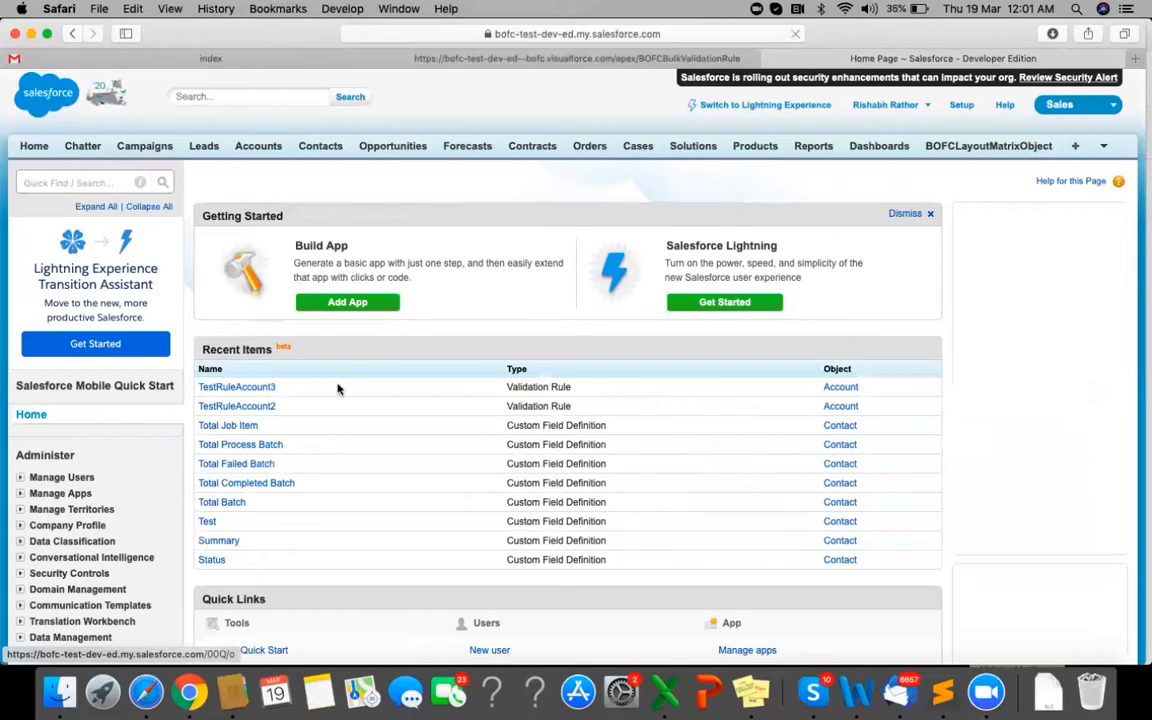
left_click(47, 183)
type("Account")
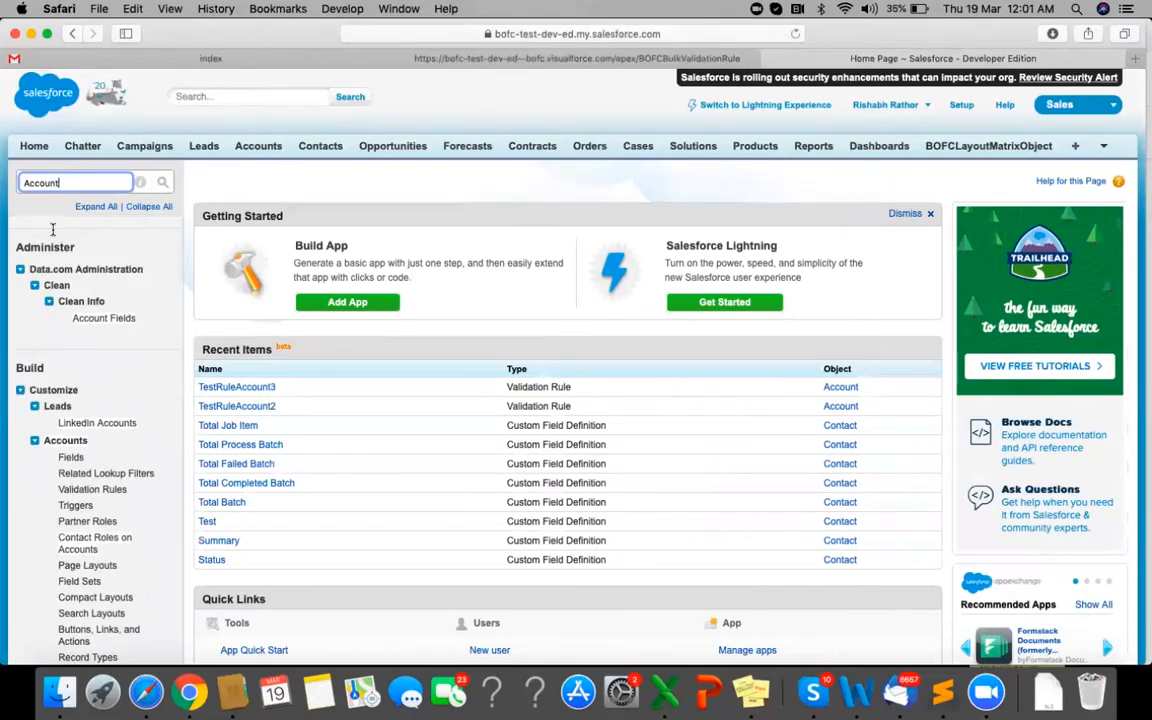
left_click(82, 489)
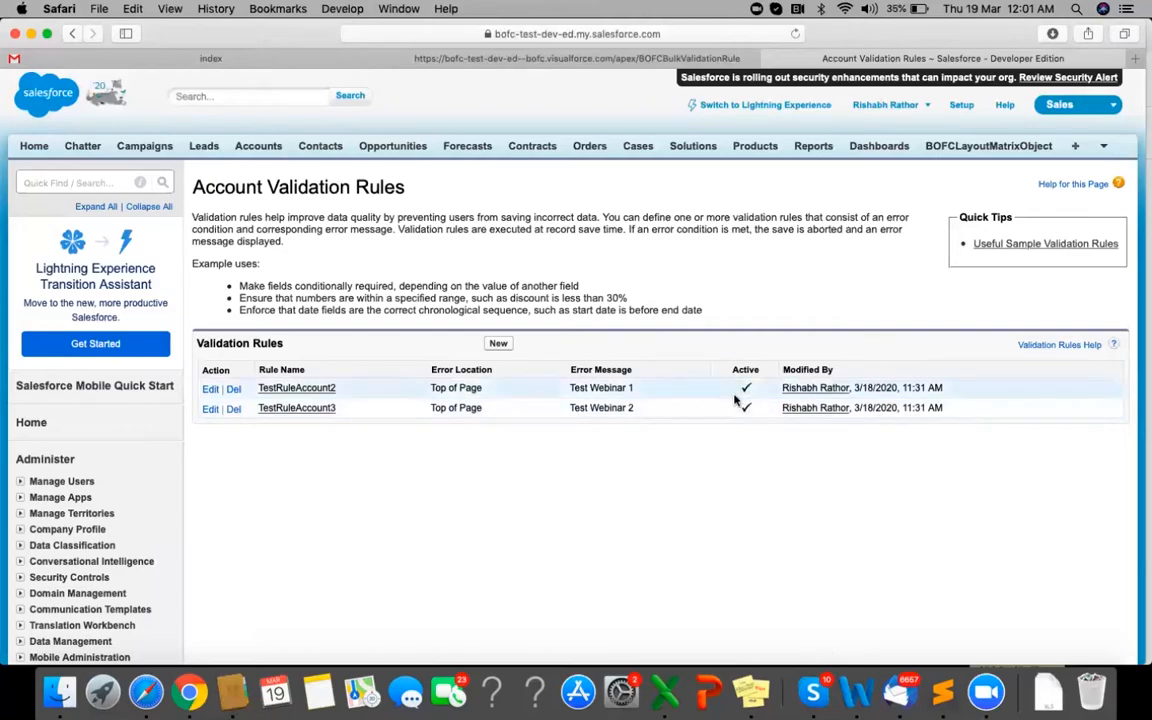
- Switch to the slide presentation in Chrome and show the Bulk Update Workflow Rules slide
left_click(561, 55)
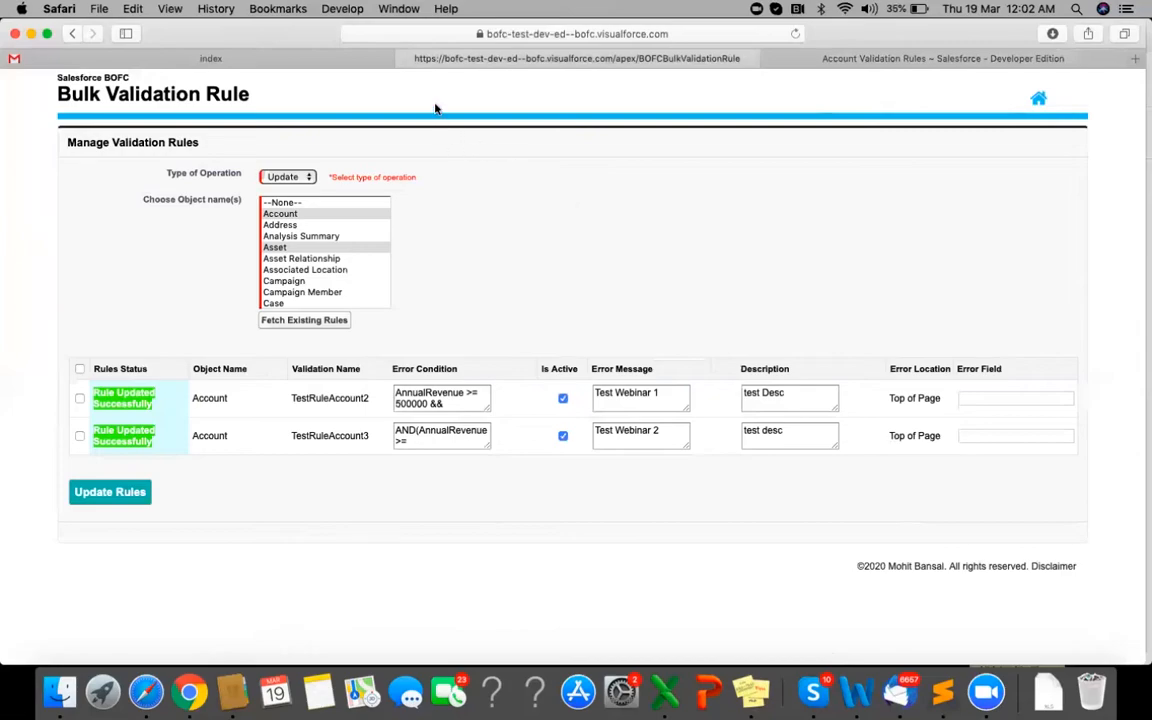
left_click(189, 692)
left_click(101, 576)
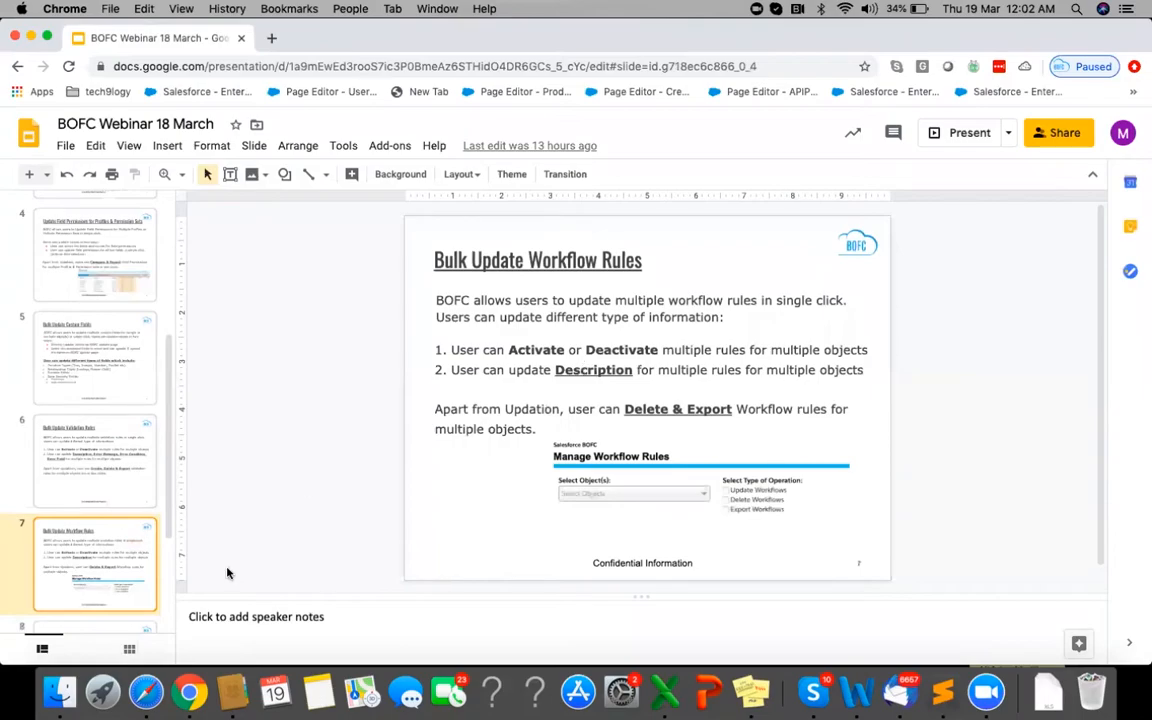
- Return to Safari, close the Bulk Validation Rule page and open BOFC's bulk update and delete workflow rules page
left_click(145, 693)
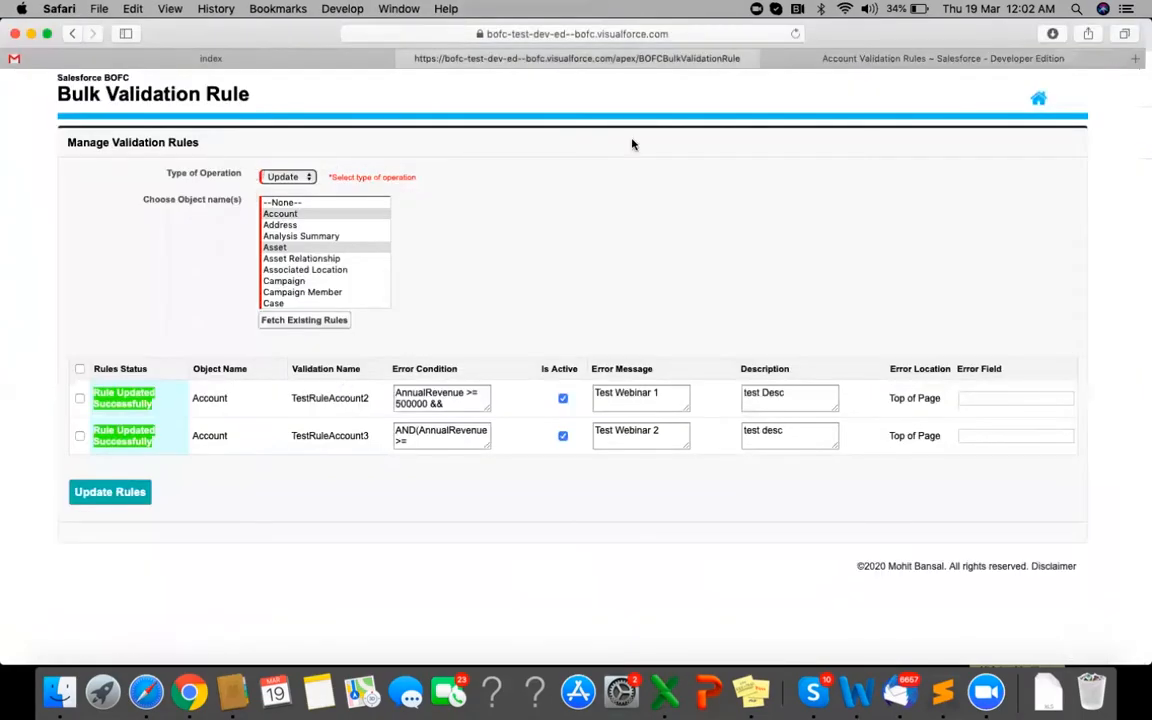
left_click(404, 59)
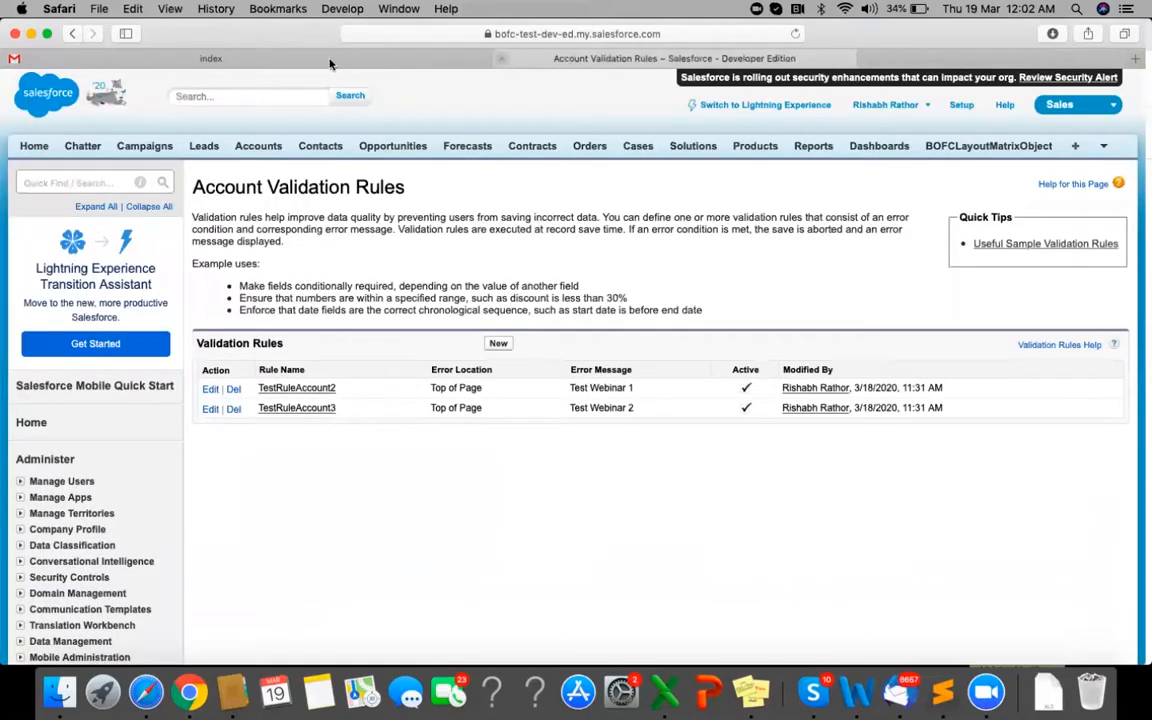
key("ctrl+Tab")
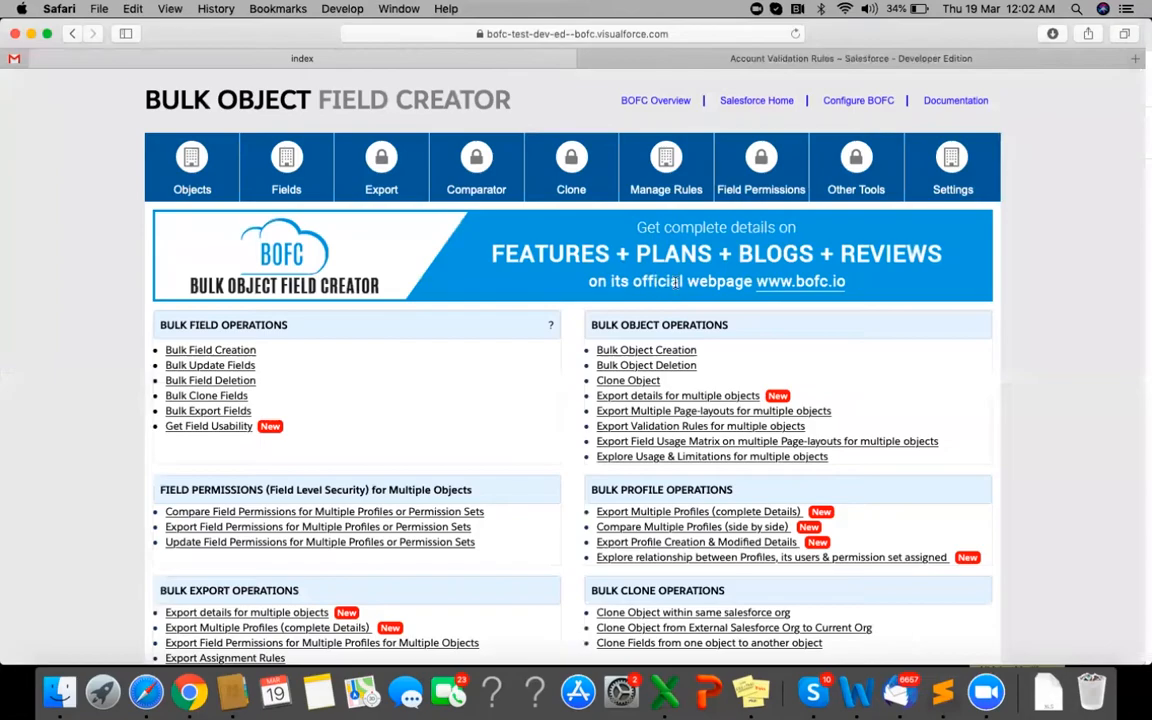
scroll(655, 311, "down", 15)
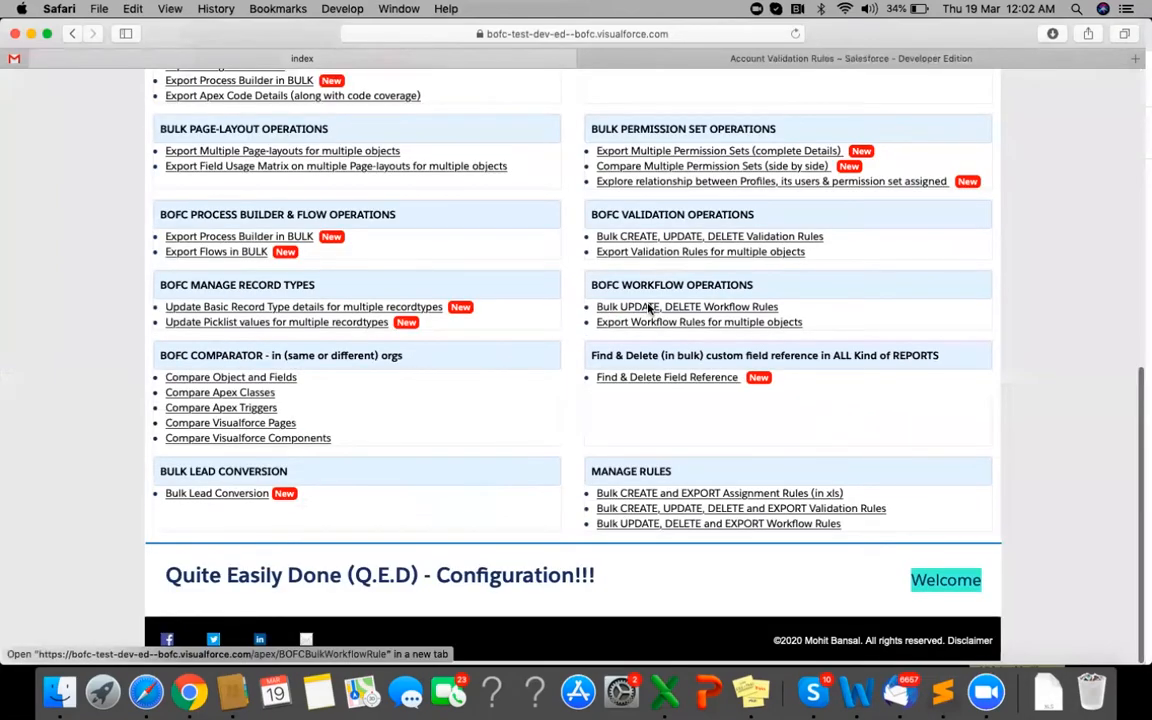
left_click(648, 307, "super")
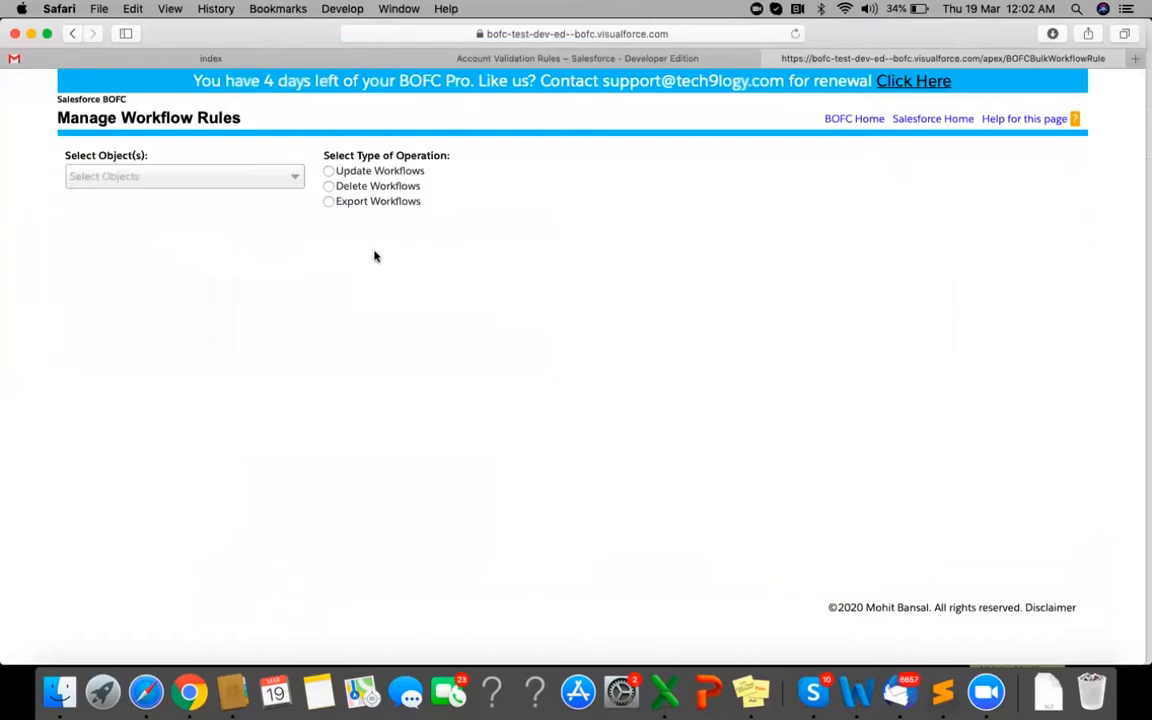
- Choose the Account and Opportunity objects with the Update Workflows operation and display their workflow rules
left_click(196, 180)
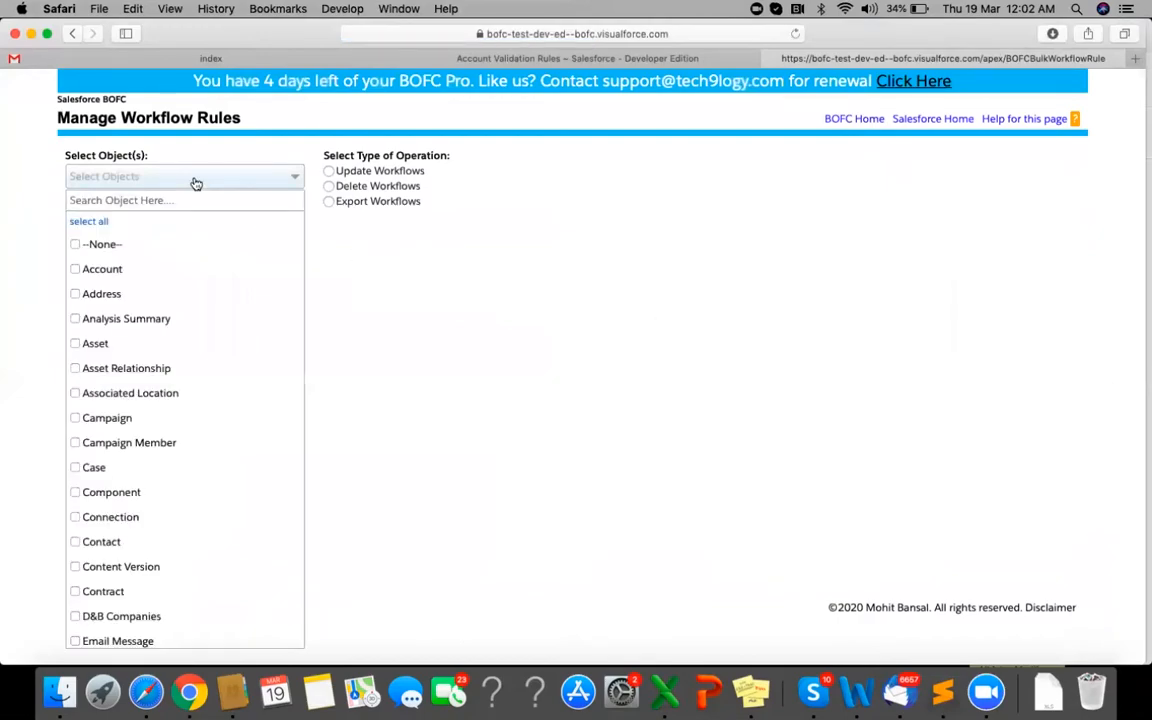
left_click(171, 272)
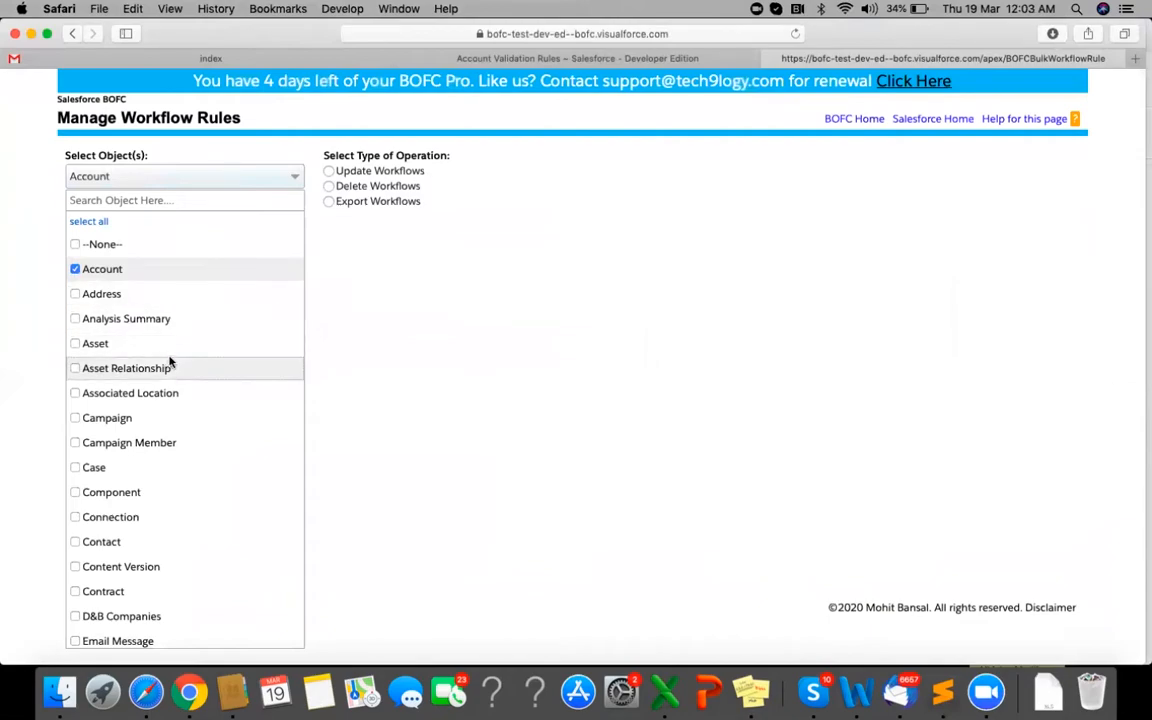
scroll(172, 446, "down", 2)
scroll(166, 555, "down", 10)
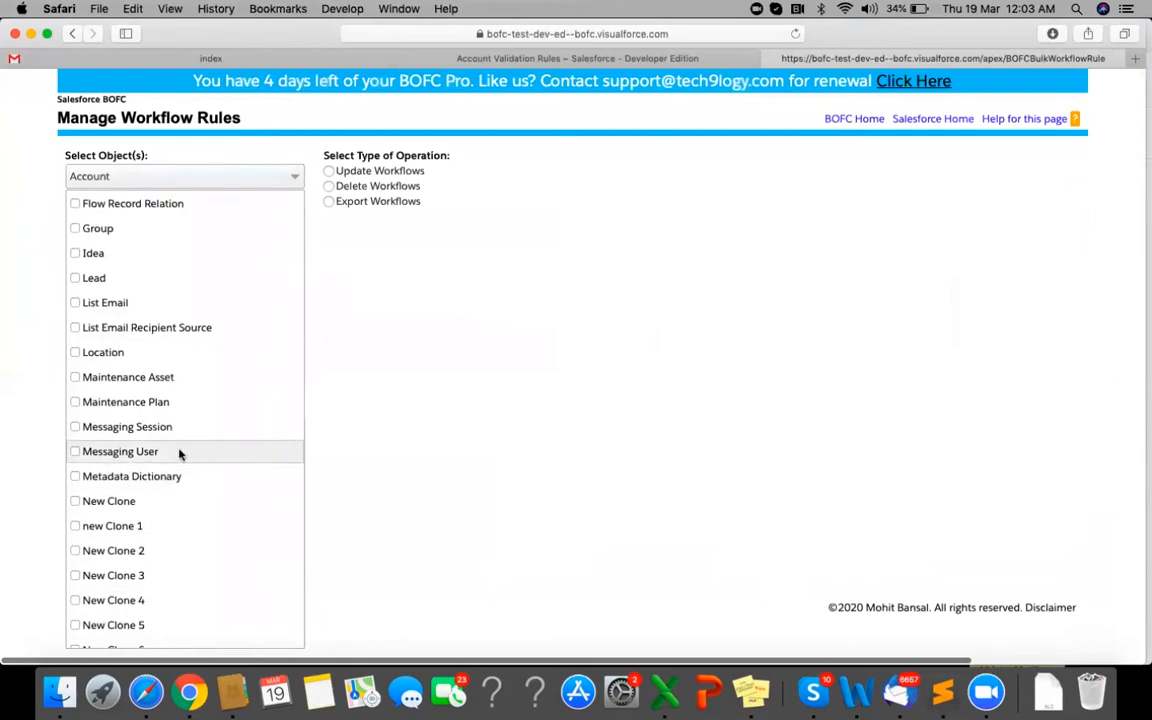
scroll(177, 452, "down", 12)
left_click(177, 235)
left_click(362, 261)
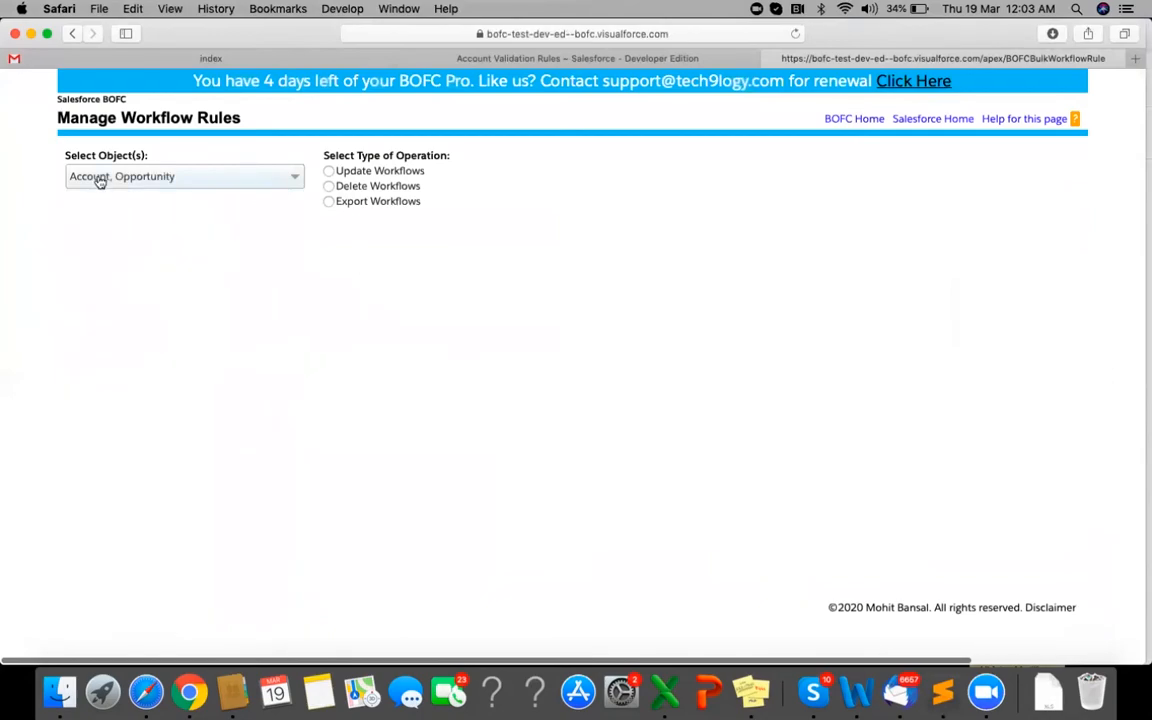
left_click(343, 174)
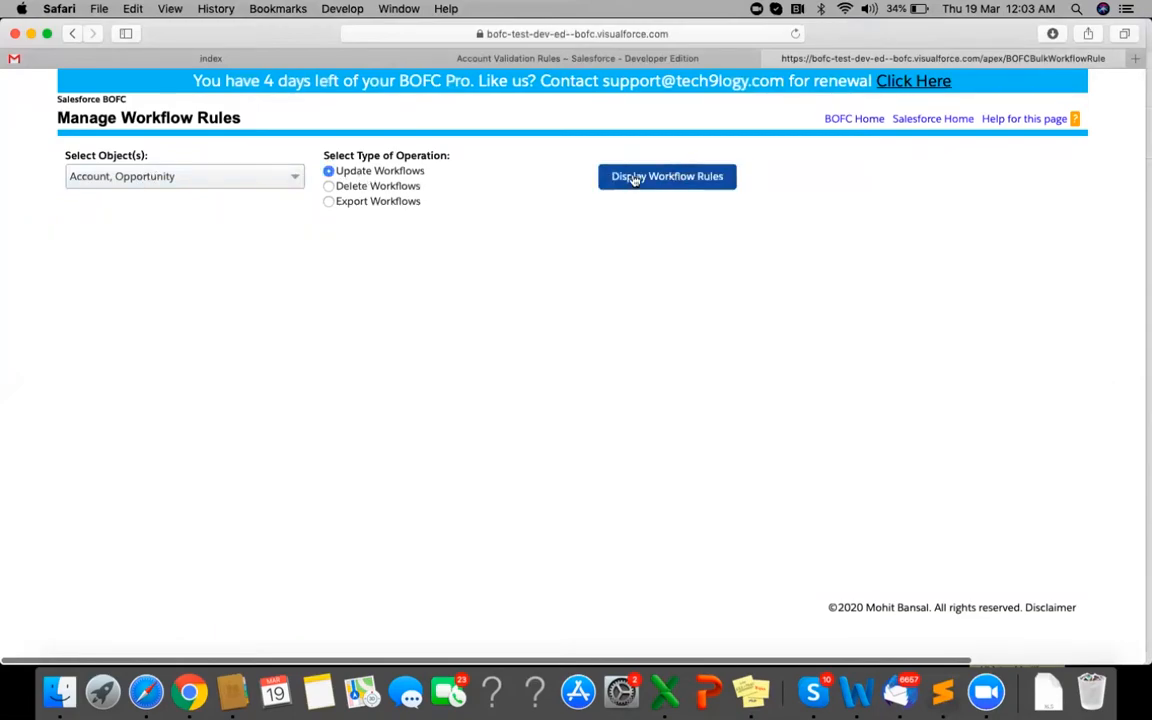
left_click(630, 179)
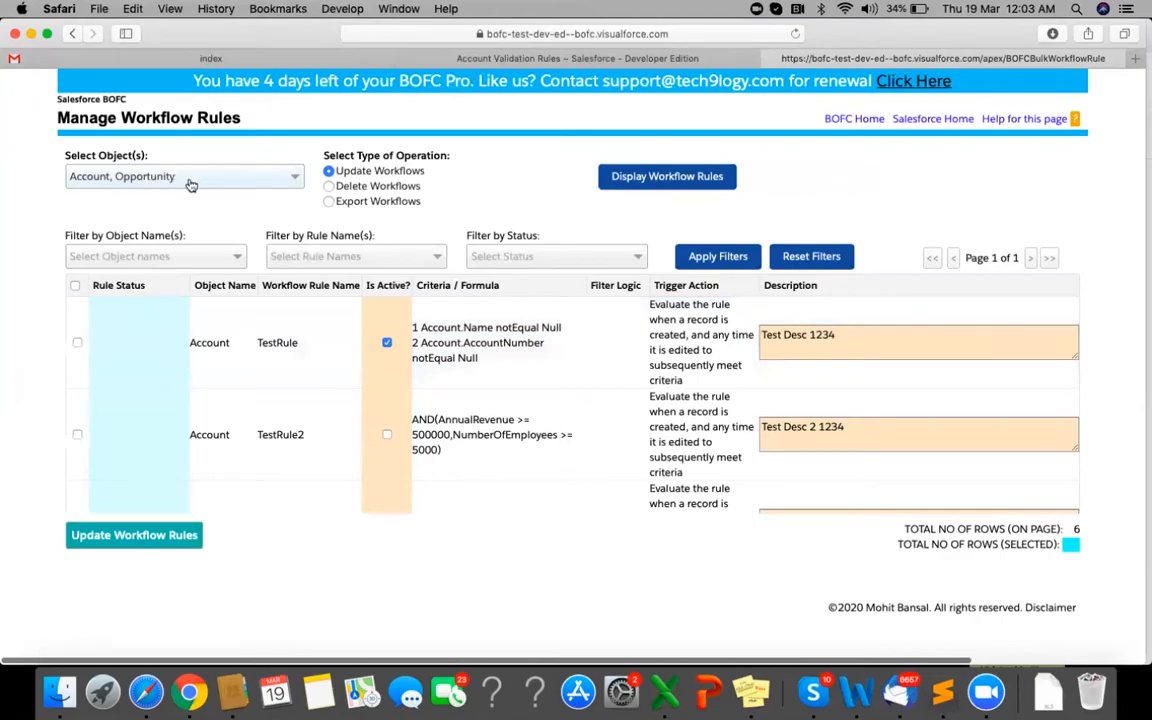
- Look through the listed Account and Opportunity workflow rules and select all of them
scroll(260, 425, "down", 2)
scroll(260, 425, "down", 4)
scroll(256, 459, "up", 5)
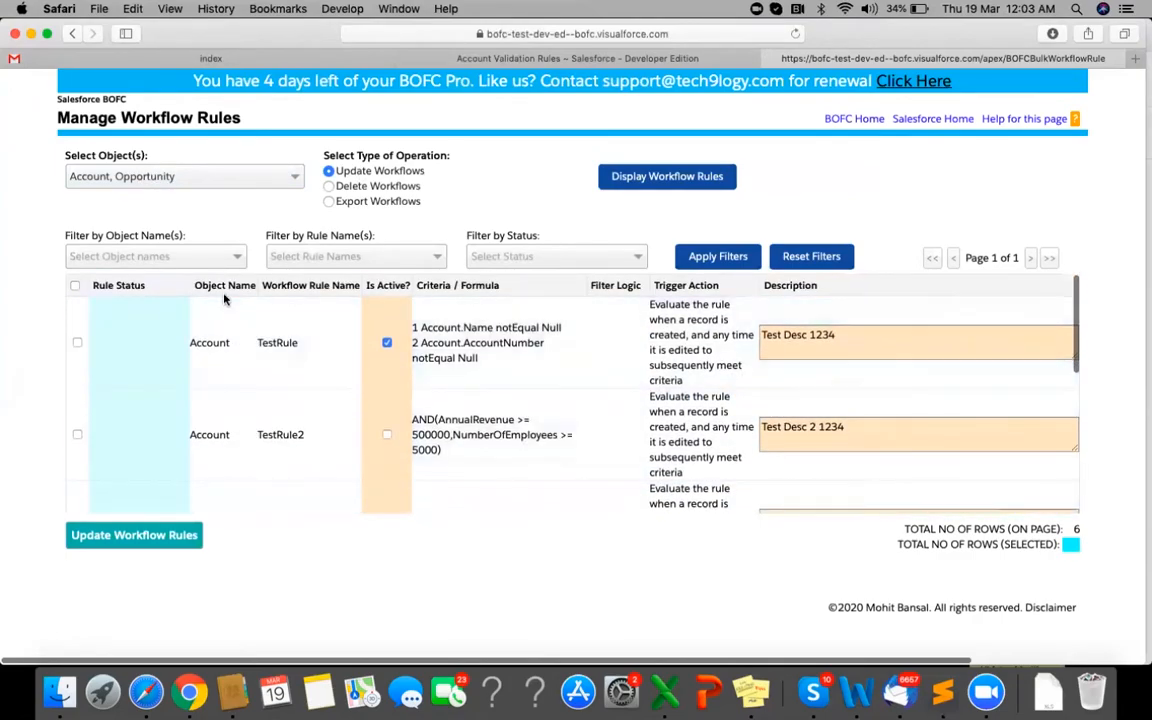
scroll(222, 354, "down", 4)
scroll(228, 406, "down", 3)
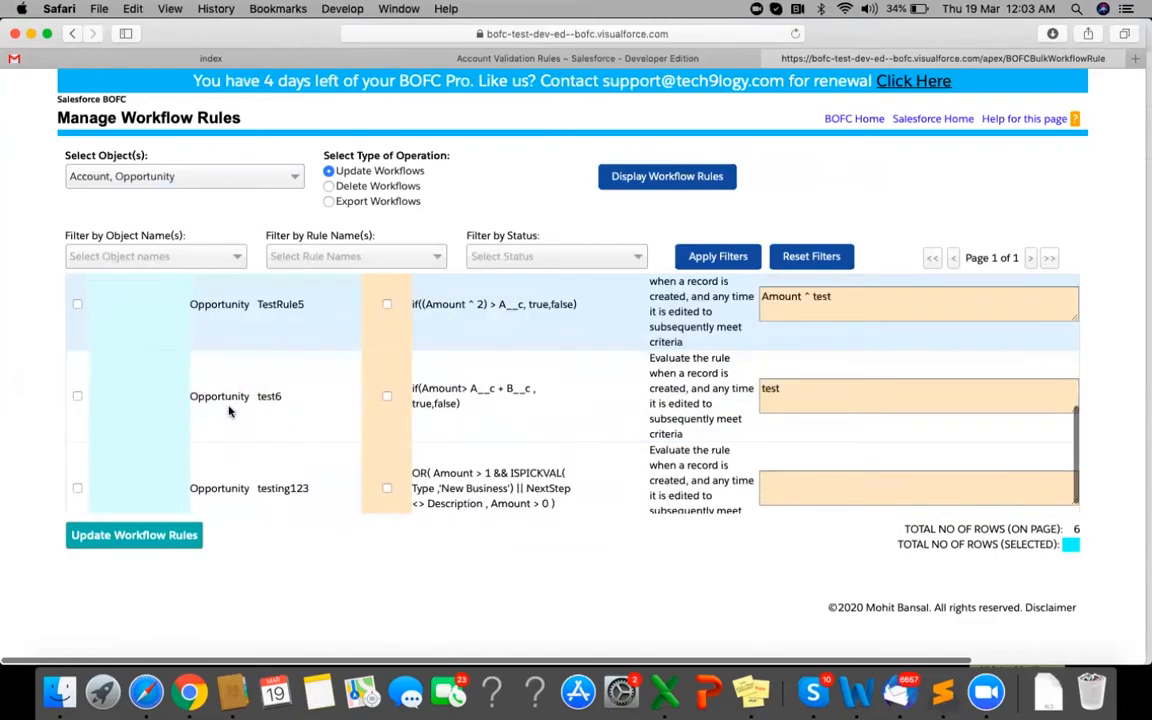
scroll(228, 410, "up", 4)
scroll(228, 410, "up", 3)
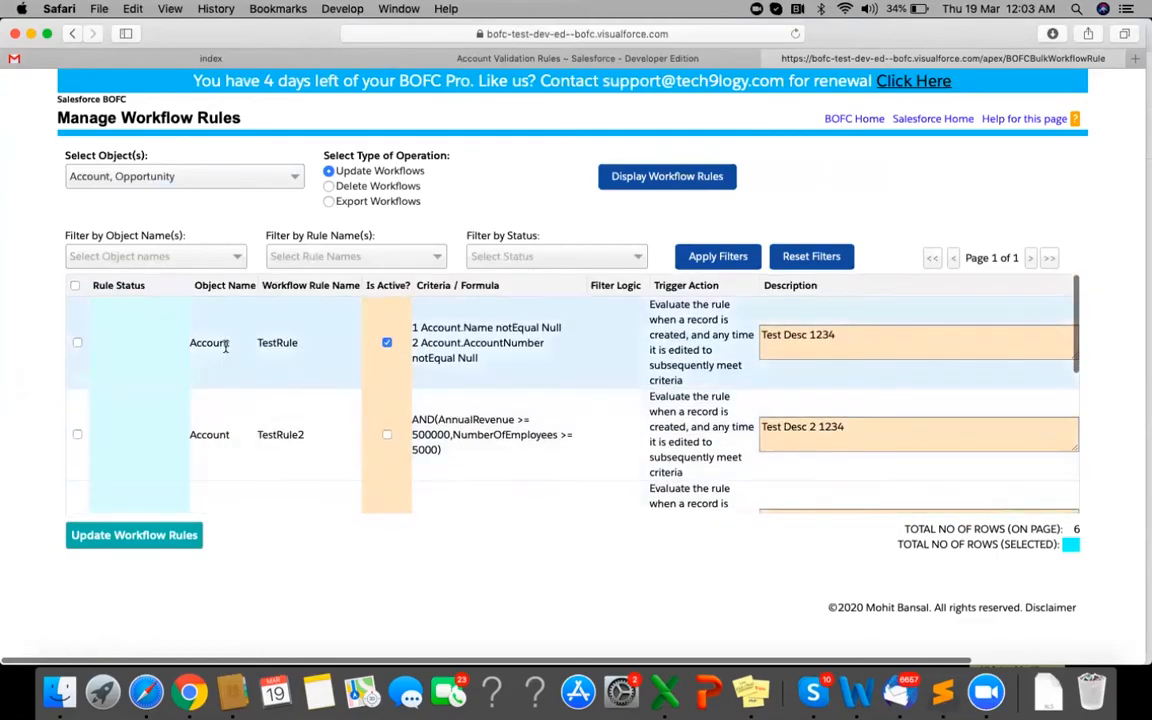
left_click(77, 288)
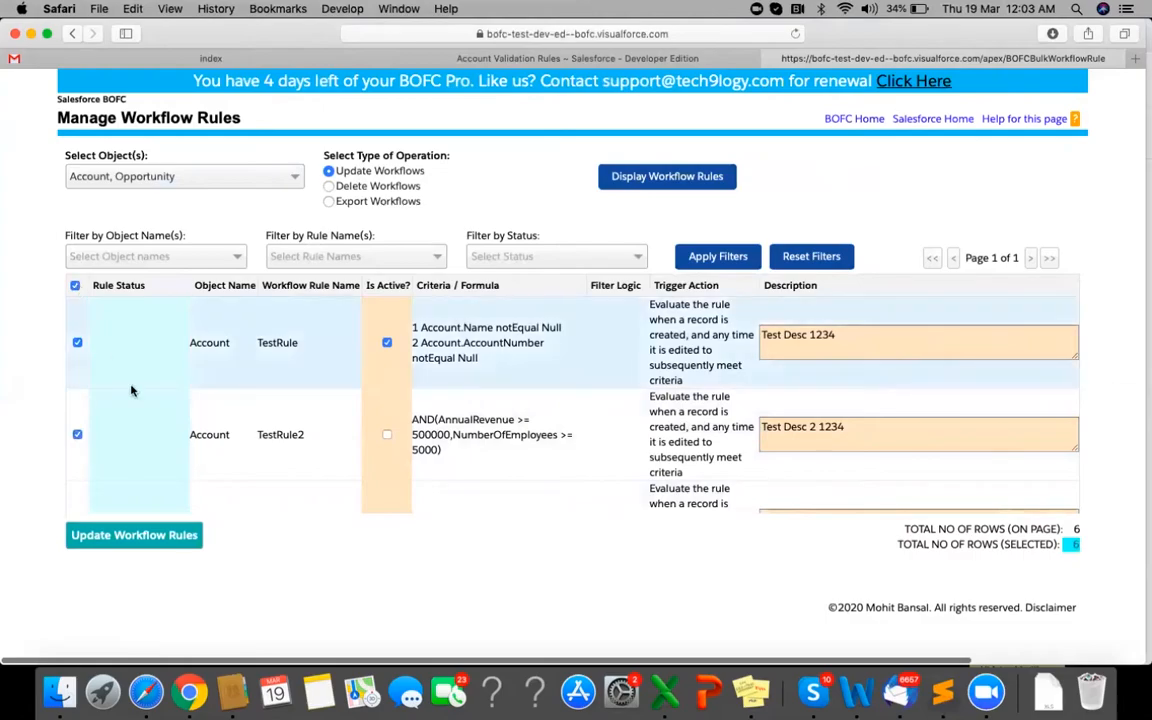
- Review the active status and descriptions of the selected Account and Opportunity workflow rules
scroll(117, 345, "down", 4)
scroll(131, 390, "down", 2)
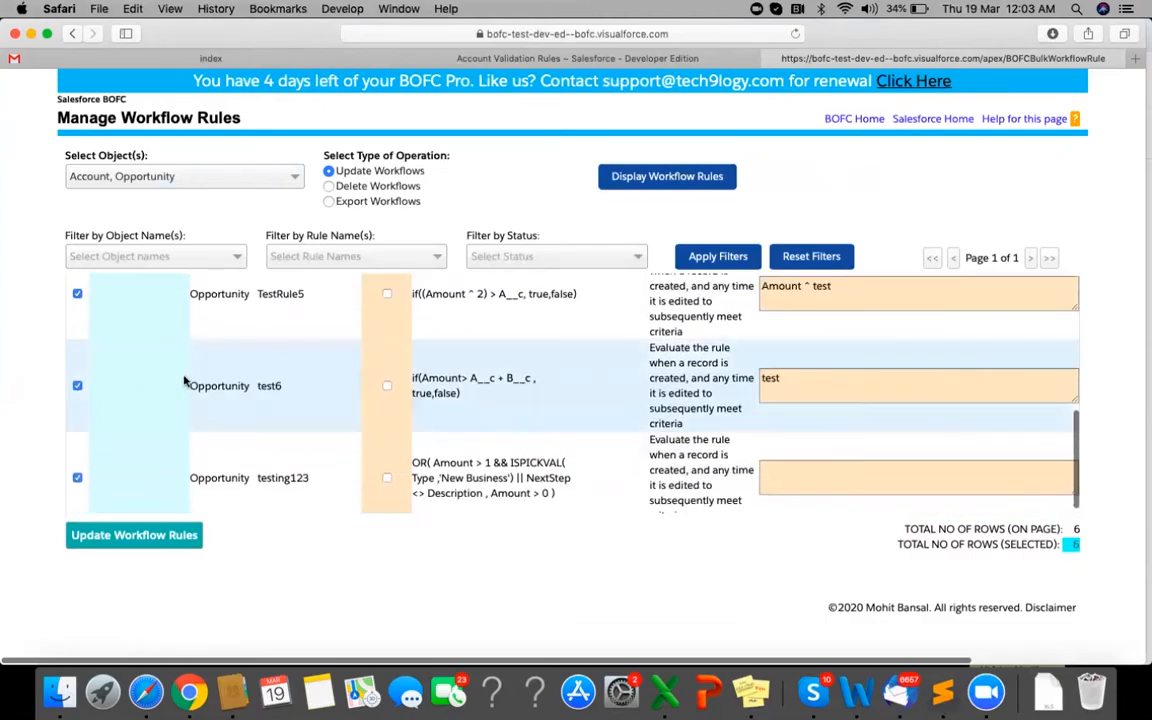
scroll(185, 383, "up", 6)
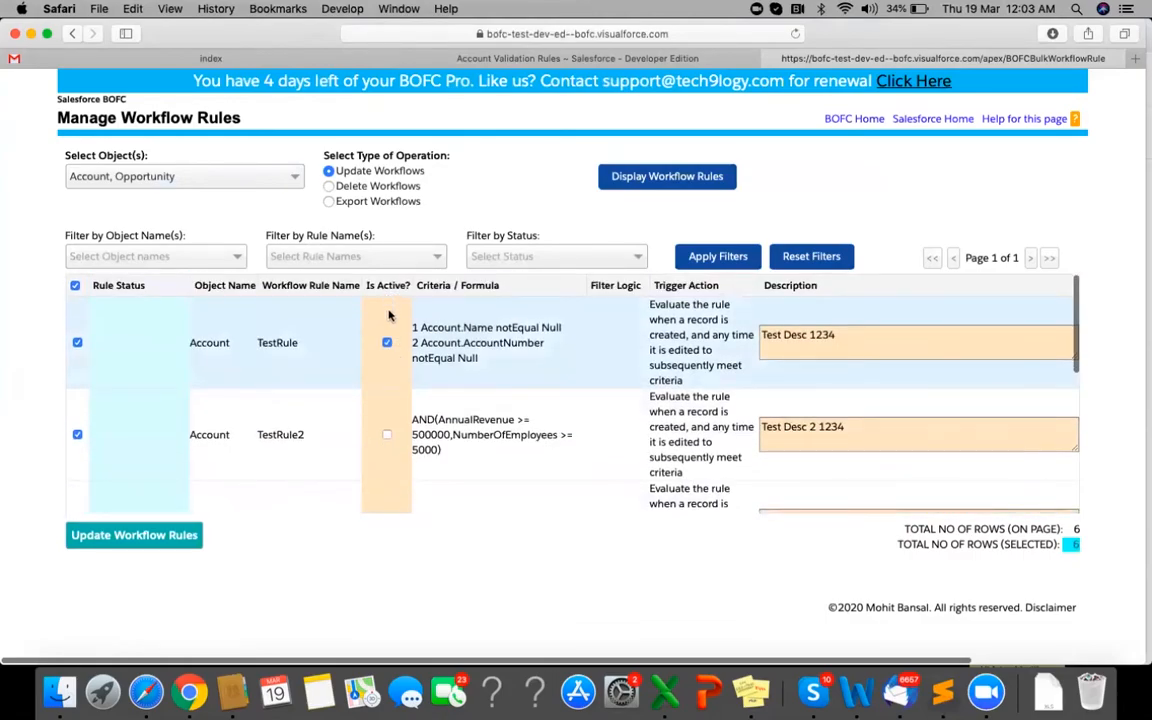
scroll(391, 402, "down", 1)
scroll(391, 401, "up", 1)
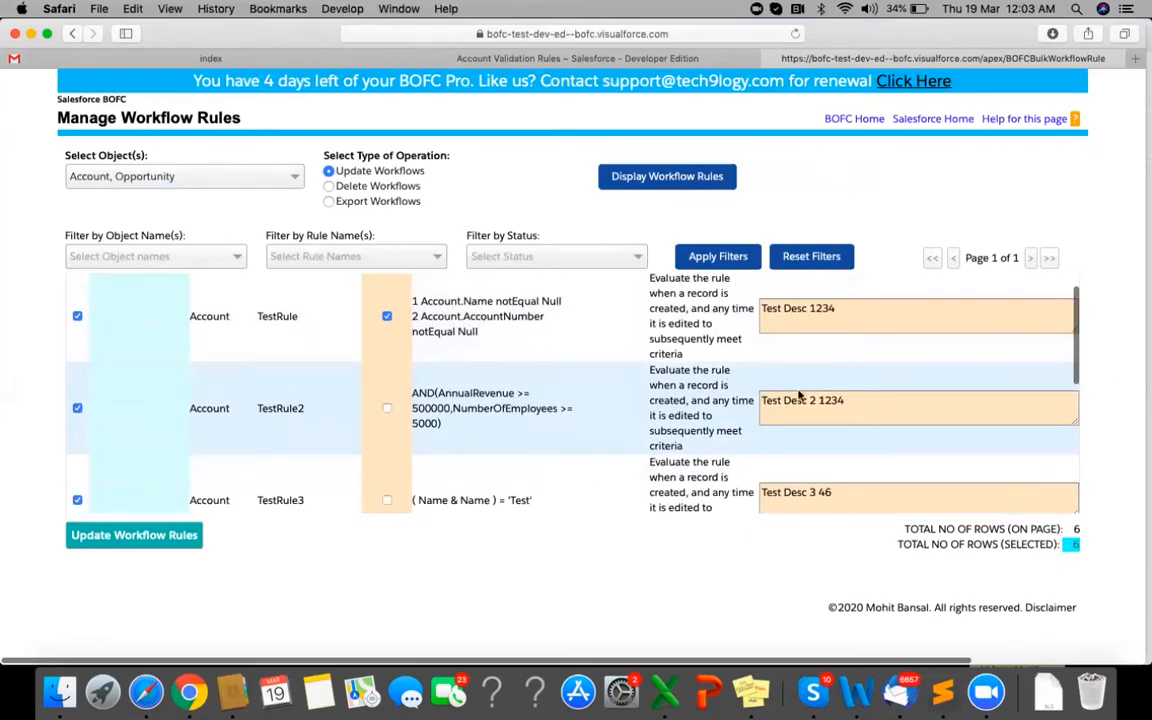
scroll(800, 397, "up", 1)
scroll(833, 332, "down", 8)
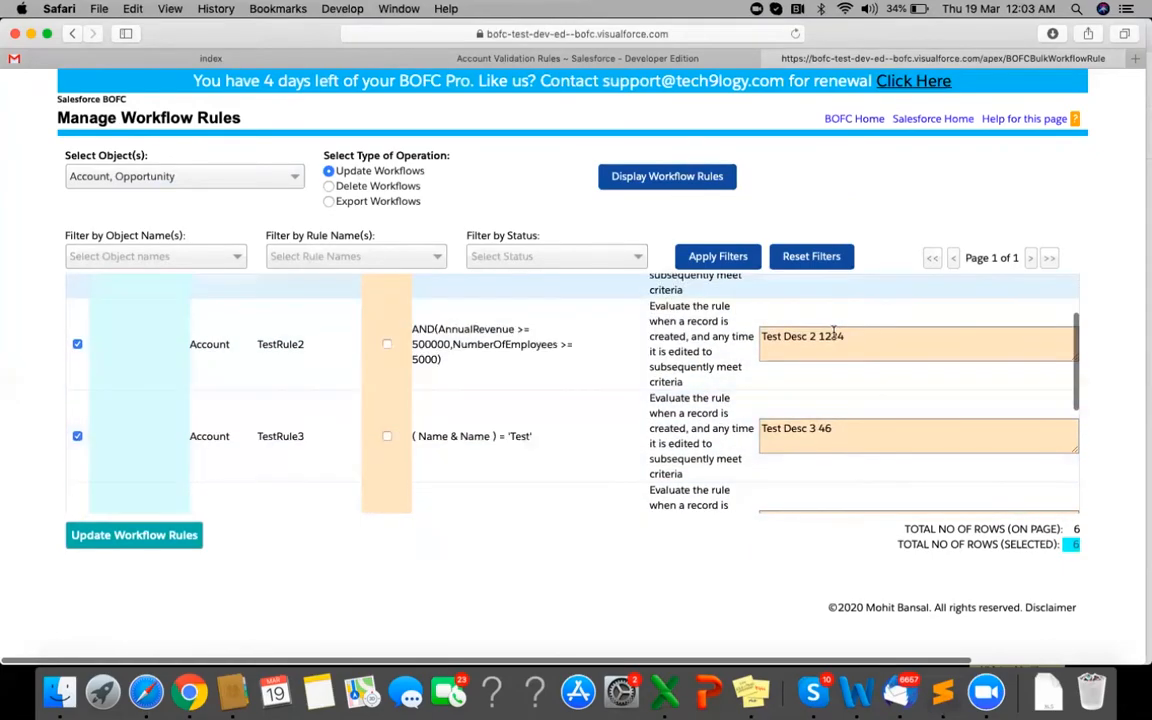
- Examine the available object name, rule name and status filter options for the workflow rules table
scroll(833, 332, "up", 8)
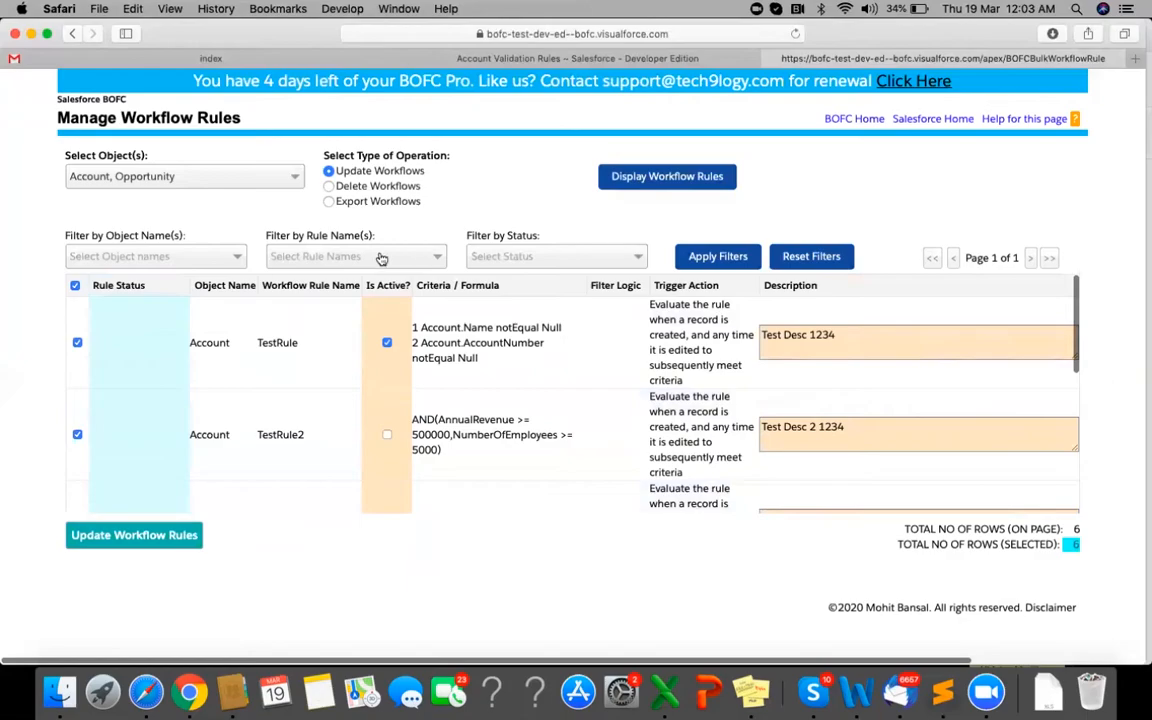
left_click(174, 258)
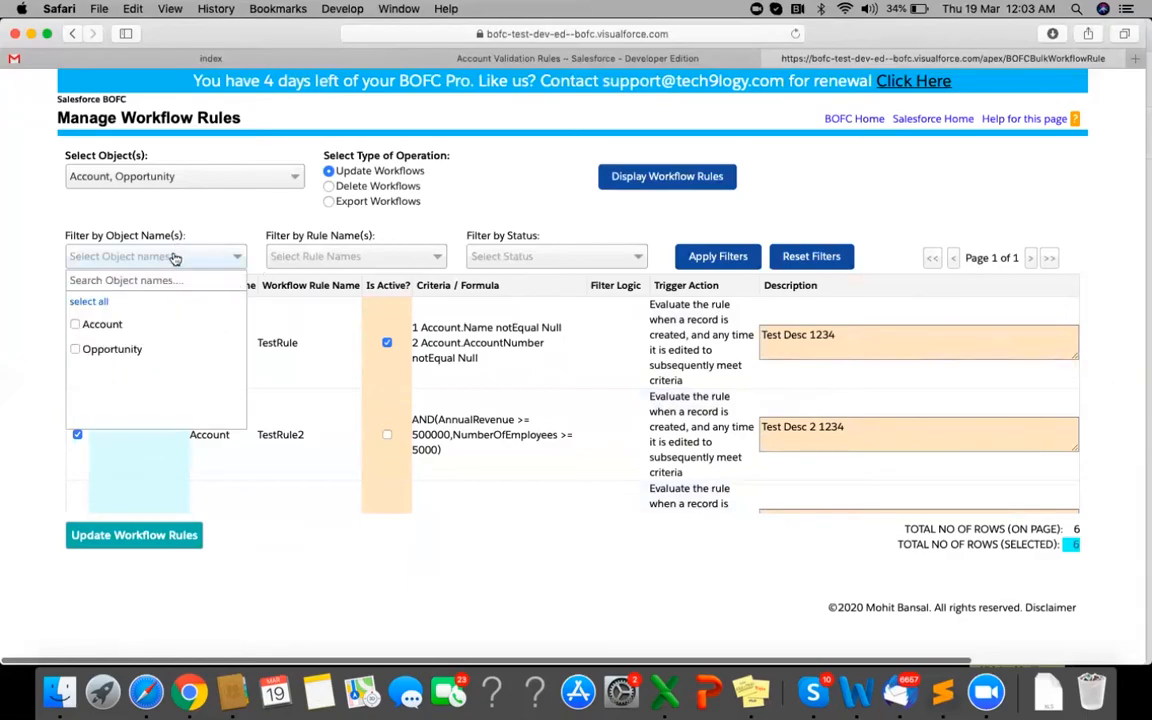
left_click(286, 258)
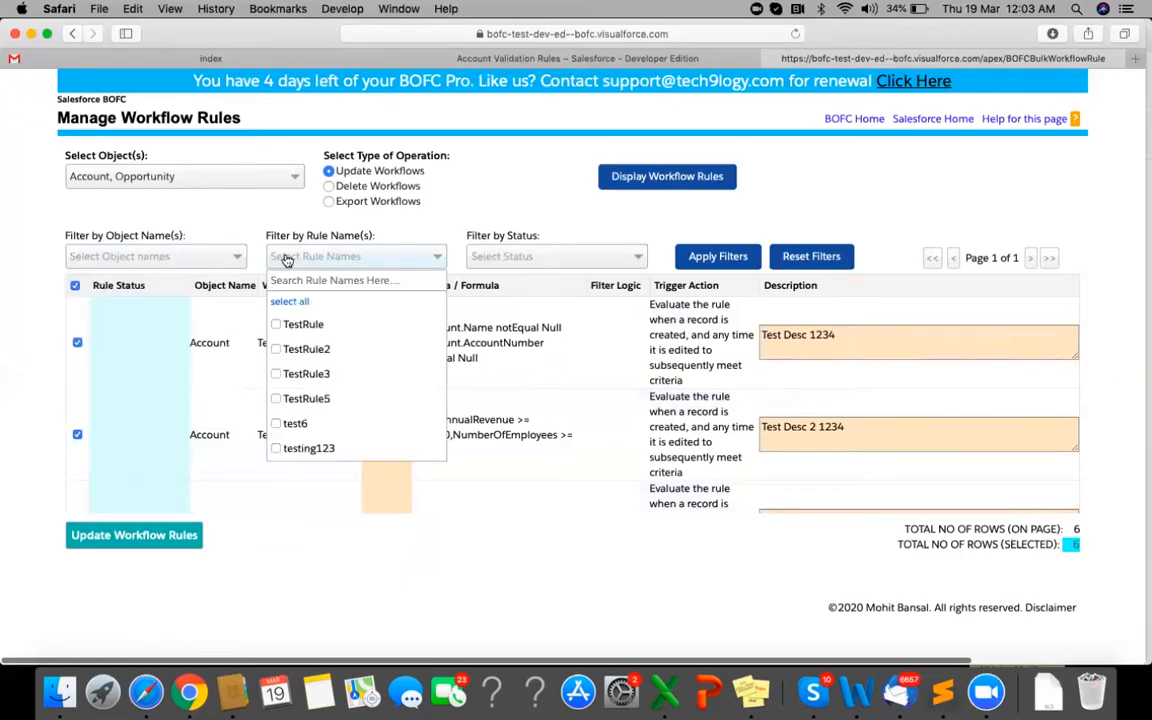
left_click(180, 257)
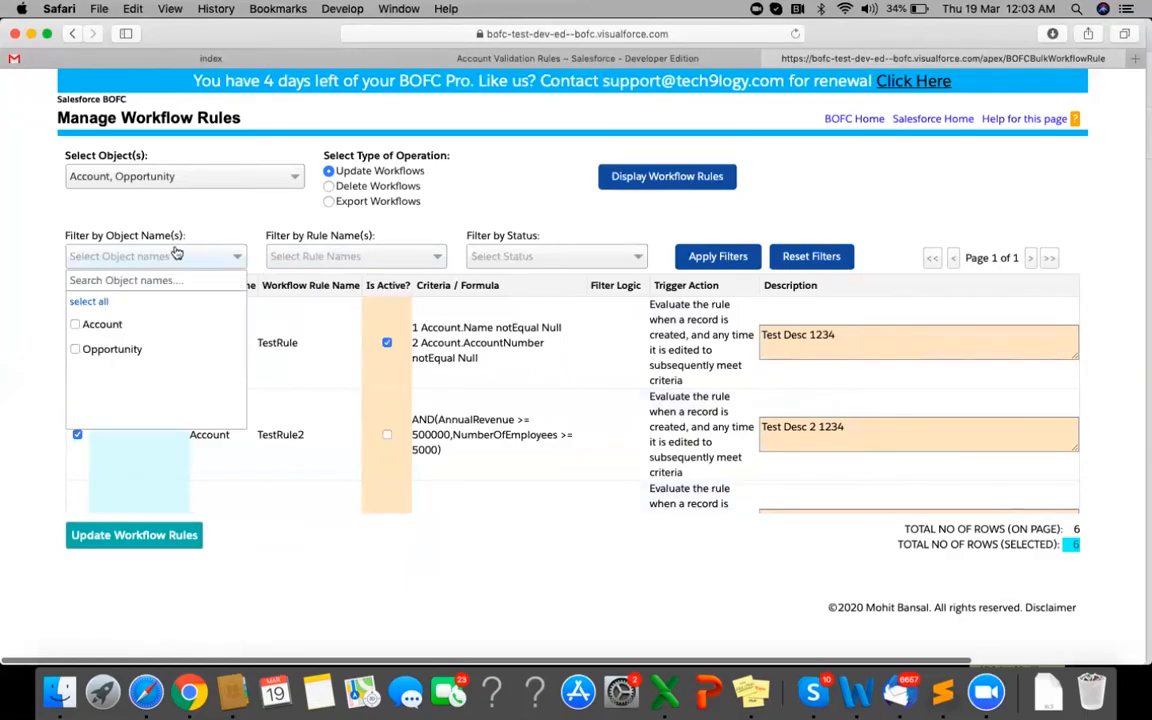
left_click(316, 260)
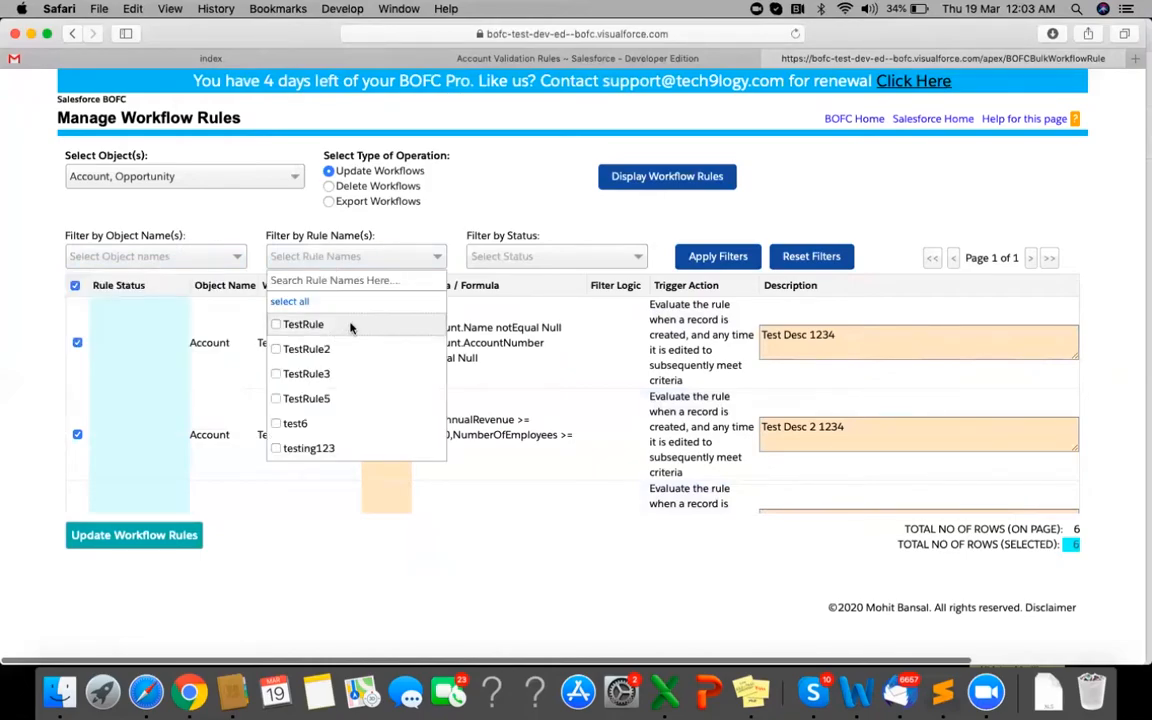
left_click(523, 258)
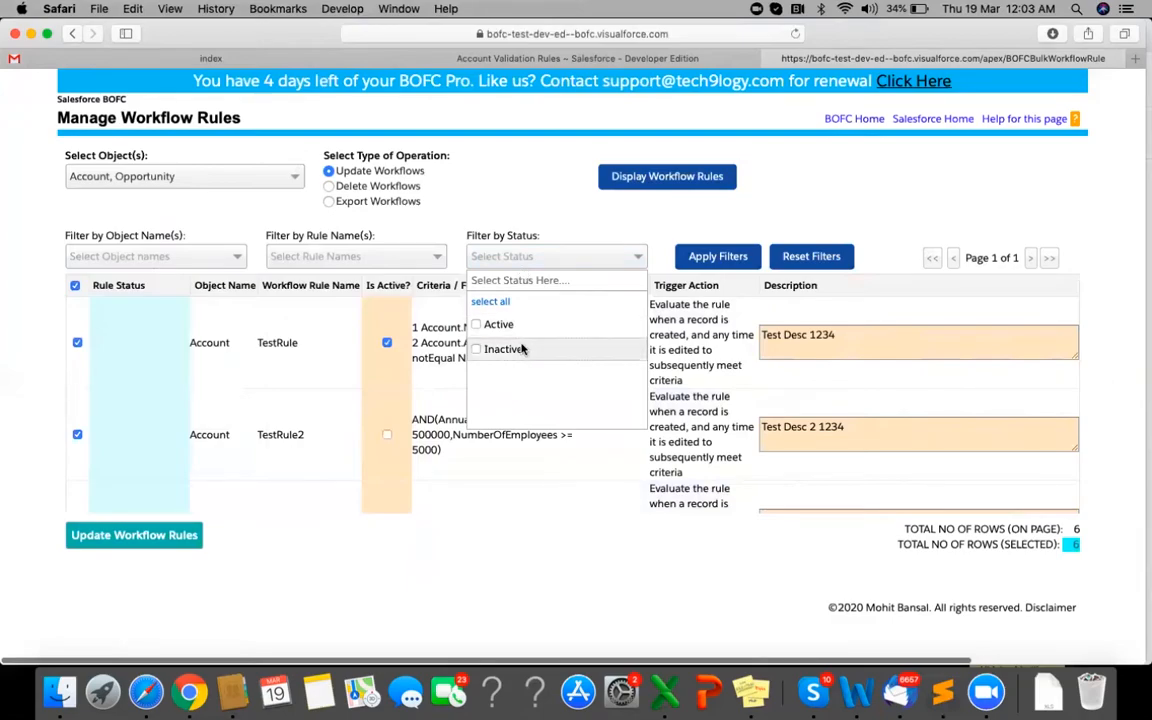
left_click(316, 244)
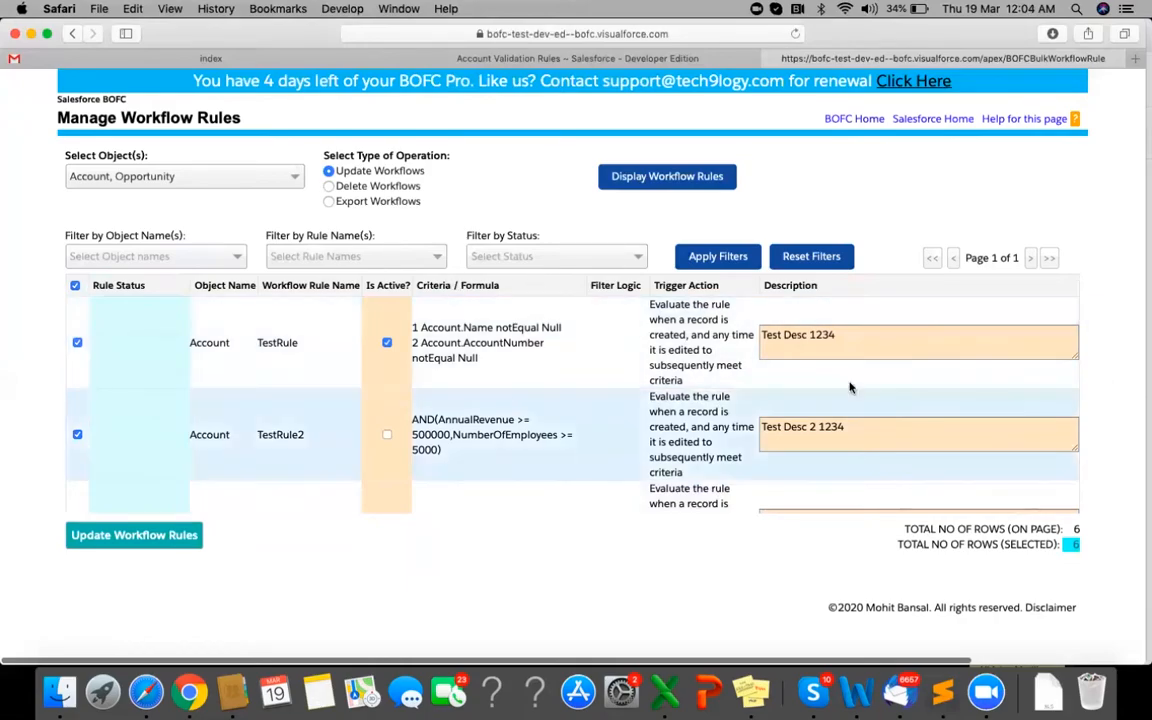
- Change the TestRule description to "Test Webinar 2" and the TestRule2 description to "Test Webinar 3"
left_click(828, 334)
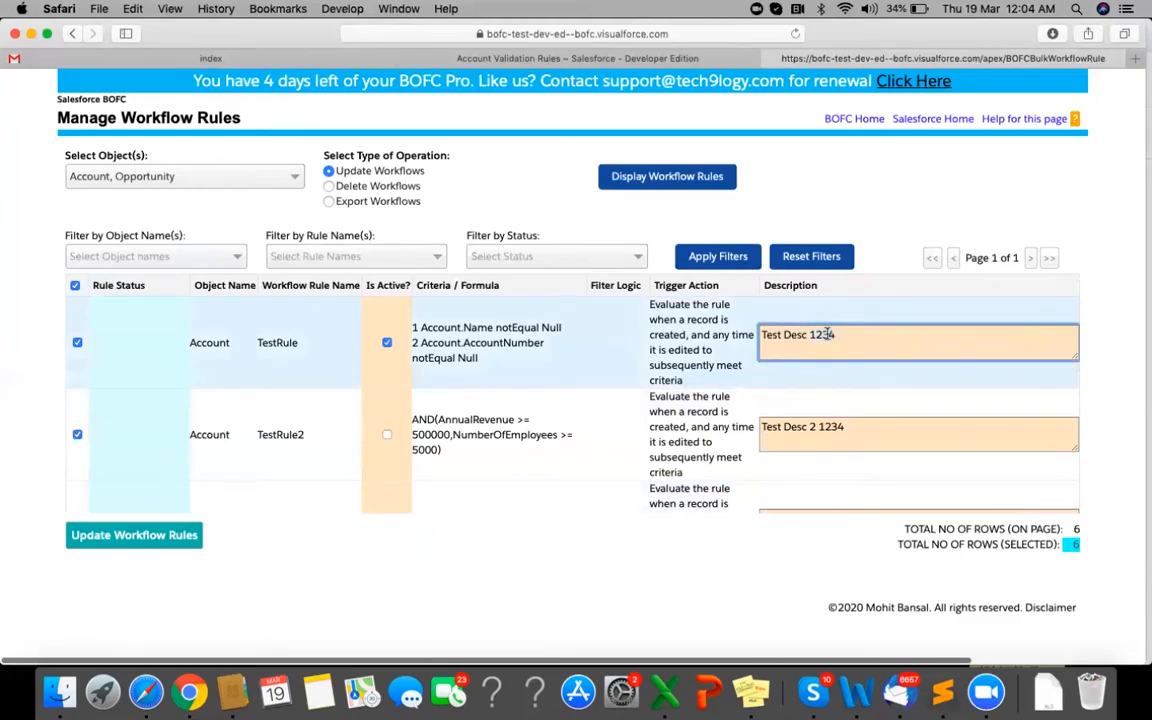
key("super+a")
type("Test Webina")
key("Tab")
key("super+a")
type("T")
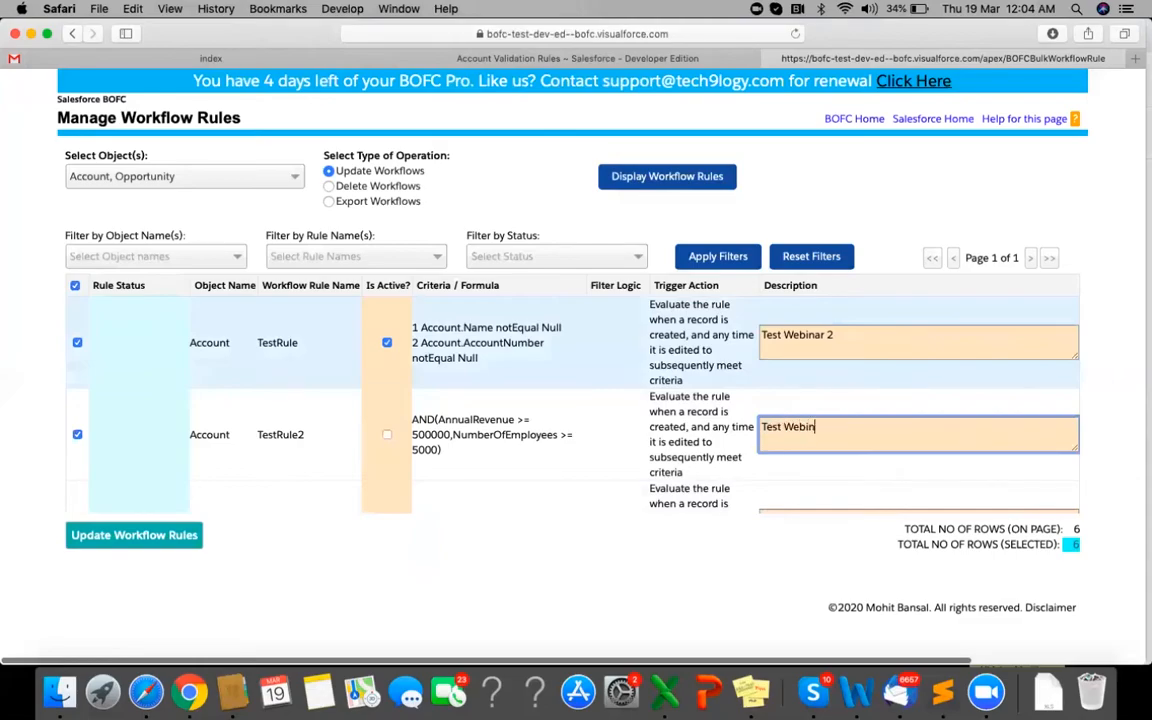
type("est Webinar 3")
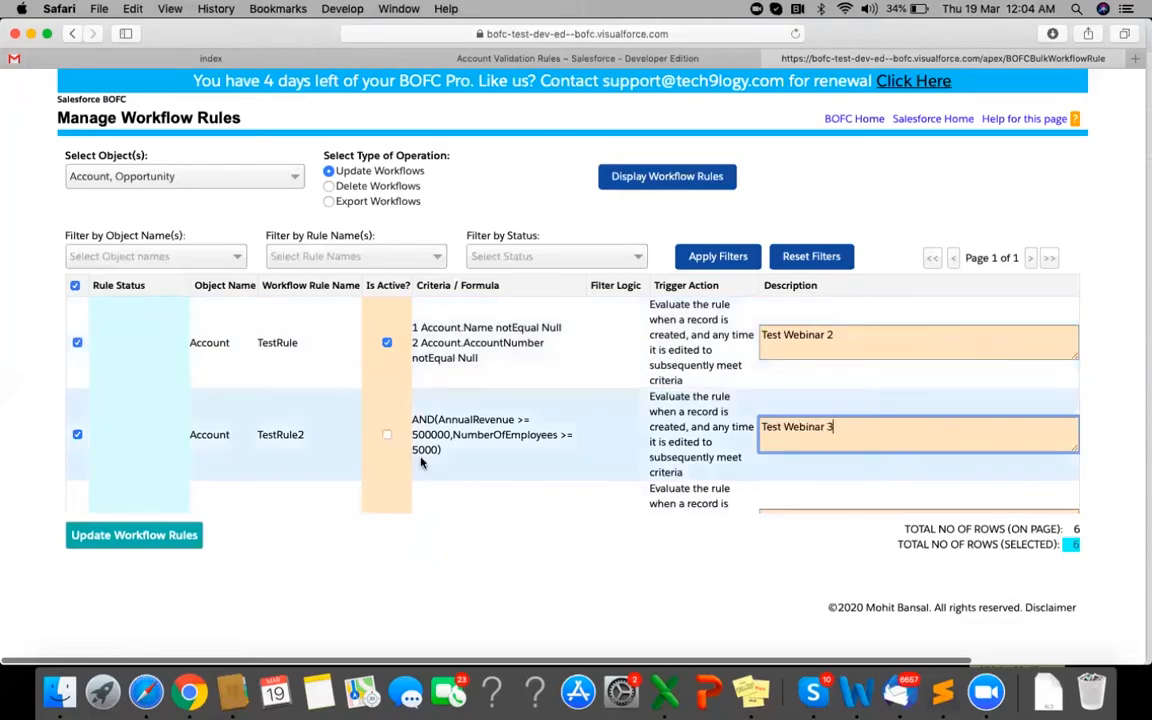
- Limit the selection to the Account rules TestRule and TestRule2 and update these workflow rules
scroll(535, 453, "down", 2)
scroll(535, 453, "down", 3)
scroll(535, 453, "up", 5)
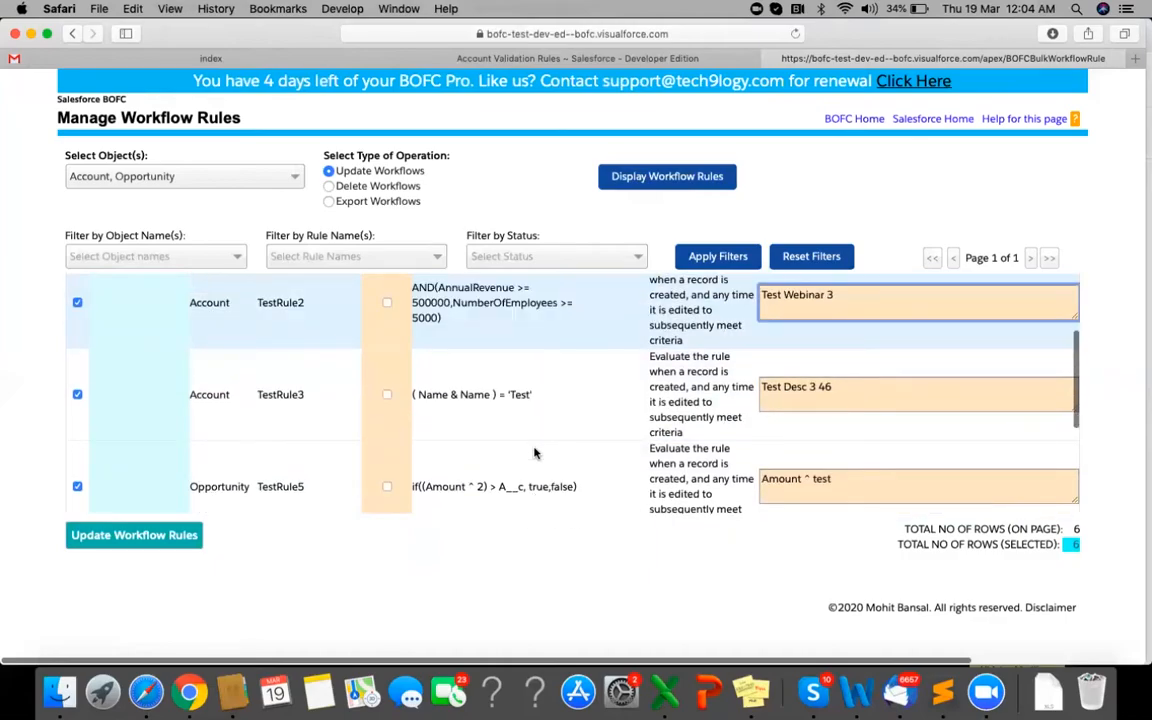
left_click(75, 285)
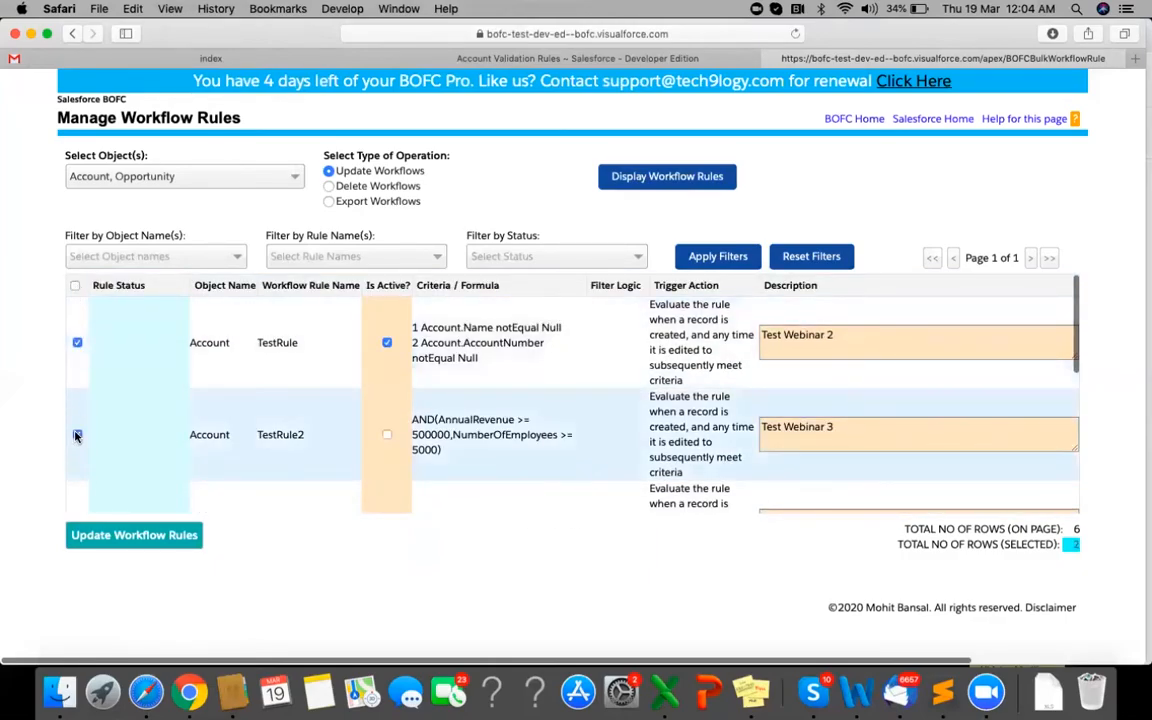
left_click(77, 435)
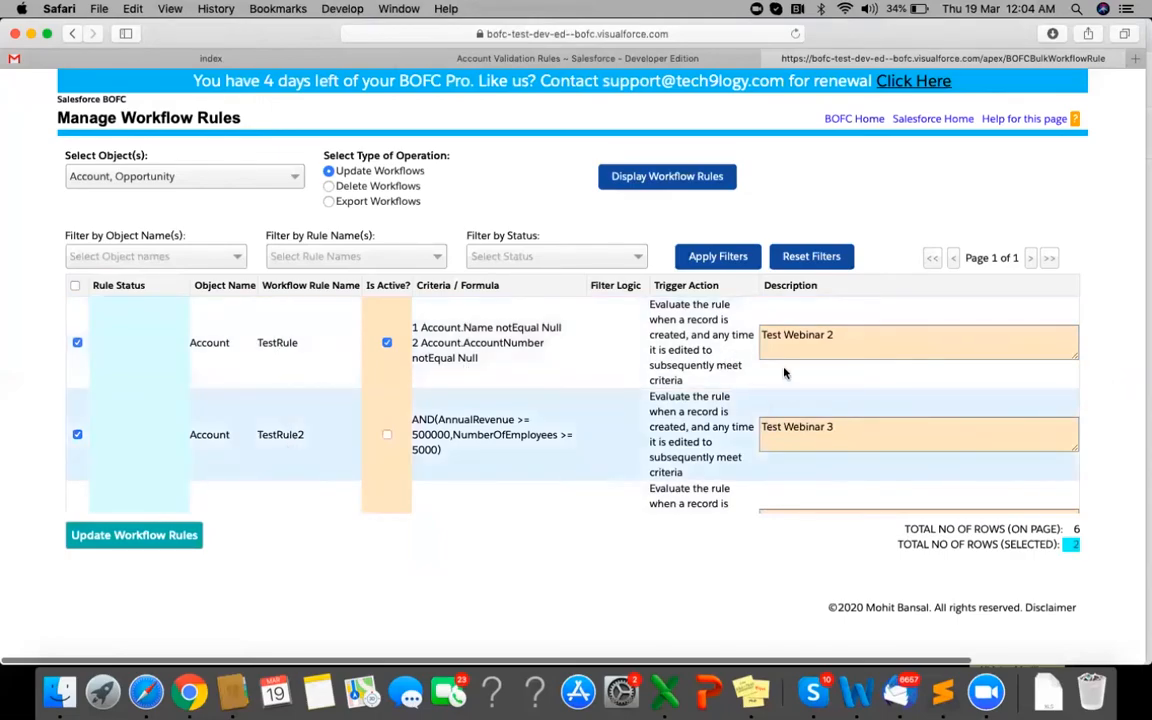
left_click(122, 536)
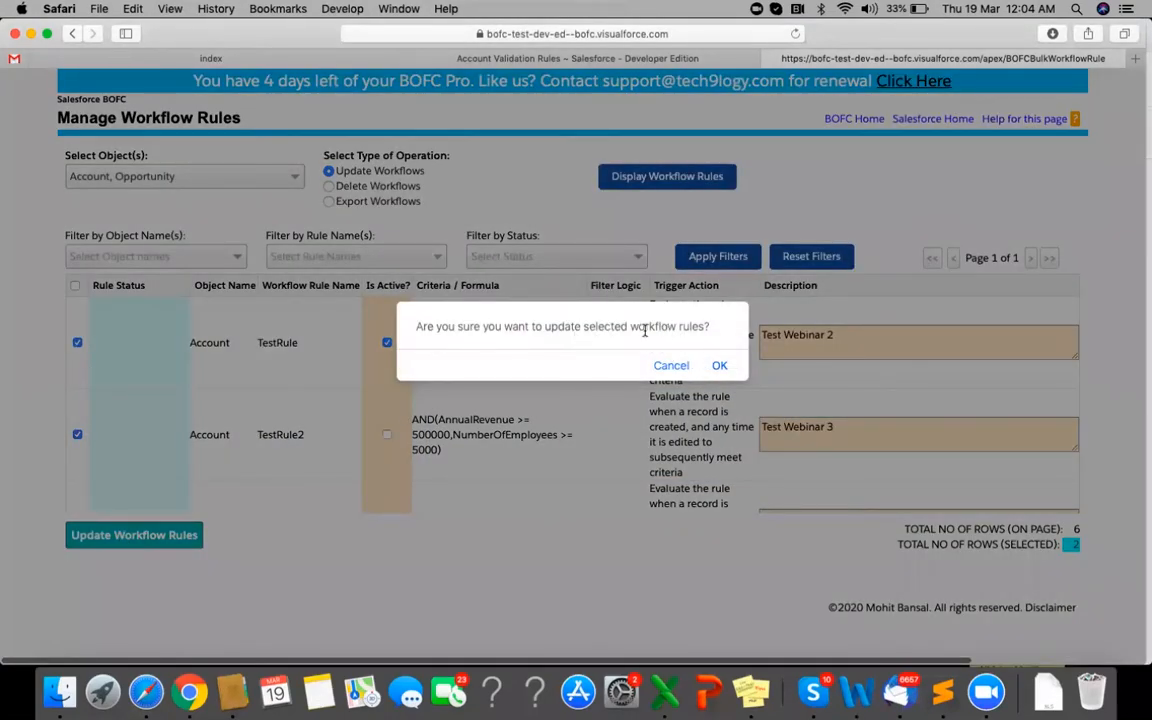
left_click(719, 366)
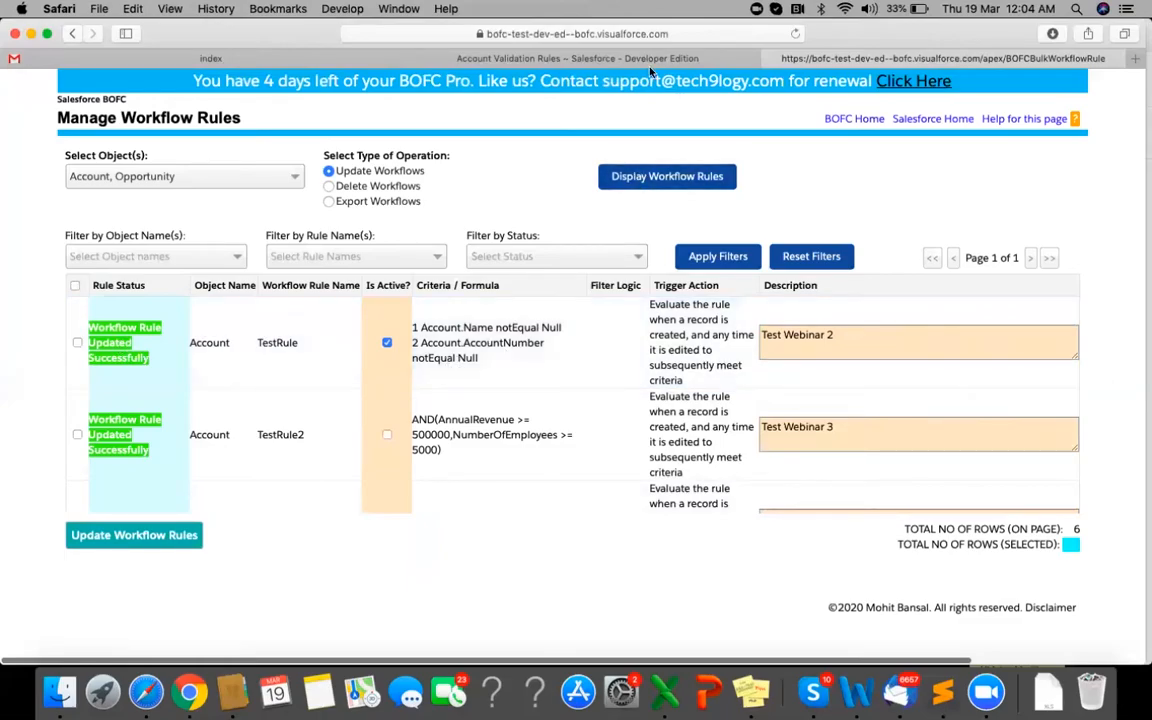
- Find Workflow in Salesforce Setup and open the list of all workflow rules
left_click(584, 59)
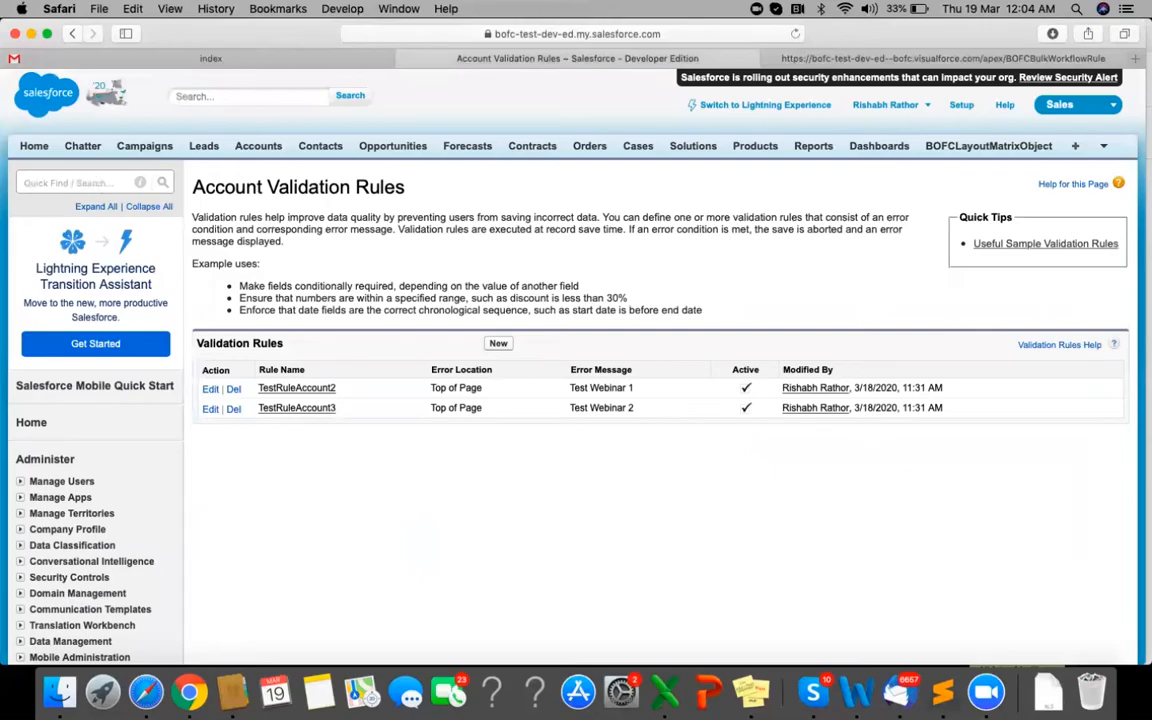
left_click(76, 183)
type("Workflow")
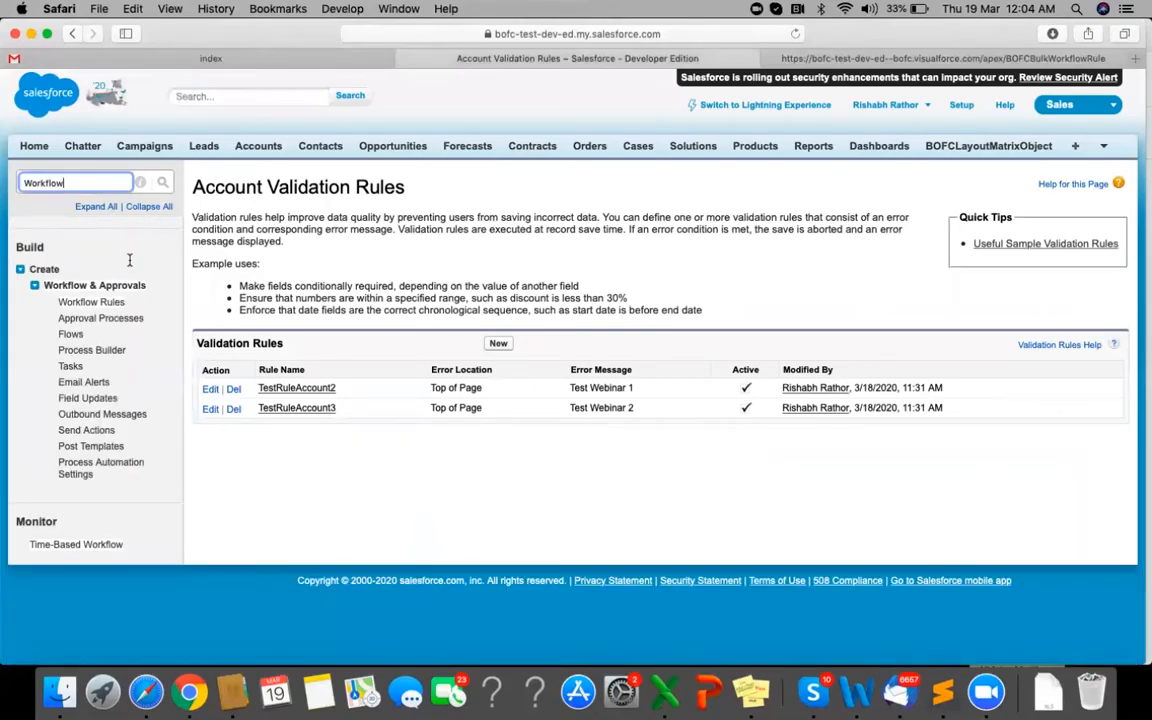
left_click(97, 310)
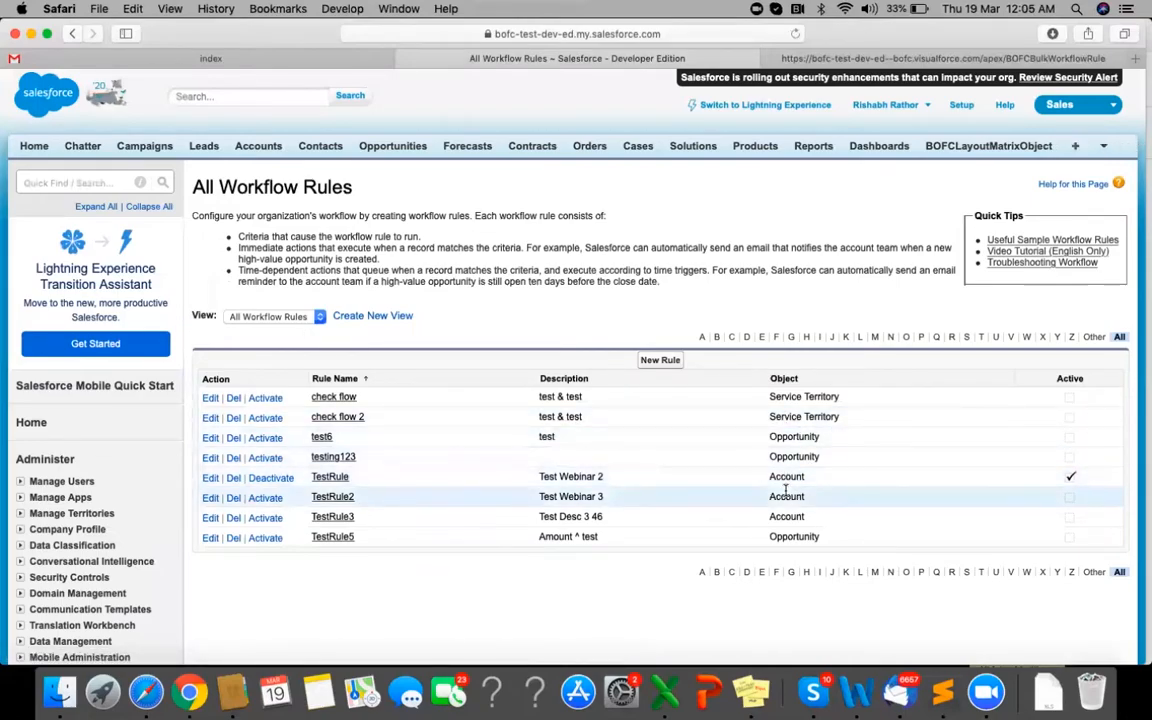
- Open TestRule and TestRule2 in separate browser tabs and check their active status and descriptions
left_click(329, 477, "super")
left_click(330, 496, "super")
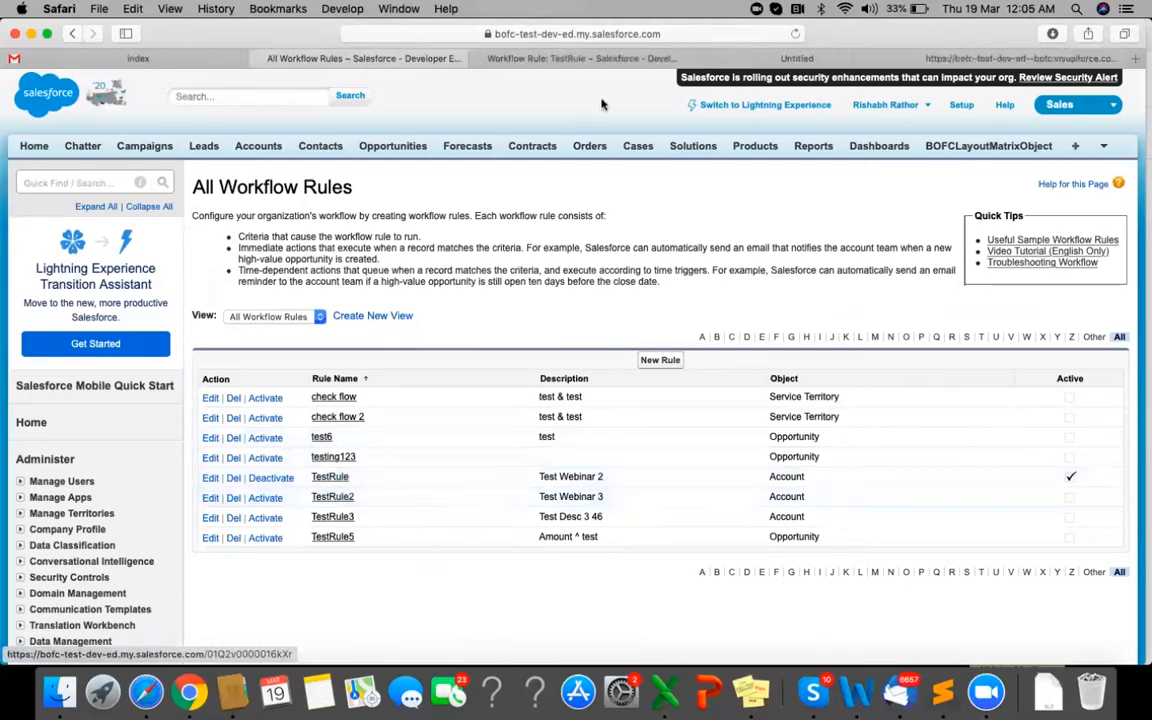
left_click(587, 60)
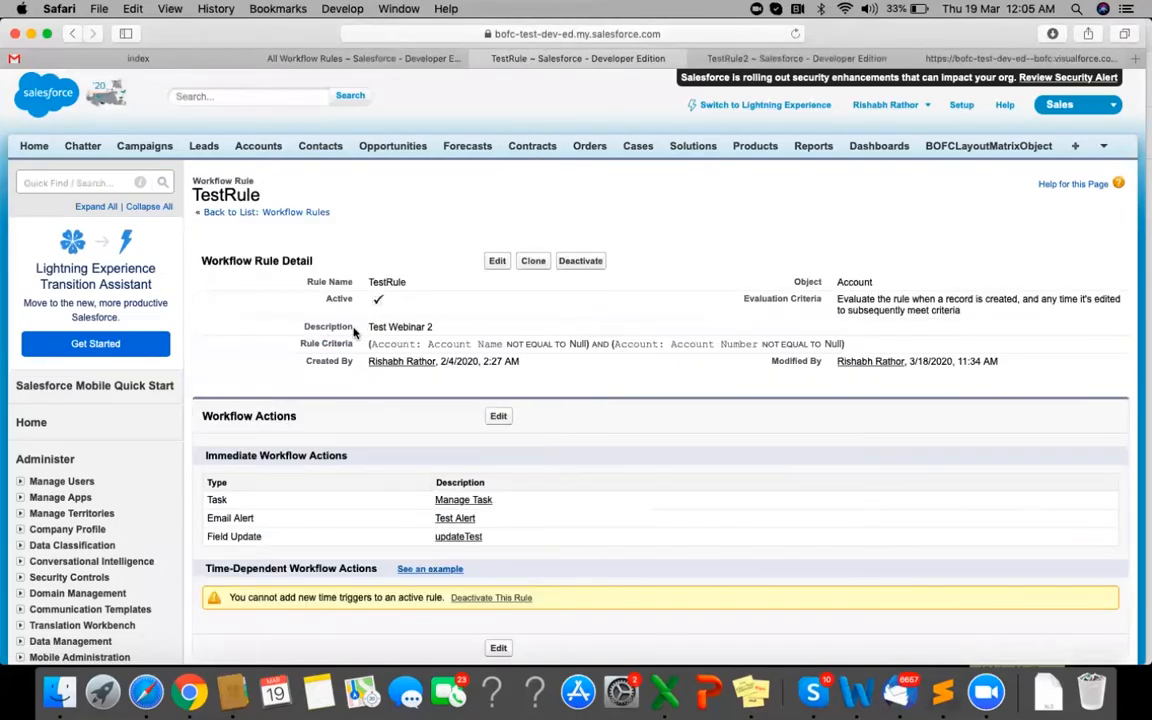
left_click(756, 60)
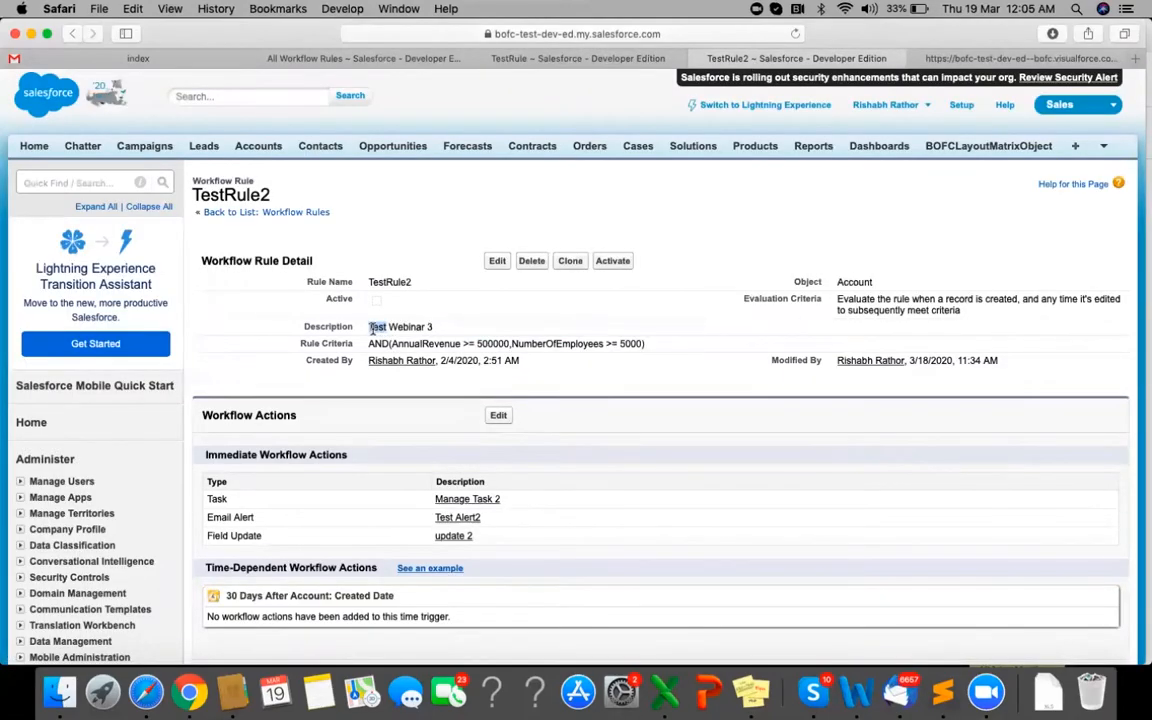
triple_click(373, 326)
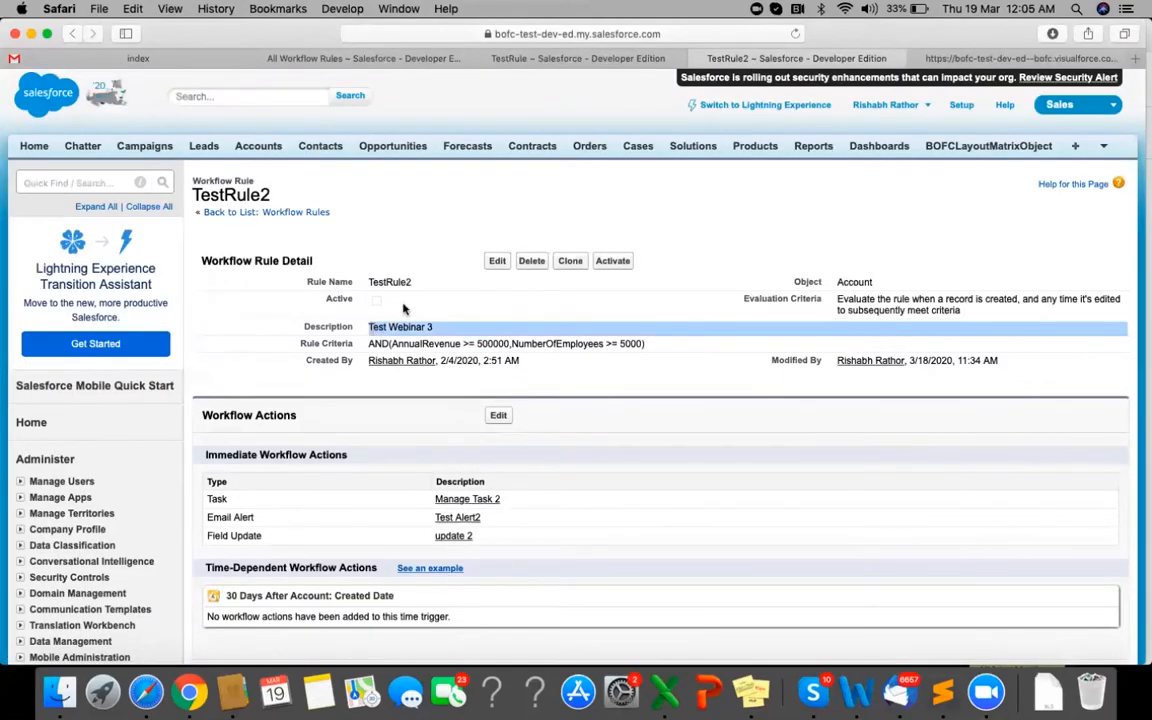
left_click(411, 60)
- Return to BOFC's Manage Workflow Rules page, choose Export Workflows for Account and Opportunity and initiate the export
left_click(946, 62)
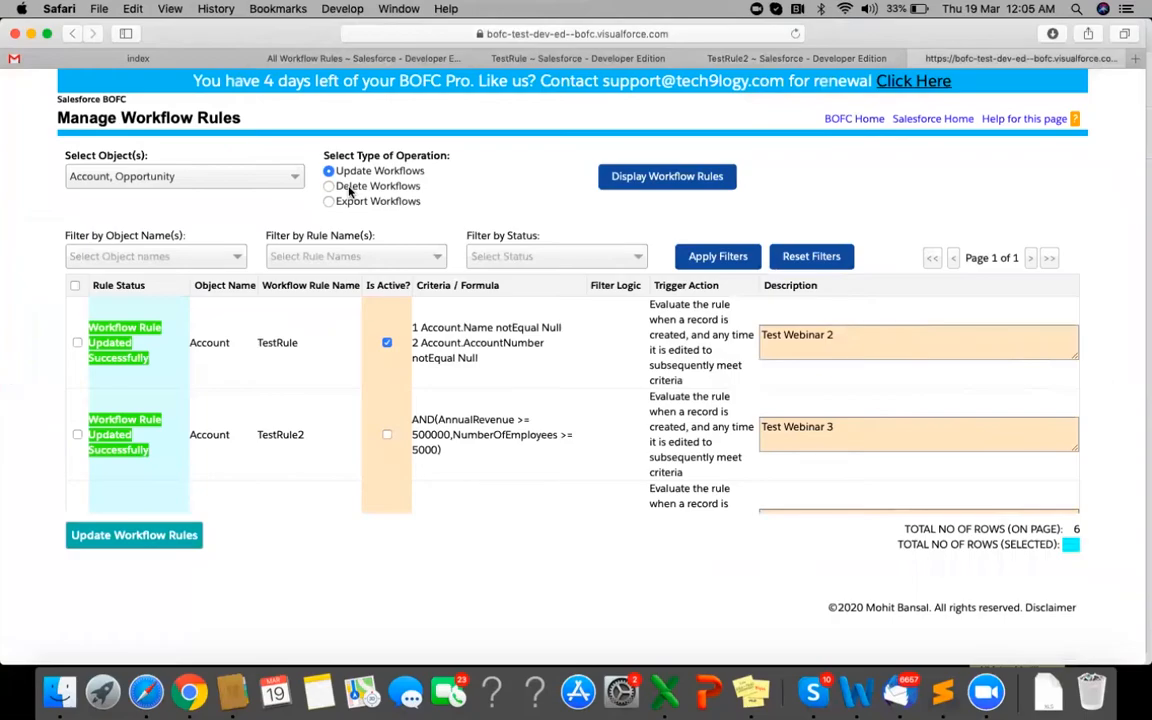
left_click(390, 202)
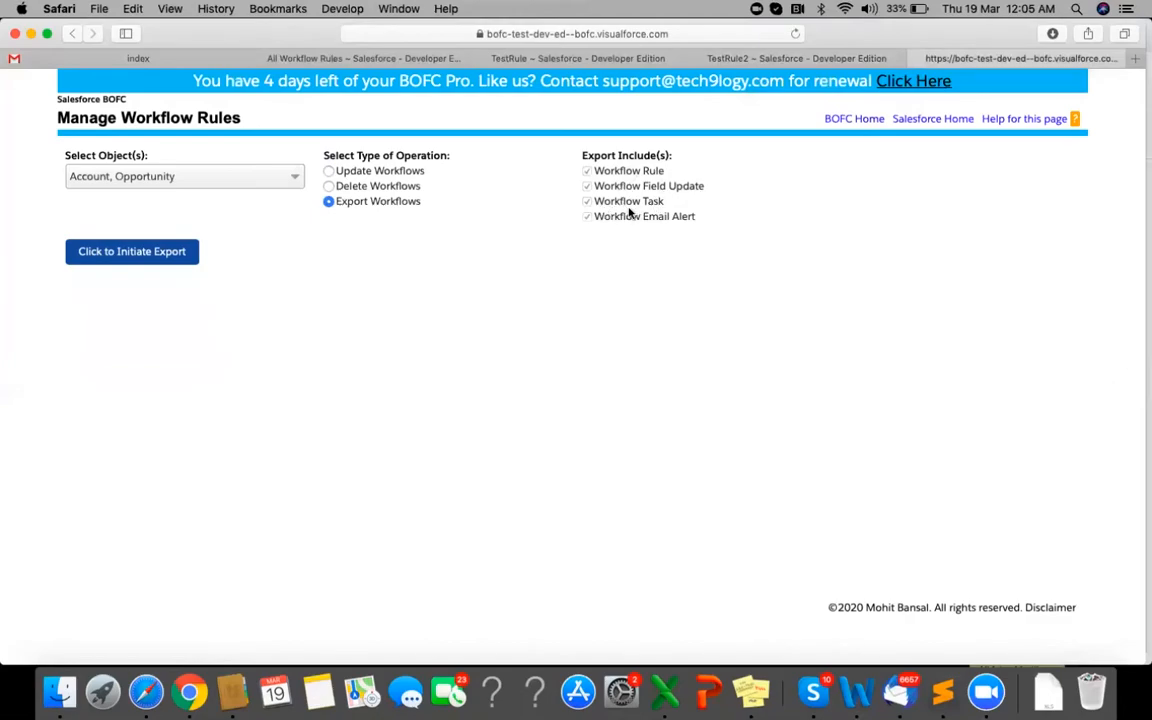
left_click(157, 252)
left_click(167, 252)
- Switch to the BOFC Webinar 18 March presentation in Chrome and show the Q & A slide
left_click(188, 690)
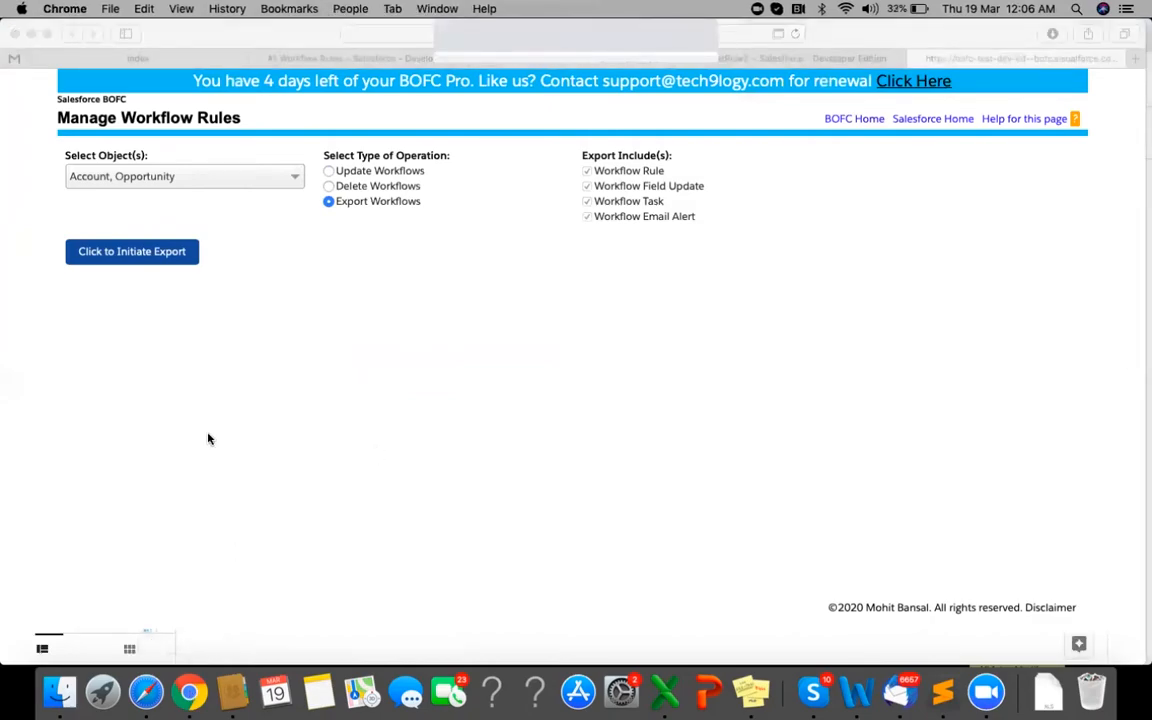
mouse_move(154, 450)
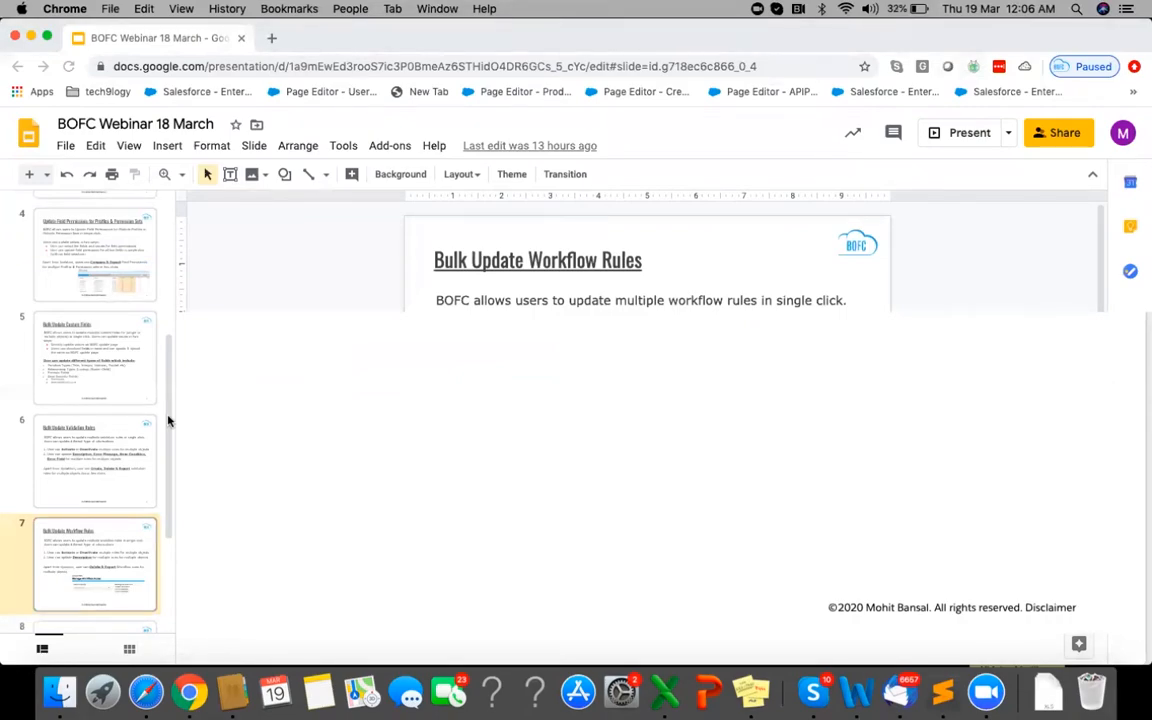
scroll(118, 540, "down", 2)
left_click(119, 540)
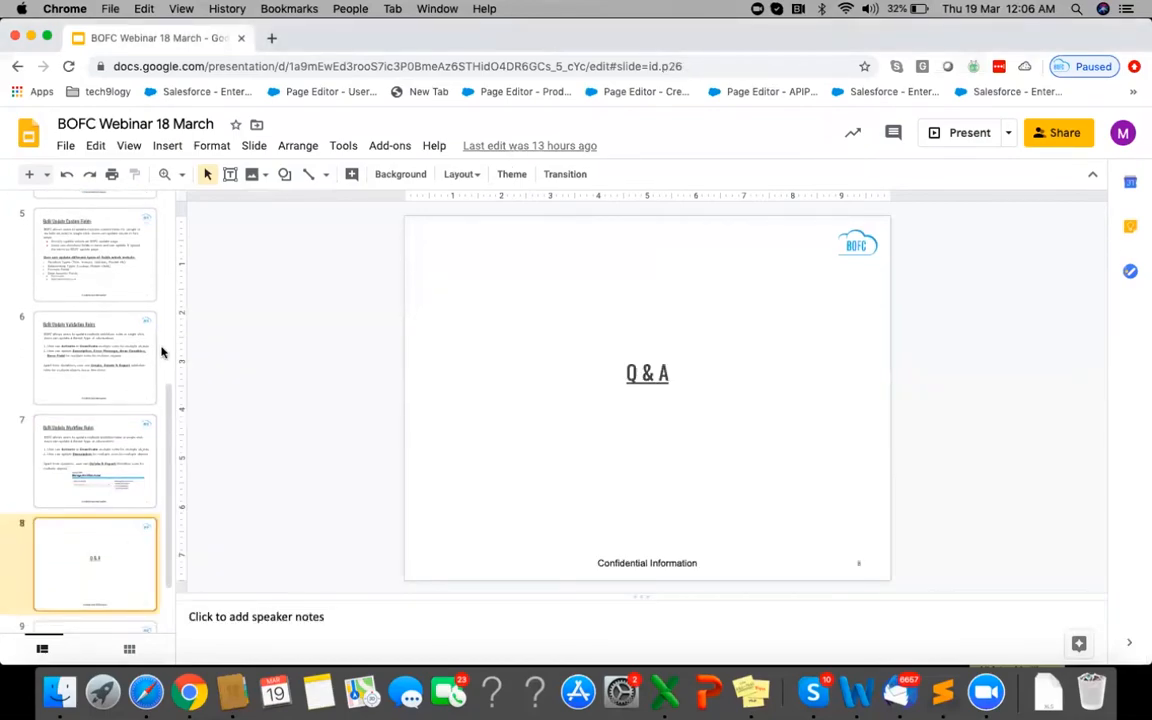
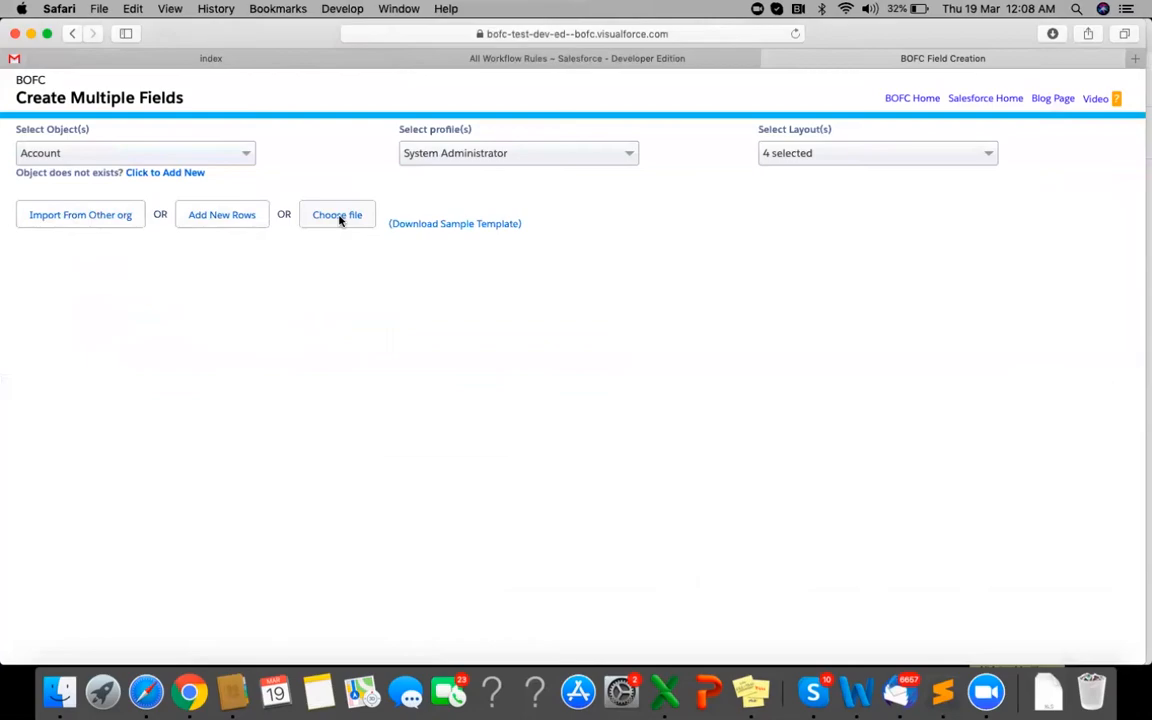
- Start an import from another org with the object API name Account, check the source org choices and close the dialog without importing
left_click(93, 223)
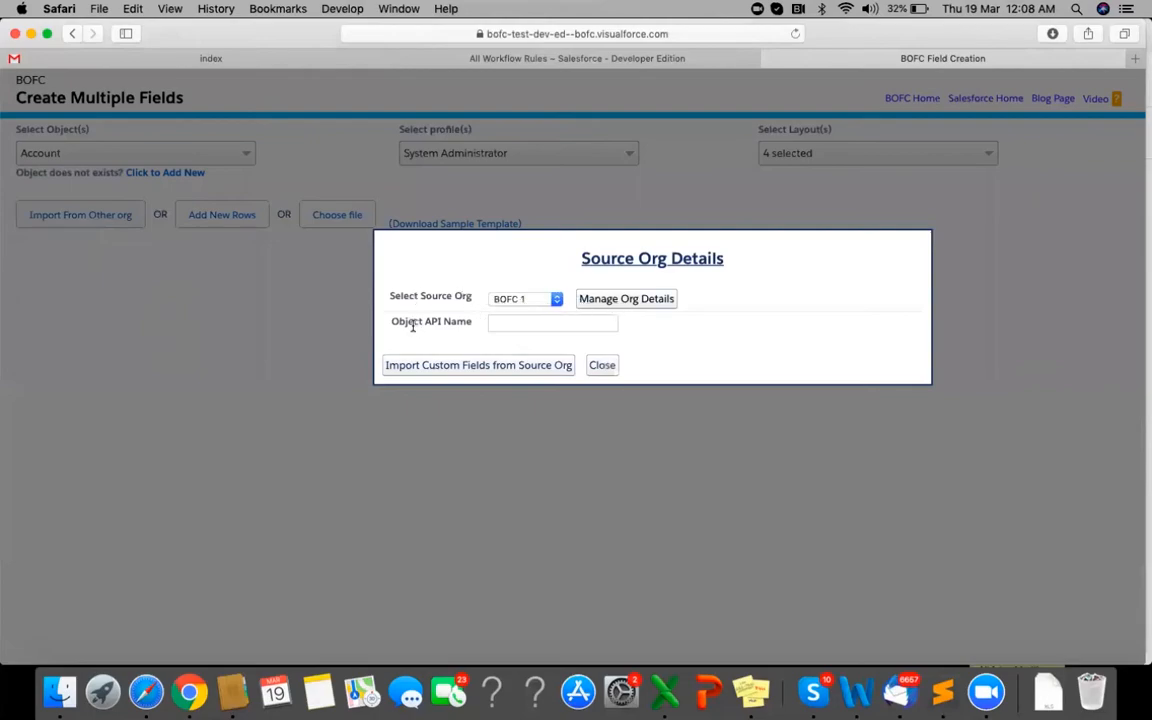
left_click(524, 325)
type("A")
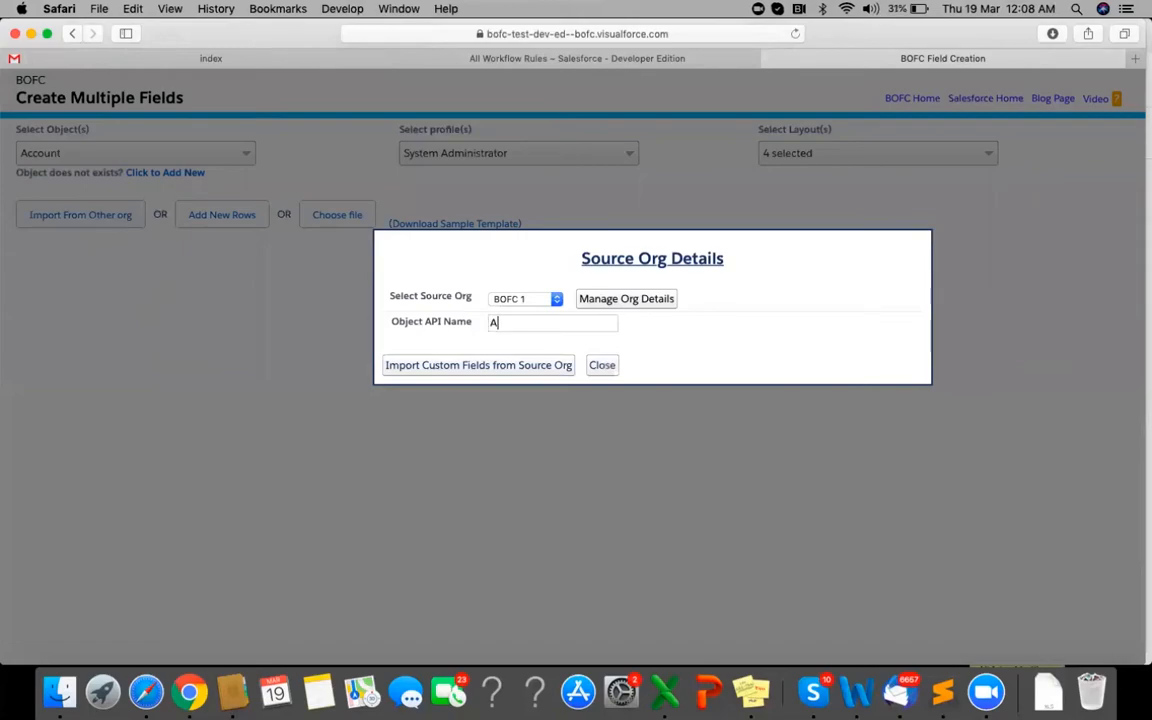
type("ccount")
left_click(542, 301)
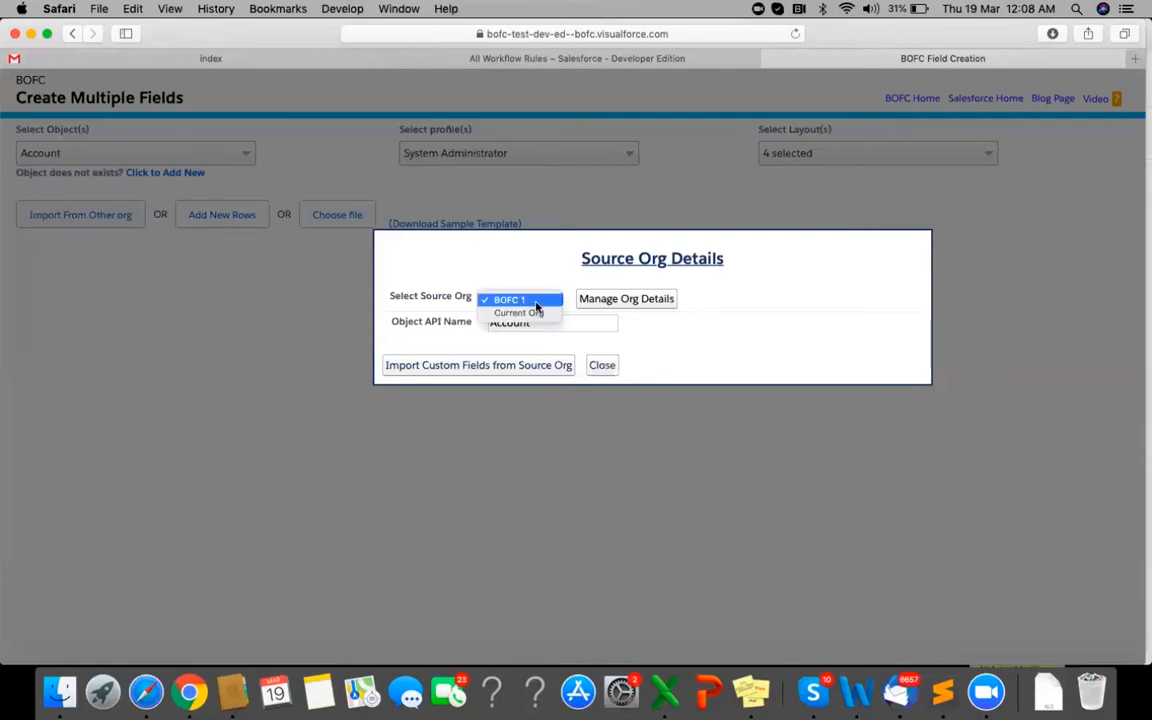
left_click(537, 305)
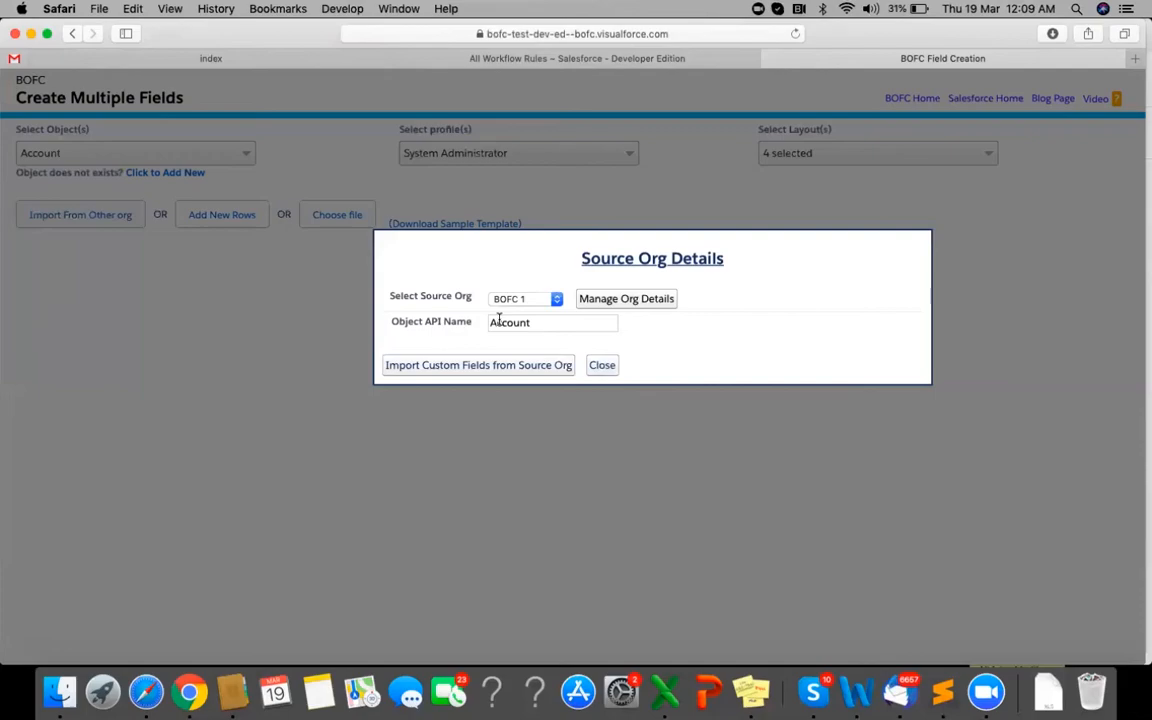
left_click(600, 366)
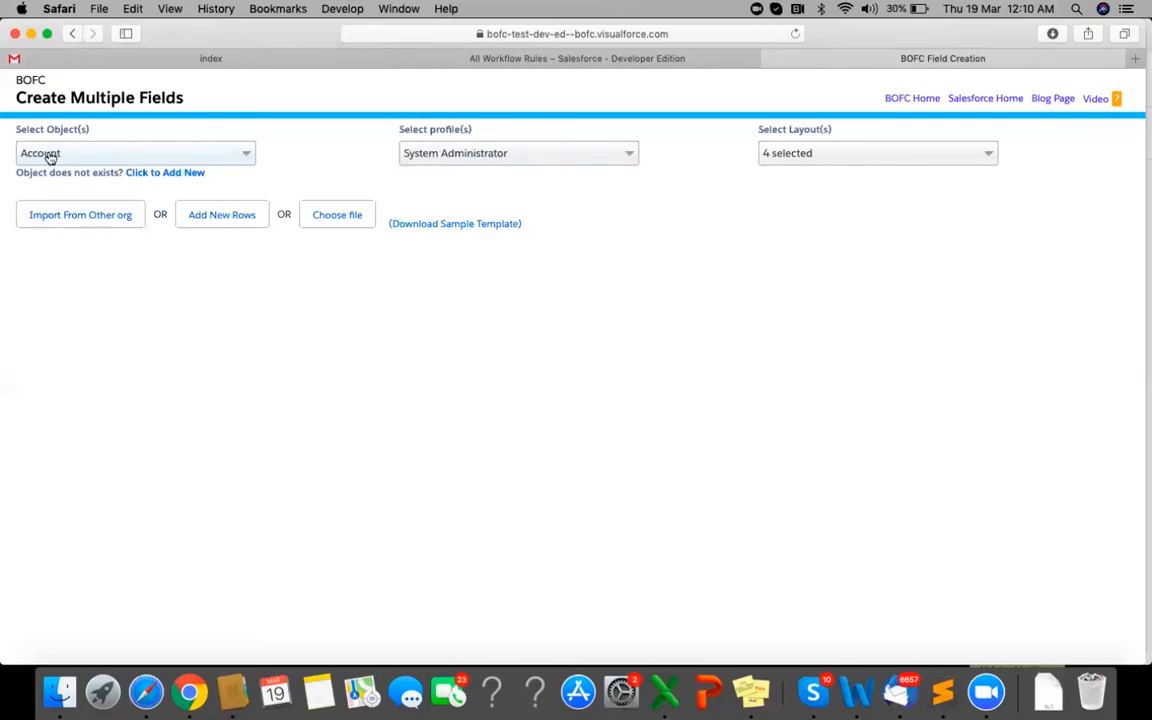
- Look over the profiles available for the new Account fields and leave the selection as it is
left_click(494, 160)
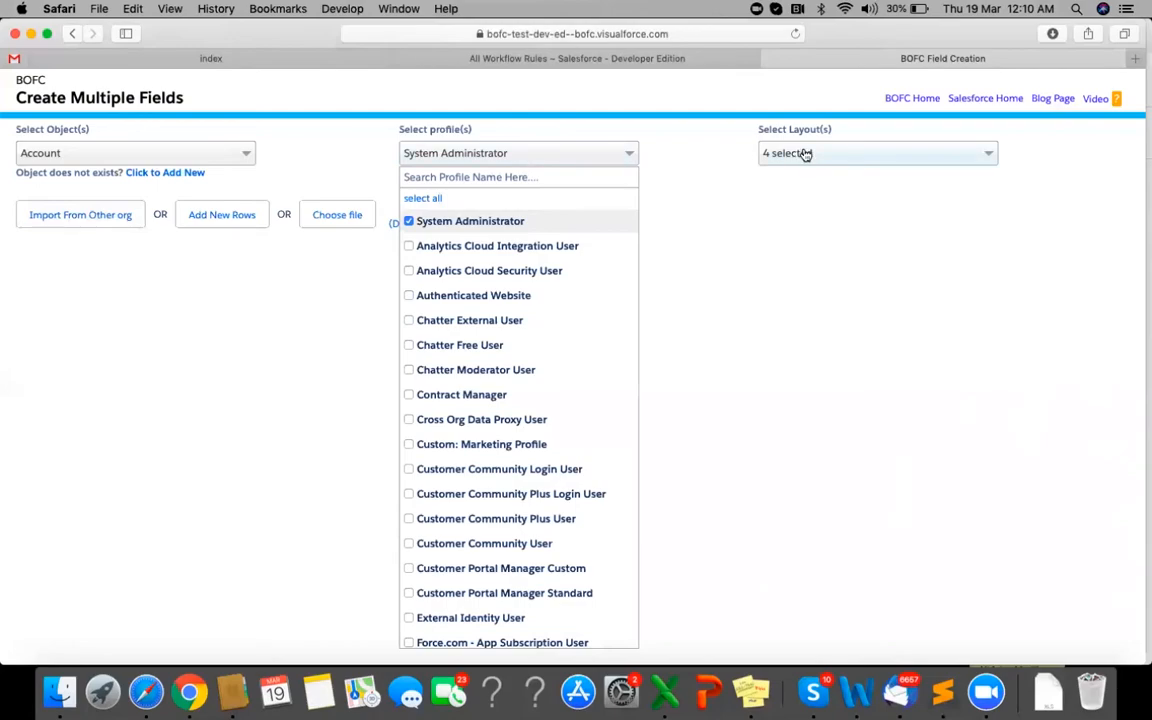
left_click(731, 186)
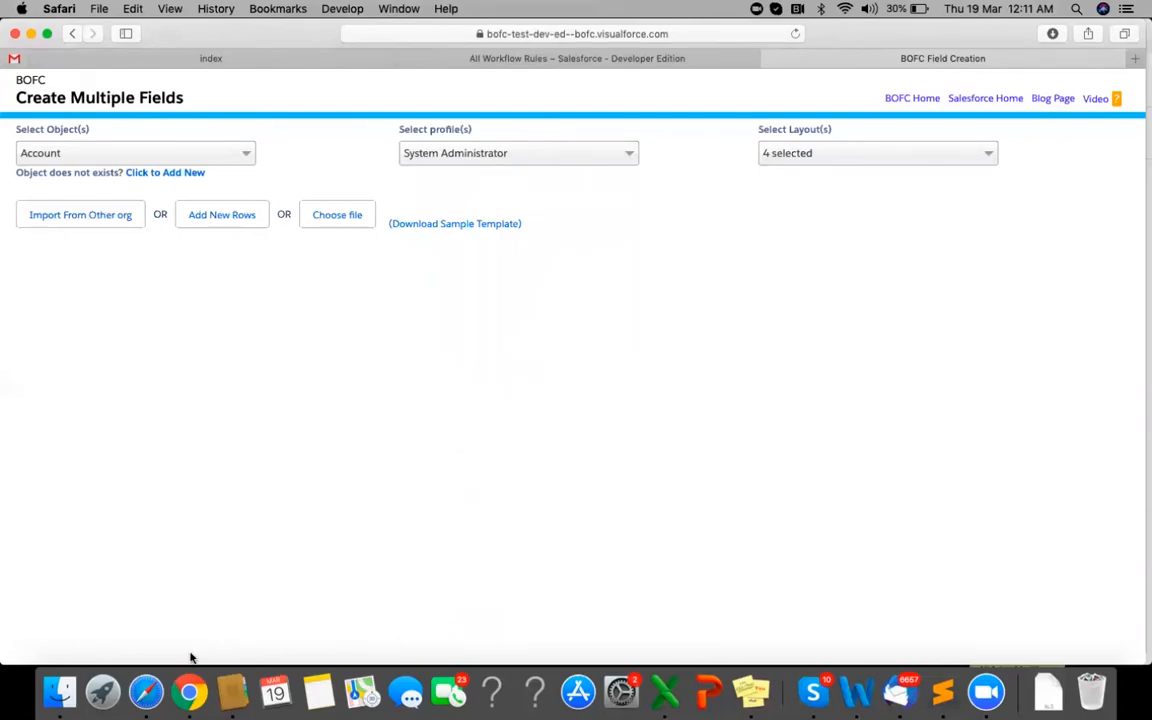
- Switch to Chrome and load bofc.io in a new incognito window
left_click(187, 690)
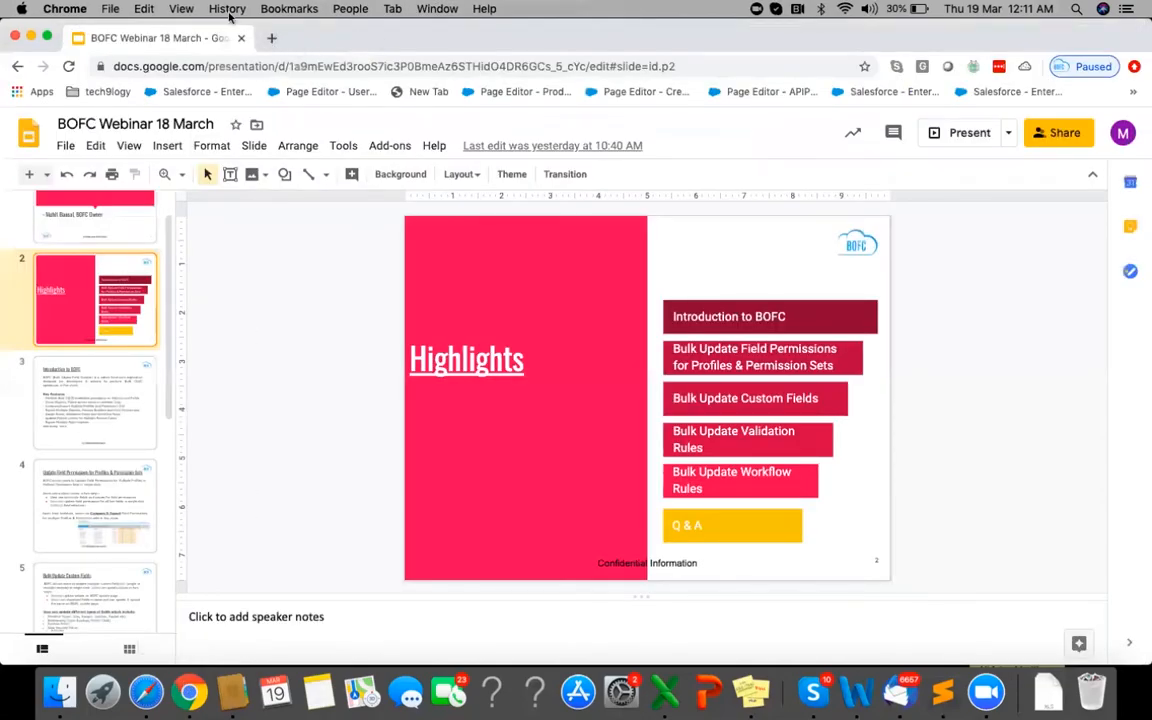
right_click(188, 692)
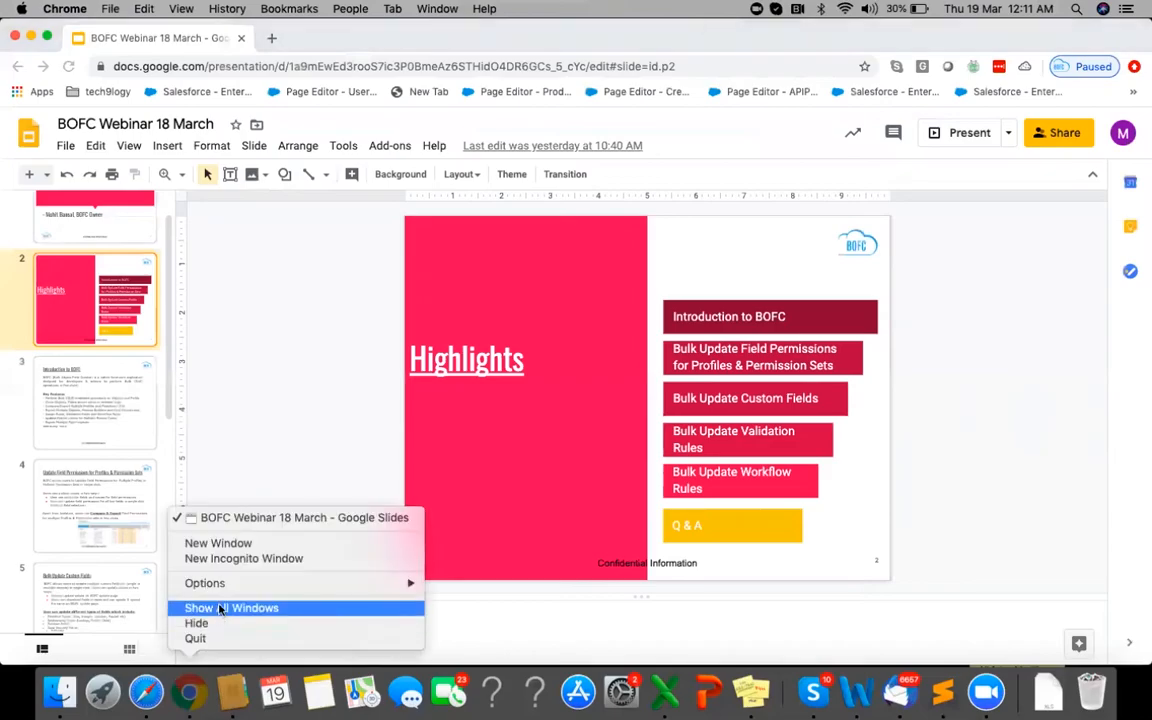
left_click(222, 558)
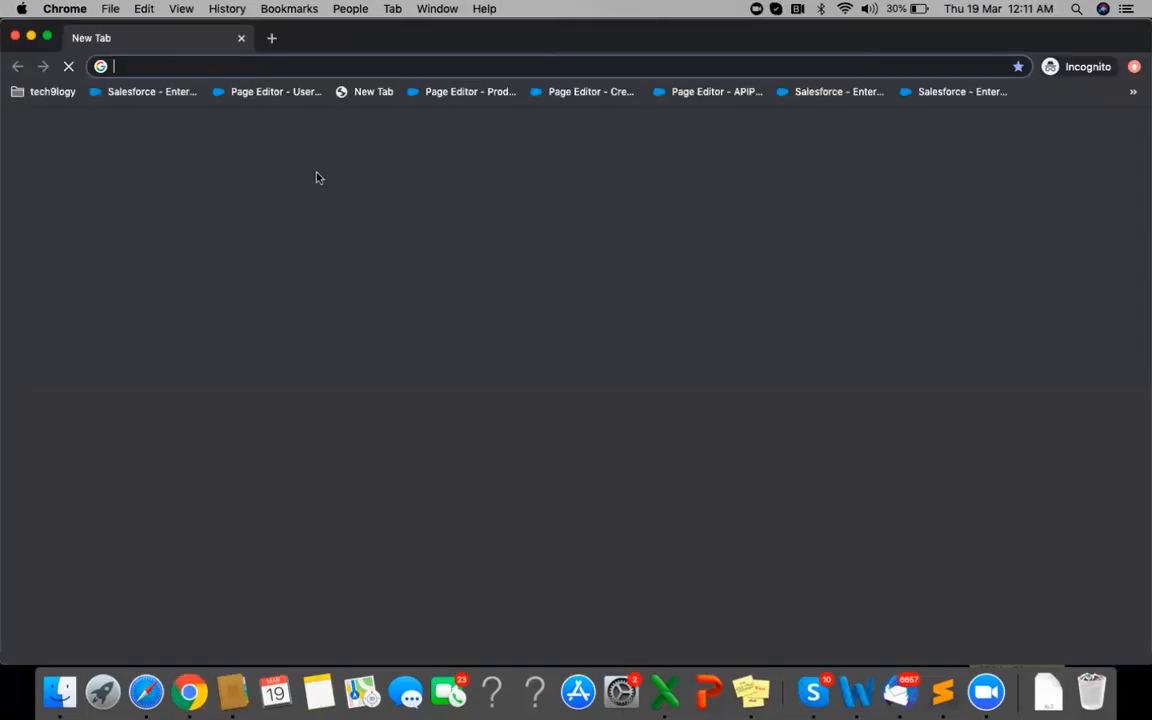
type("bofc")
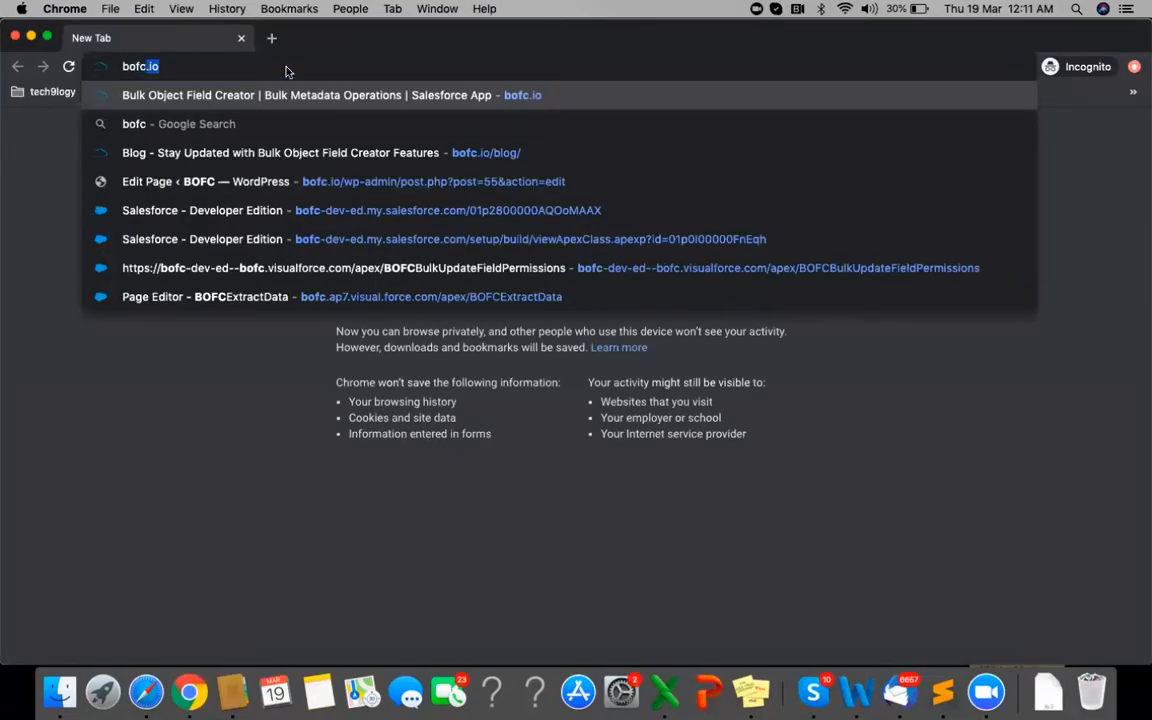
key("Return")
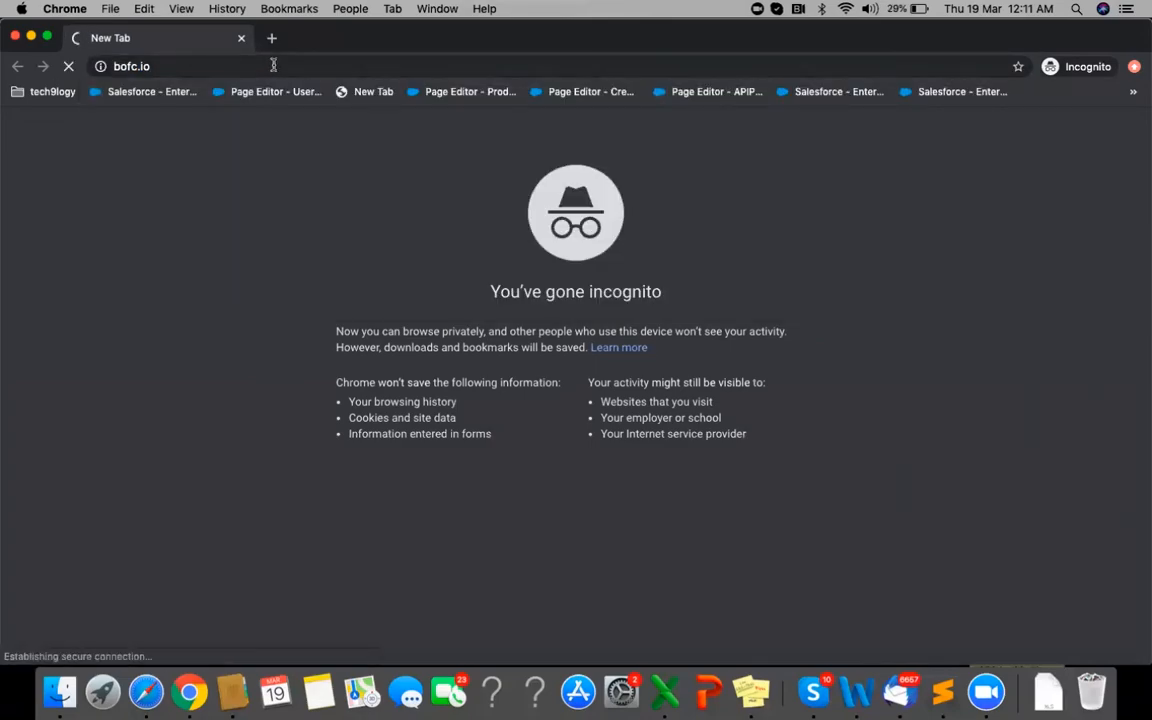
- Search YouTube for BOFC in a new tab and open the video How to Create Bulk Custom Fields in Salesforce using BOFC App
left_click(271, 38)
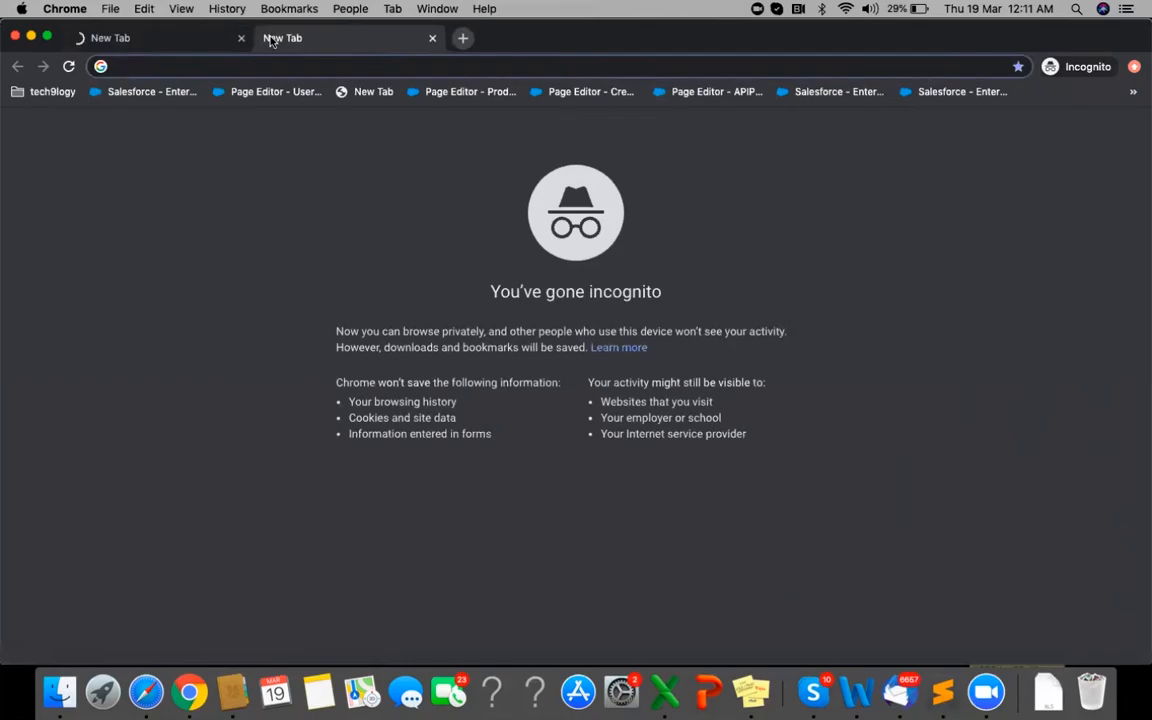
type("you")
key("Return")
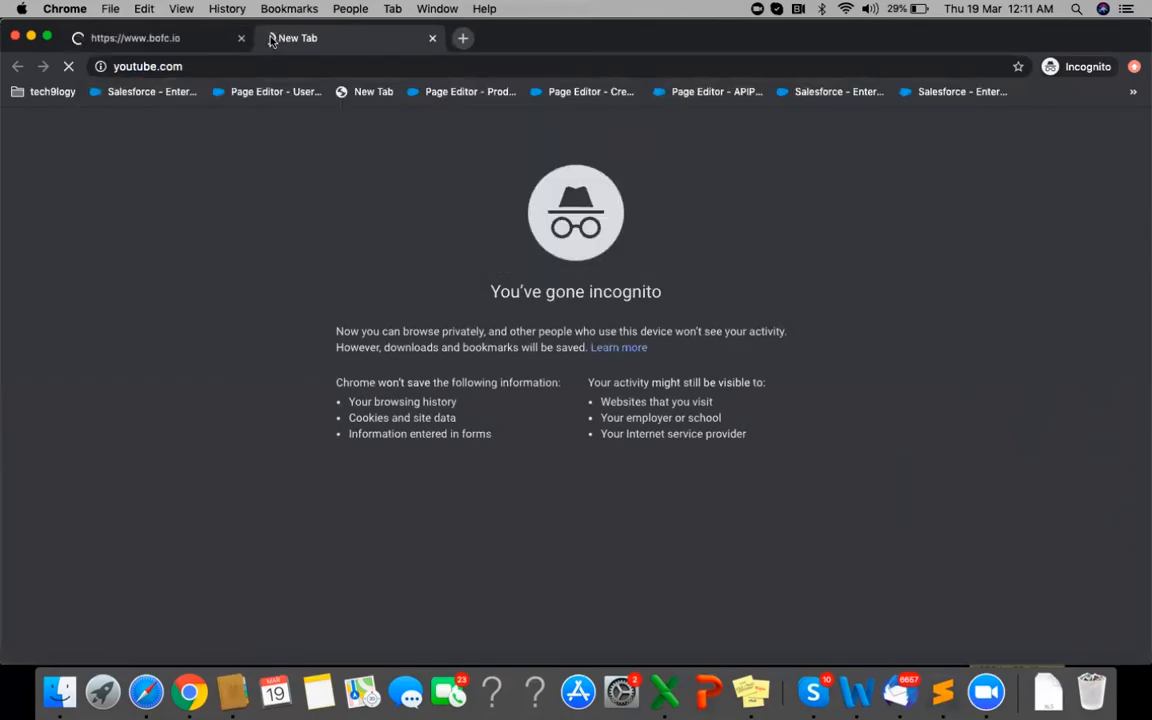
left_click(216, 37)
left_click(290, 42)
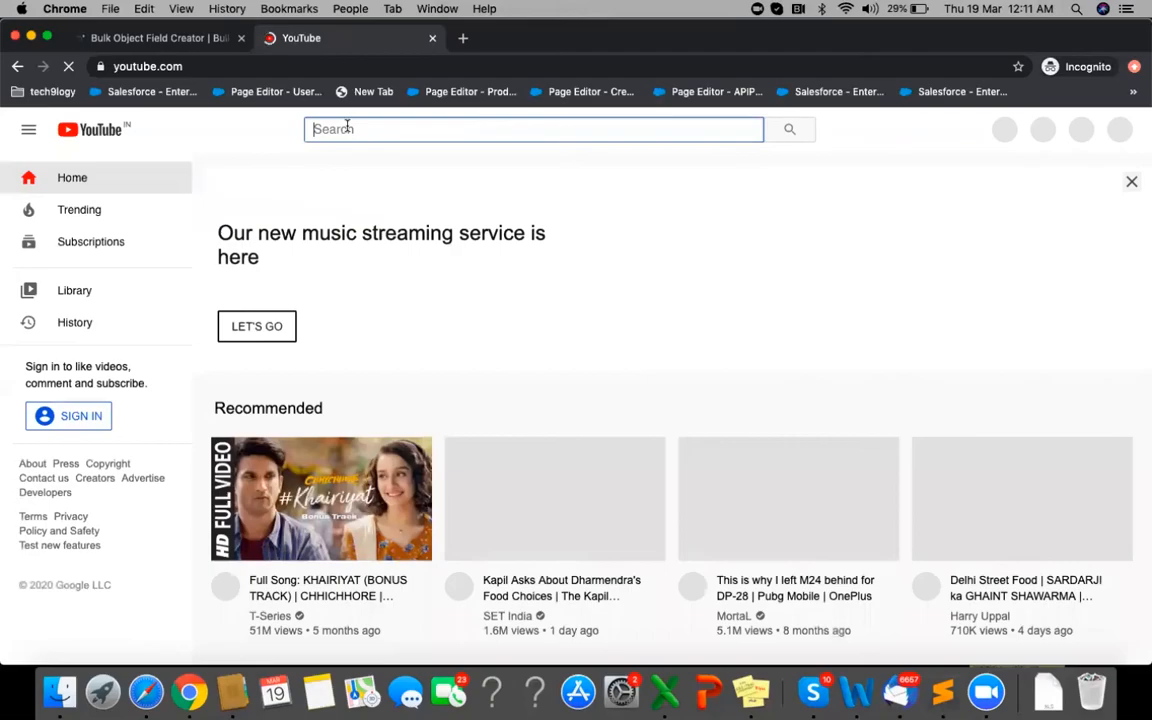
type("BOFC")
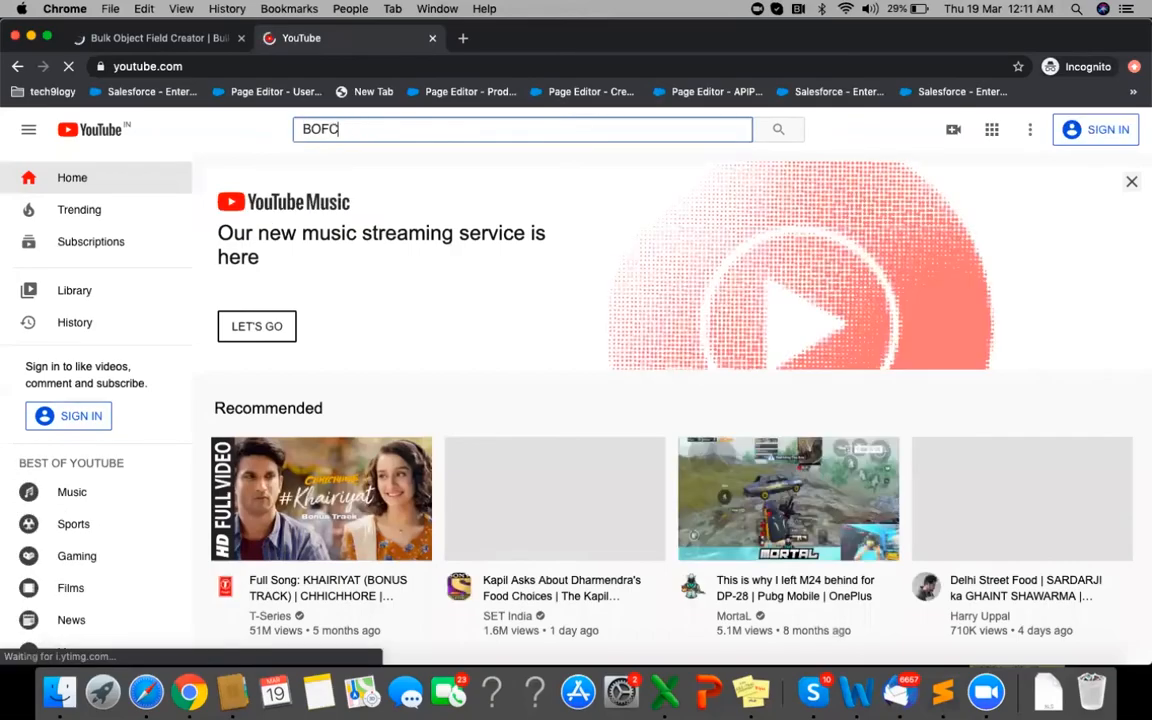
key("Return")
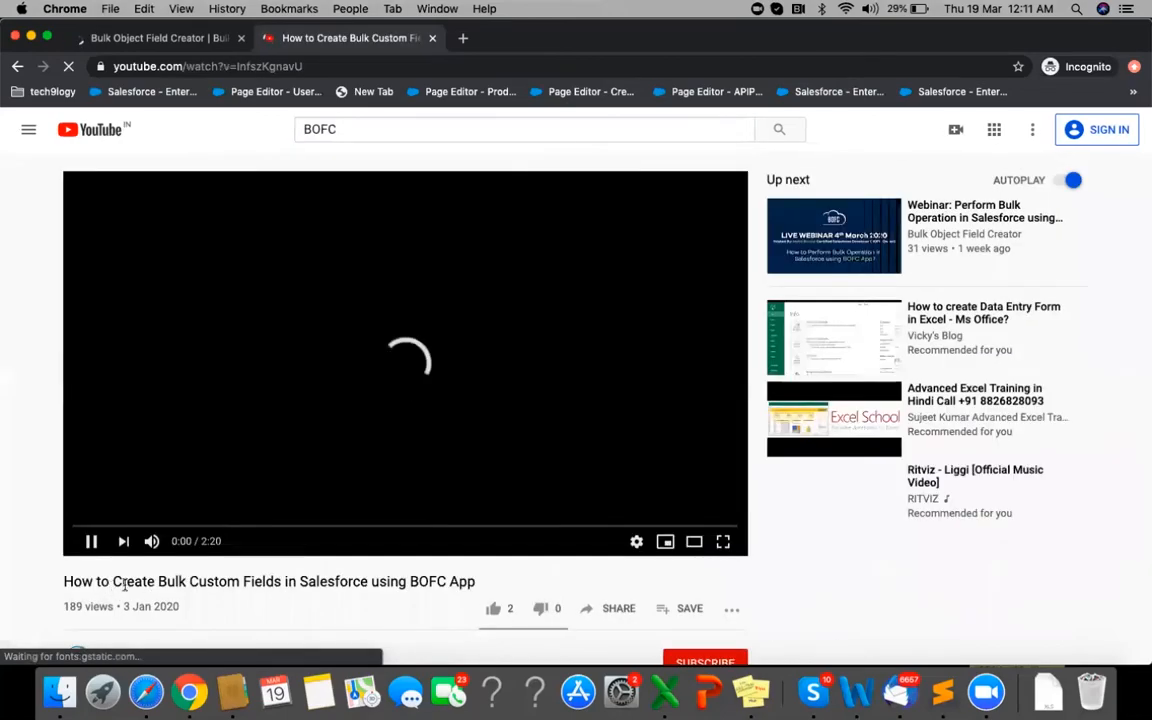
- Open the Bulk Object Field Creator channel from the video and browse through its uploads
scroll(124, 586, "down", 2)
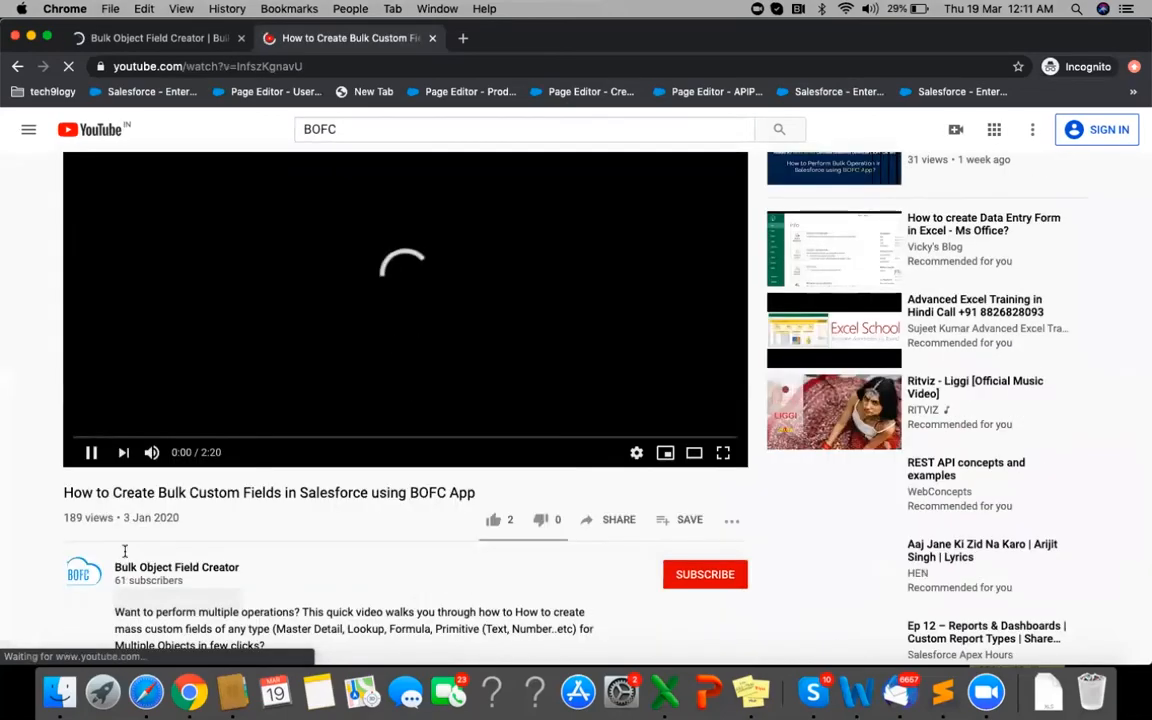
left_click(124, 553)
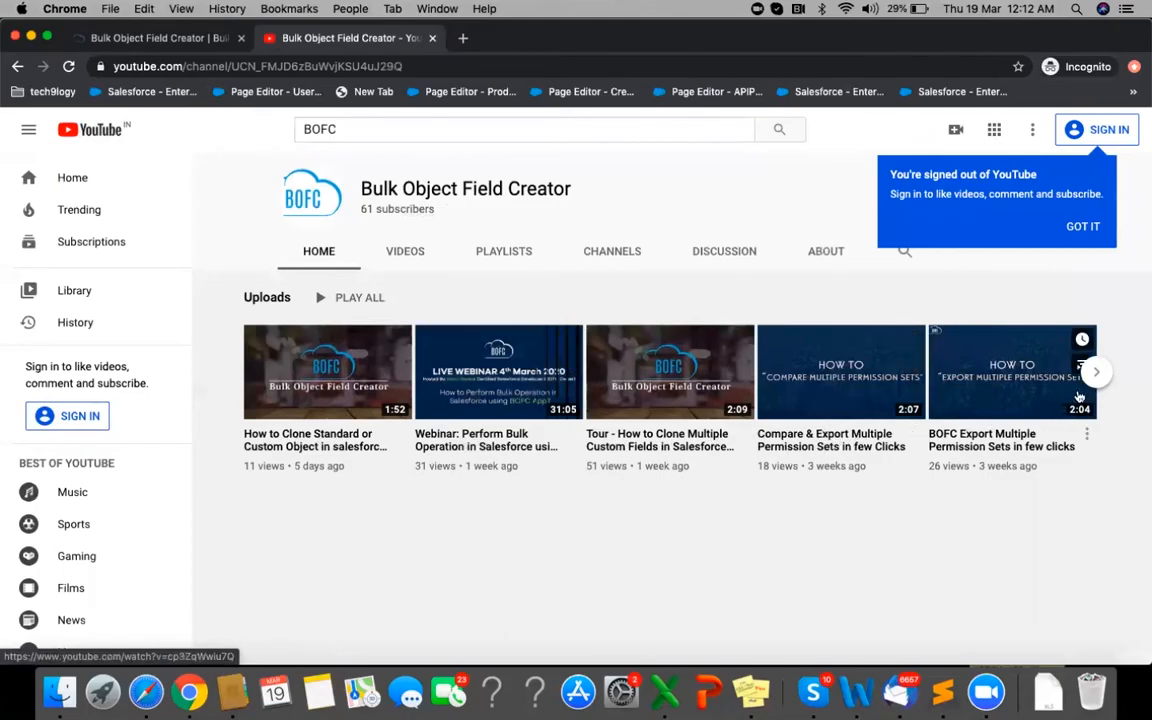
left_click(1095, 374)
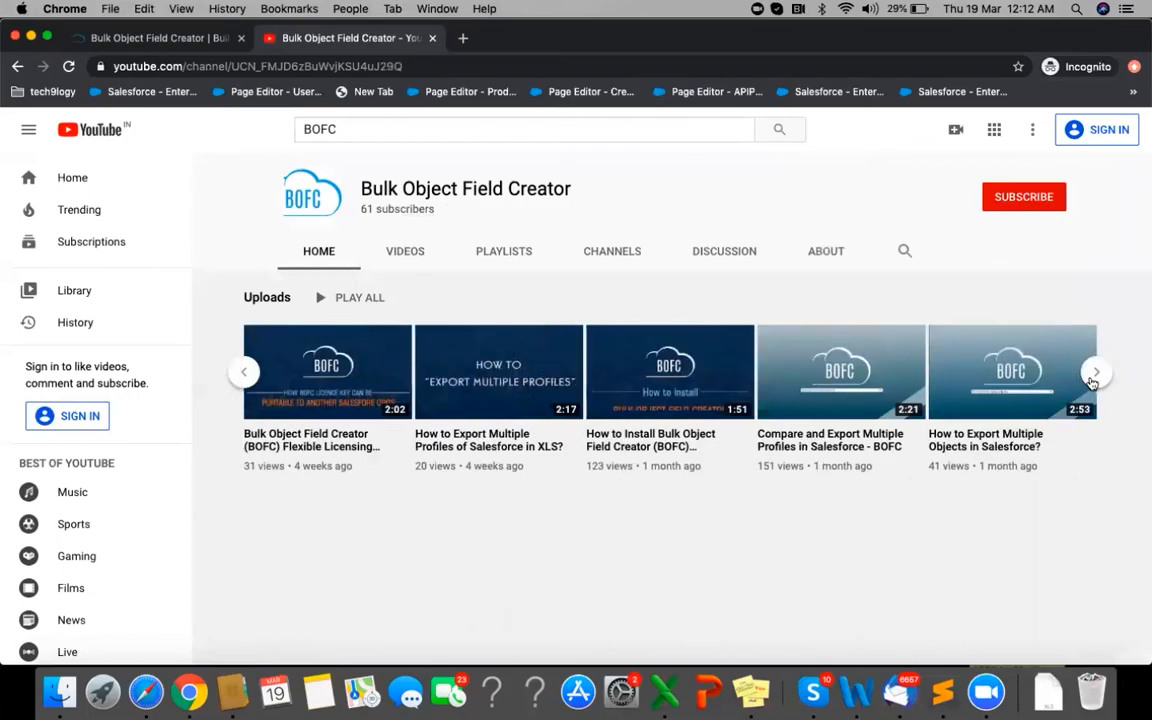
left_click(1094, 376)
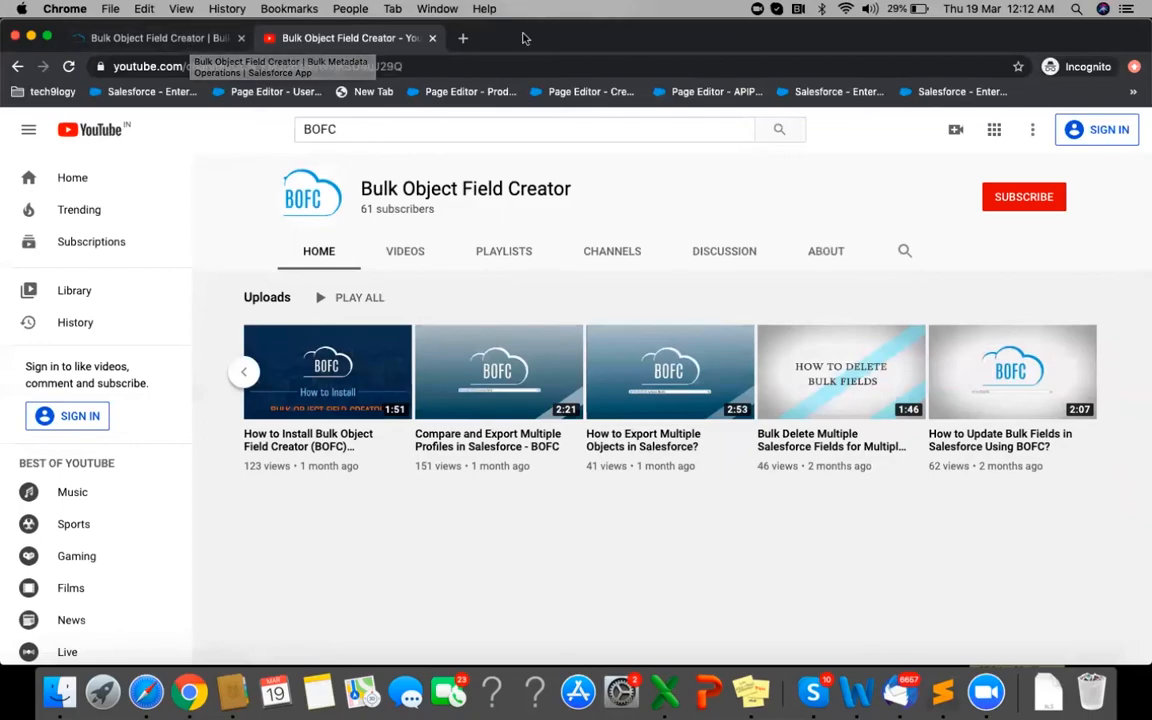
- Return to the bofc.io home page, dismiss the YouTube subscription pop-up and open the site's Webinar page
left_click(187, 45)
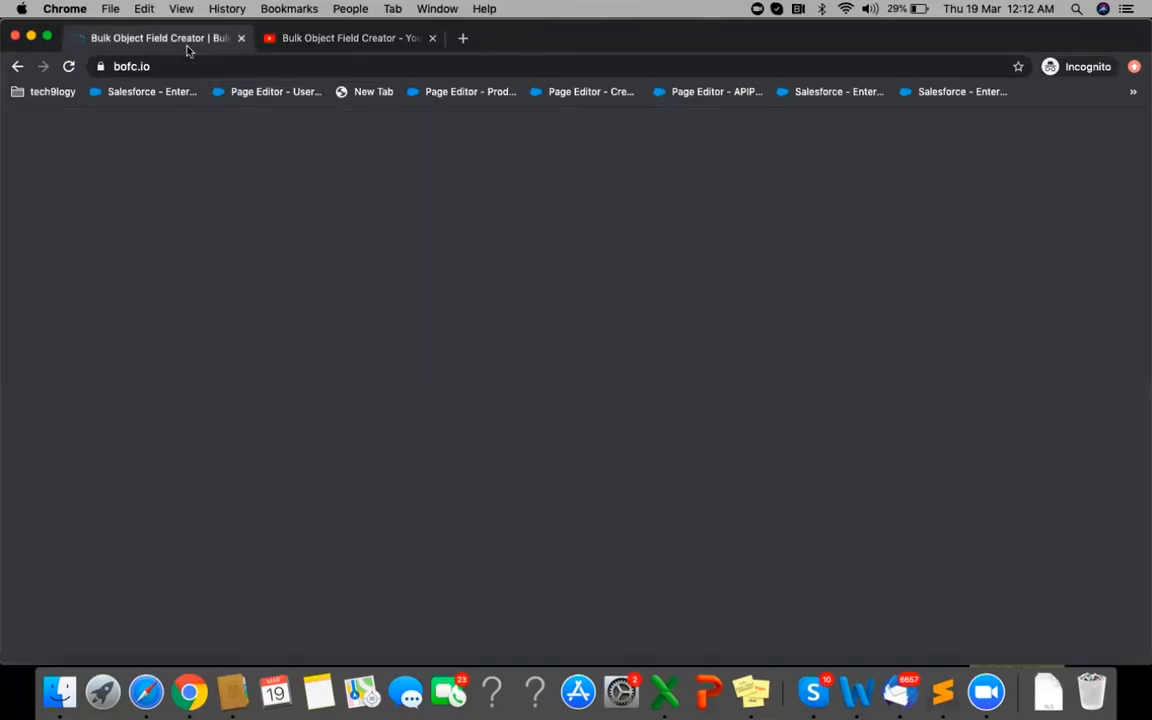
scroll(563, 204, "down", 2)
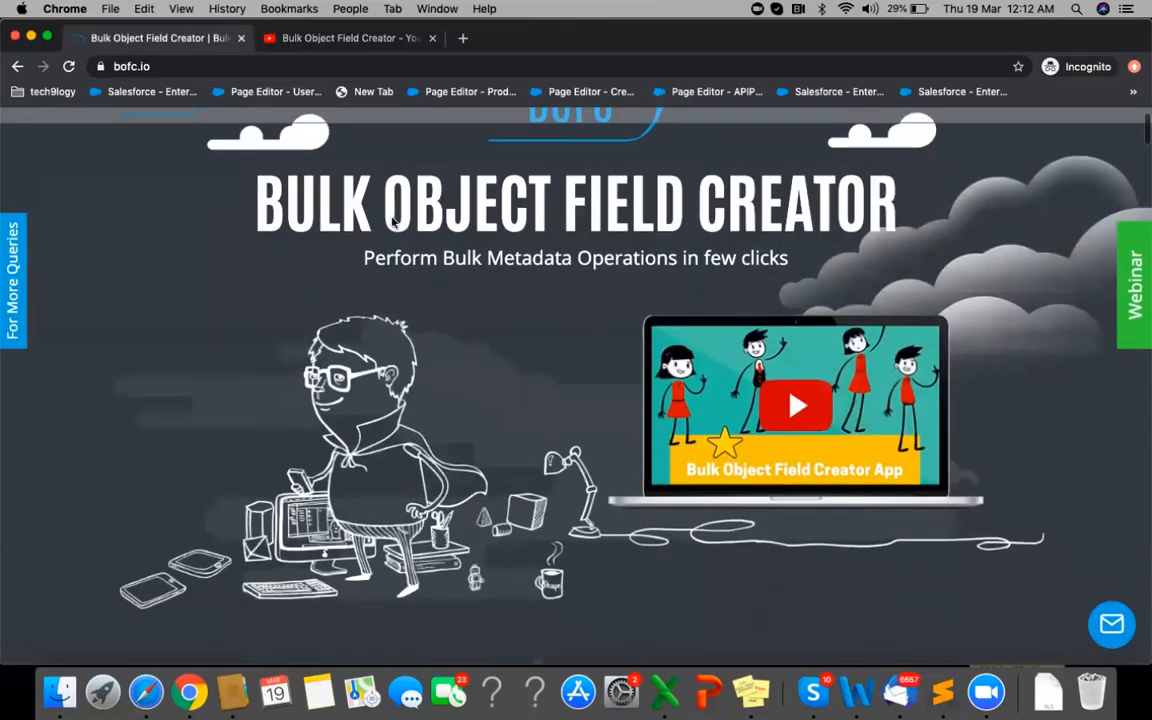
scroll(562, 203, "down", 2)
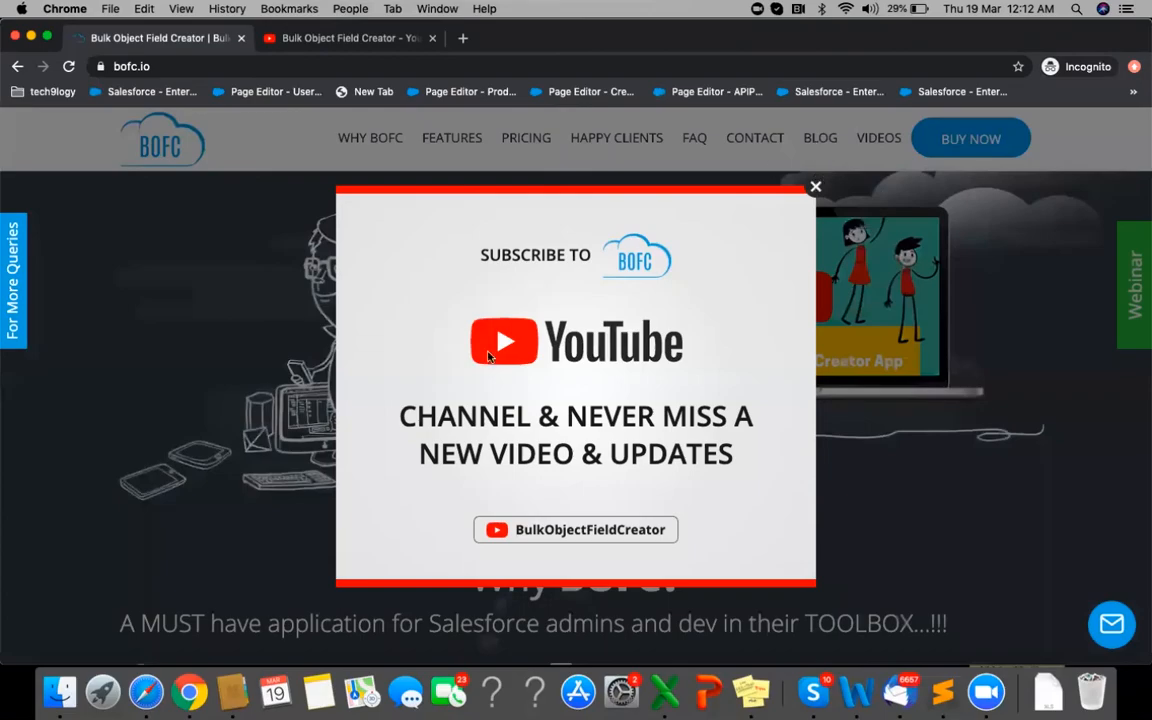
left_click(816, 187)
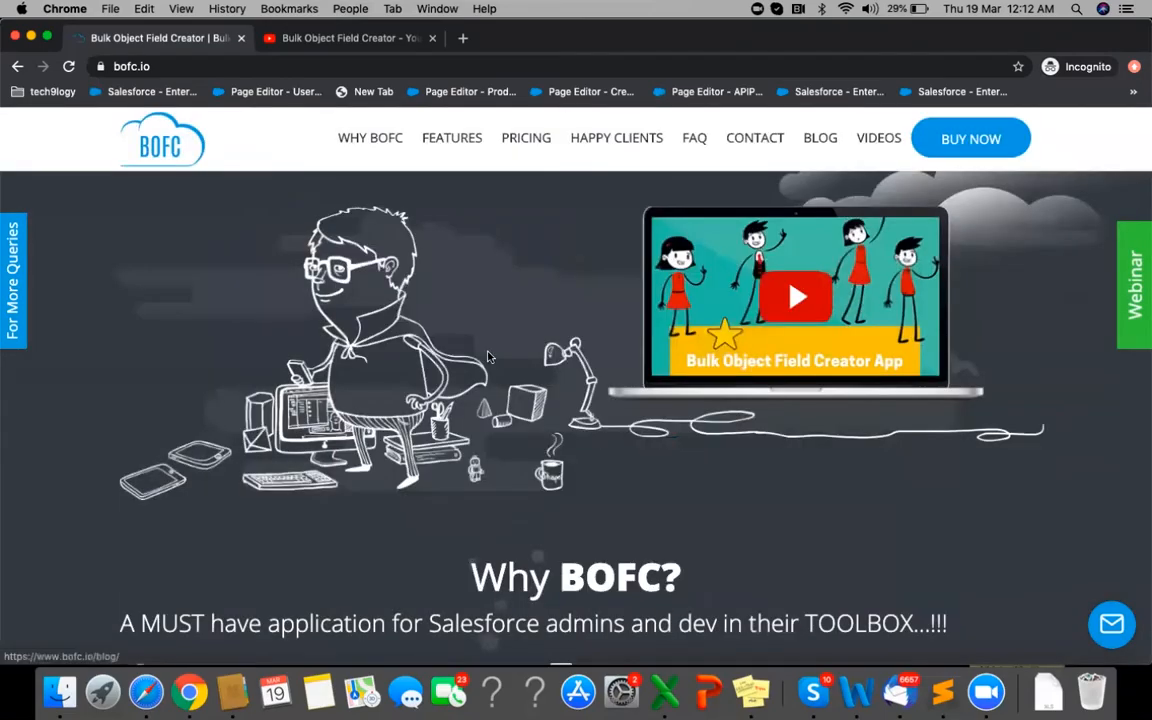
scroll(758, 376, "down", 20)
scroll(680, 590, "down", 2)
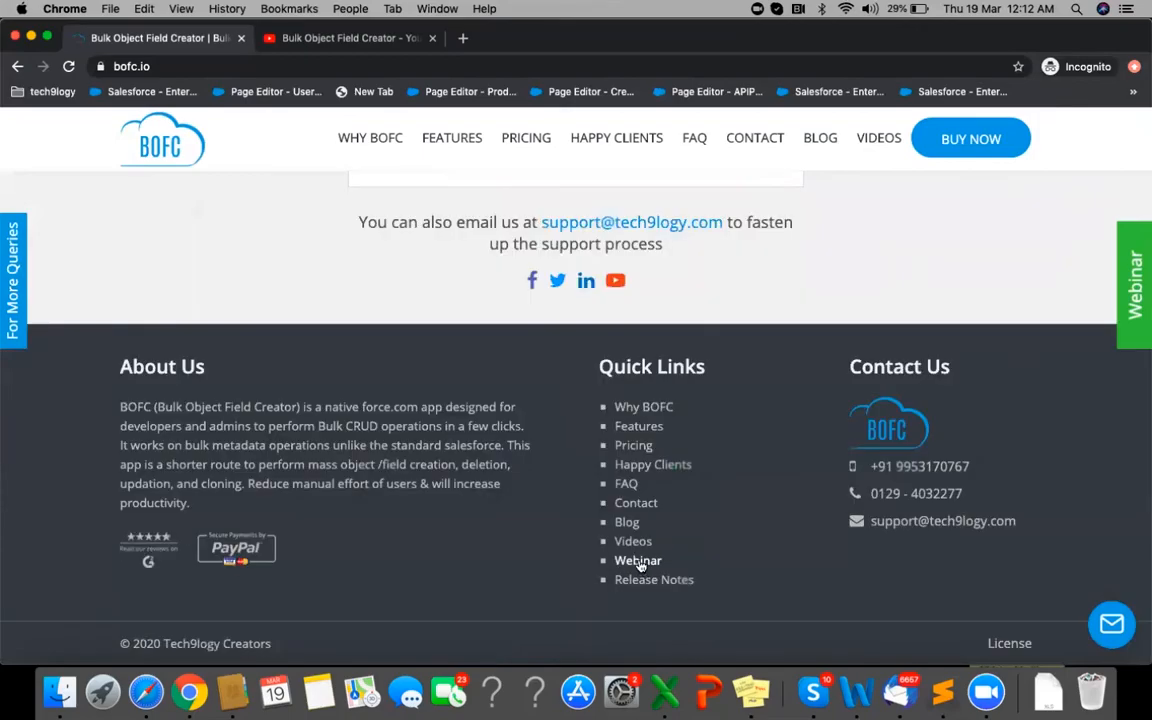
left_click(638, 561)
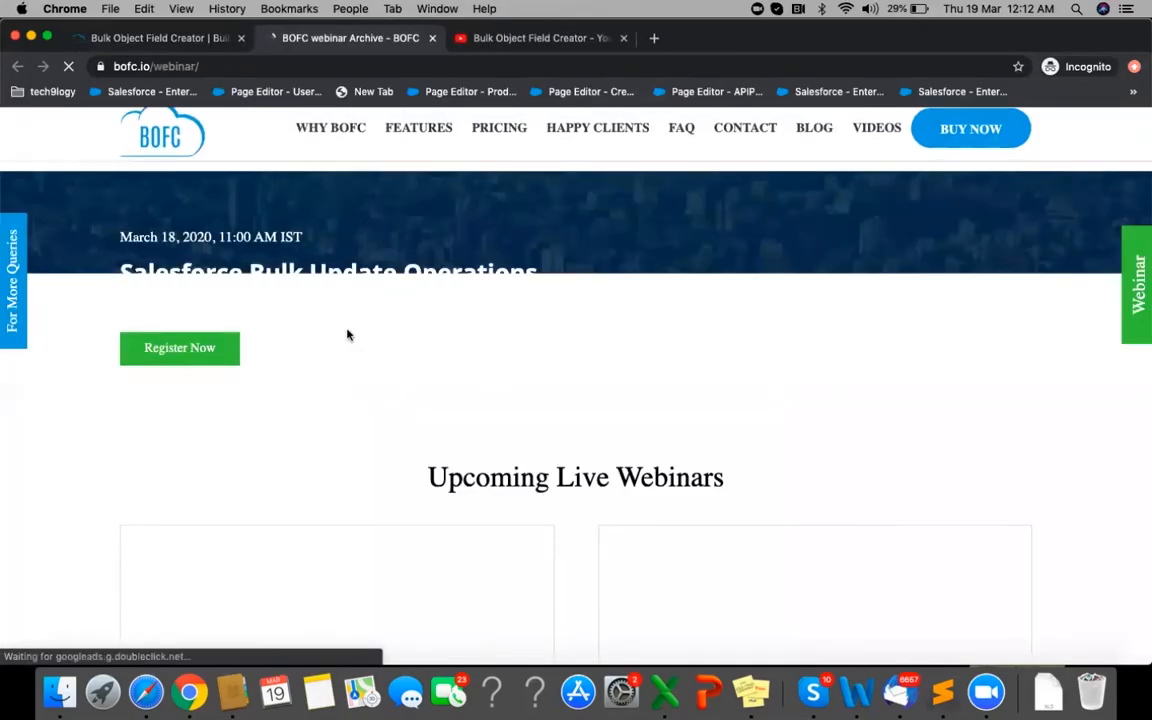
- Look through the upcoming and latest webinars and open the March 4, 2020 webinar How to Perform Bulk Operation in Salesforce Using BOFC App
scroll(347, 389, "down", 2)
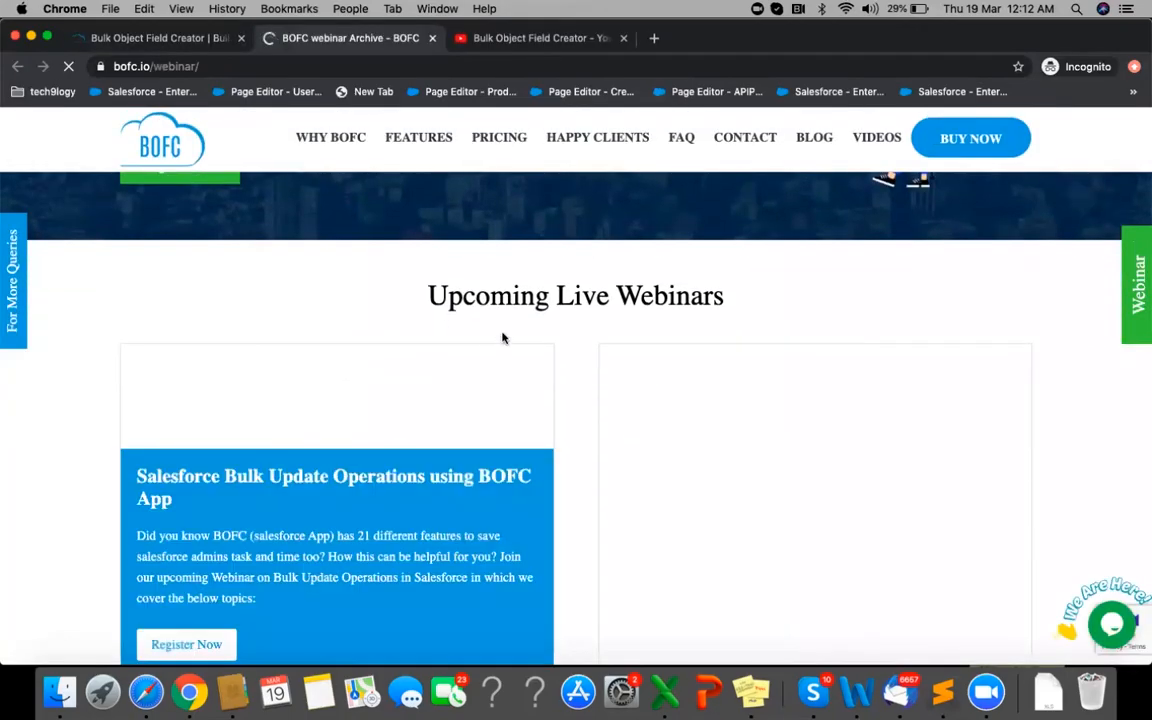
scroll(566, 386, "down", 2)
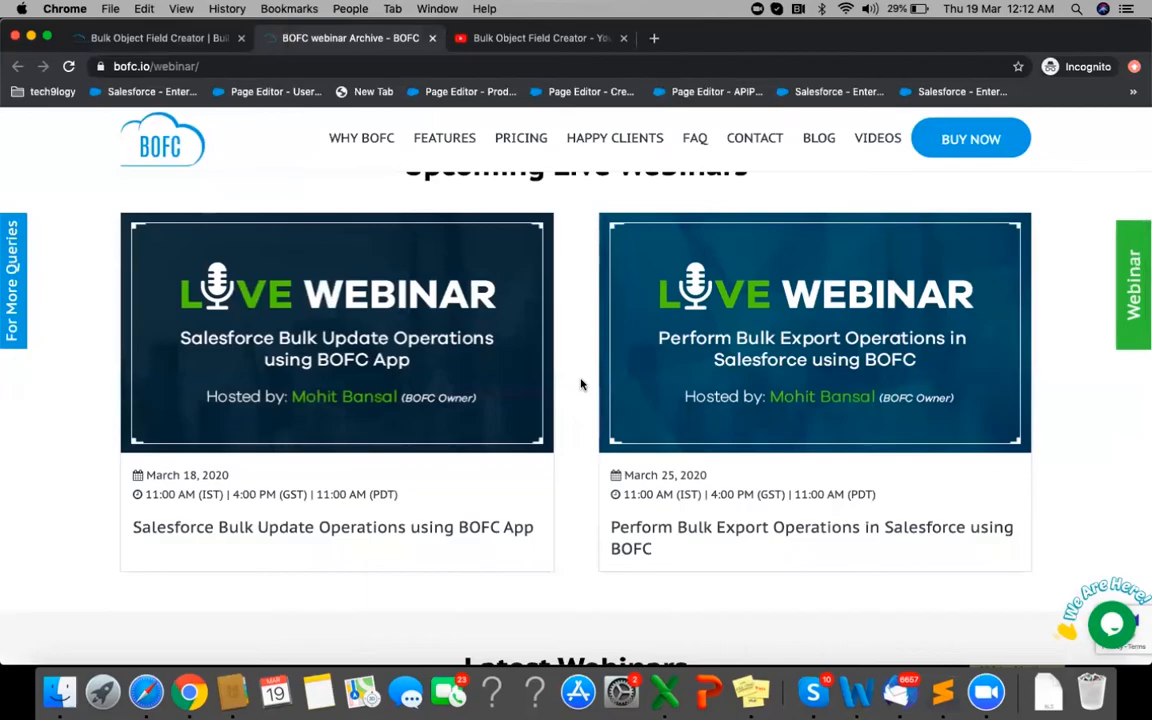
mouse_move(598, 368)
scroll(579, 343, "down", 3)
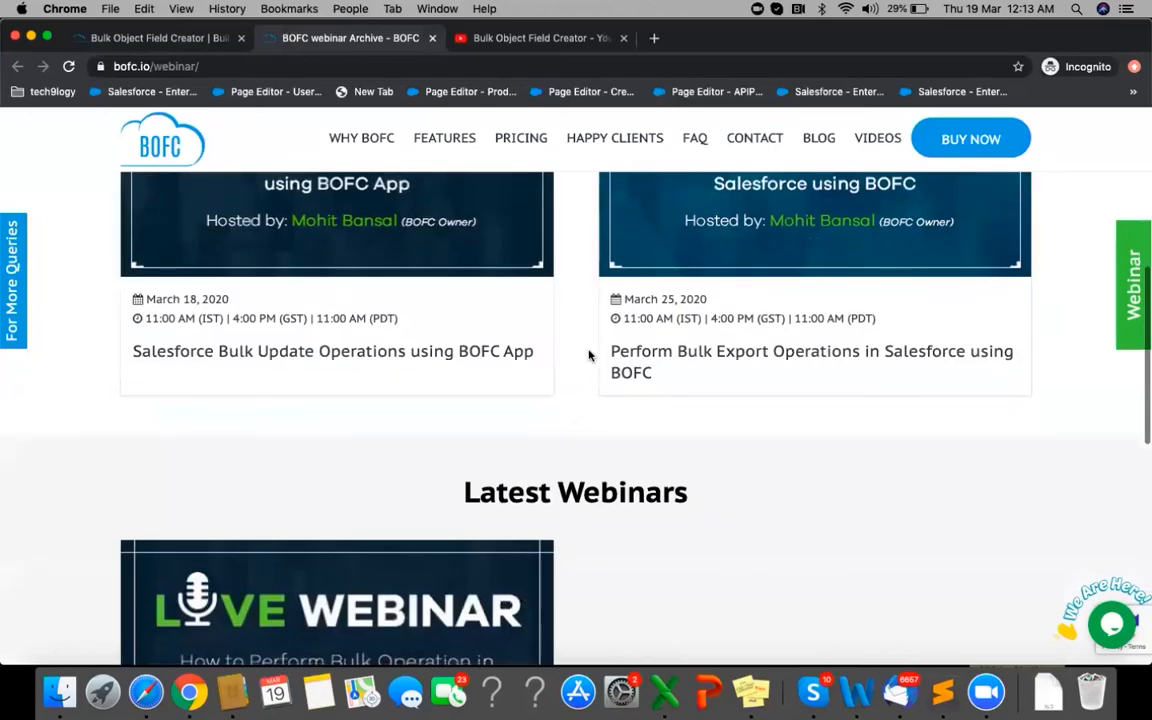
scroll(590, 355, "down", 4)
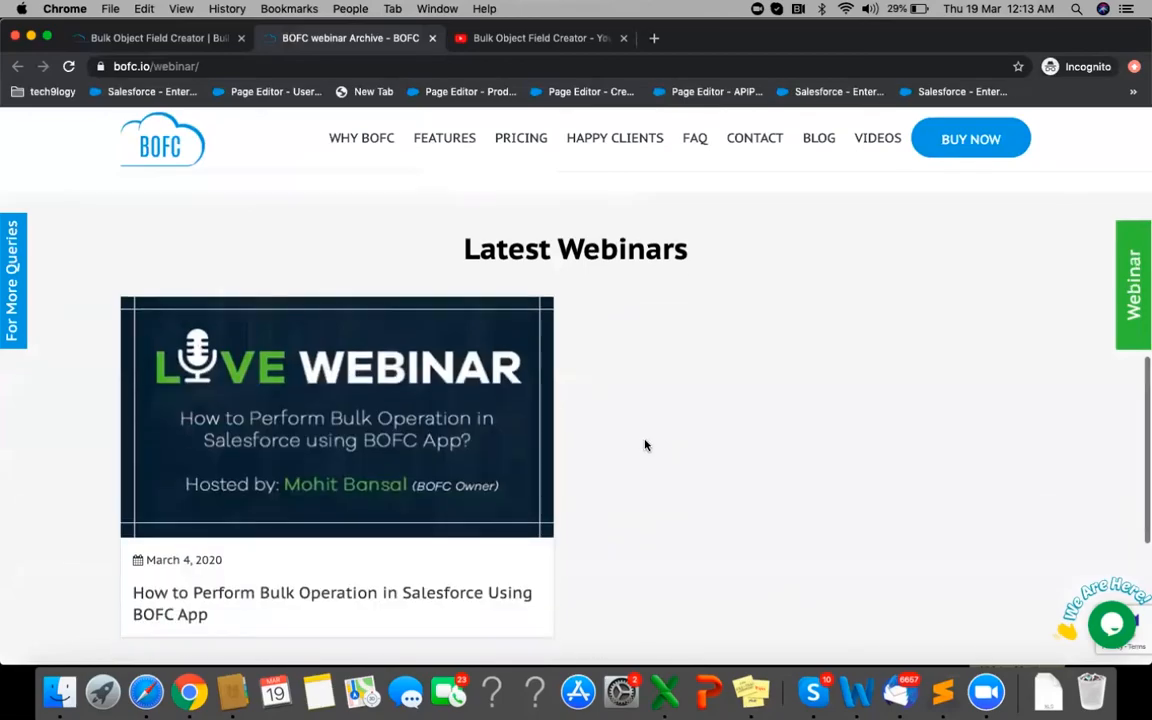
scroll(643, 445, "down", 2)
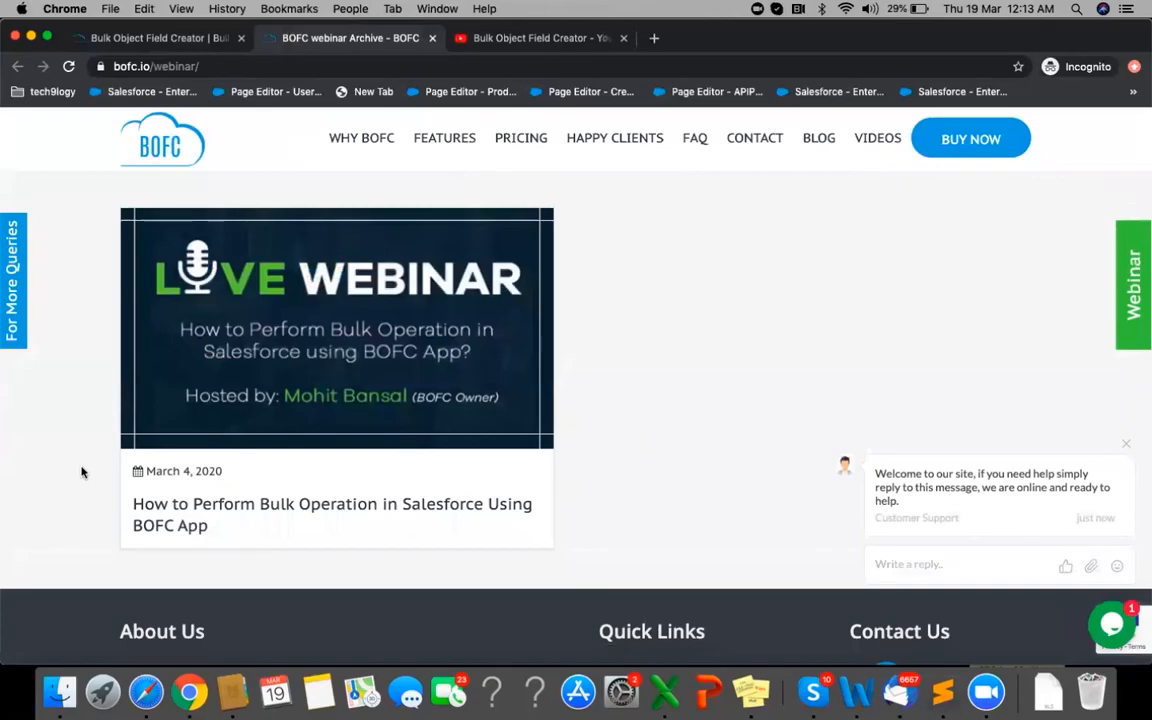
mouse_move(187, 451)
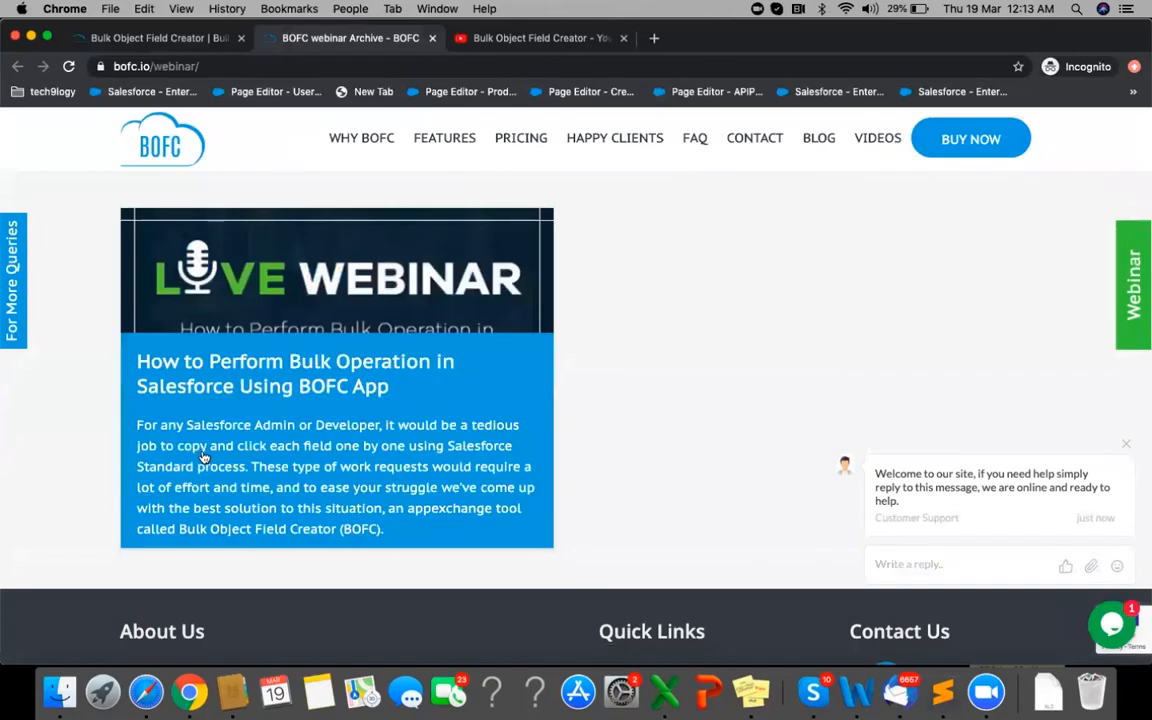
left_click(188, 451)
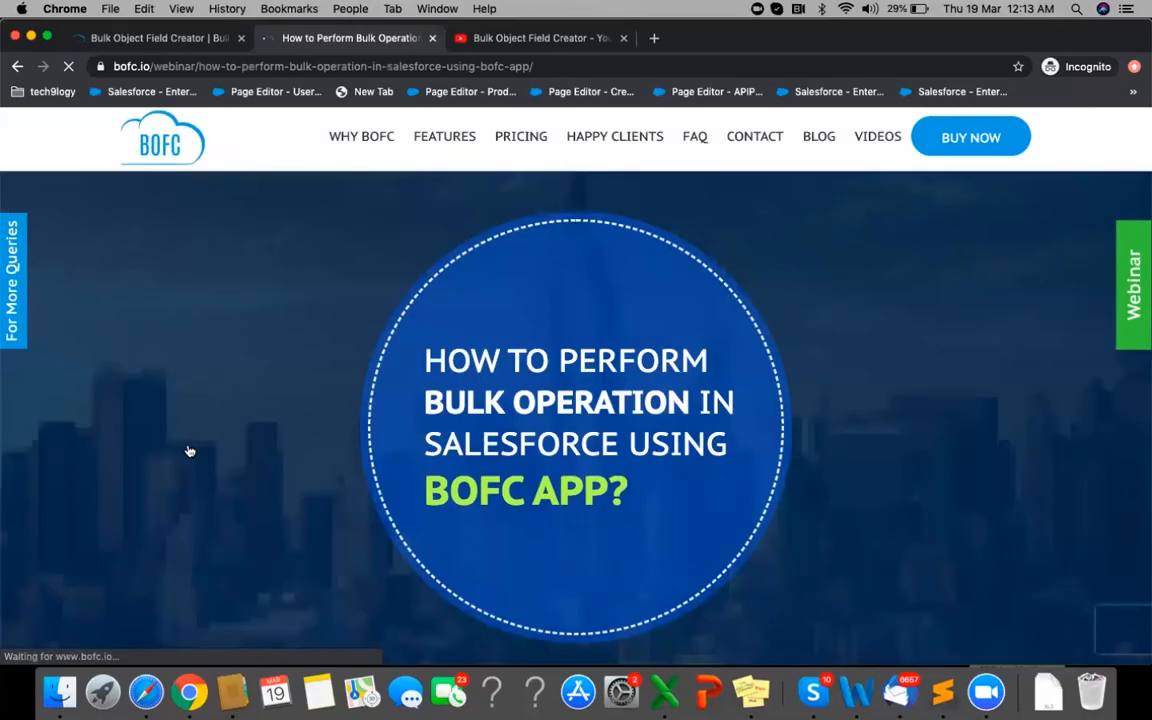
- Examine the webinar page's recording, presentation, topics, speaker and detail sections
scroll(188, 451, "down", 10)
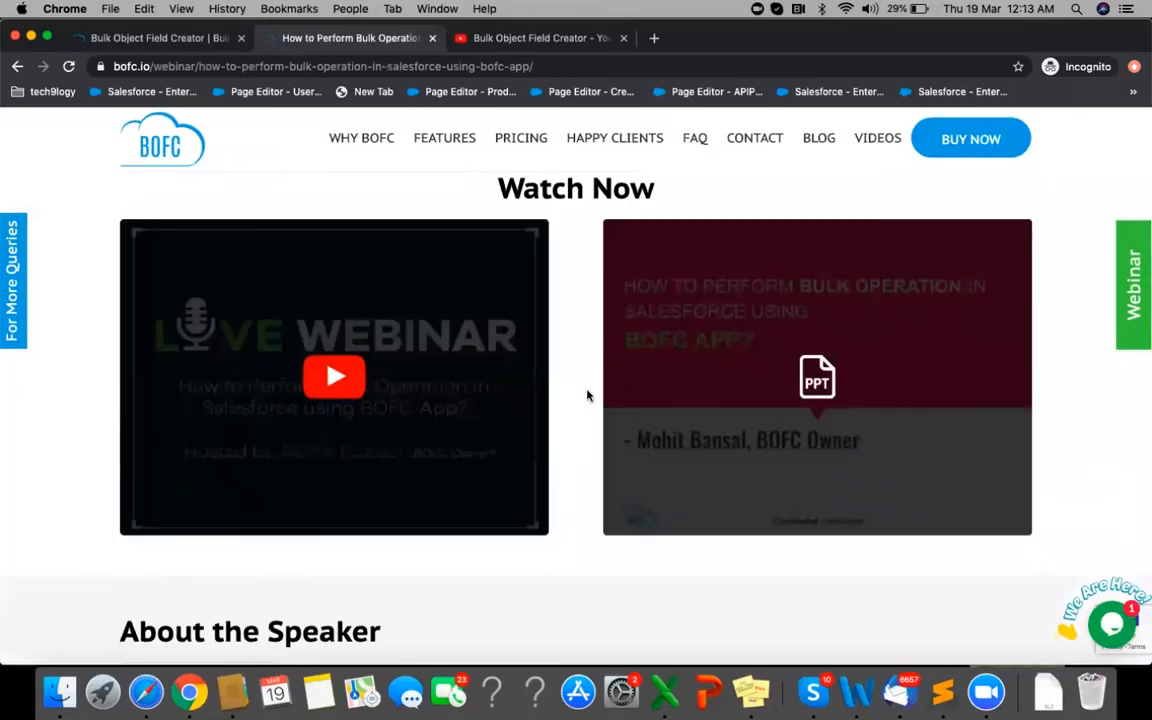
scroll(640, 391, "down", 3)
scroll(640, 391, "up", 10)
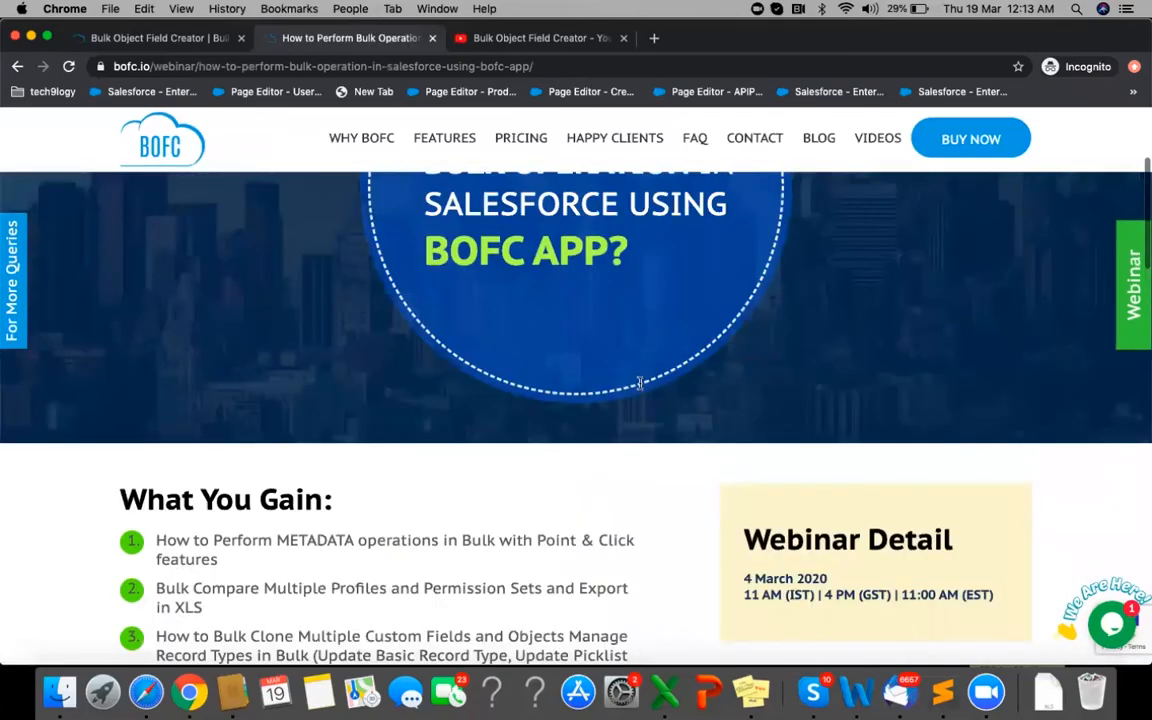
scroll(640, 383, "up", 3)
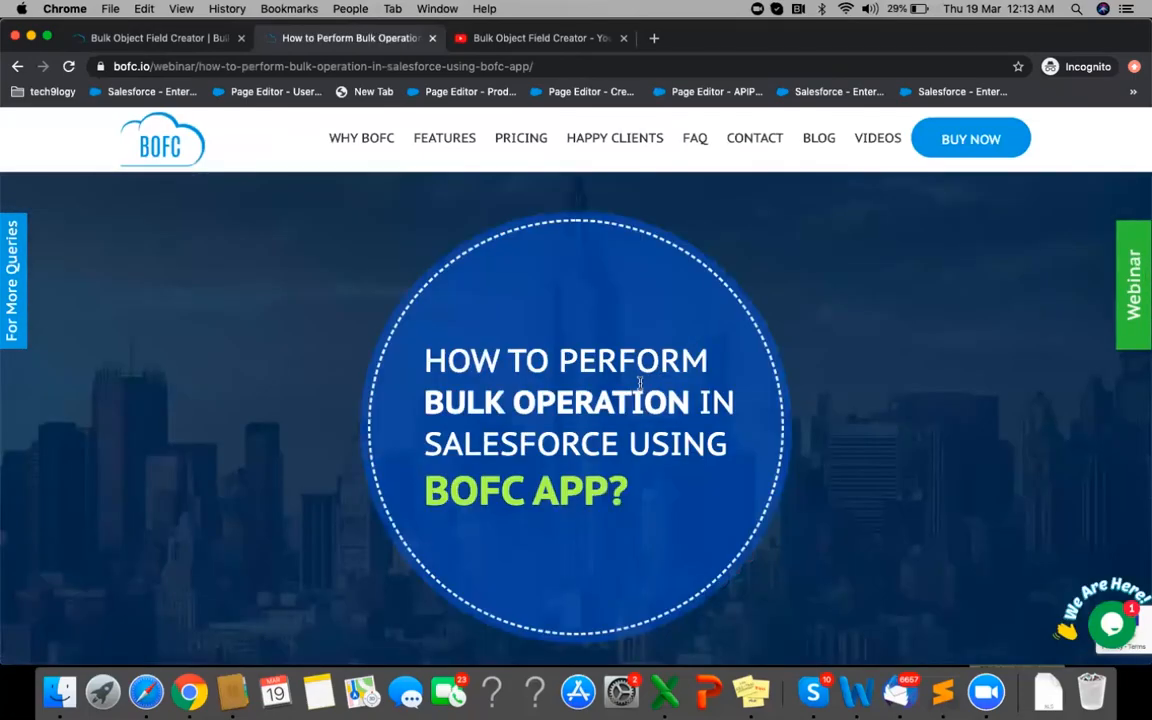
scroll(640, 383, "down", 10)
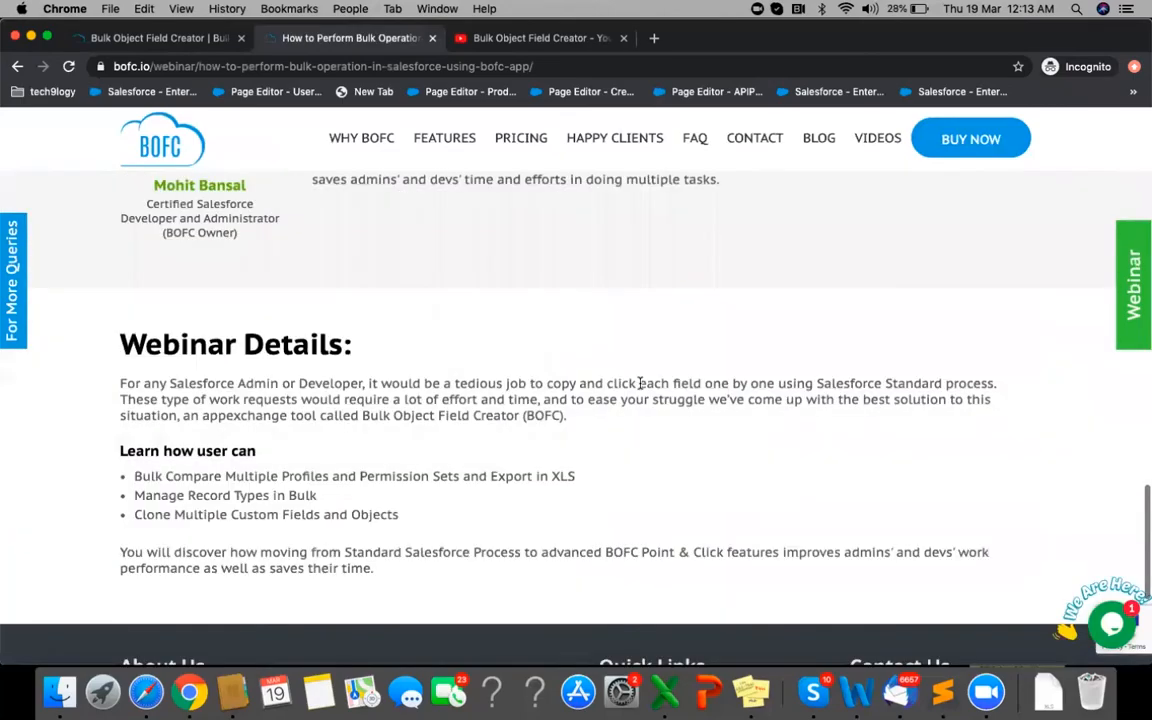
scroll(640, 383, "up", 5)
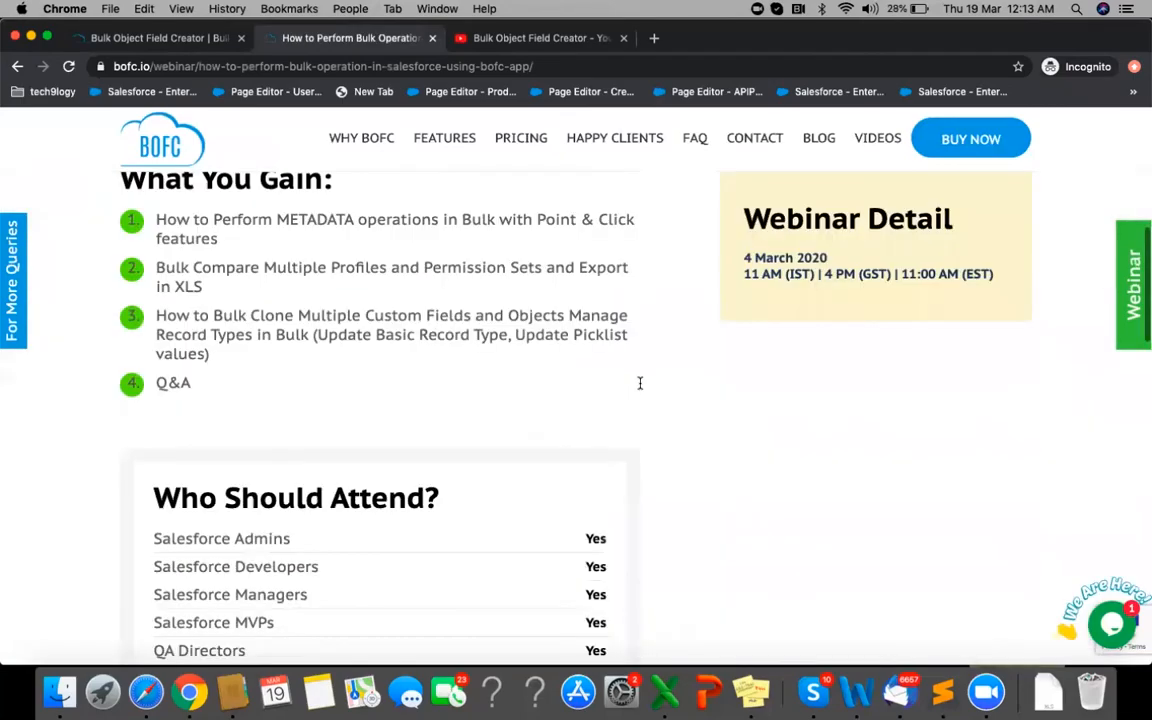
scroll(640, 383, "up", 5)
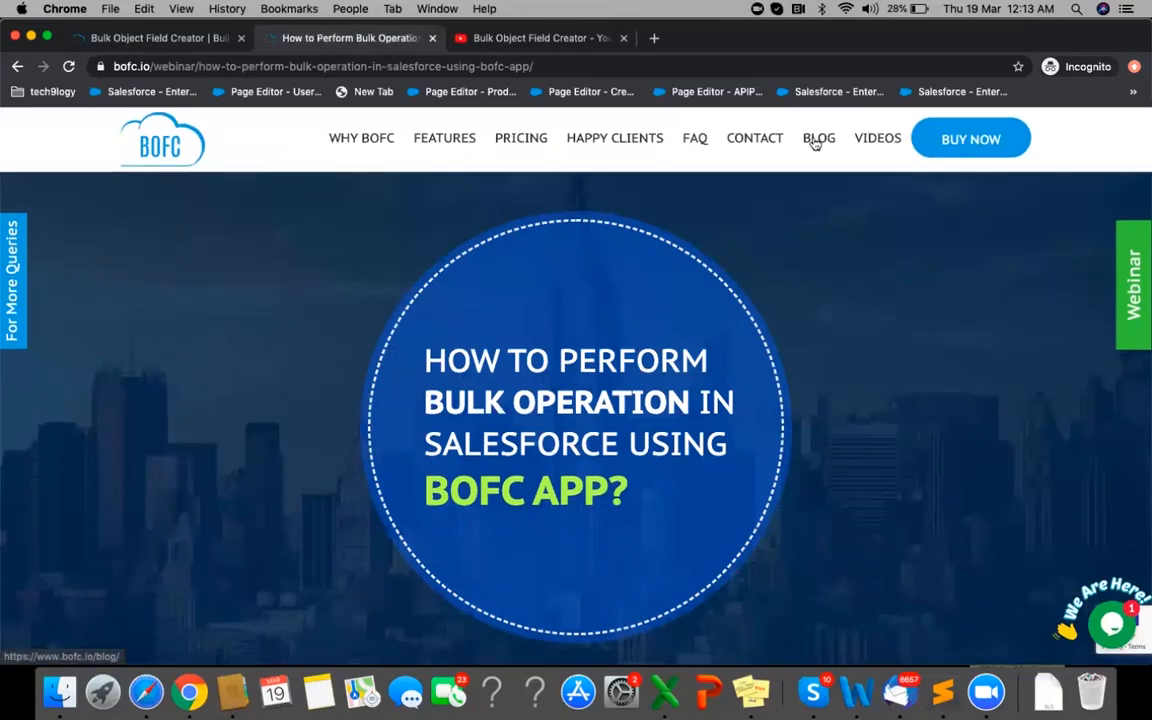
- Open the BOFC blog and switch back to the Create Multiple Fields page in Safari
left_click(816, 143)
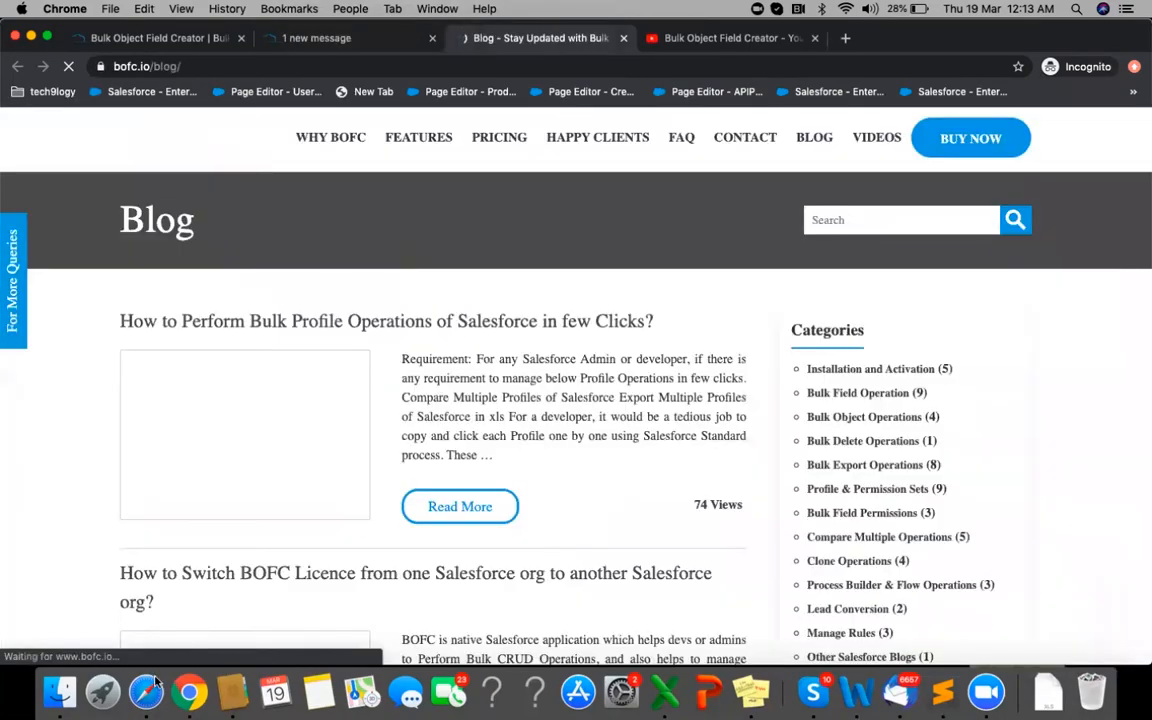
left_click(152, 686)
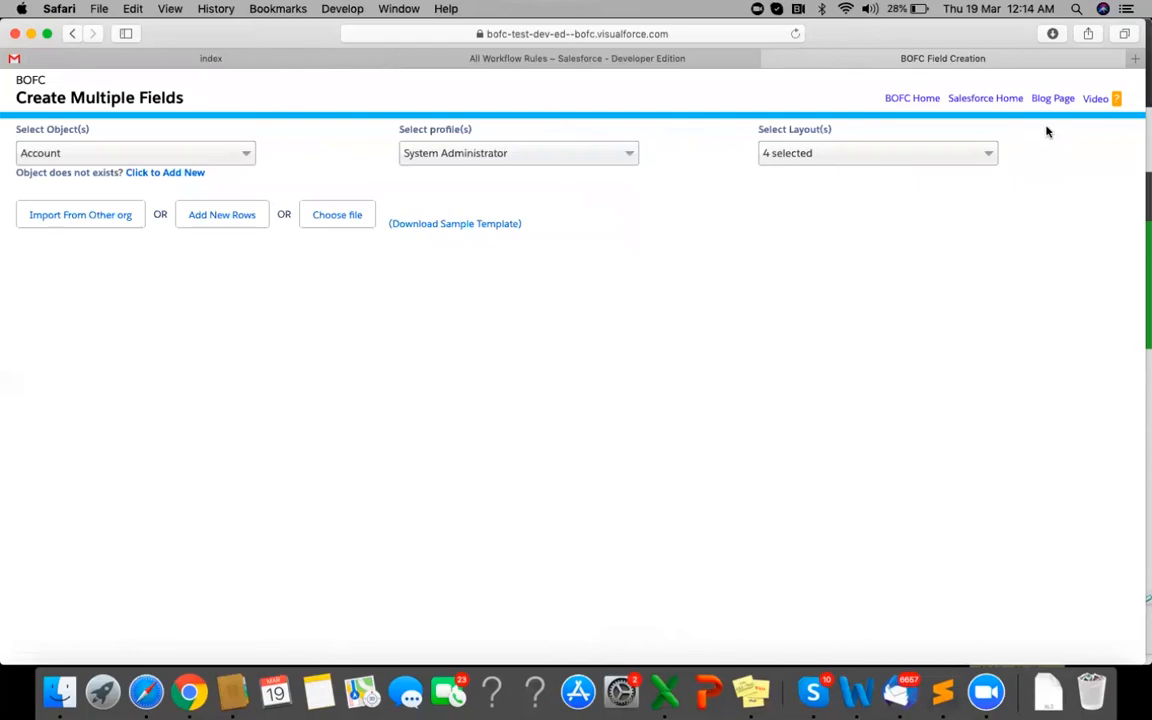
- View the BOFC blog's posts and categories in Chrome, and open the Documentation page from the BOFC home page in Safari
left_click(189, 692)
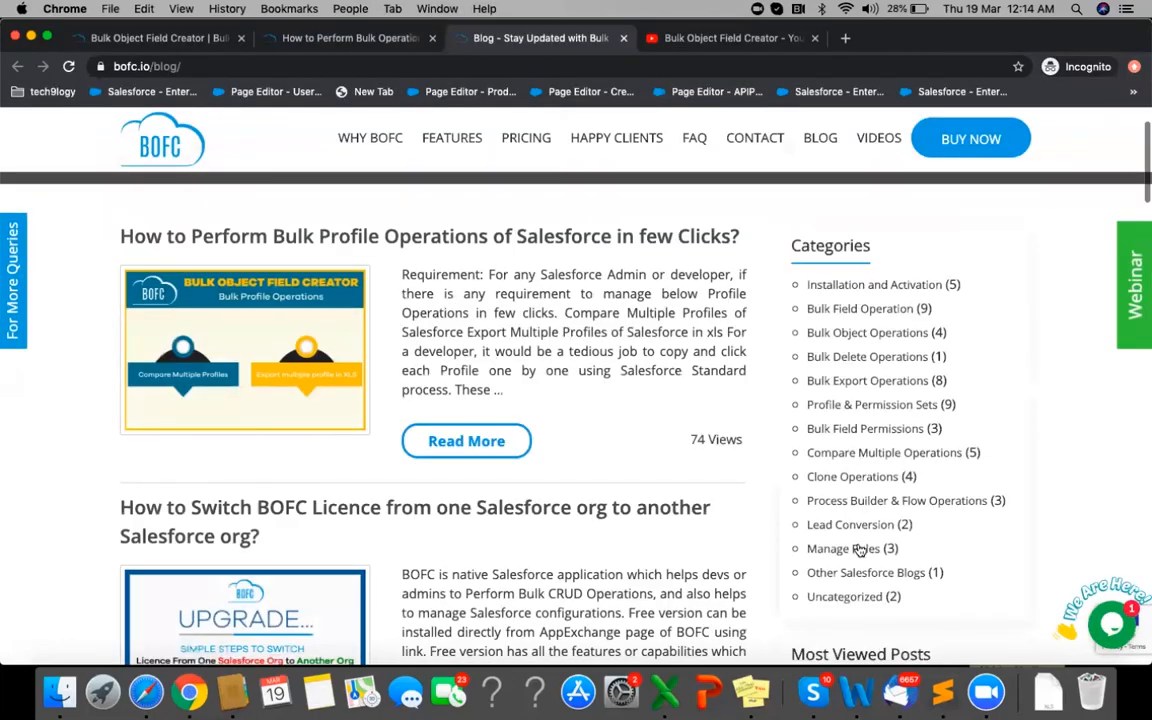
scroll(860, 360, "down", 1)
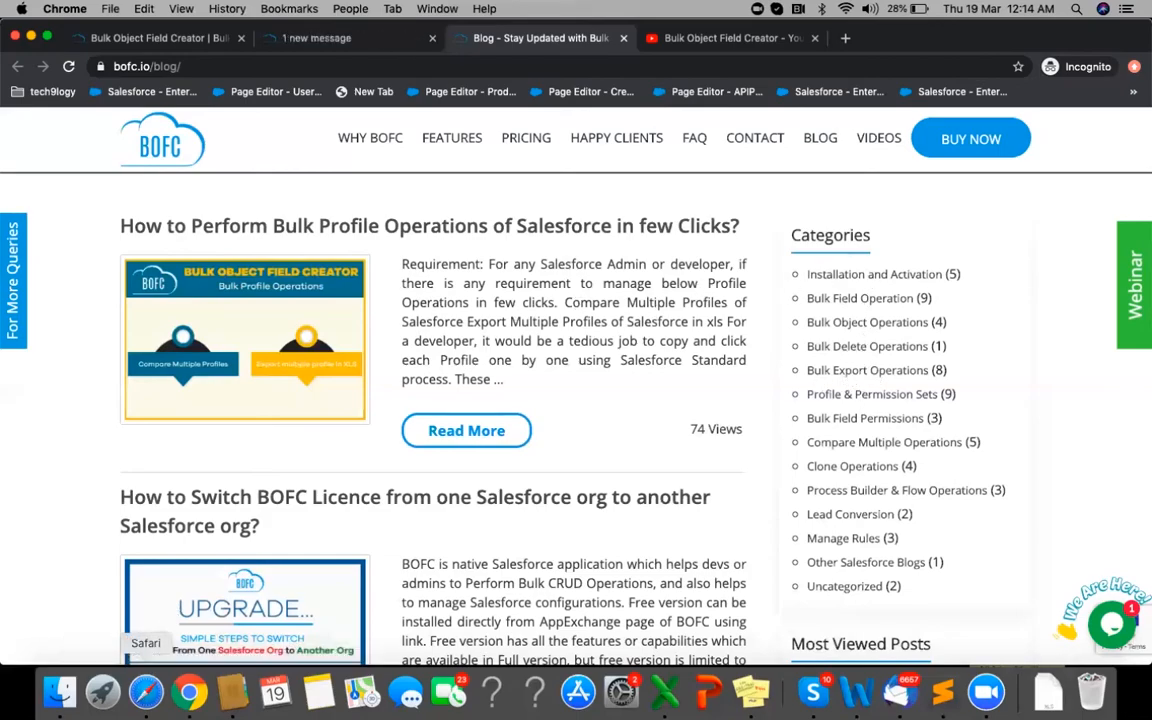
left_click(156, 684)
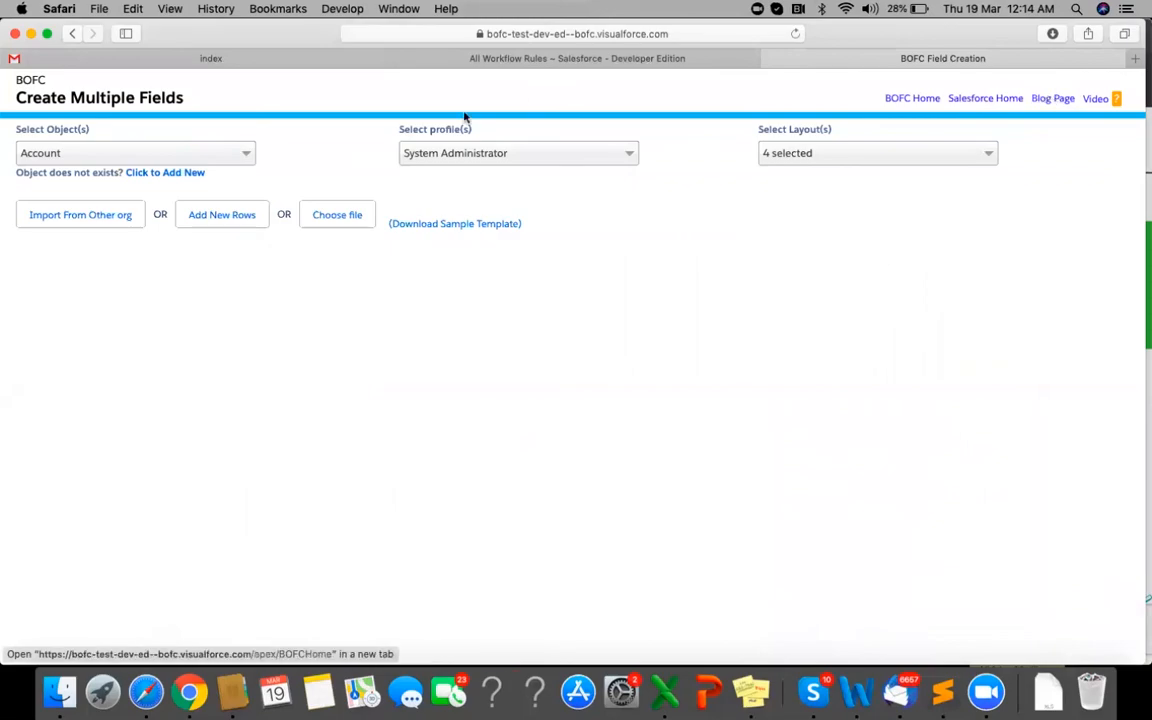
left_click(262, 60)
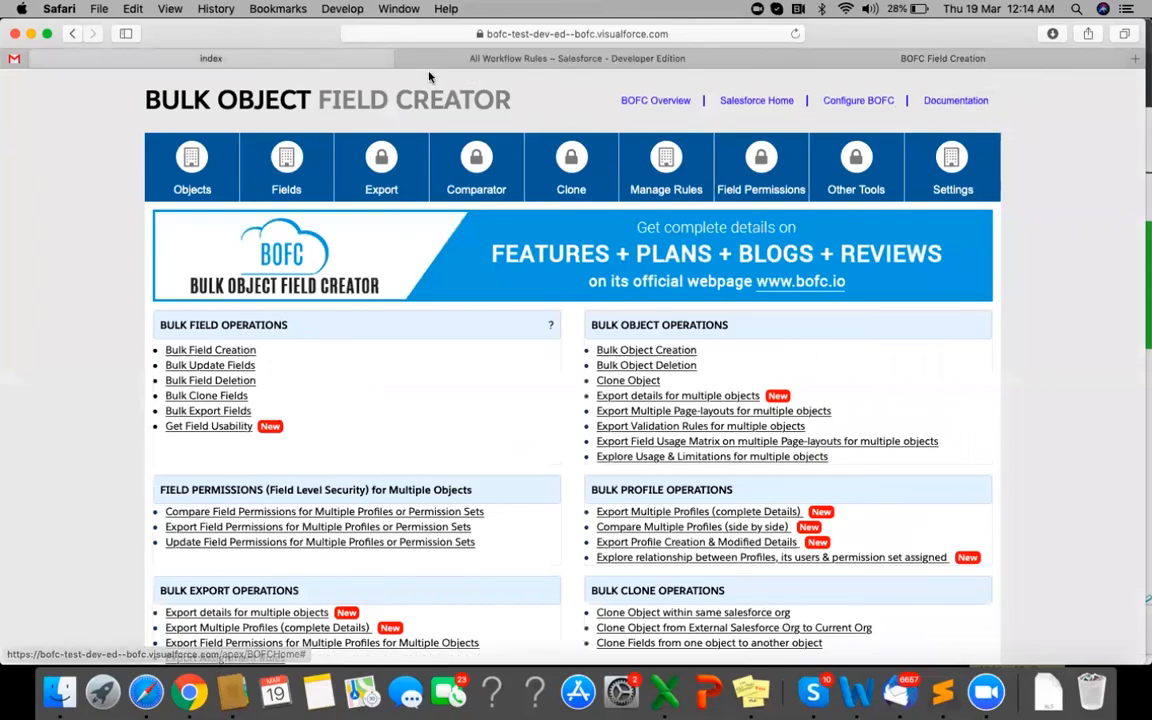
left_click(950, 106)
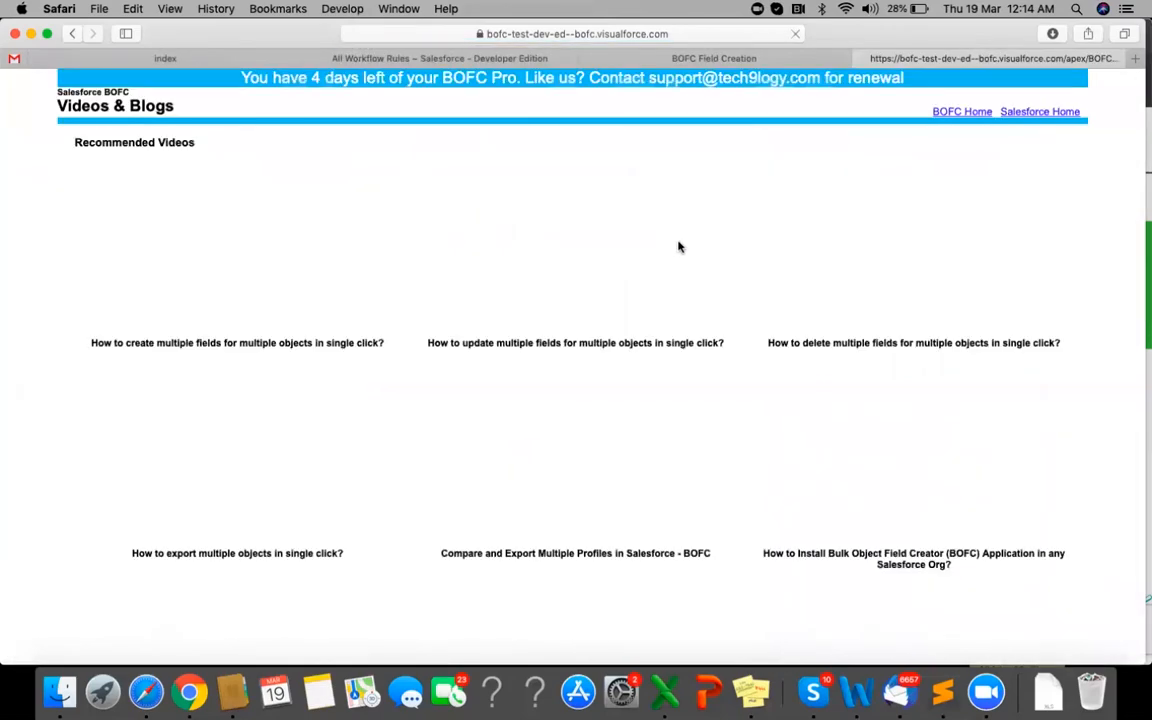
- Look through the recommended videos and the blog links by category on the Videos & Blogs page
scroll(619, 375, "down", 10)
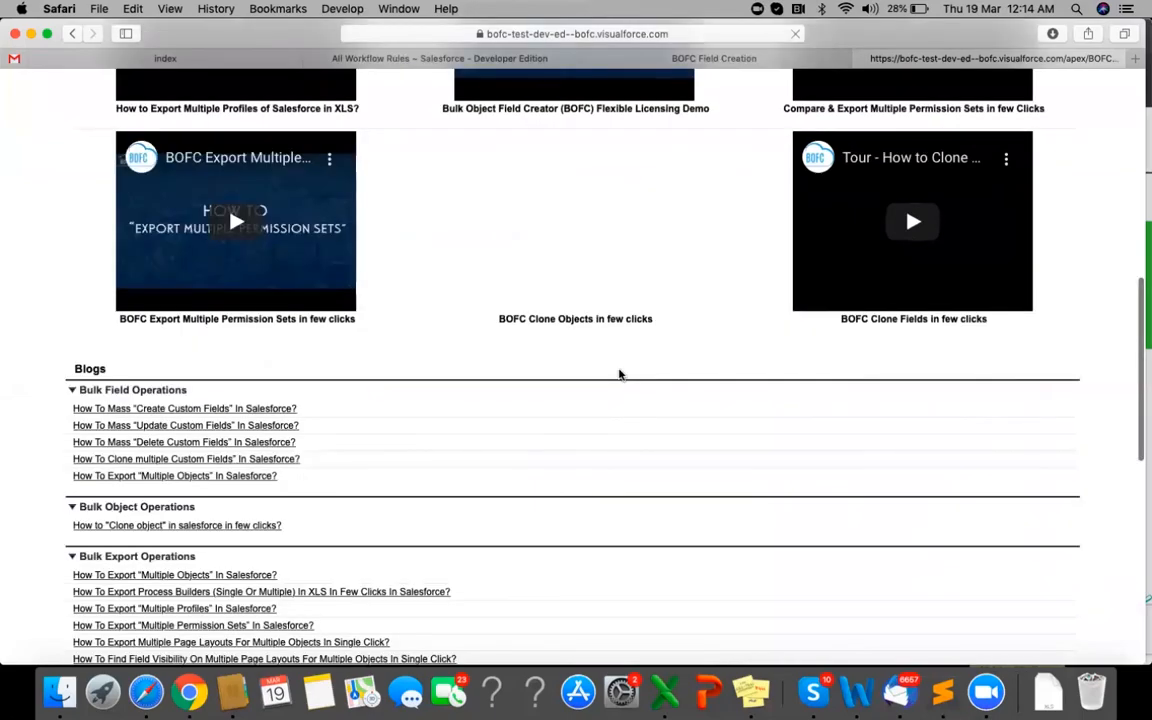
scroll(619, 375, "down", 5)
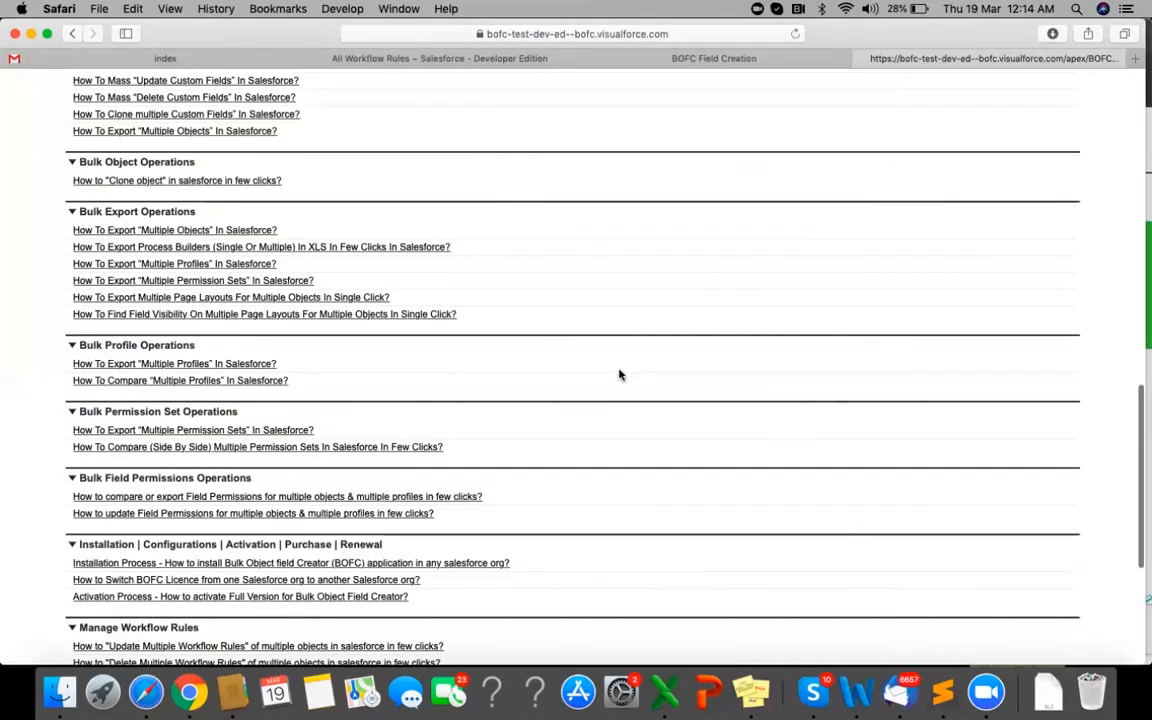
scroll(619, 375, "up", 15)
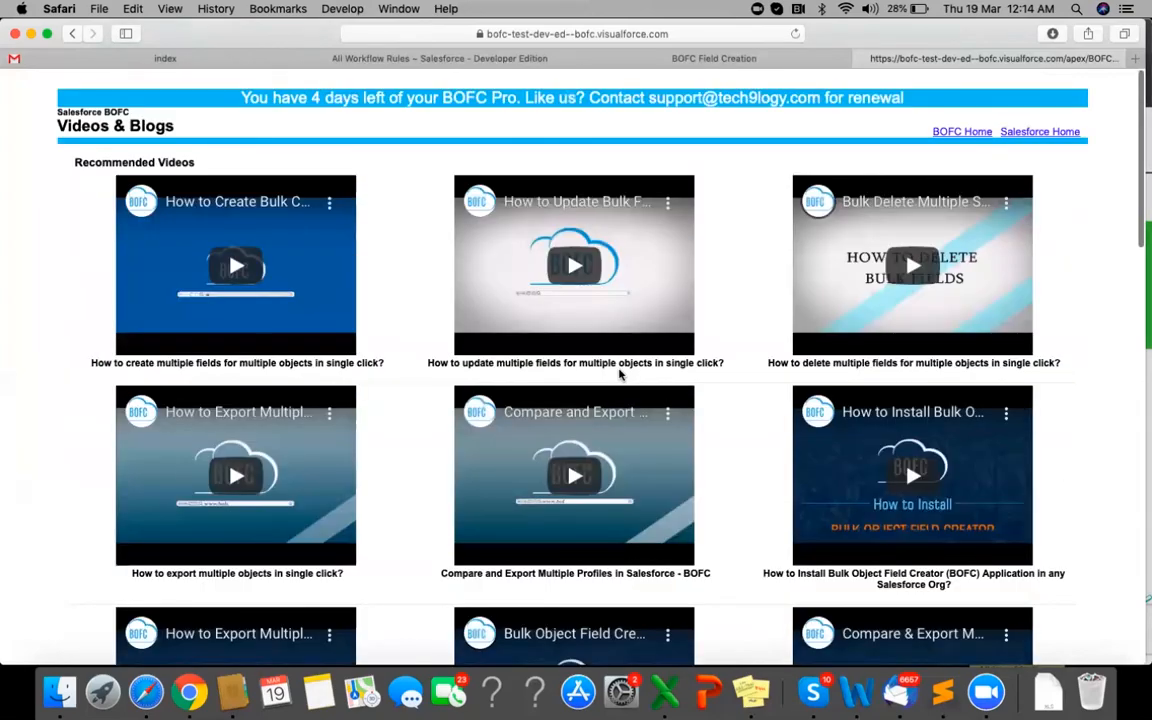
scroll(619, 375, "down", 1)
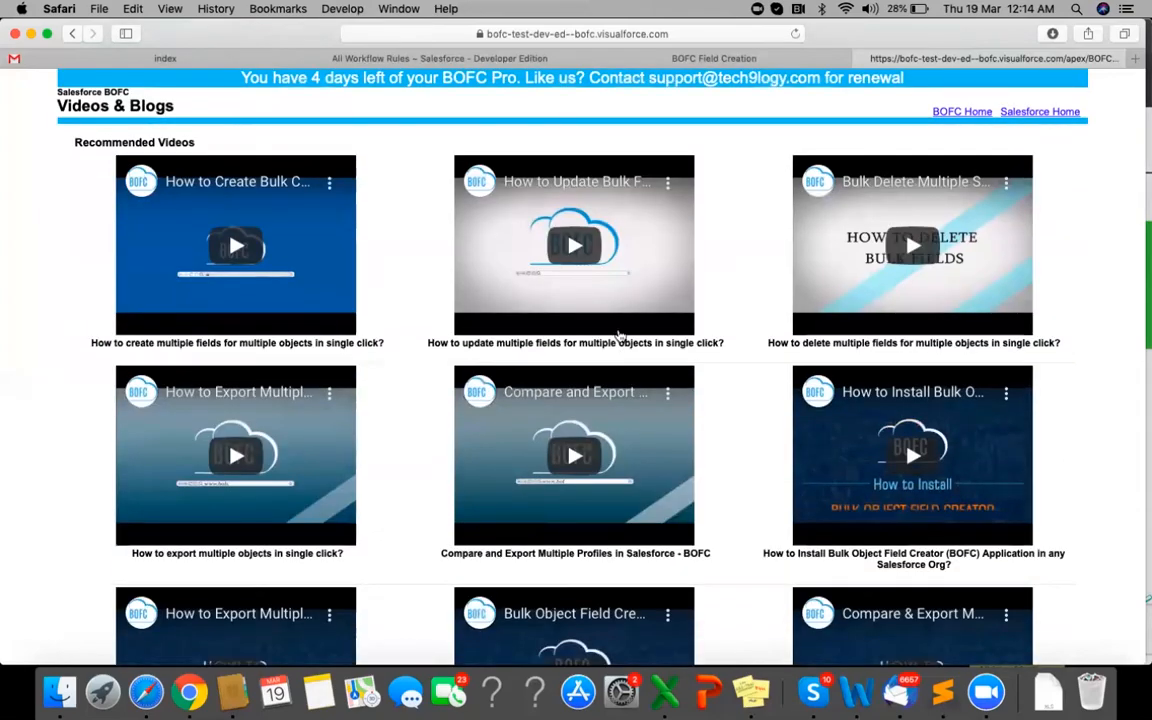
- Close the Videos & Blogs, BOFC Field Creation and All Workflow Rules pages, keeping the BOFC home page open
left_click(722, 56)
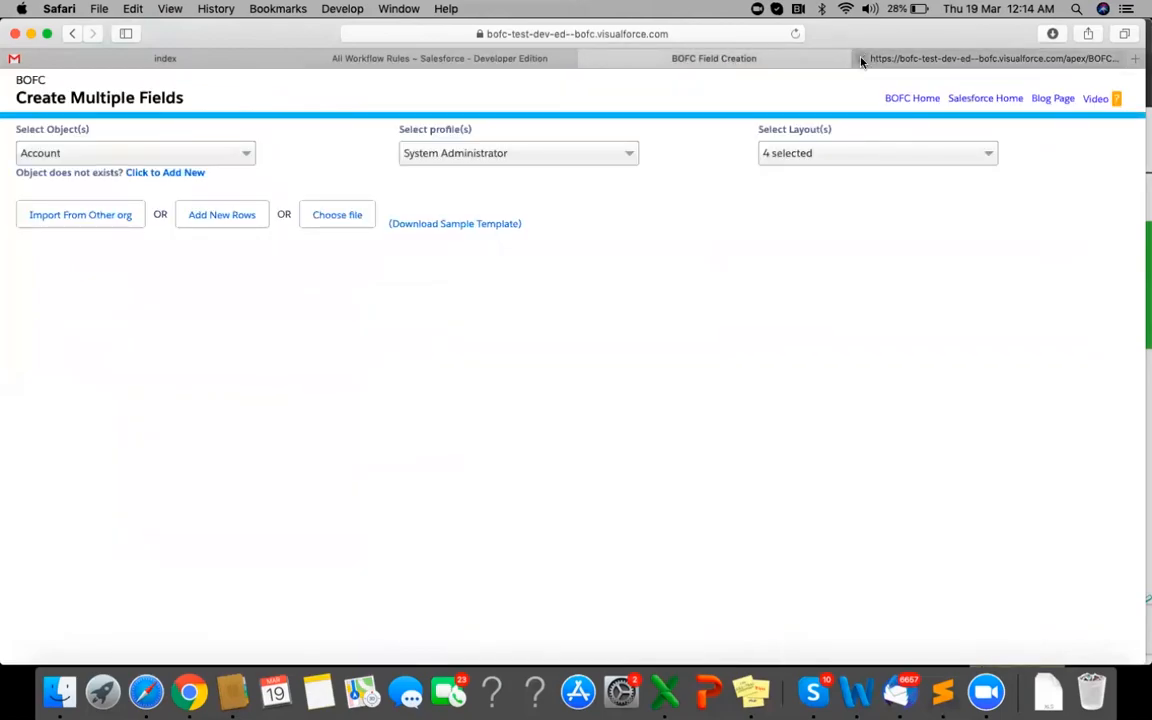
left_click(862, 58)
left_click(770, 58)
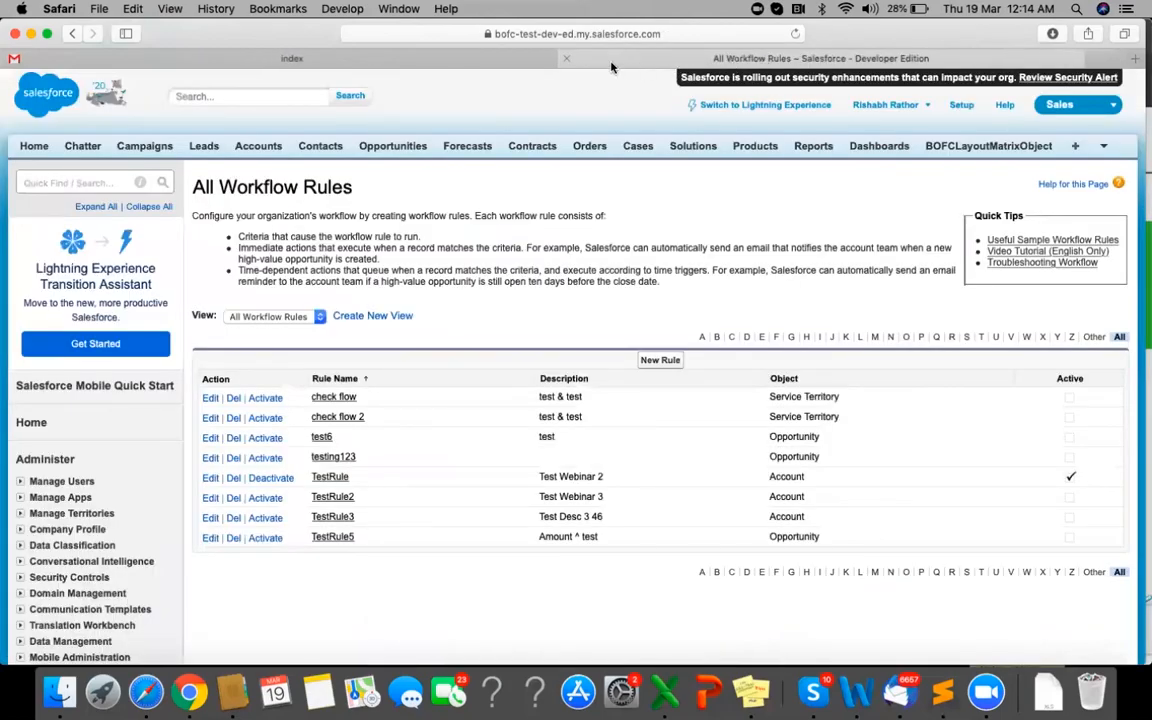
left_click(567, 58)
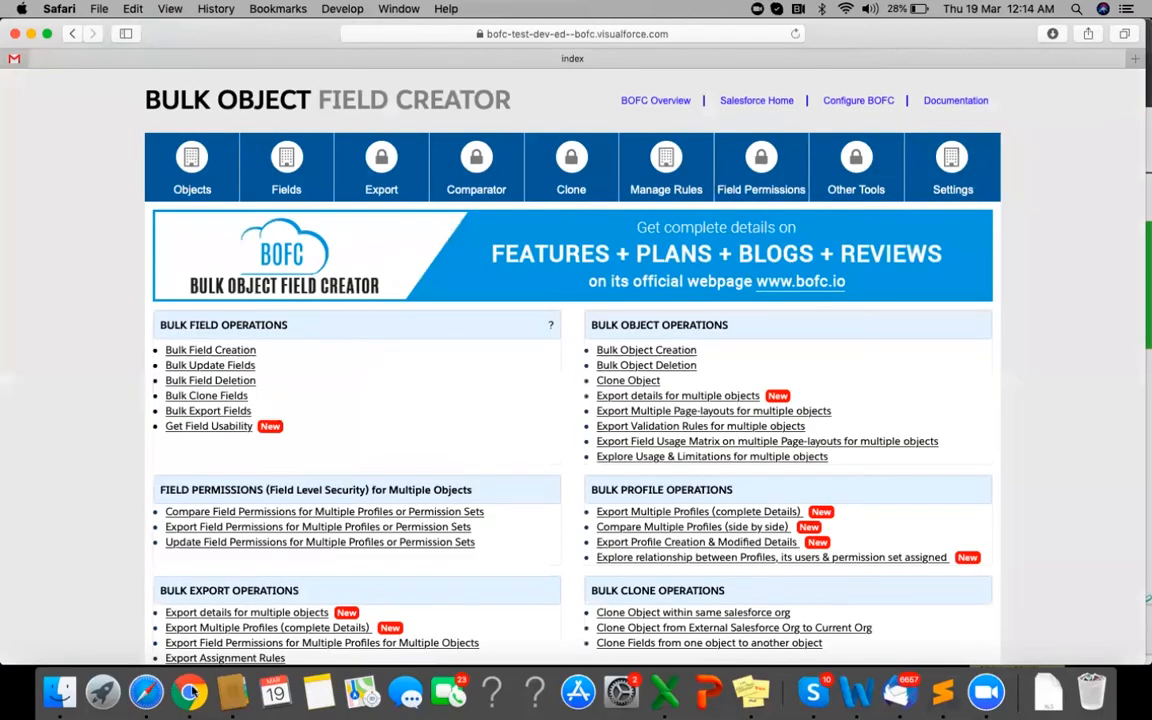
- Switch to Chrome and close the How to Perform Bulk Operation webinar page
key("super+Tab")
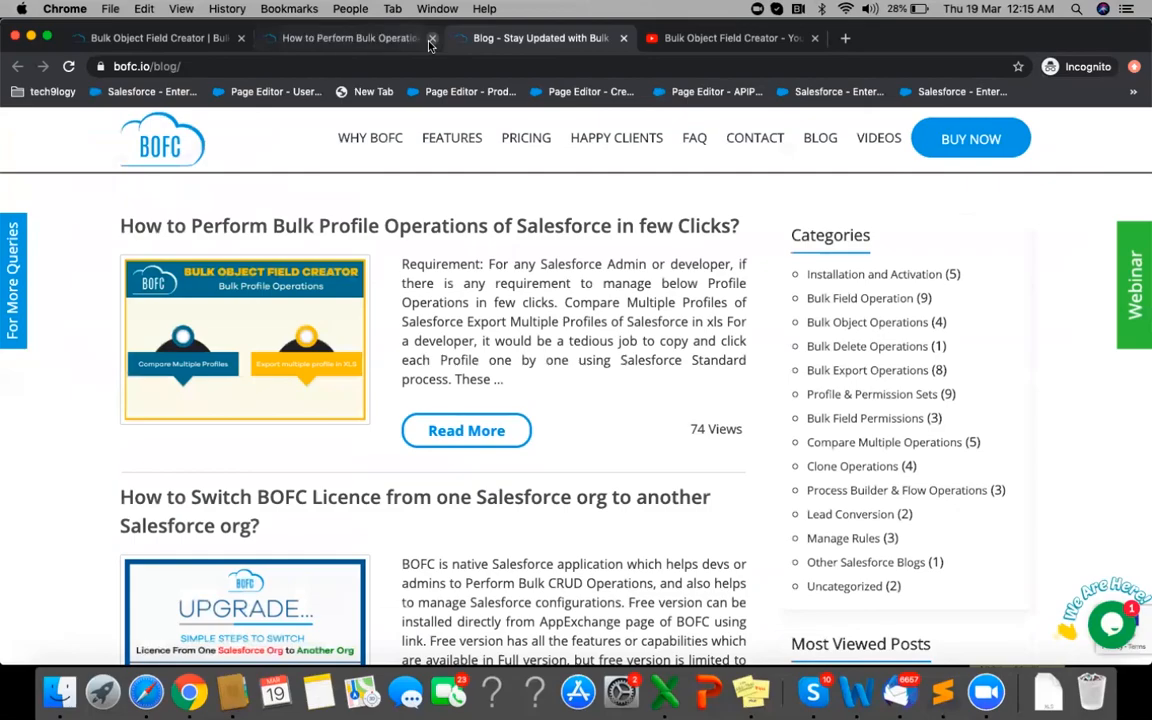
left_click(431, 40)
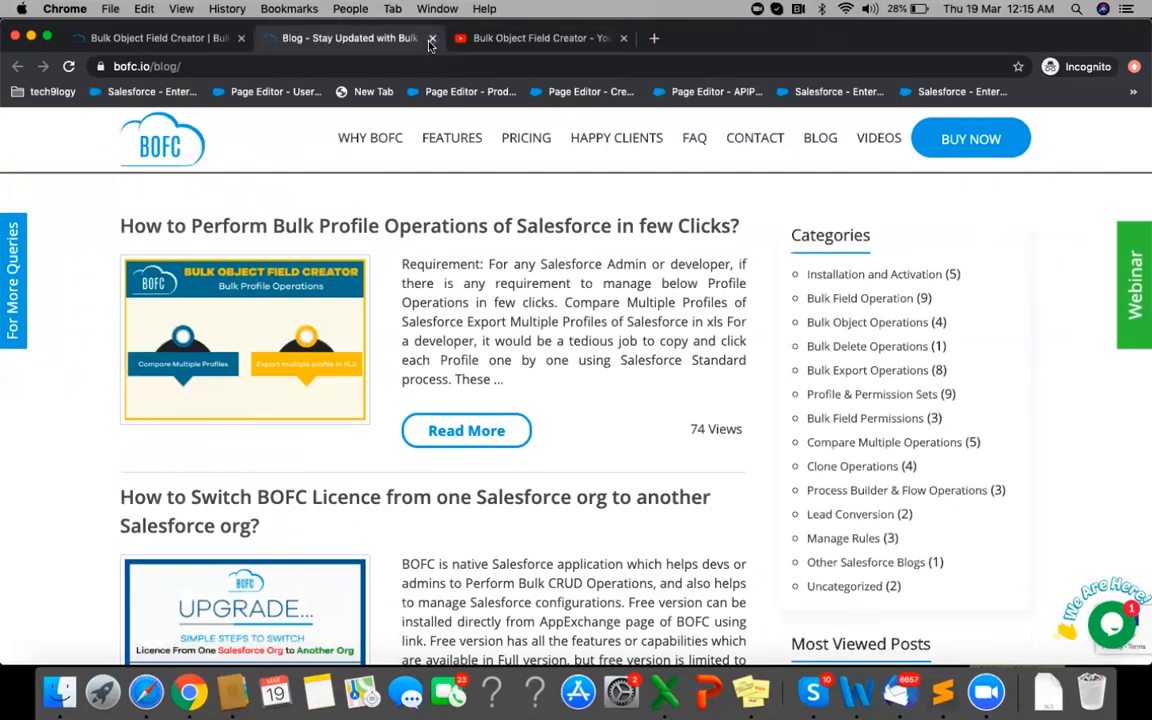